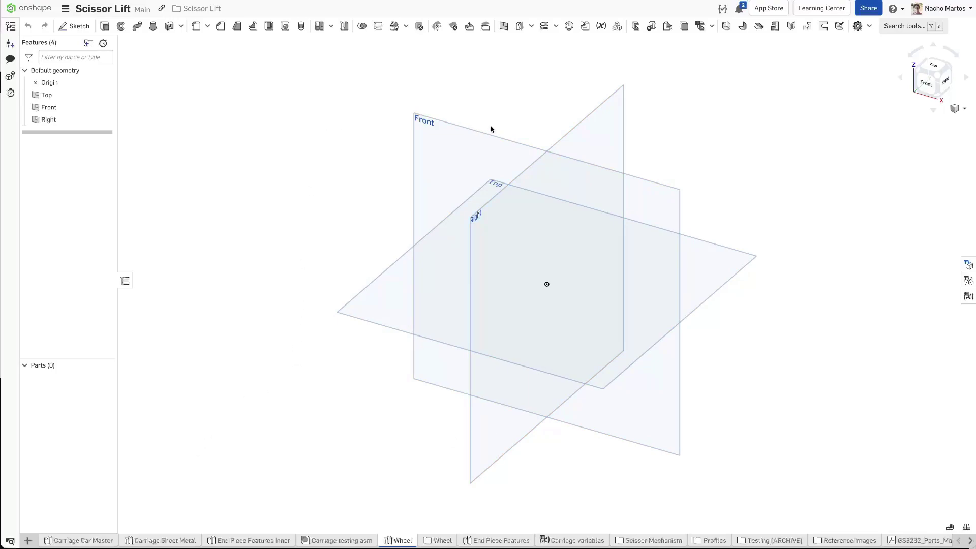
Step: Start a sketch on the Front plane and insert the Wheel Ref image above and to the right of the origin
left_click(435, 149)
key("shift+s")
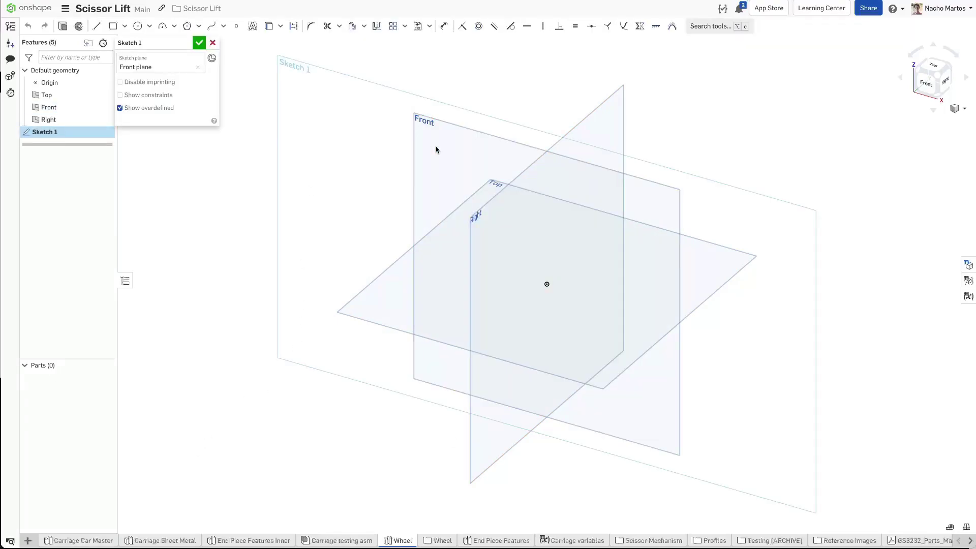
left_click(428, 27)
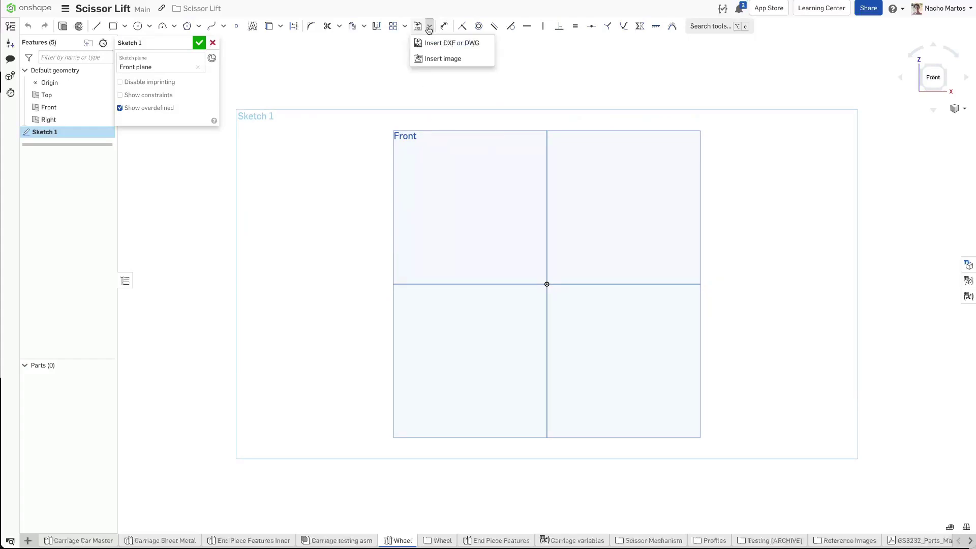
left_click(430, 59)
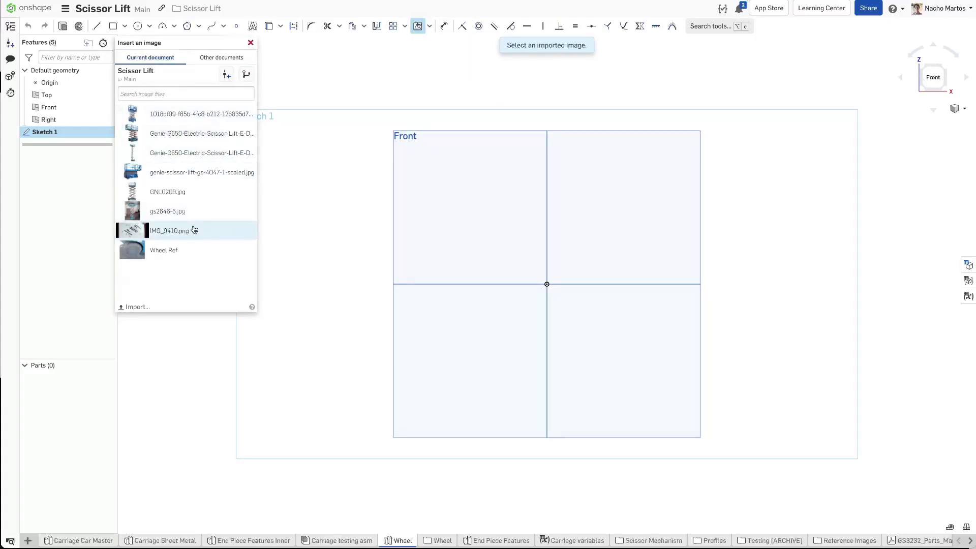
left_click(194, 251)
left_click(663, 56)
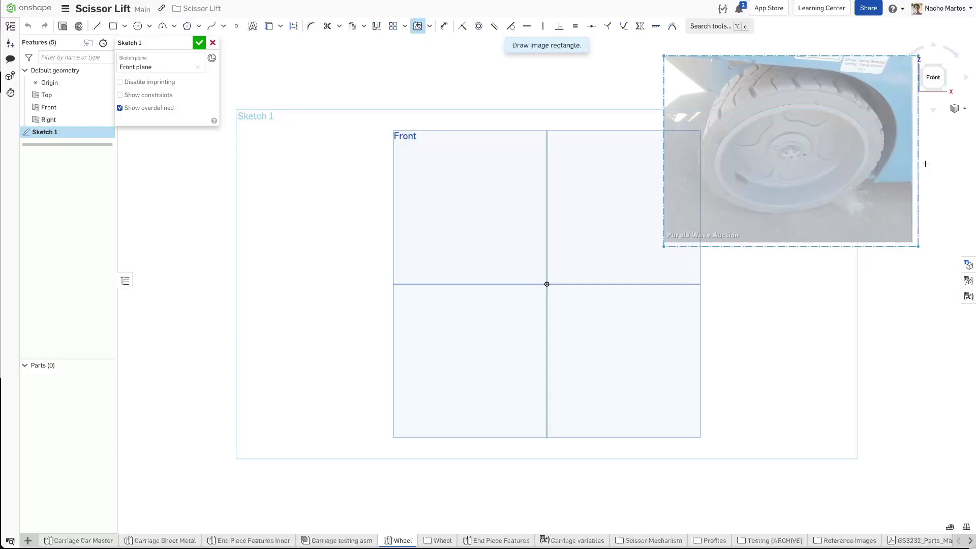
left_click(952, 272)
Step: Shift the wheel reference image slightly upward, clear of the origin, and finish the sketch
middle_click_drag(542, 114, 482, 132)
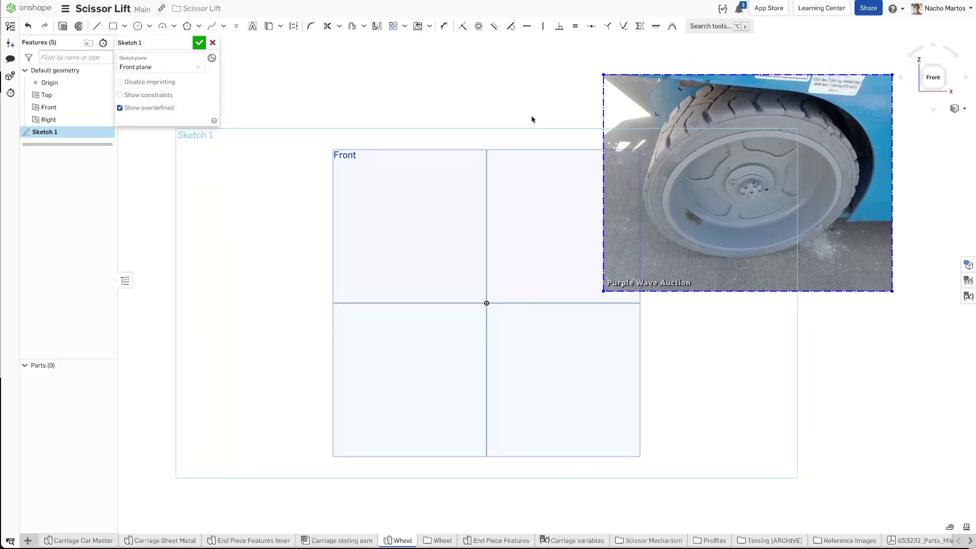
left_click_drag(730, 136, 741, 107)
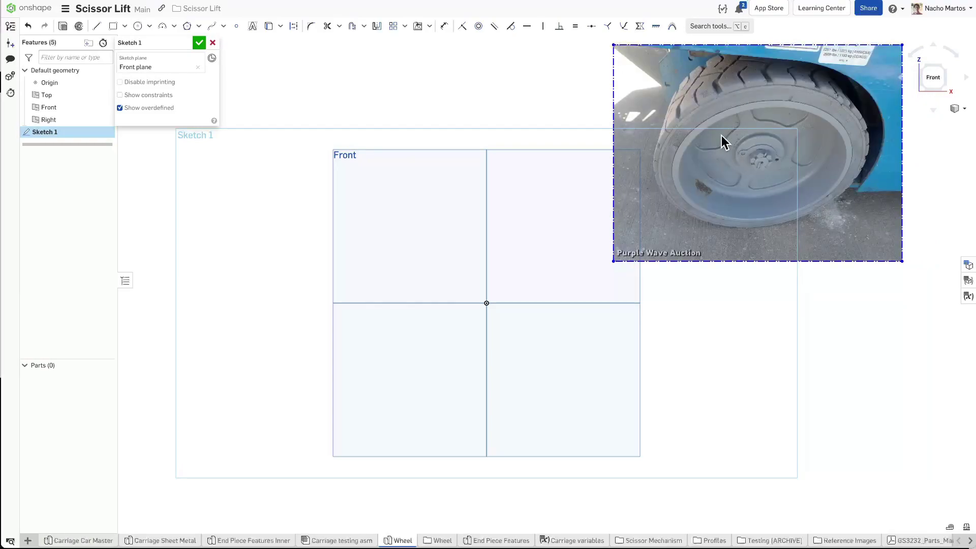
middle_click_drag(721, 136, 656, 169)
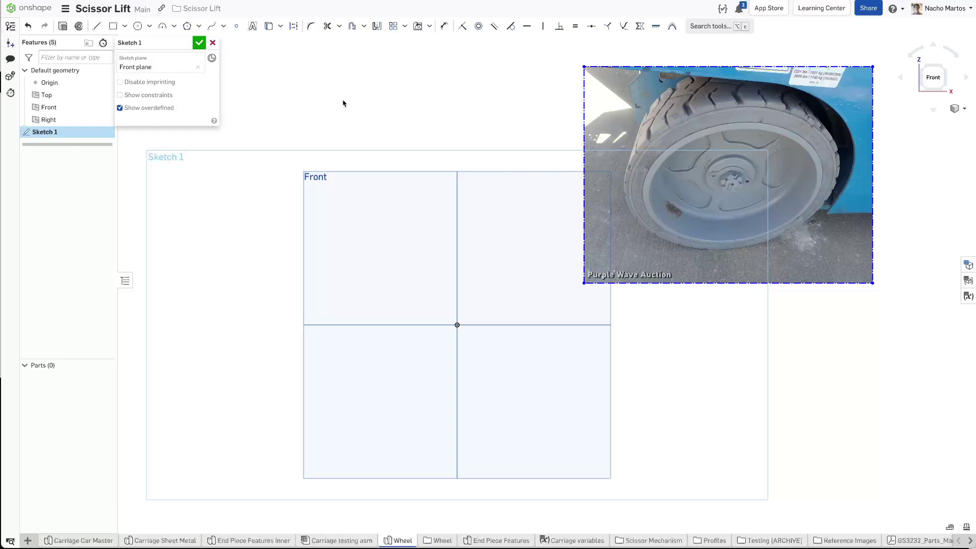
left_click(199, 42)
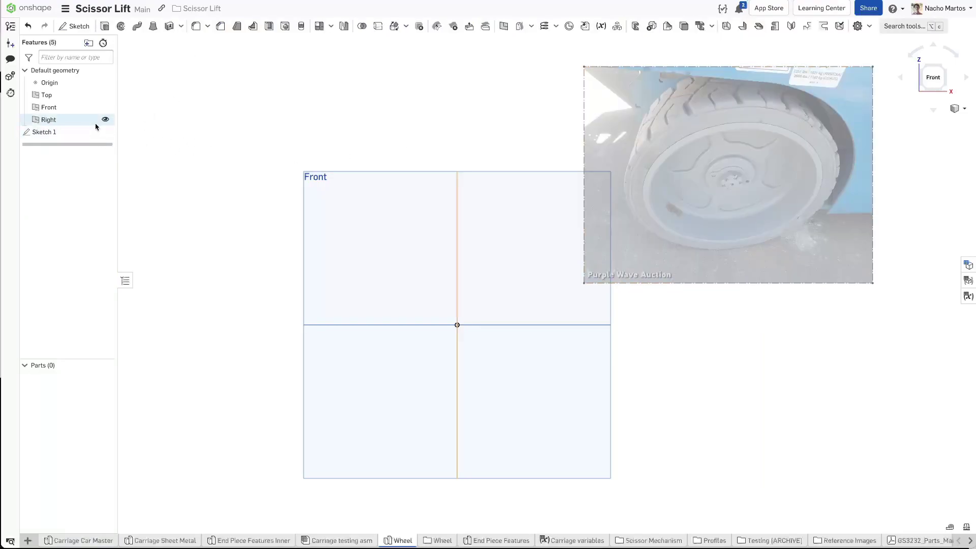
Step: Start a new sketch on the Front plane and draw a 400 mm diameter circle centred on the origin
left_click(81, 27)
left_click(342, 223)
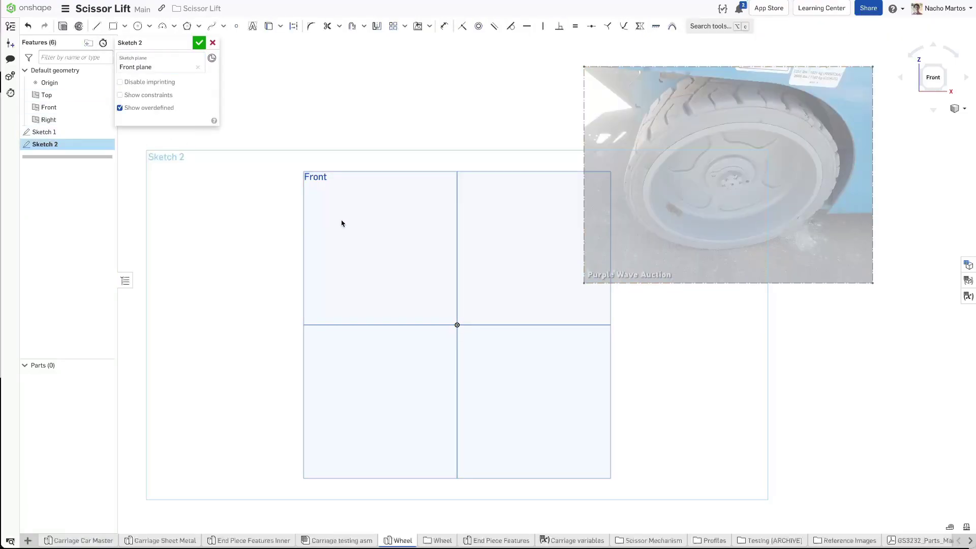
key("c")
left_click(457, 325)
left_click(346, 170)
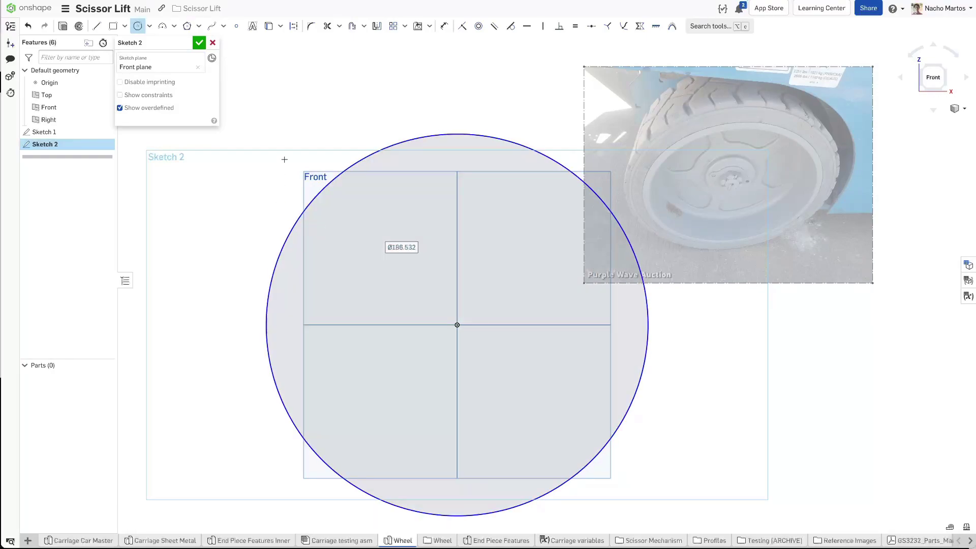
type("400")
key("Return")
key("f")
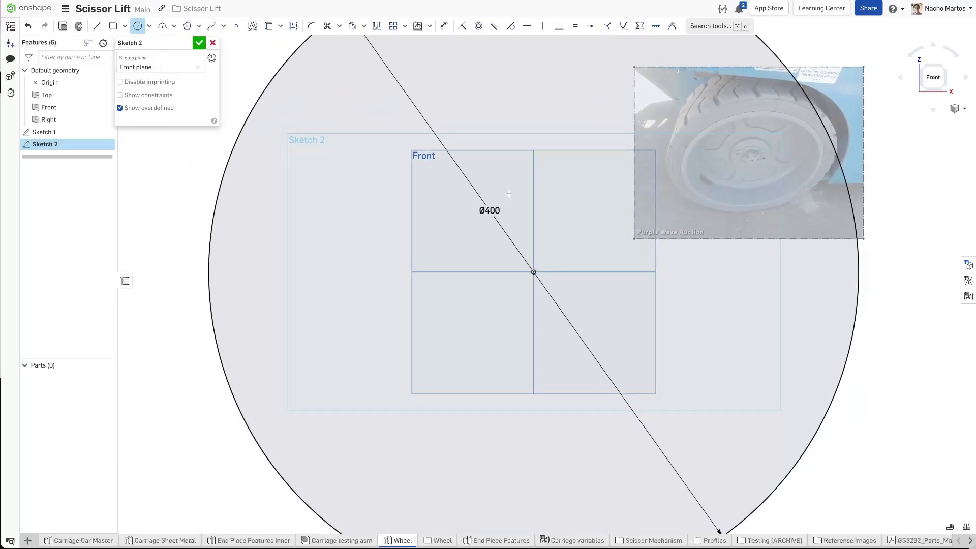
Step: Move the 400 mm diameter dimension outside the circle, to its upper left
key("Escape")
mouse_move(513, 230)
left_mouse_down()
mouse_move(292, 118)
mouse_move(246, 141)
left_mouse_up()
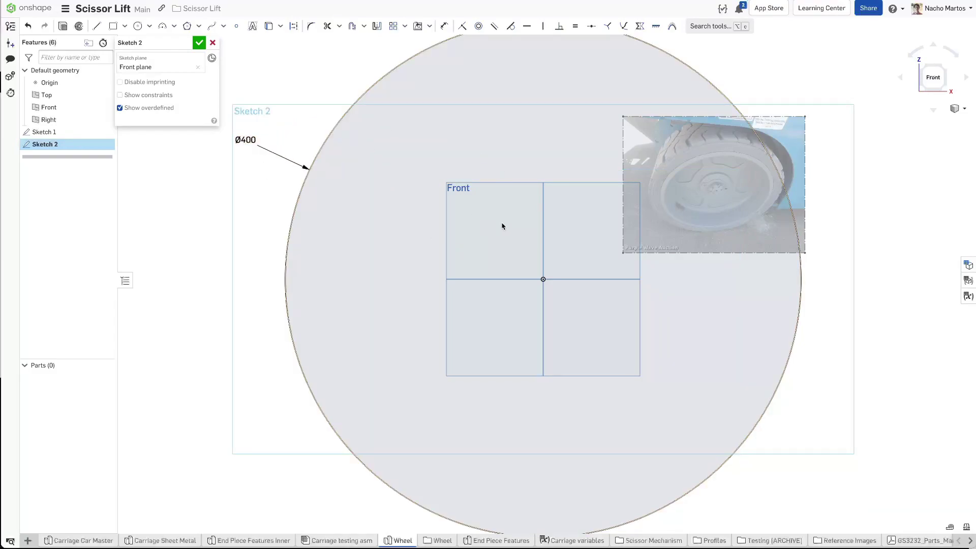
key("f")
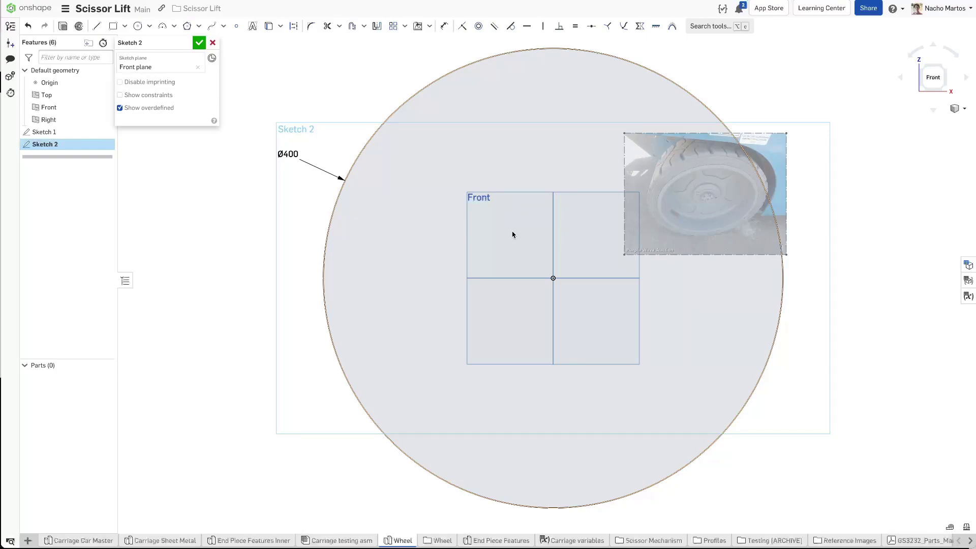
Step: Draw a concentric circle of 325 mm diameter at the origin, inside the outer wheel circle
key("c")
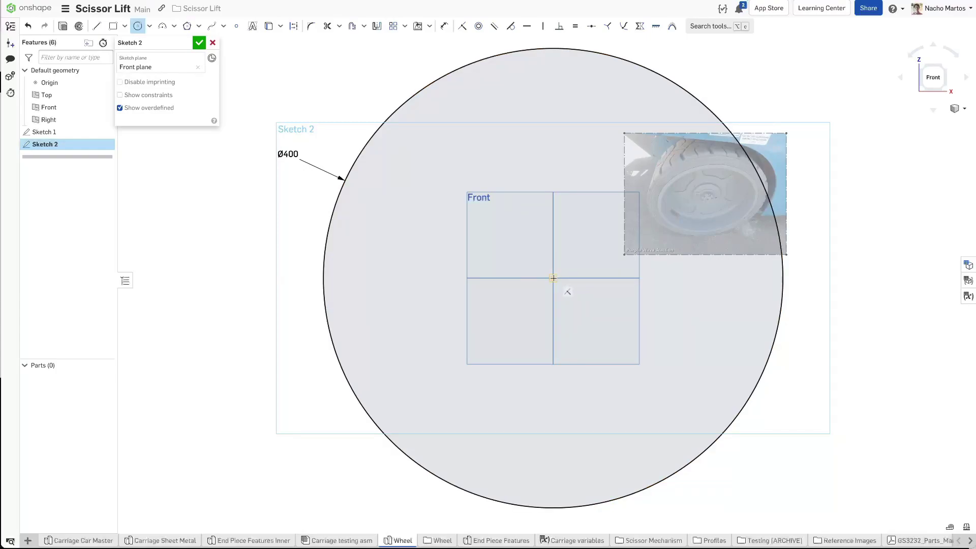
left_click(553, 278)
left_click(605, 107)
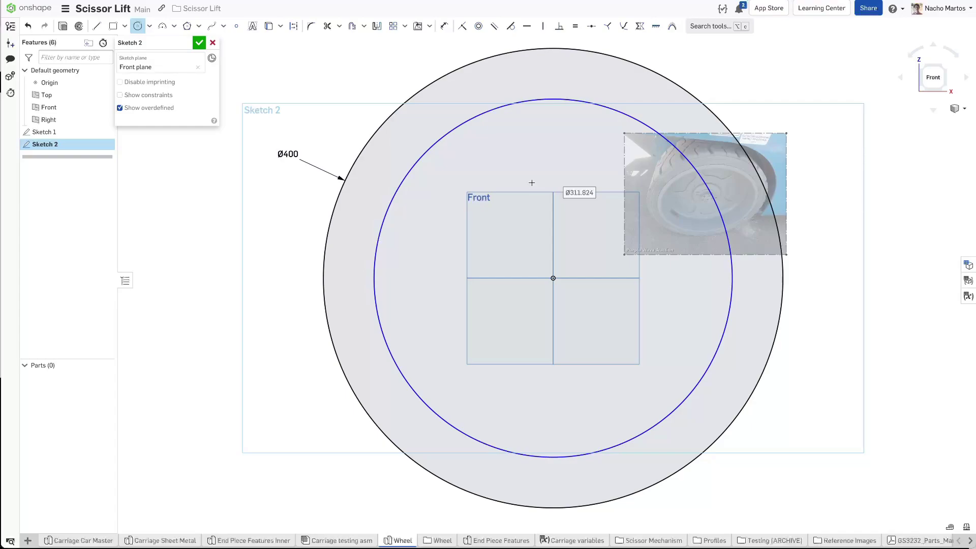
type("325")
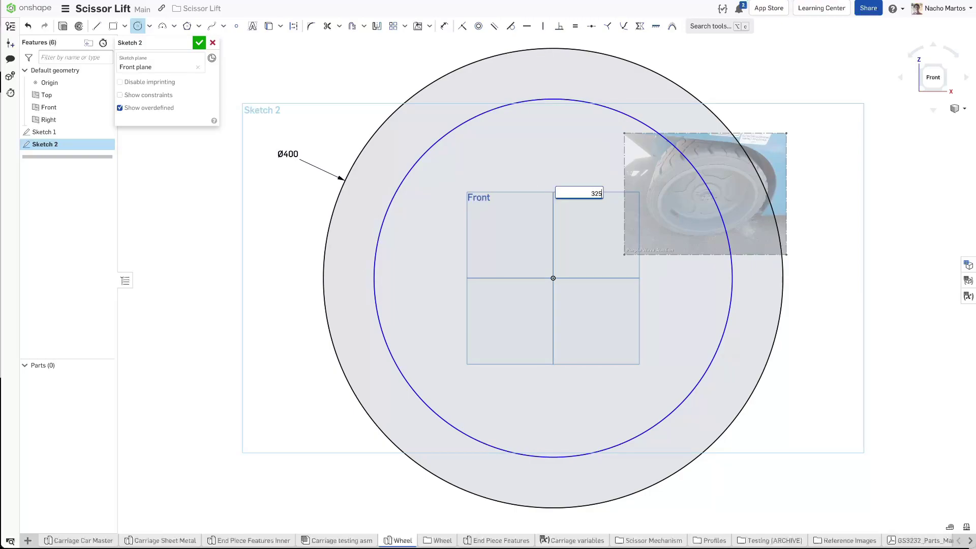
key("Return")
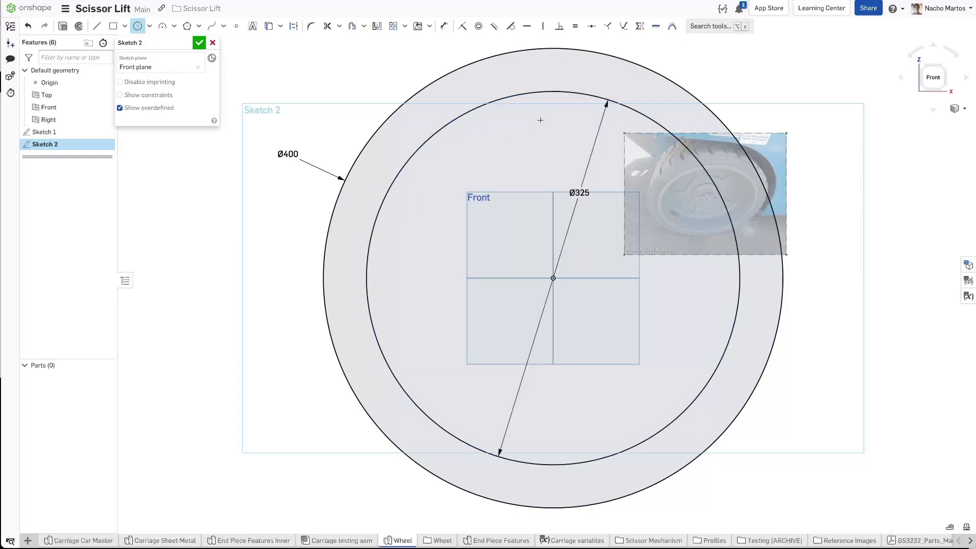
Step: Set the inner circle's diameter to 300 mm and place its dimension outside the wheel, at the upper left
double_click(580, 193)
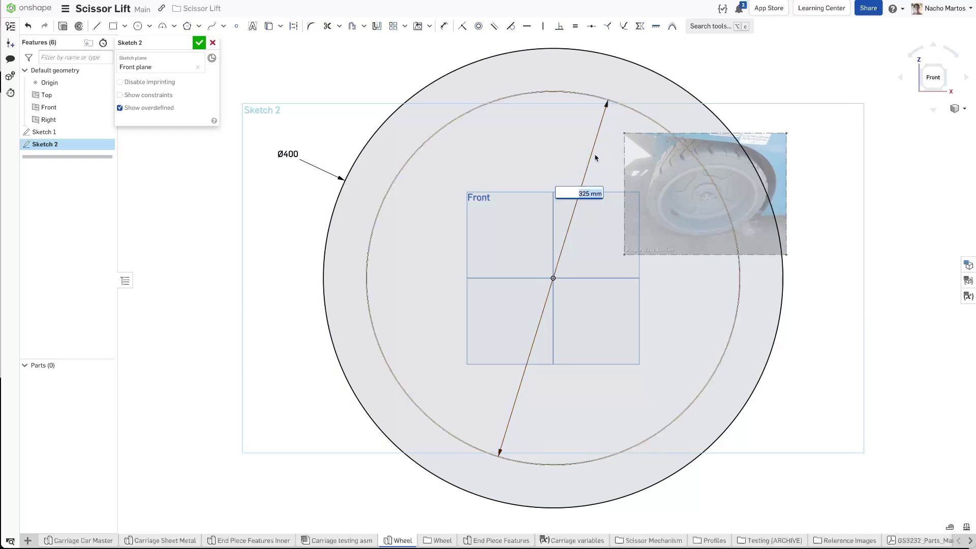
type("300")
key("Return")
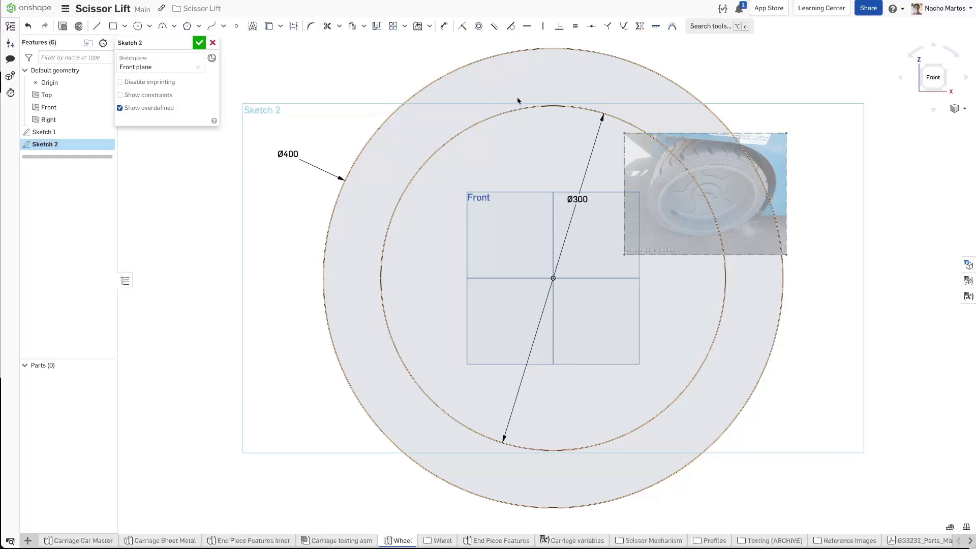
left_click_drag(577, 199, 308, 117)
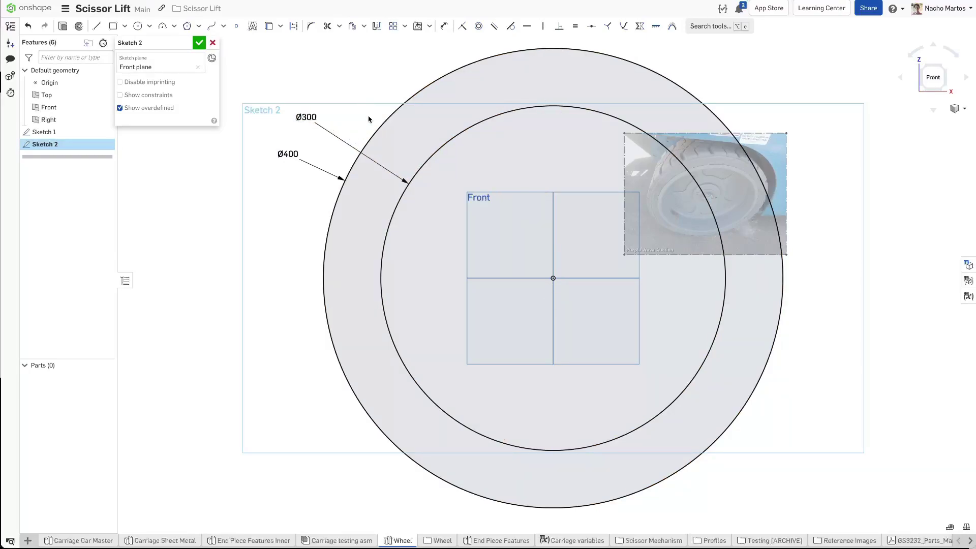
Step: Draw a 100 mm diameter hub circle centred on the origin
key("c")
left_click(553, 278)
left_click(586, 240)
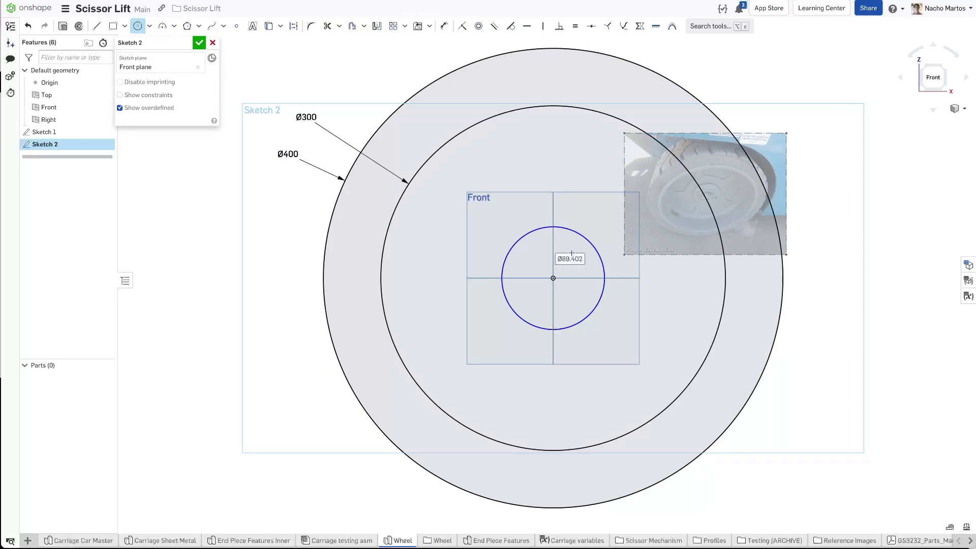
type("100")
key("Return")
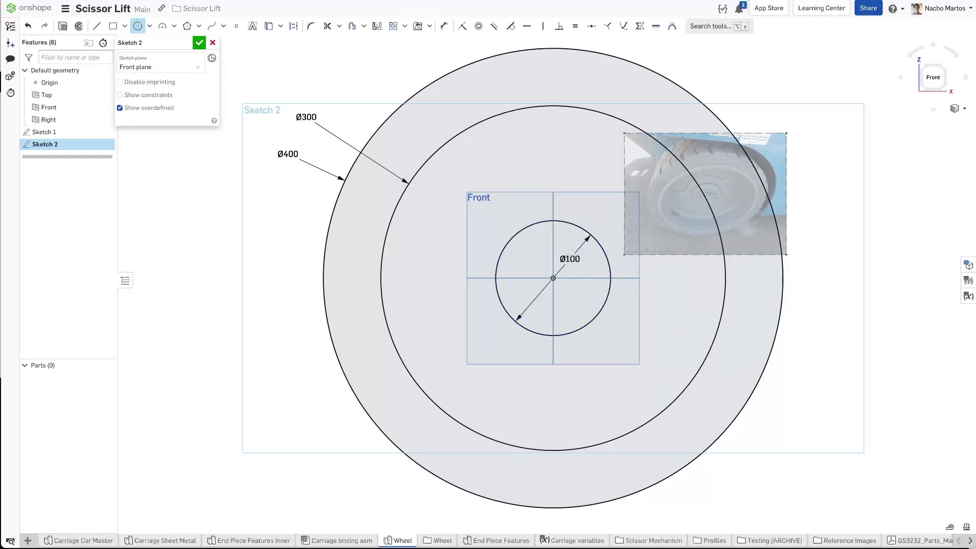
Step: Set the hub circle's diameter to 125 mm and move its dimension just outside the circle
double_click(569, 259)
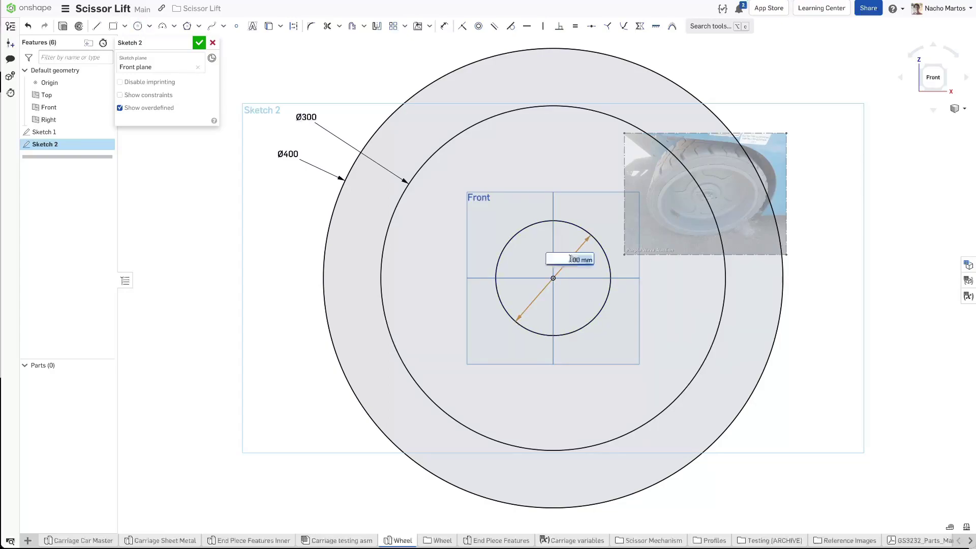
type("125")
key("Return")
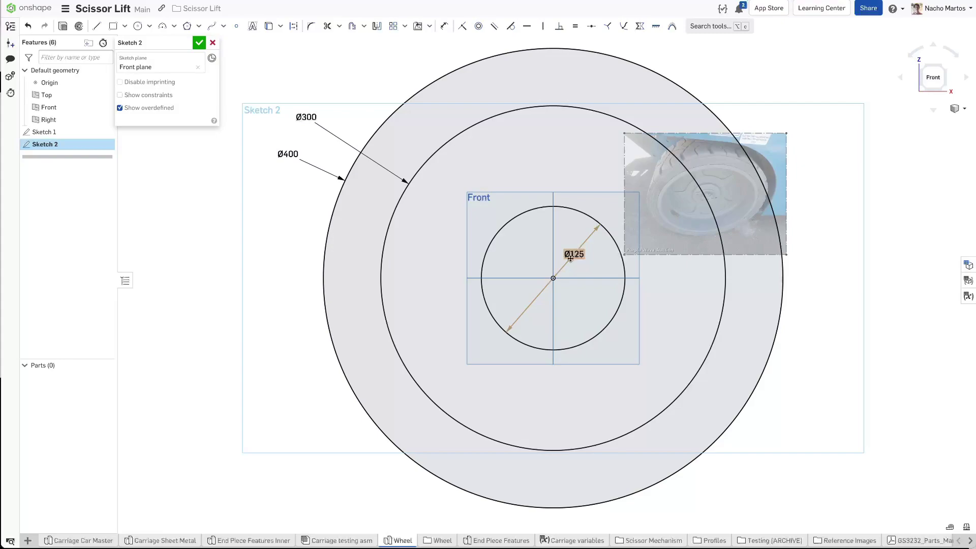
left_click_drag(573, 254, 600, 201)
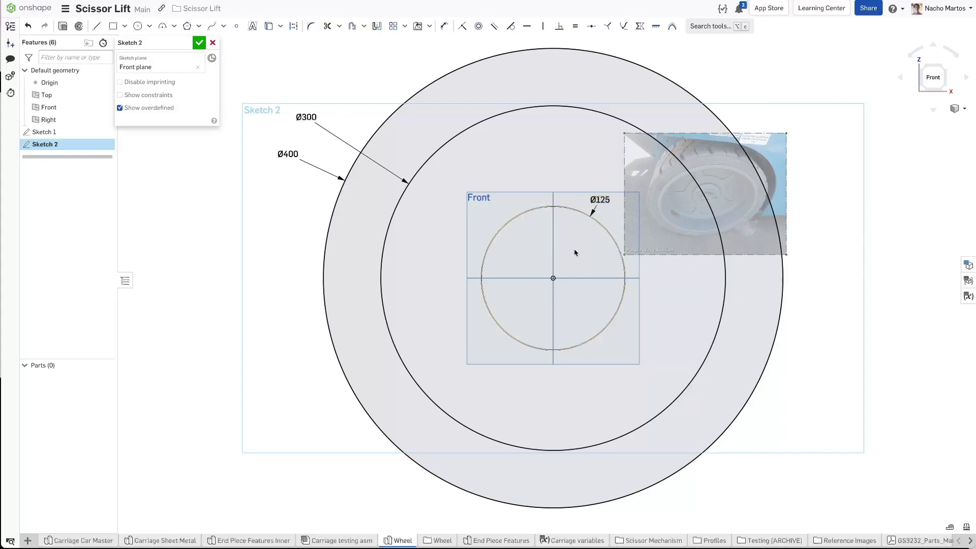
Step: Draw a 25 mm diameter circle centred on the origin and place its dimension to the circle's upper right
key("c")
left_click(552, 277)
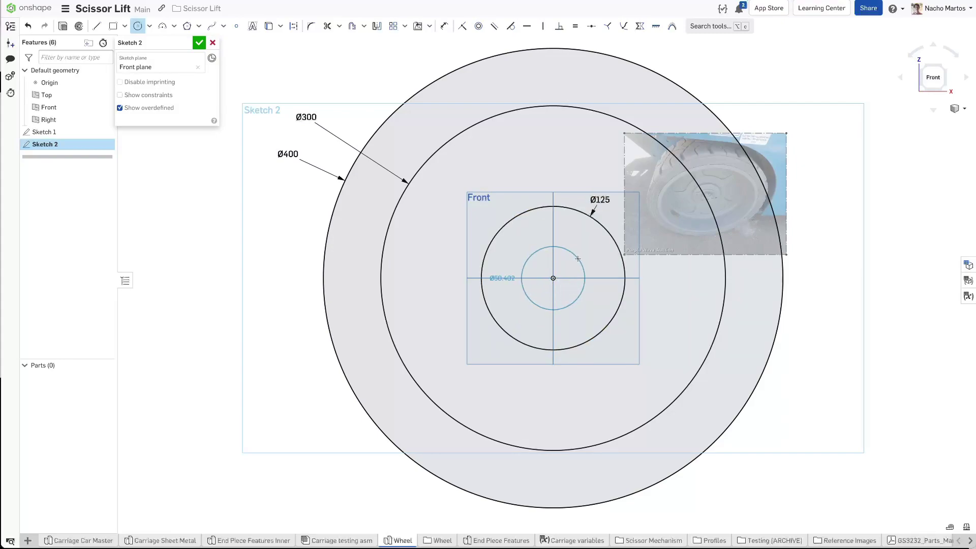
left_click(573, 260)
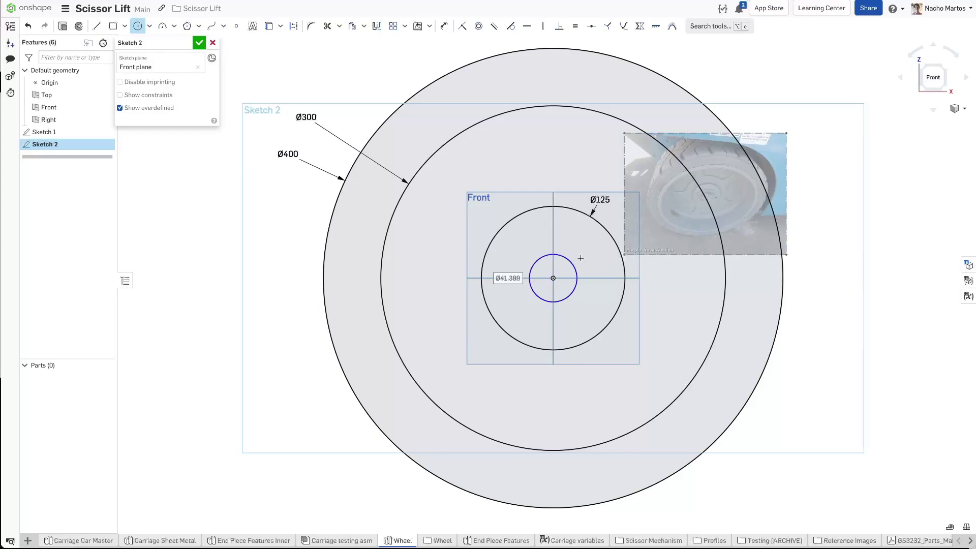
type("25")
key("Return")
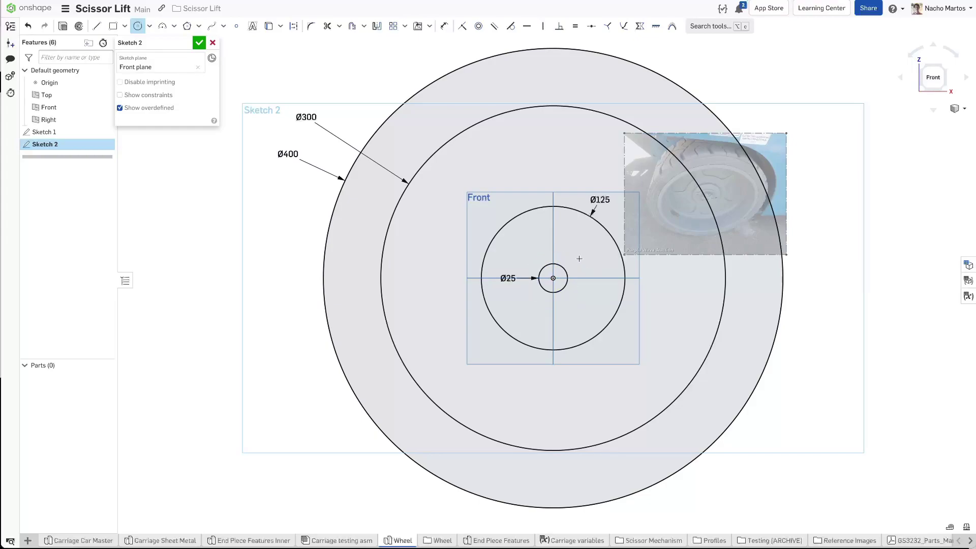
scroll(549, 291, "up", 2)
scroll(549, 291, "up", 5)
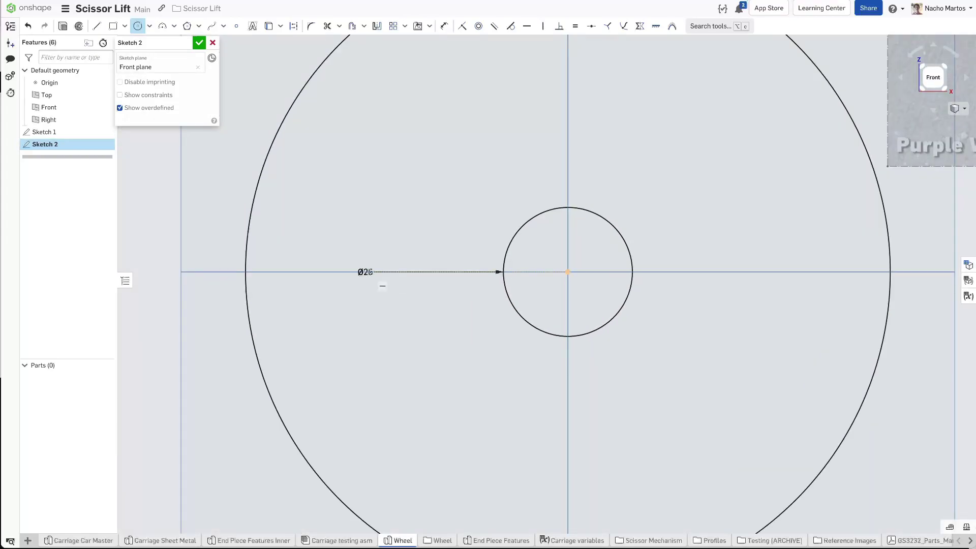
left_click_drag(365, 271, 700, 182)
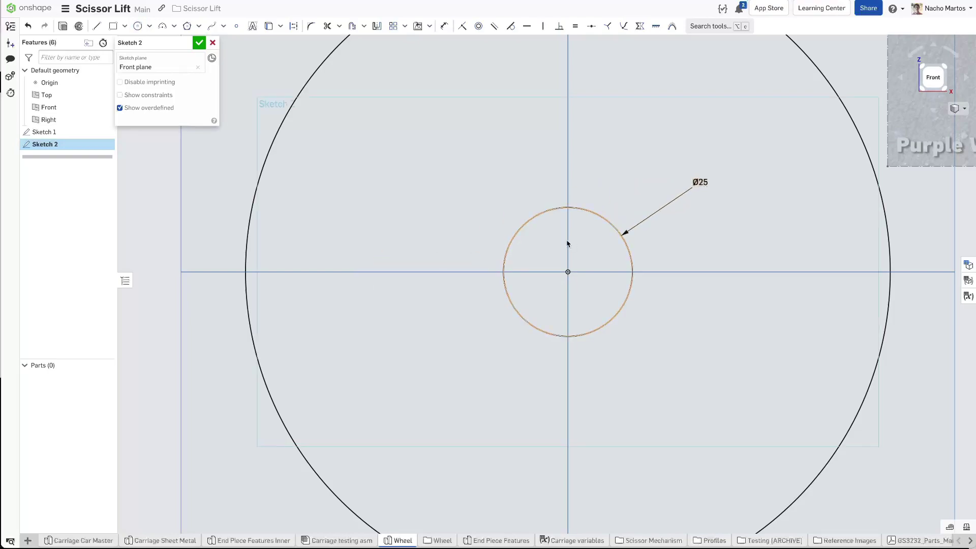
Step: Draw a centre-point rectangle 7.5 mm wide and 5 mm high, centred on the left quadrant of the 25 mm circle
left_click(125, 26)
left_click(136, 60)
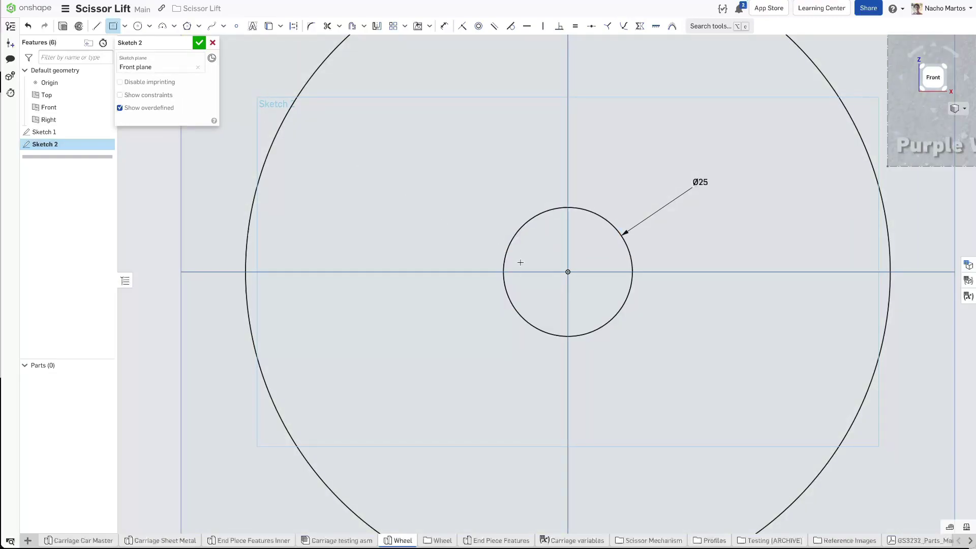
left_click(503, 272)
type("7.5")
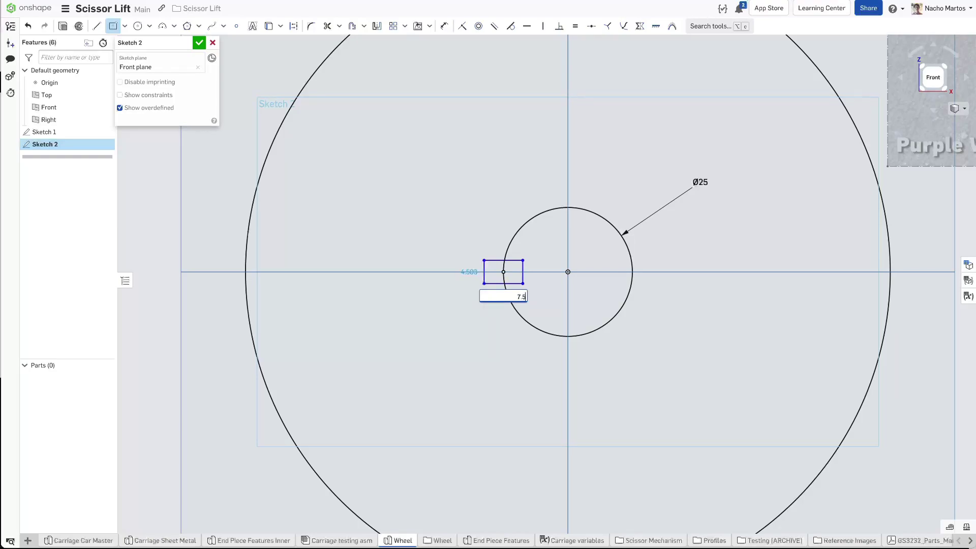
key("Tab")
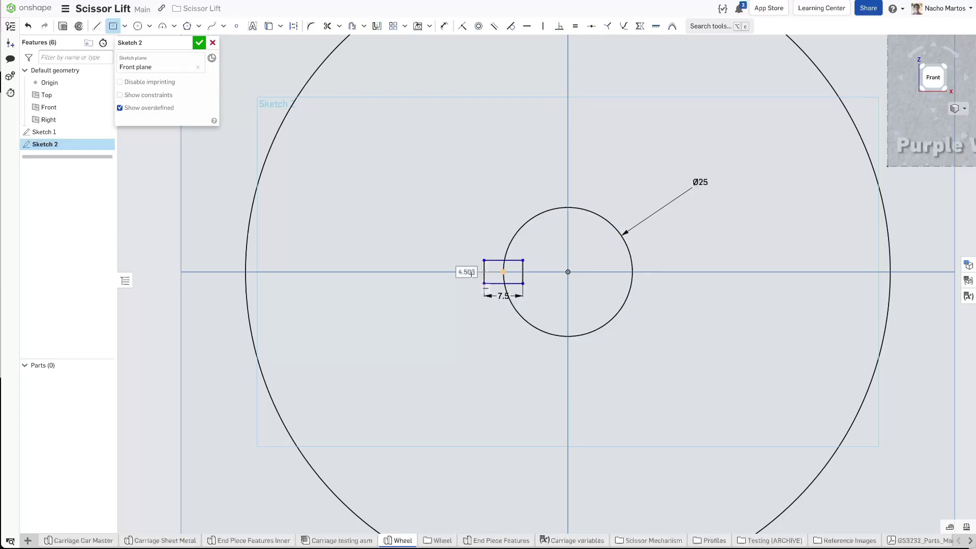
type("5")
key("Return")
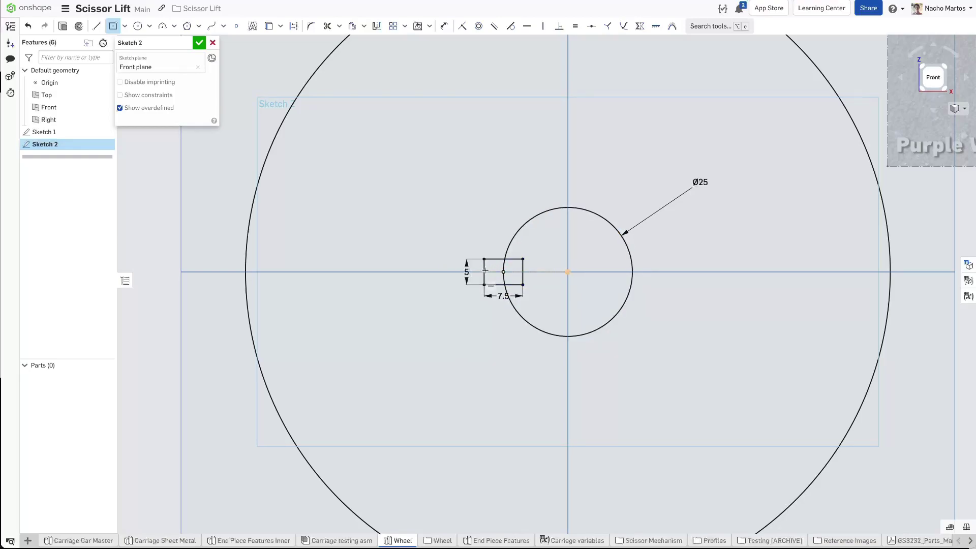
scroll(516, 275, "up", 1)
scroll(517, 274, "up", 3)
key("Escape")
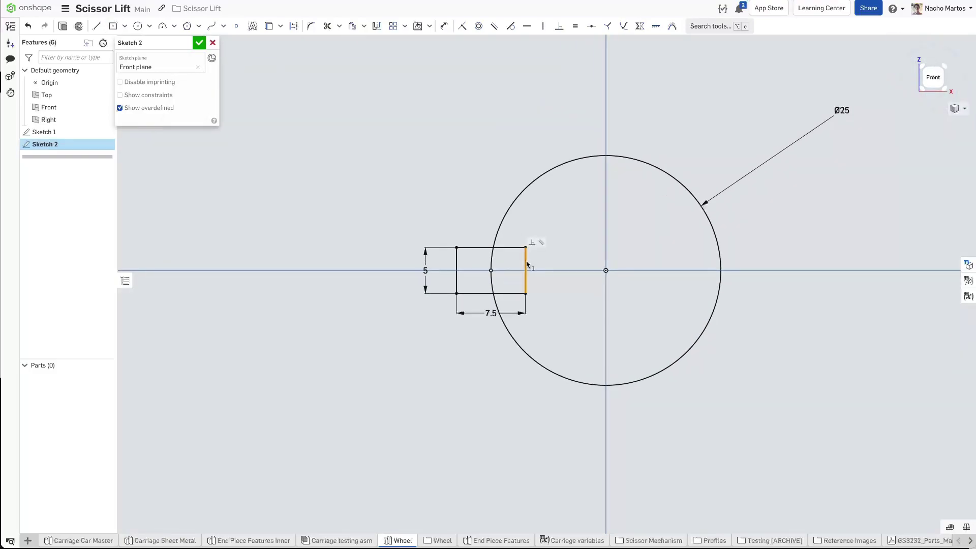
Step: Convert the rectangle's side nearest the origin to construction, then trim the 25 mm circle's arc inside the rectangle
key("d")
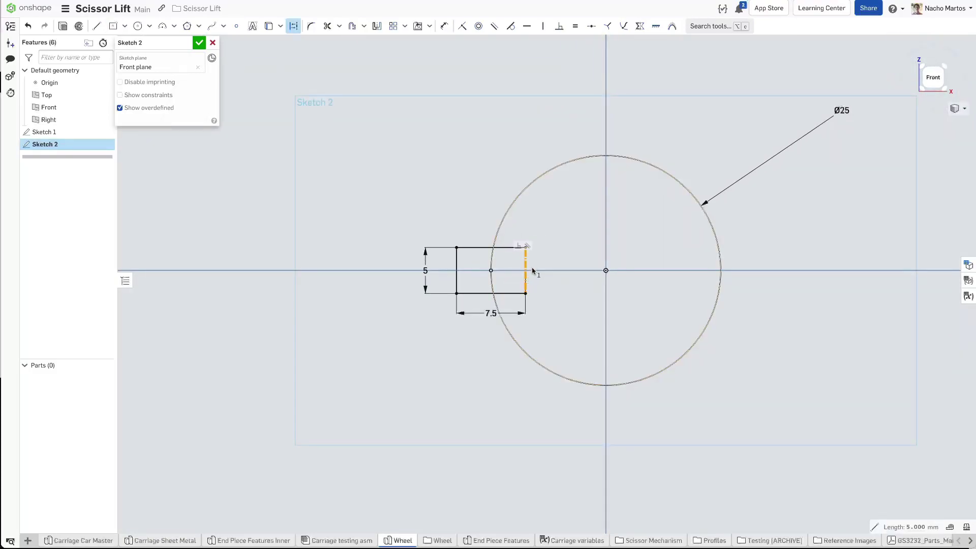
key("Escape")
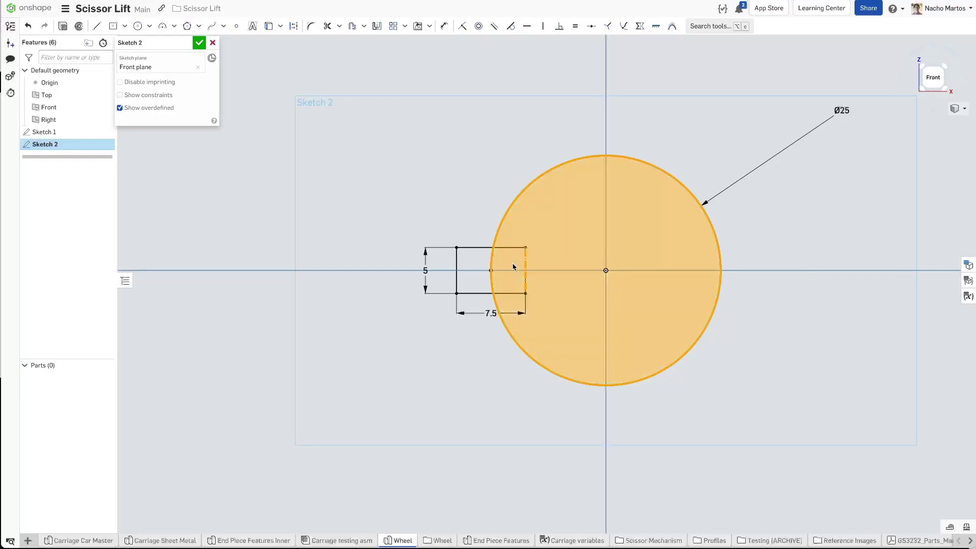
key("m")
left_click(490, 259)
left_click(492, 282)
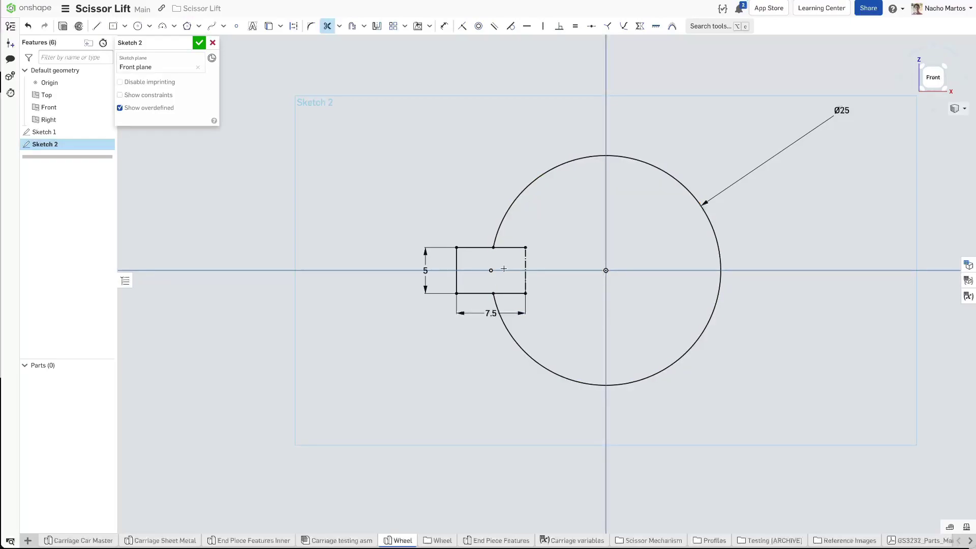
Step: Hide Sketch 1, which holds the wheel reference image
scroll(503, 264, "down", 5)
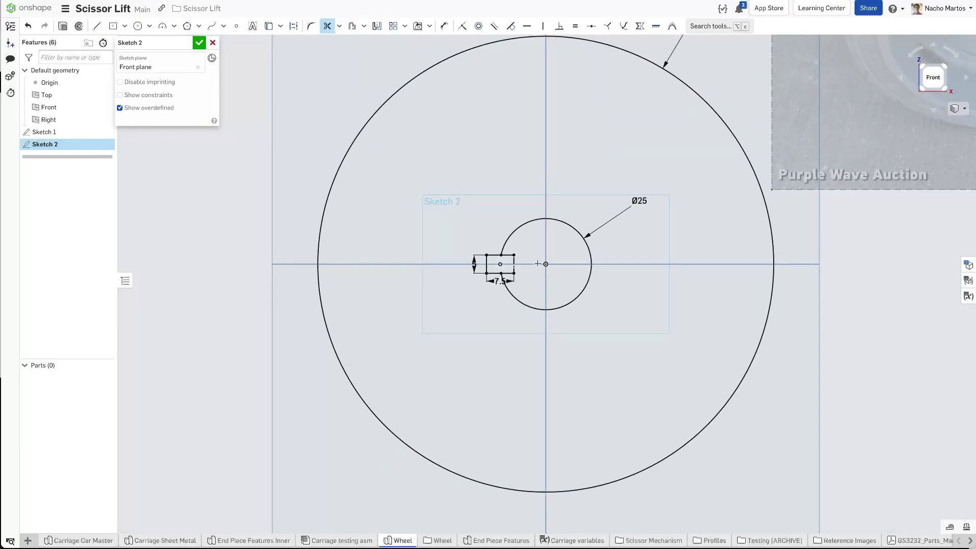
middle_click_drag(559, 249, 539, 254)
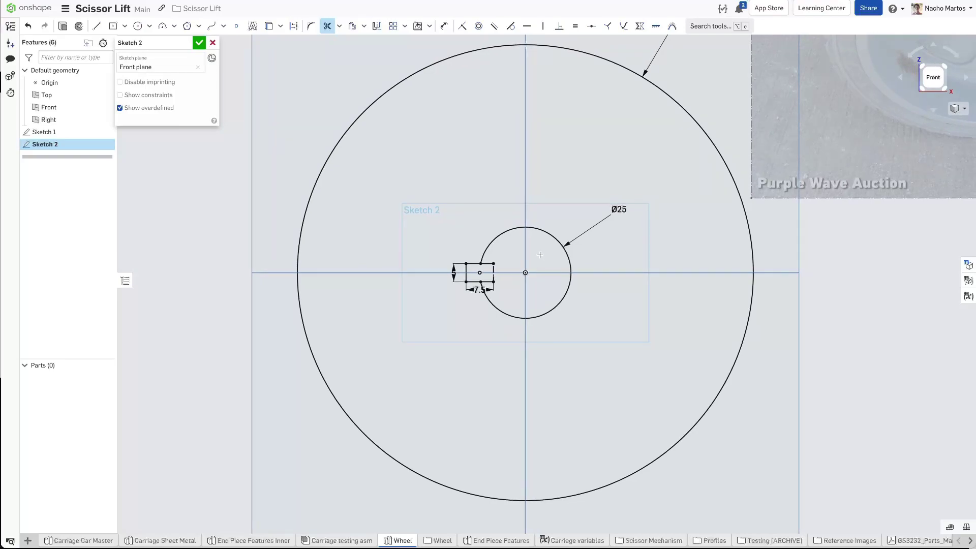
scroll(539, 254, "down", 3)
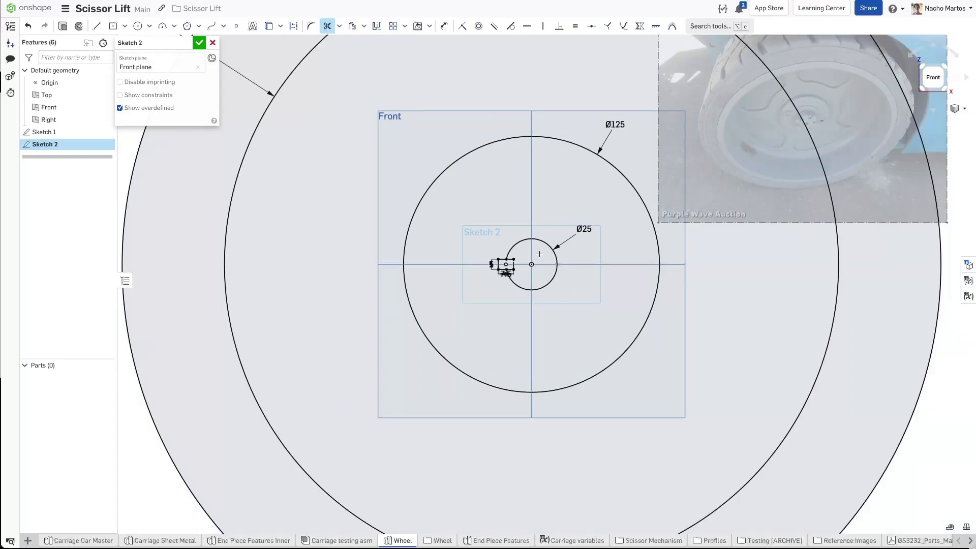
middle_click_drag(536, 253, 541, 274)
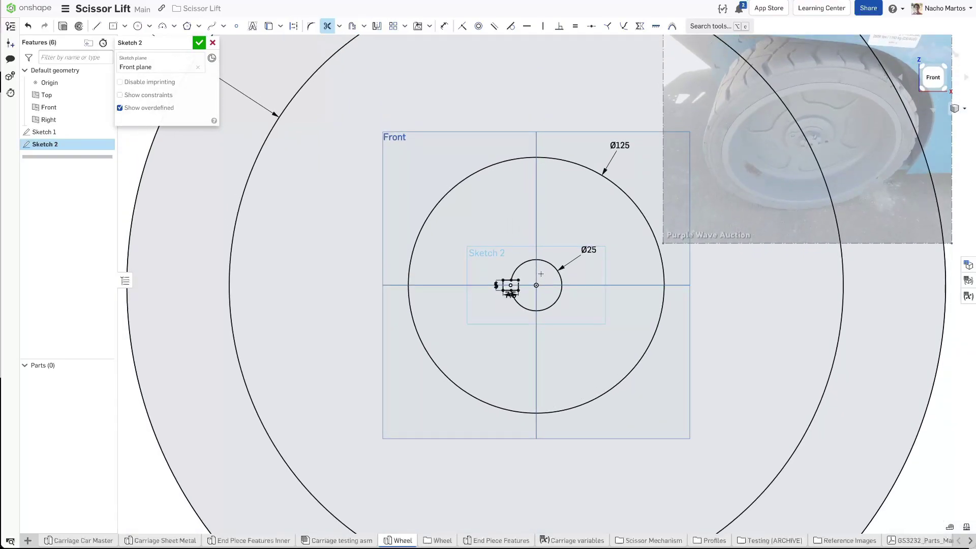
scroll(541, 274, "down", 5)
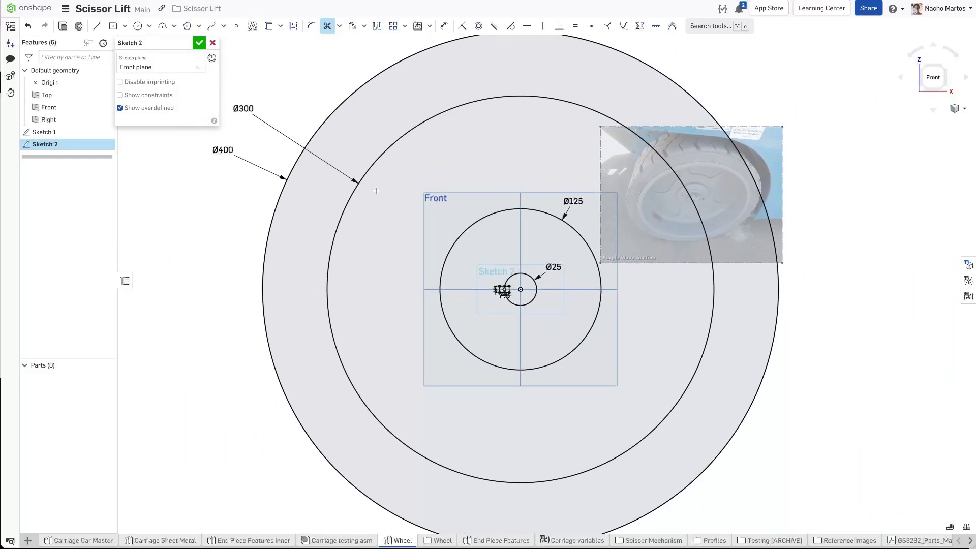
left_click(106, 132)
scroll(524, 227, "down", 2)
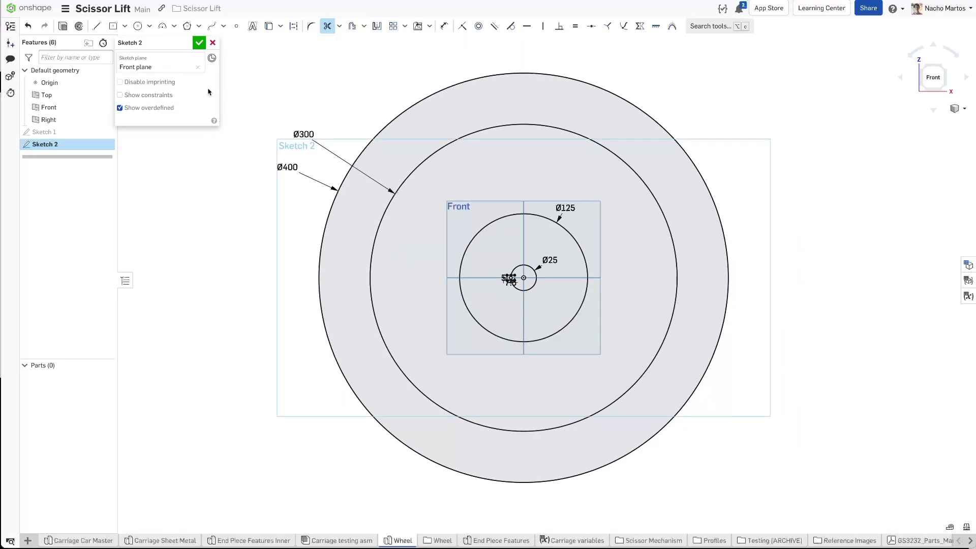
Step: Draw a three-point construction arc of about 46 mm radius between the 125 mm and 300 mm circles, above the origin
left_click(162, 26)
key("d")
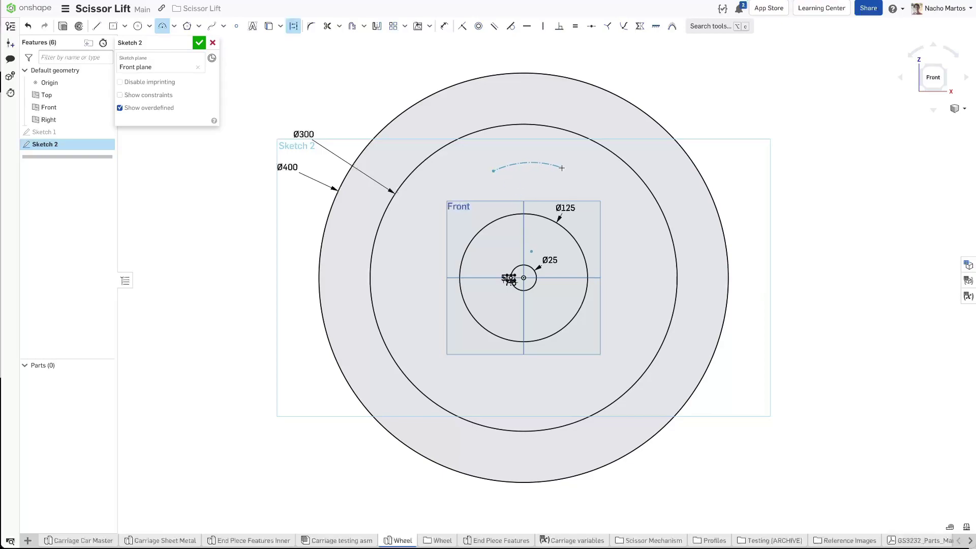
left_click(559, 172)
left_click(526, 158)
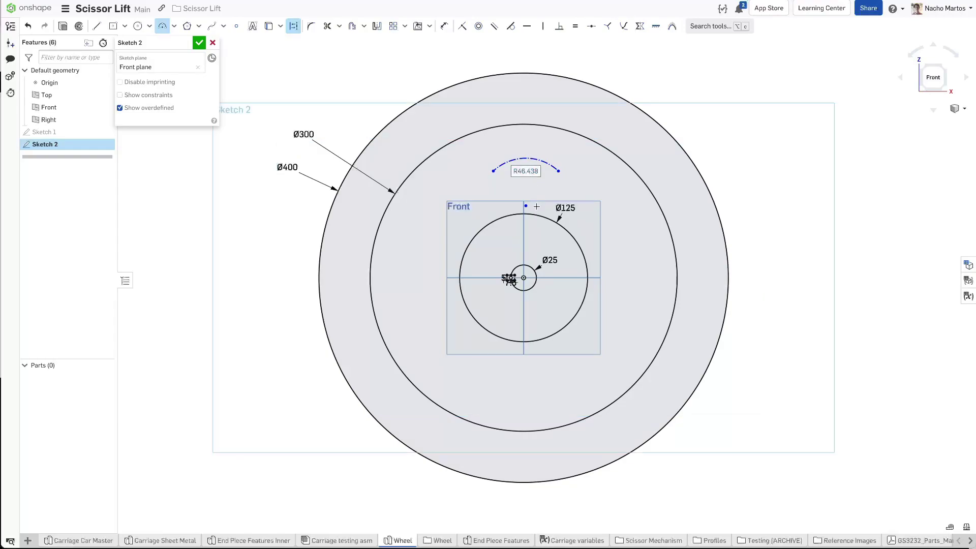
key("Escape")
Step: Constrain the construction arc's centre point coincident with the origin
left_click(526, 206)
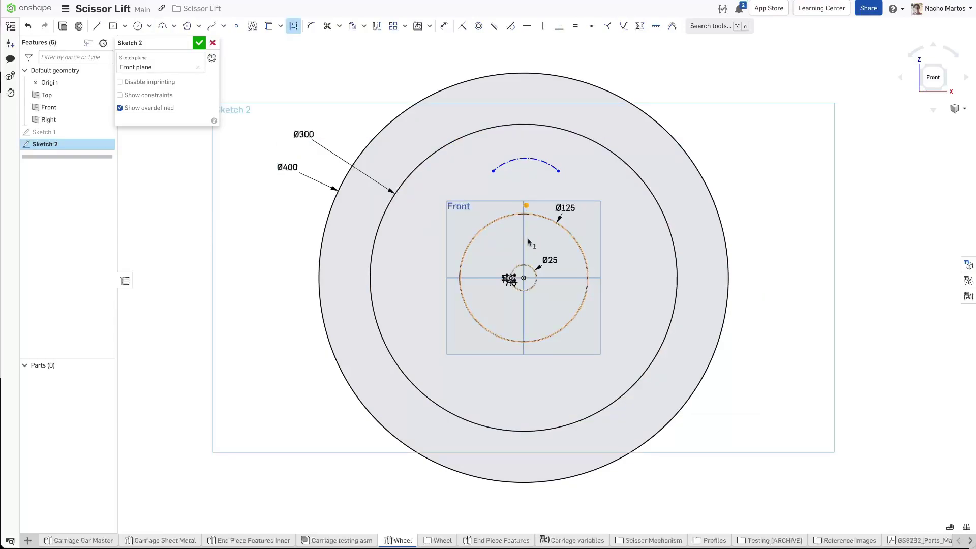
left_click(525, 279)
key("i")
left_click_drag(541, 237, 536, 163)
left_click(524, 277)
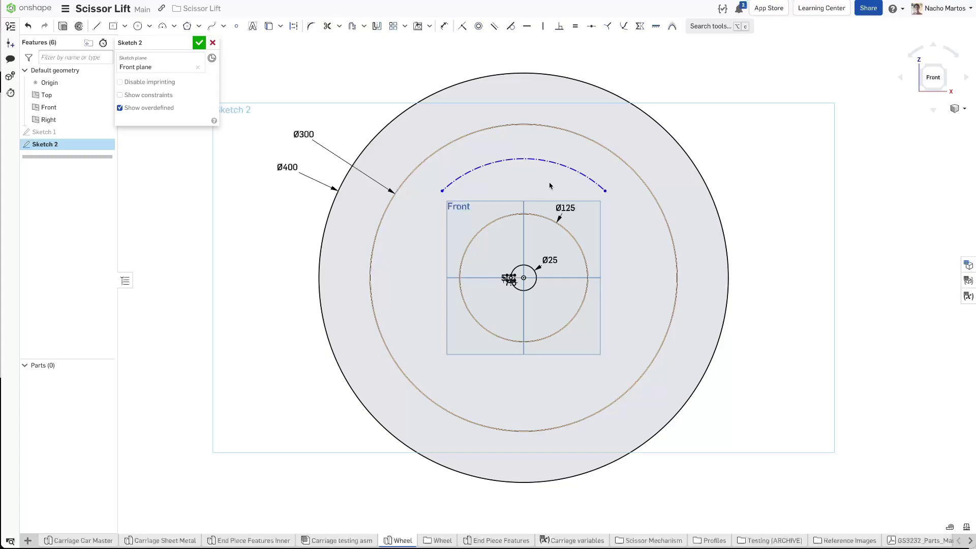
Step: Dimension the construction arc's radius as 100 mm
key("d")
left_click(549, 162)
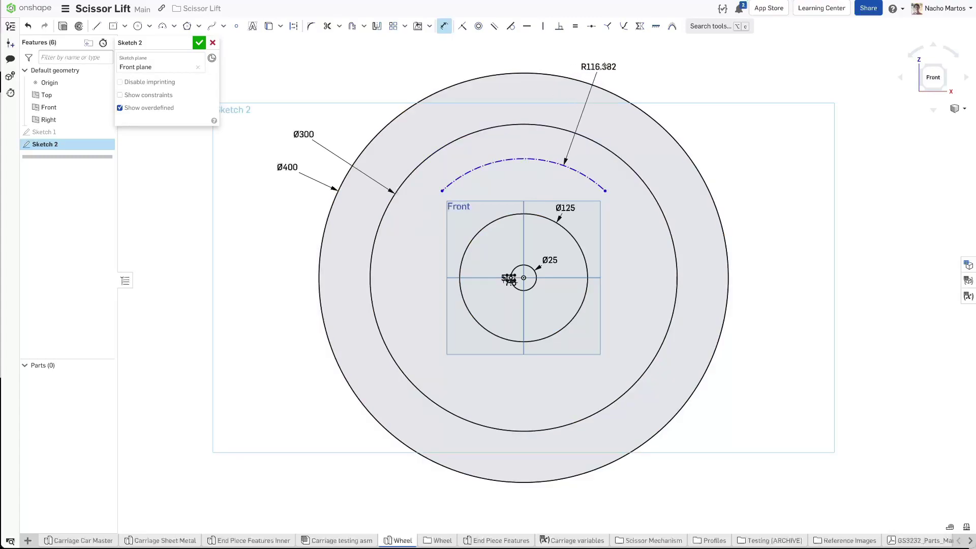
left_click(648, 76)
type("100")
key("Return")
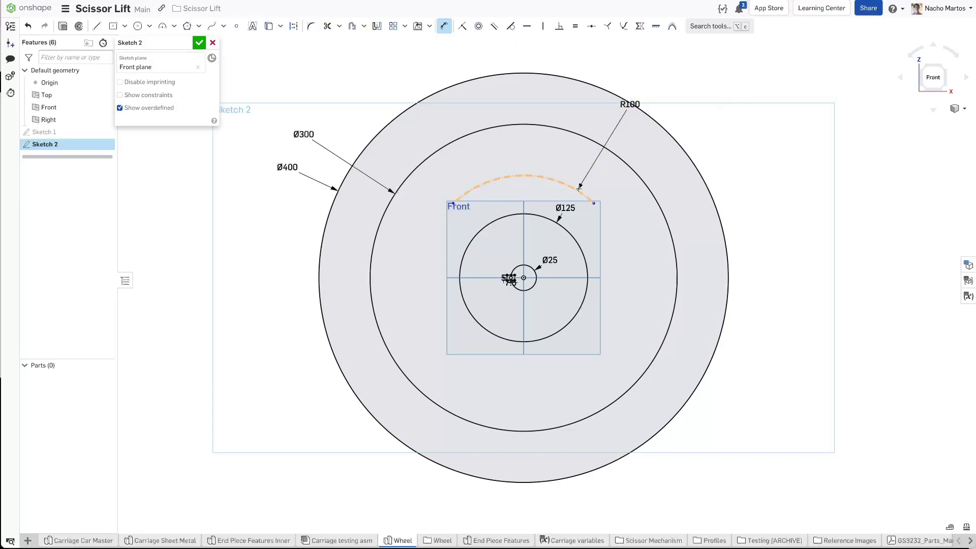
key("Escape")
Step: Dimension the horizontal distance between the construction arc's endpoints as 80 mm
key("u")
left_click(595, 204)
left_click(524, 163)
type("80")
key("Return")
key("Escape")
Step: Place a sketch point at the construction arc's midpoint and align it vertically with the origin
key("s")
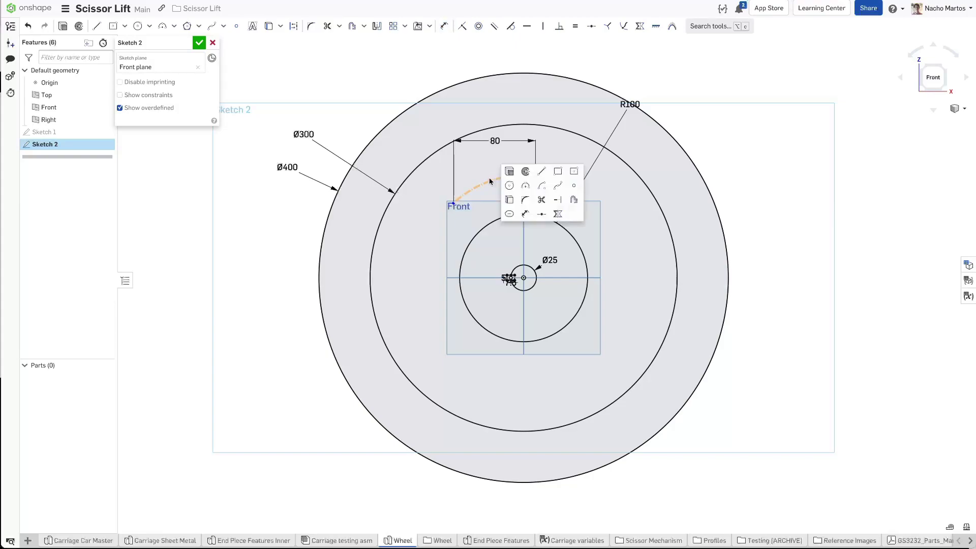
left_click(562, 187)
left_click(494, 179)
key("Escape")
left_click(491, 180)
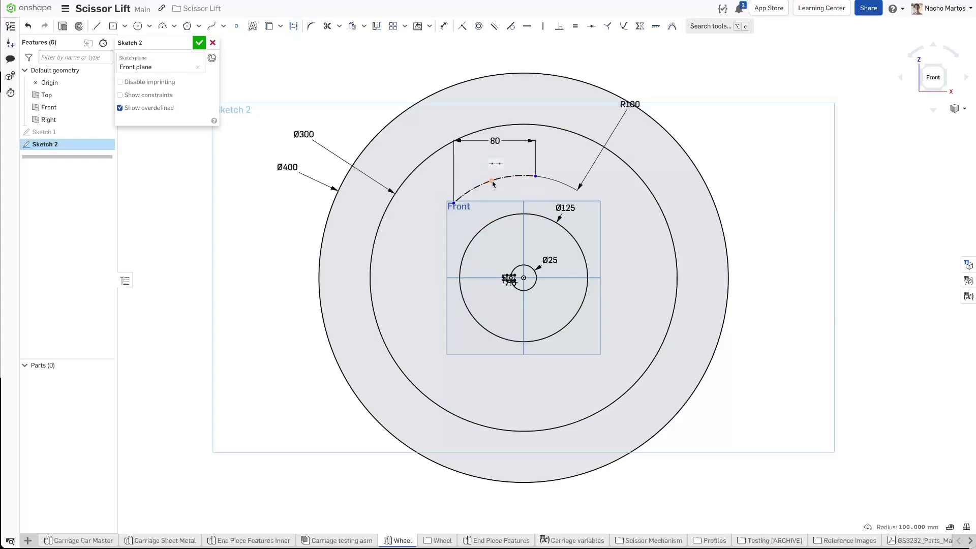
left_click(524, 278)
key("v")
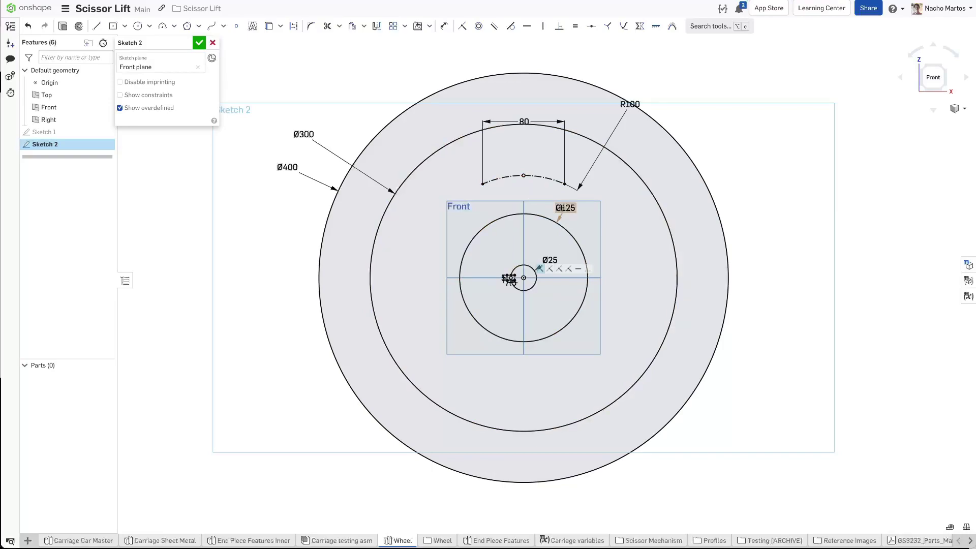
Step: Delete the construction arc's radius dimension
scroll(525, 196, "up", 2)
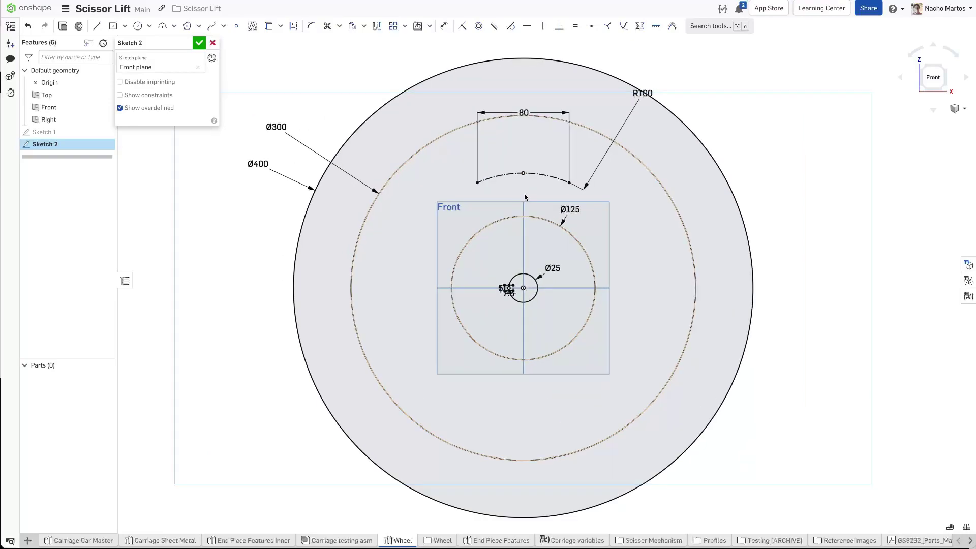
left_click(644, 106)
key("Delete")
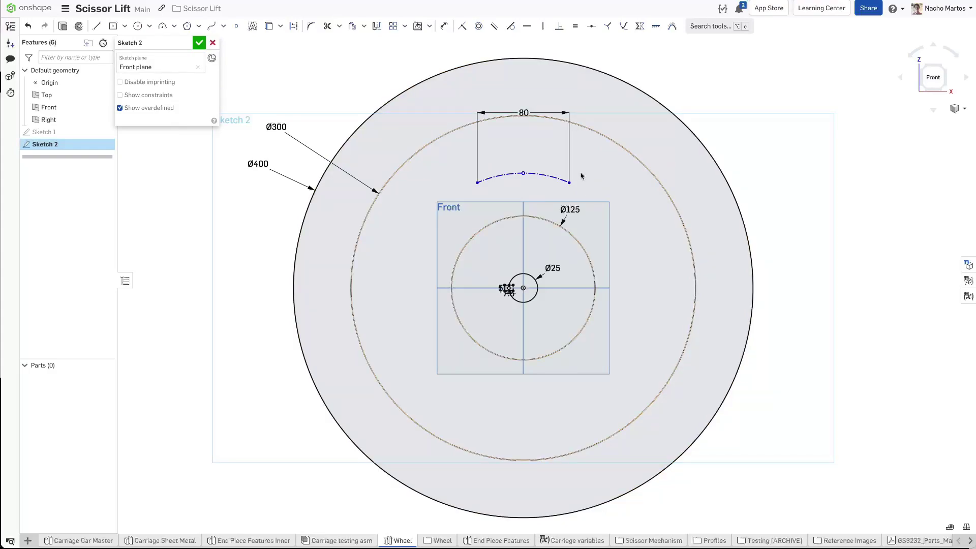
Step: Dimension the vertical distance from the construction arc's midpoint to the origin as 110 mm
key("u")
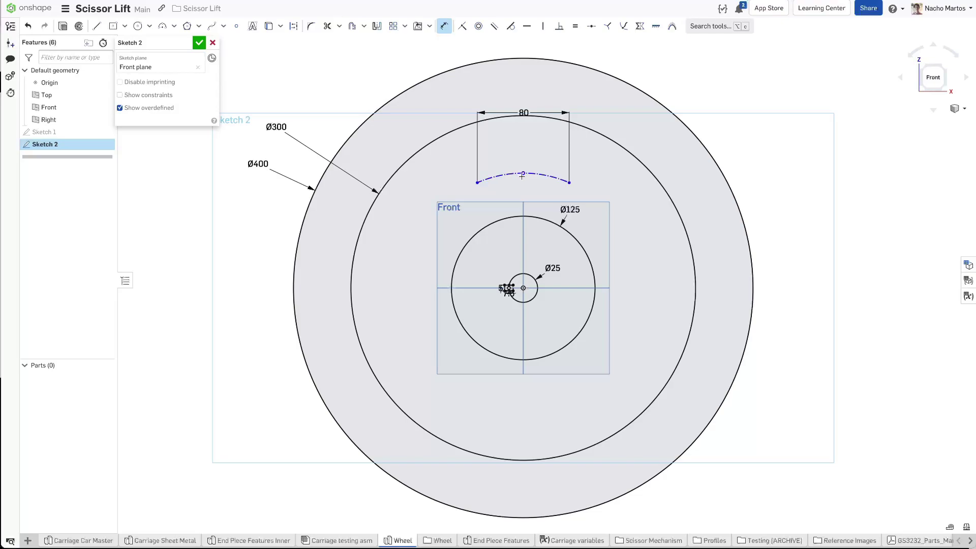
left_click(522, 288)
left_click(616, 239)
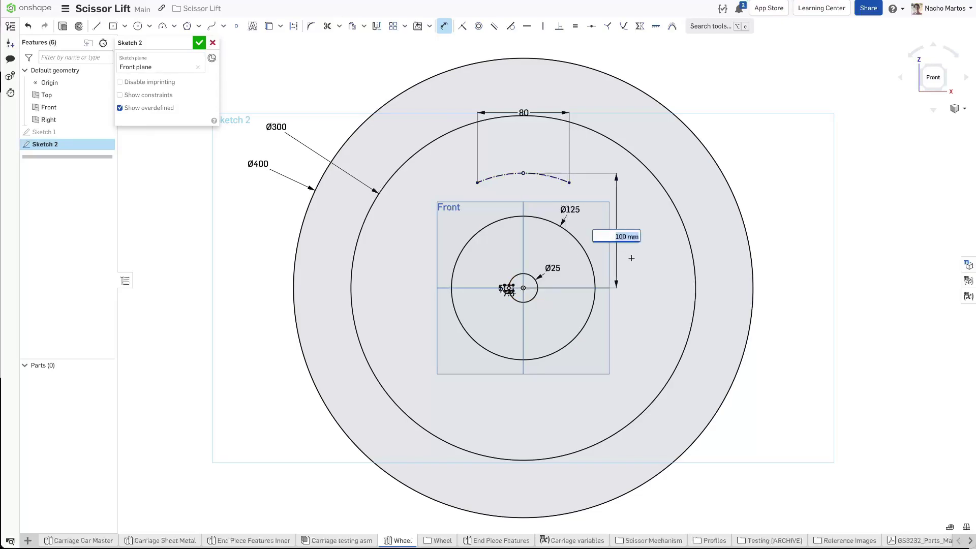
type("110")
key("Return")
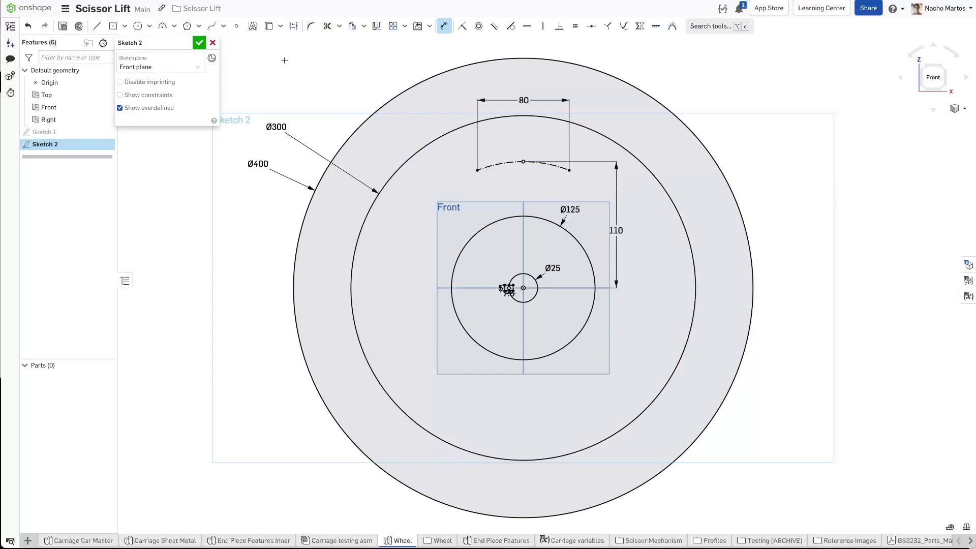
Step: Create a 20 mm wide slot along the construction arc
key("s")
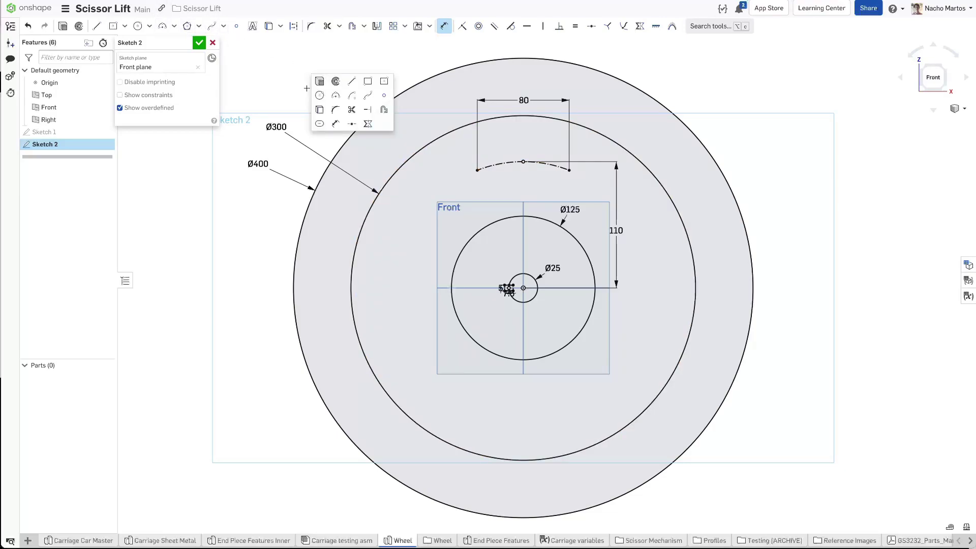
left_click(320, 125)
left_click(364, 26)
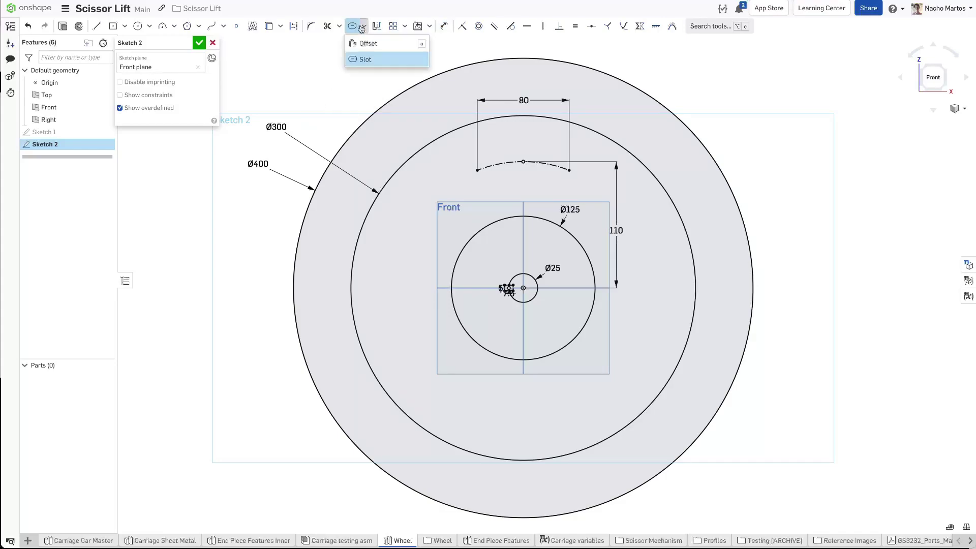
left_click(364, 59)
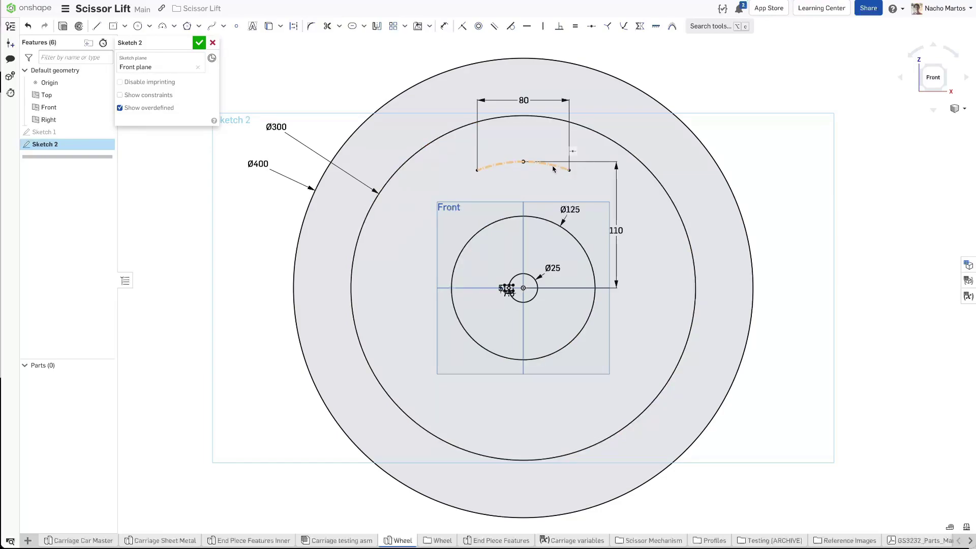
left_click(553, 169)
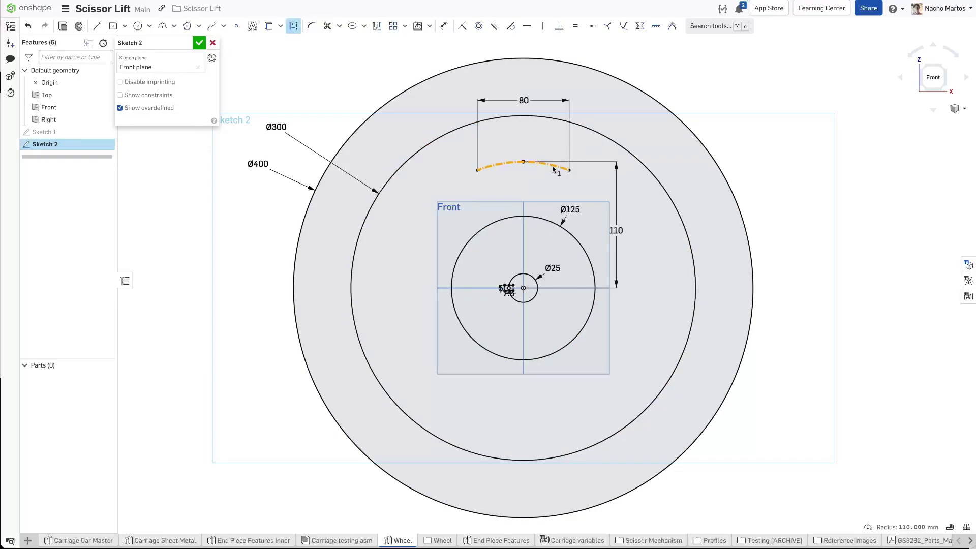
key("s")
left_click(565, 202)
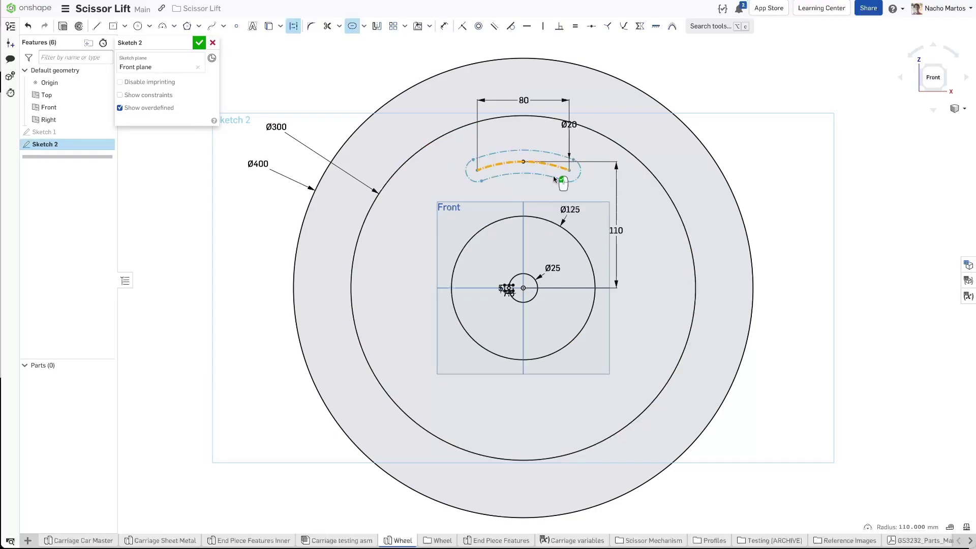
left_click(557, 179)
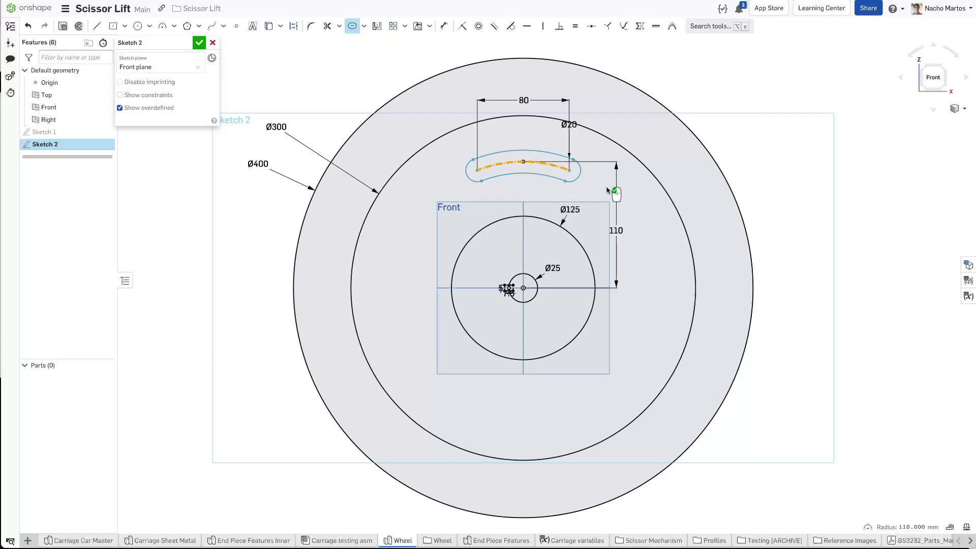
key("Escape")
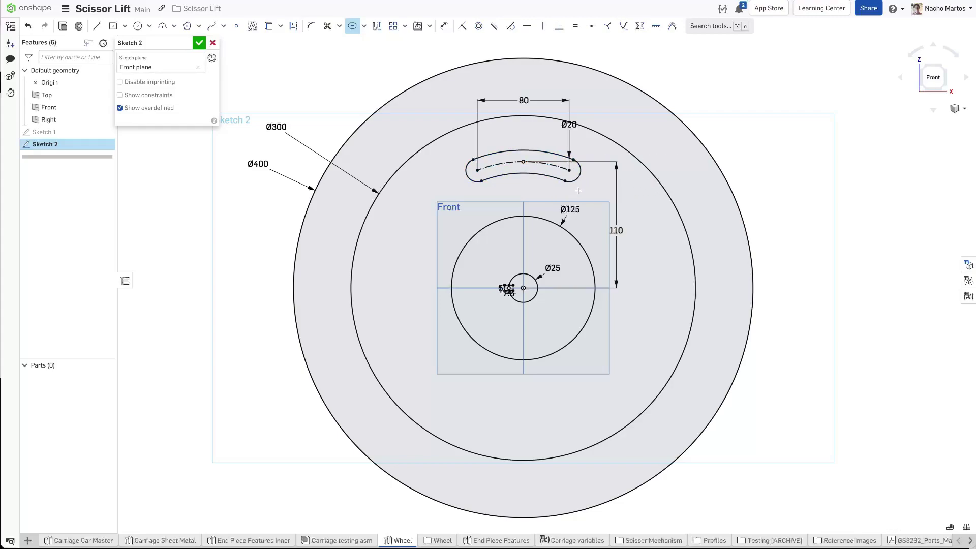
Step: Examine the curved slot's outline and its placement between the hub circle and the 300 mm circle
key("u")
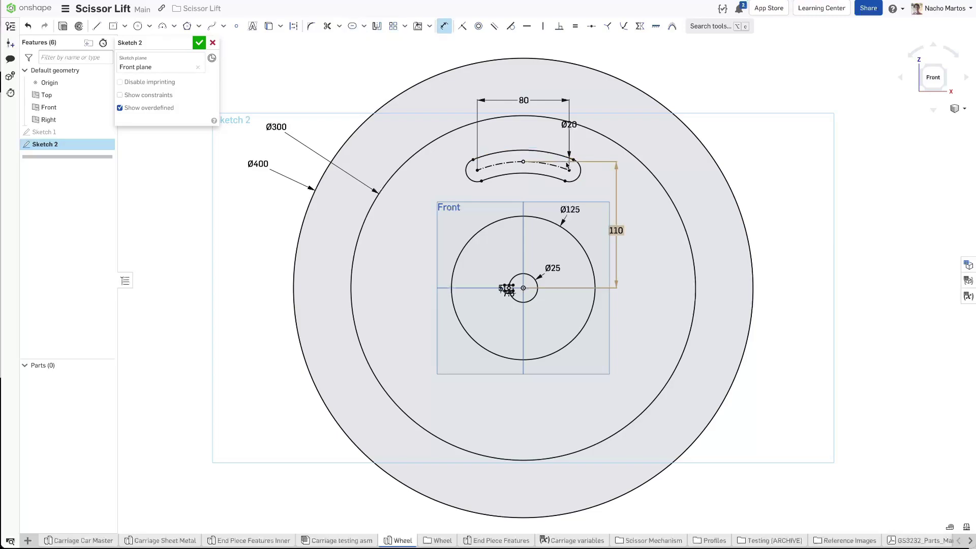
key("Escape")
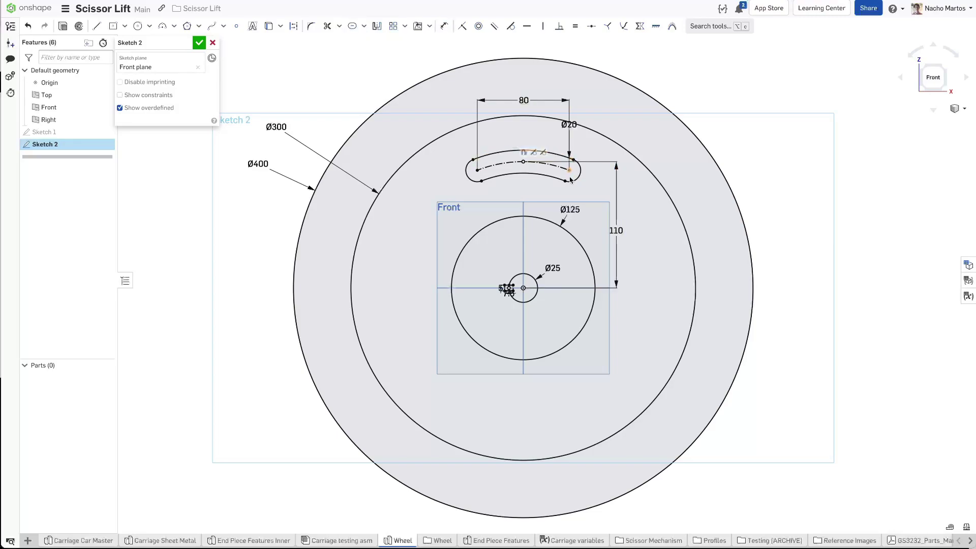
scroll(569, 173, "up", 5)
middle_click_drag(584, 180, 615, 208)
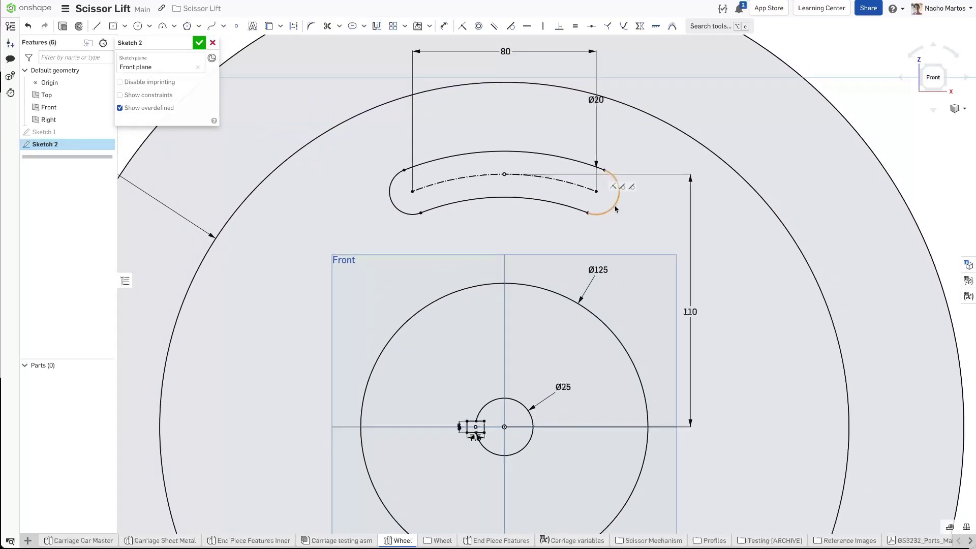
scroll(612, 209, "up", 2)
middle_click_drag(532, 151, 558, 198)
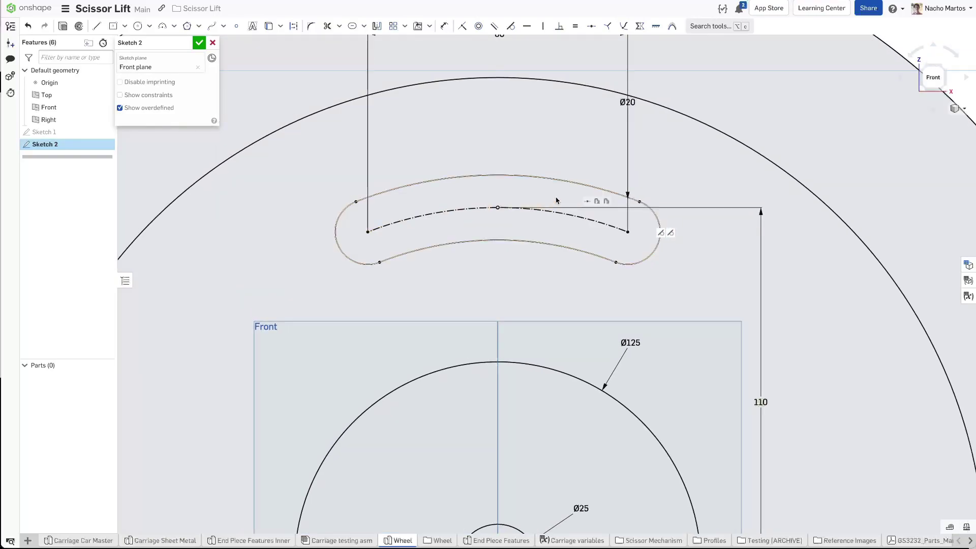
scroll(554, 204, "down", 5)
scroll(557, 204, "up", 2)
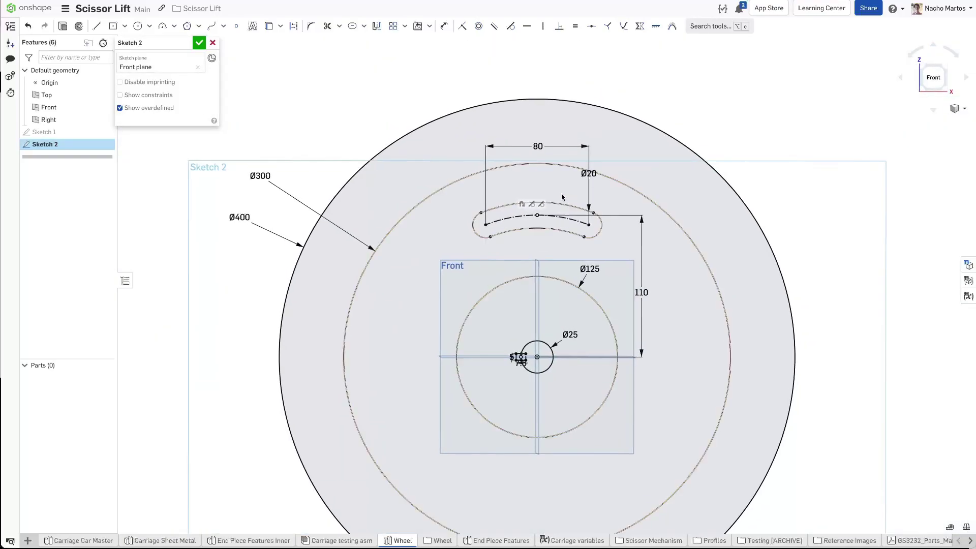
Step: Undo the 20 mm slot and create a 40 mm wide slot along the construction arc
key("ctrl+z")
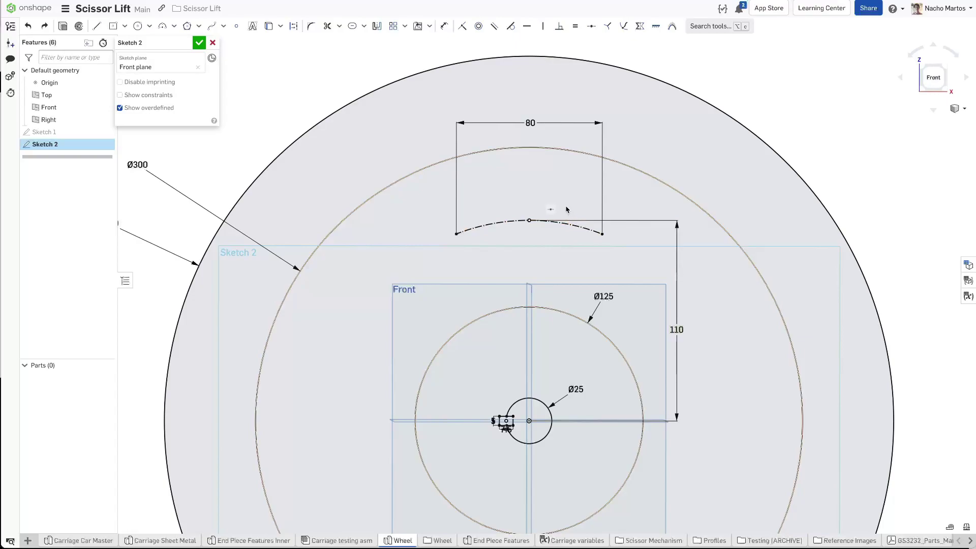
left_click(352, 26)
left_click(503, 214)
left_click_drag(606, 162, 646, 203)
double_click(646, 203)
type("40")
key("Return")
scroll(653, 248, "down", 2)
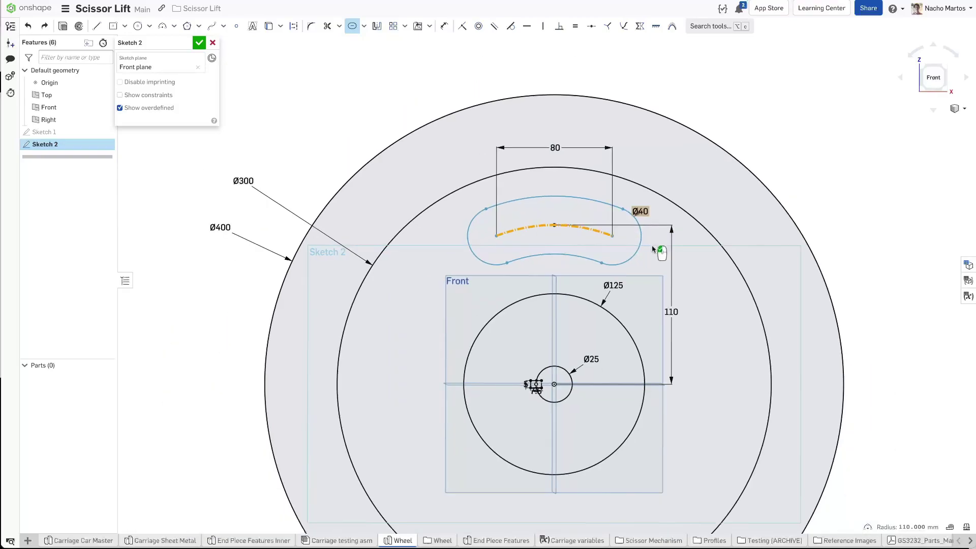
Step: Set the curved slot's width to 50 mm
middle_click_drag(656, 275, 632, 220)
double_click(617, 157)
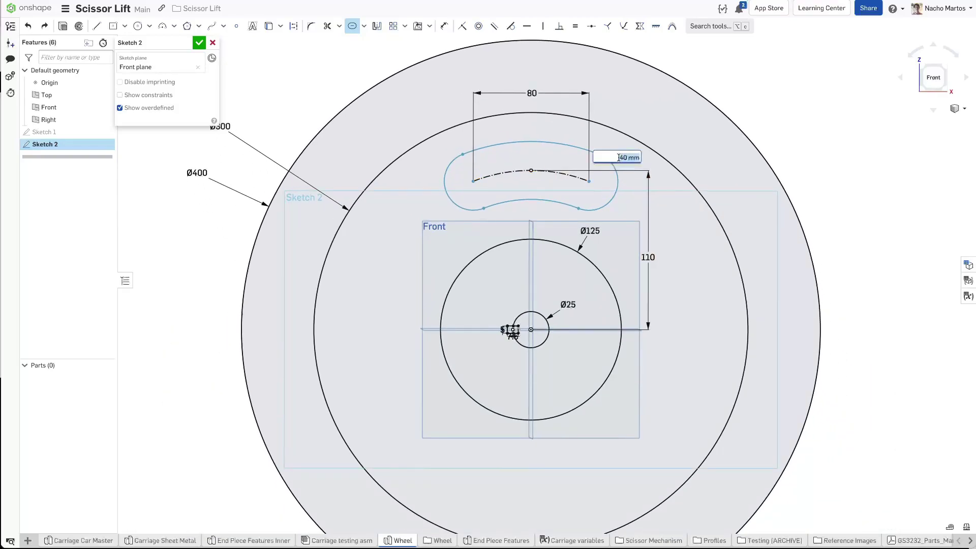
type("50")
key("Return")
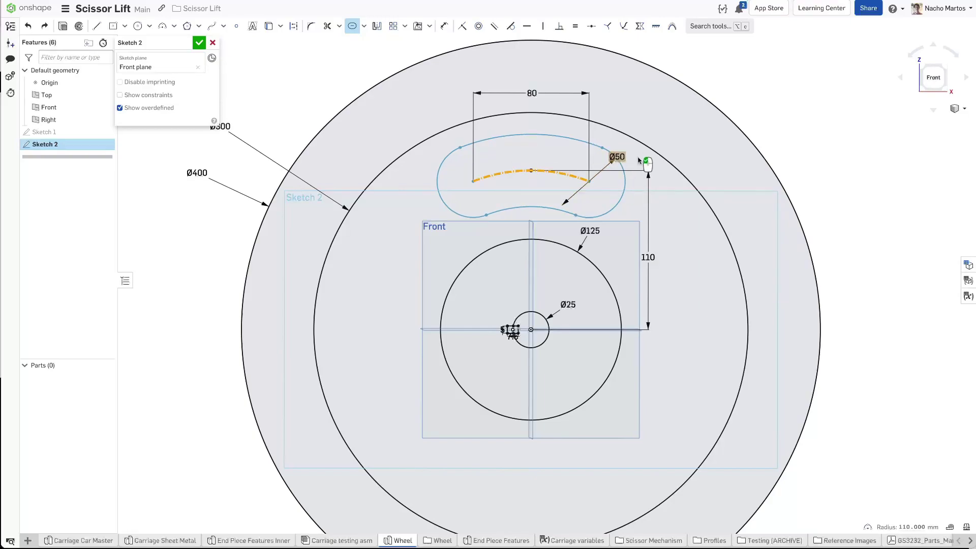
scroll(625, 211, "down", 3)
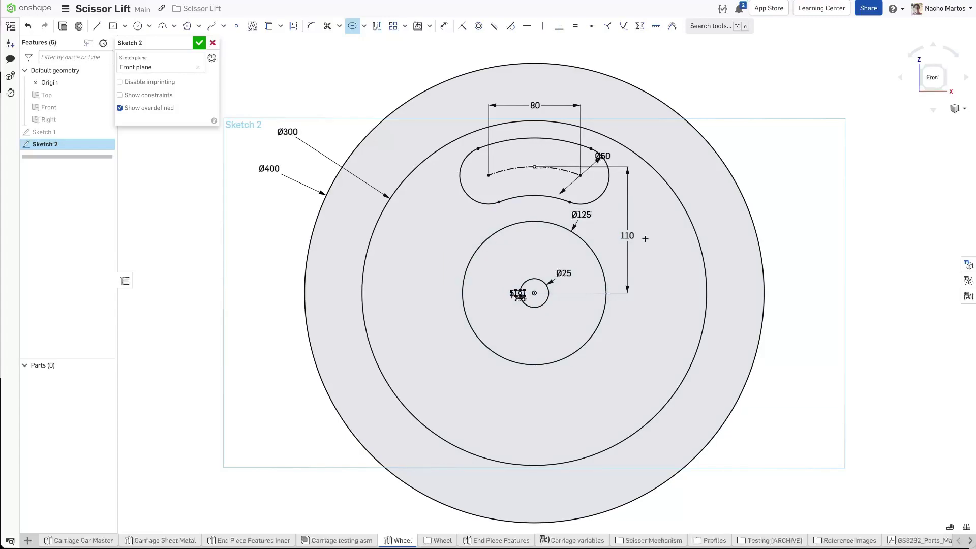
Step: Move the slot's width dimension and the keyway's two dimensions to clear spots beside their geometry
left_click_drag(601, 156, 652, 125)
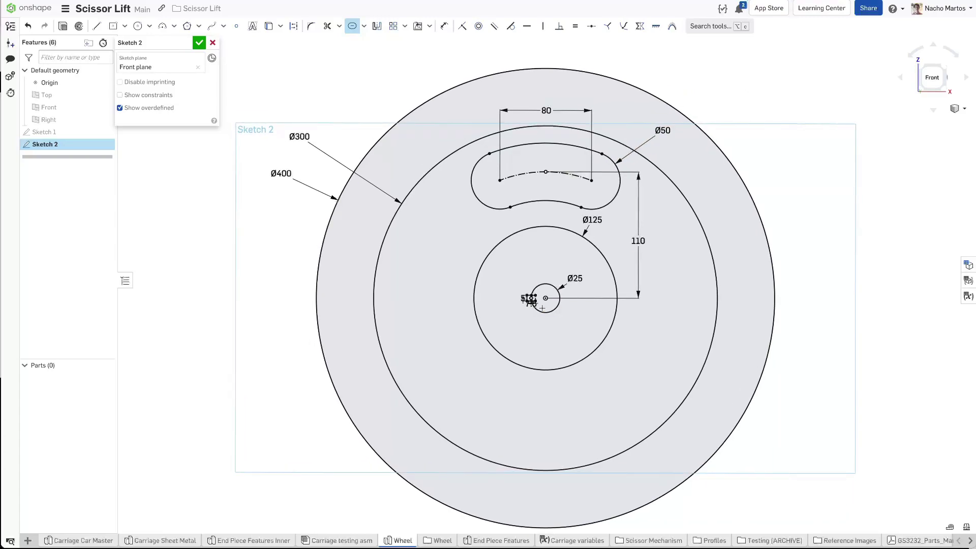
scroll(518, 297, "up", 4)
left_click_drag(522, 297, 536, 319)
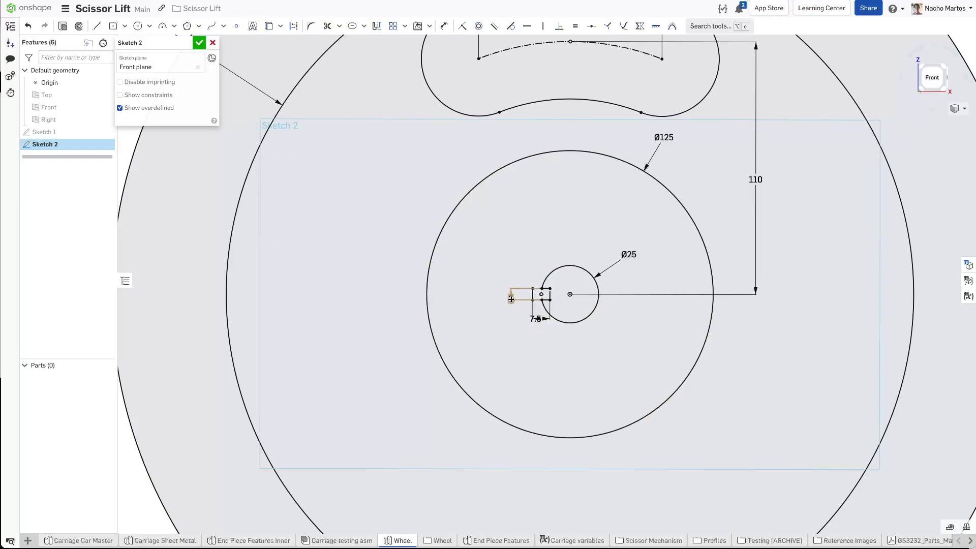
mouse_move(533, 319)
left_mouse_down()
mouse_move(531, 328)
mouse_move(543, 324)
left_mouse_up()
scroll(543, 325, "down", 5)
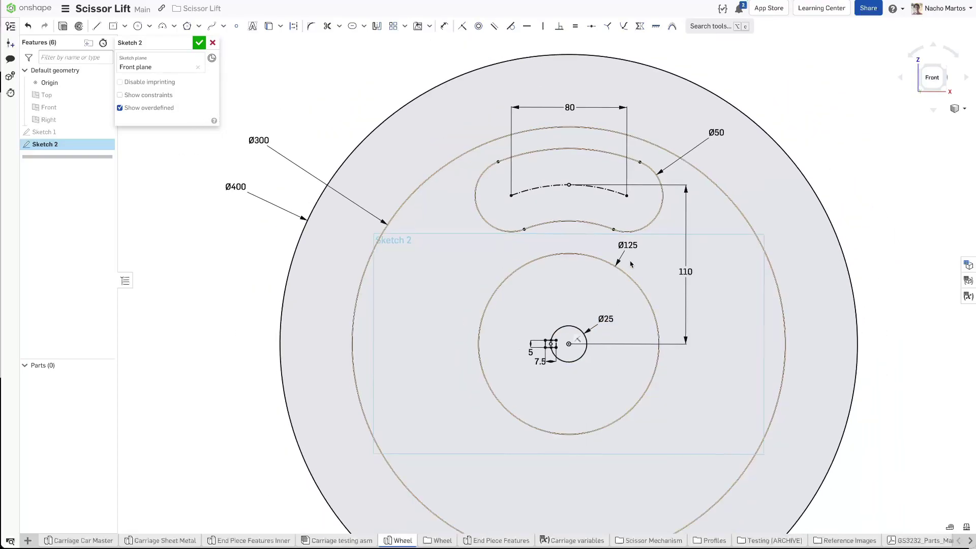
middle_click_drag(641, 255, 627, 247)
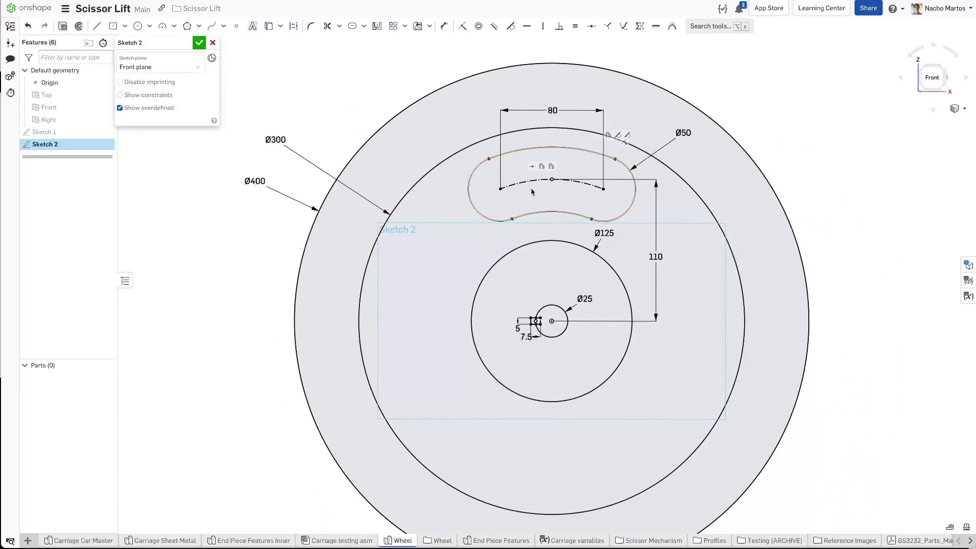
Step: Create a circular sketch pattern of the curved slot's four edges with 5 instances around the wheel's centre
left_click(405, 26)
left_click(419, 57)
left_click(634, 181)
left_click(553, 149)
left_click(469, 175)
left_click(523, 217)
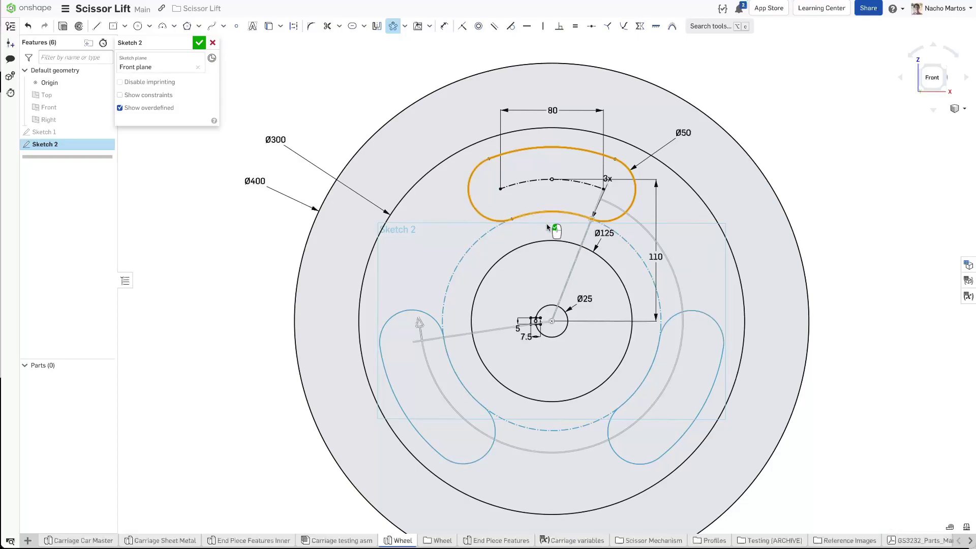
scroll(594, 299, "down", 2)
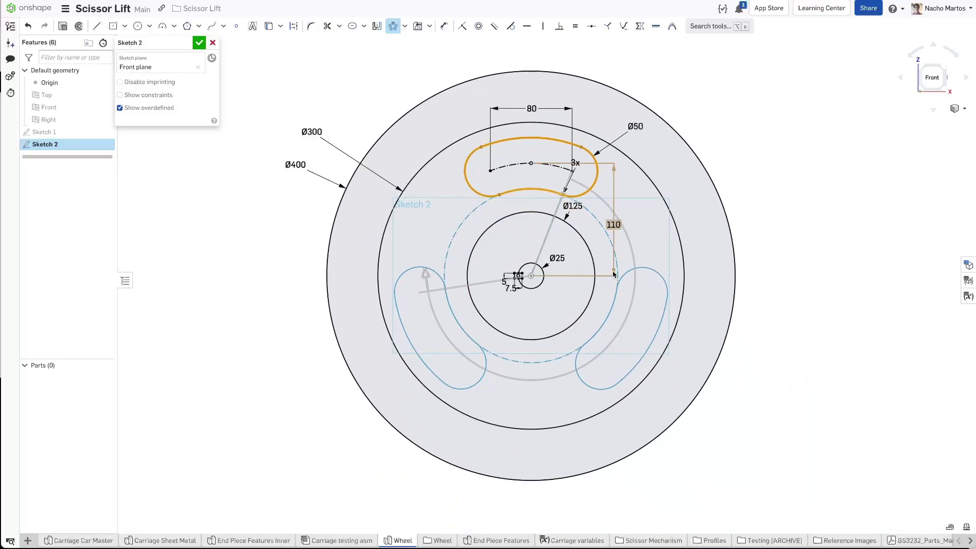
left_click_drag(574, 162, 631, 197)
left_click(631, 196)
type("5")
key("Return")
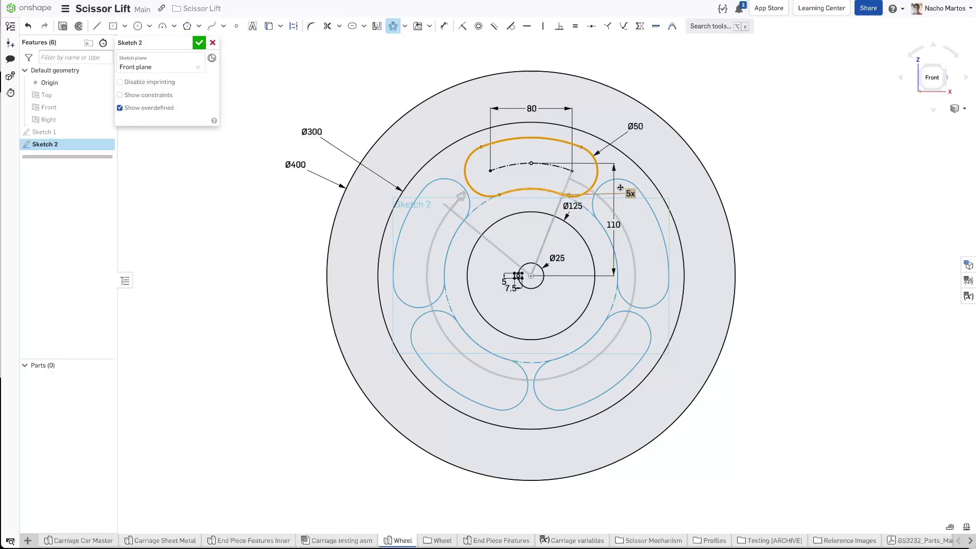
left_click(531, 277)
left_click(700, 213)
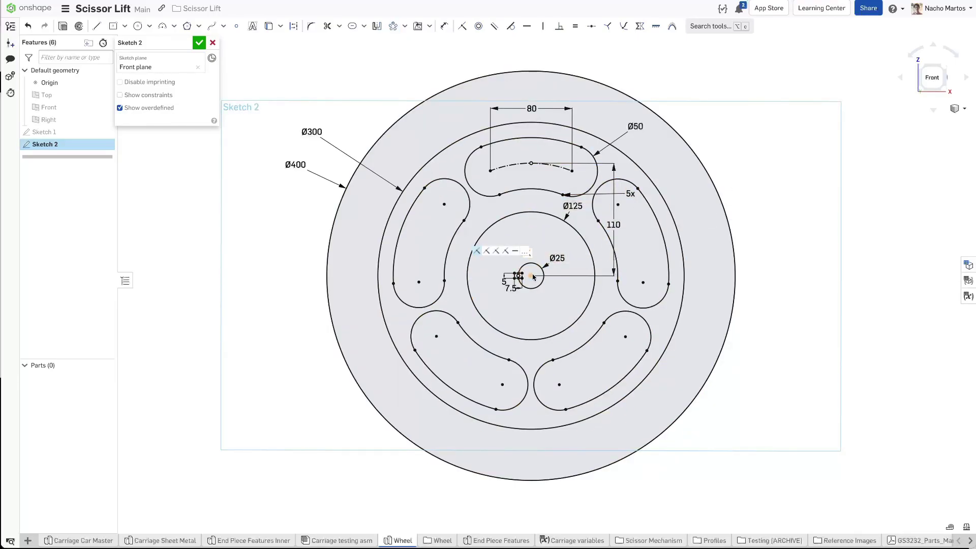
Step: Set the curved slots' width to 45 mm and finish the sketch
double_click(633, 131)
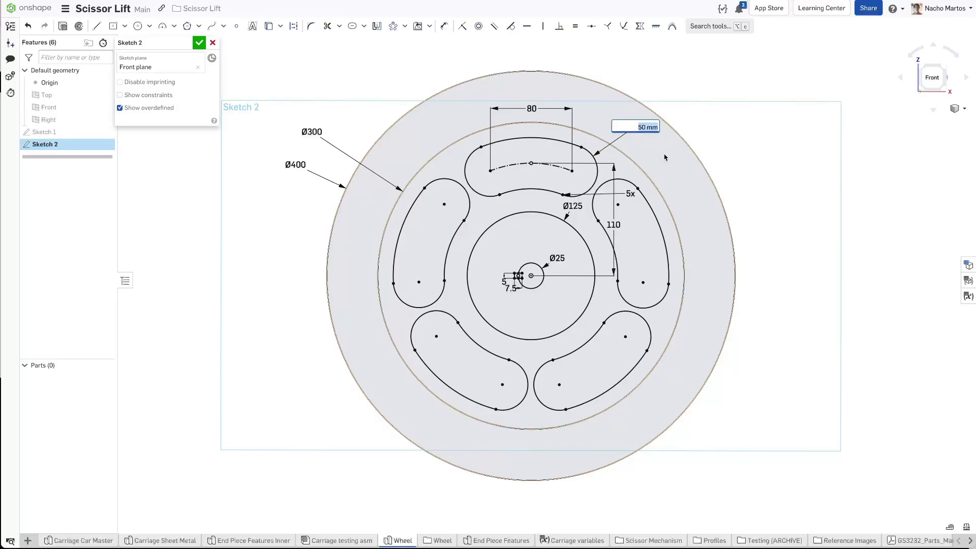
type("45")
key("Return")
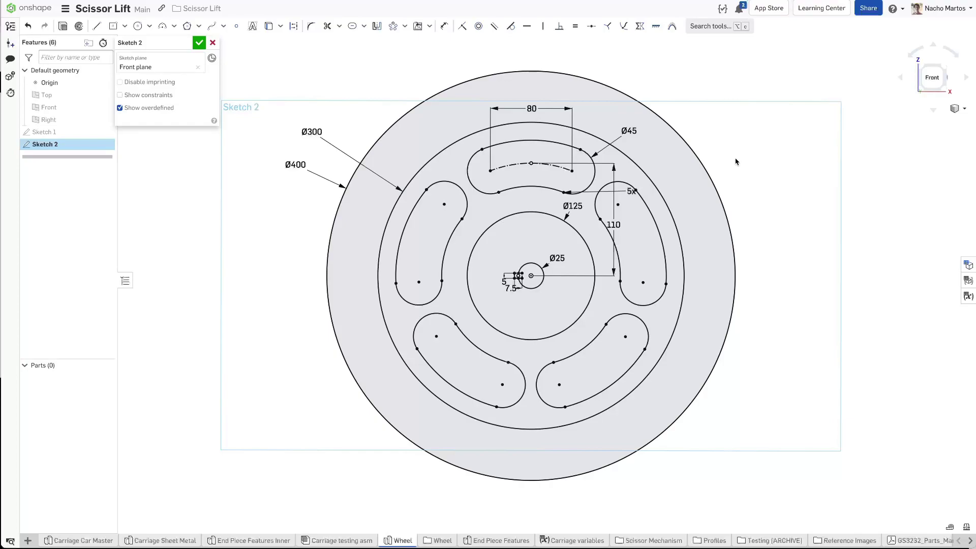
left_click(199, 44)
Step: Show the Front plane to check its orientation against the wheel sketch, and hide it again
right_click_drag(350, 118, 328, 120)
scroll(329, 121, "down", 1)
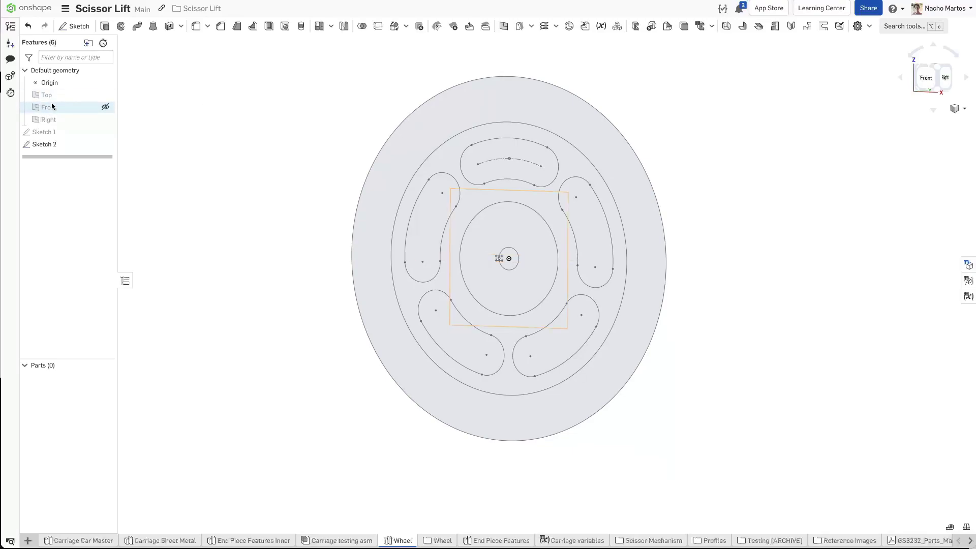
left_click(105, 108)
right_click_drag(192, 129, 212, 153)
left_click(106, 107)
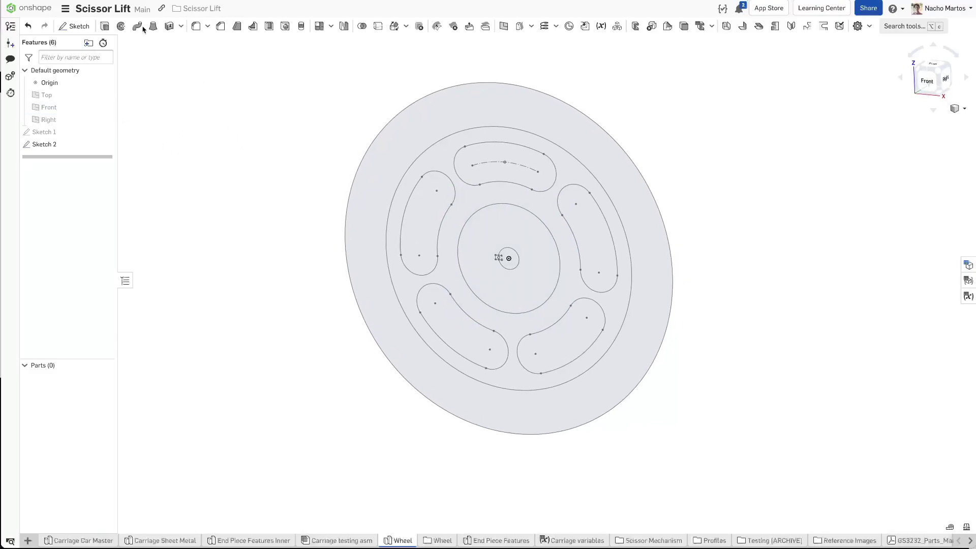
Step: Extrude the ring between the 300 mm and 400 mm circles symmetrically as a new solid, 200 mm deep
left_click(105, 26)
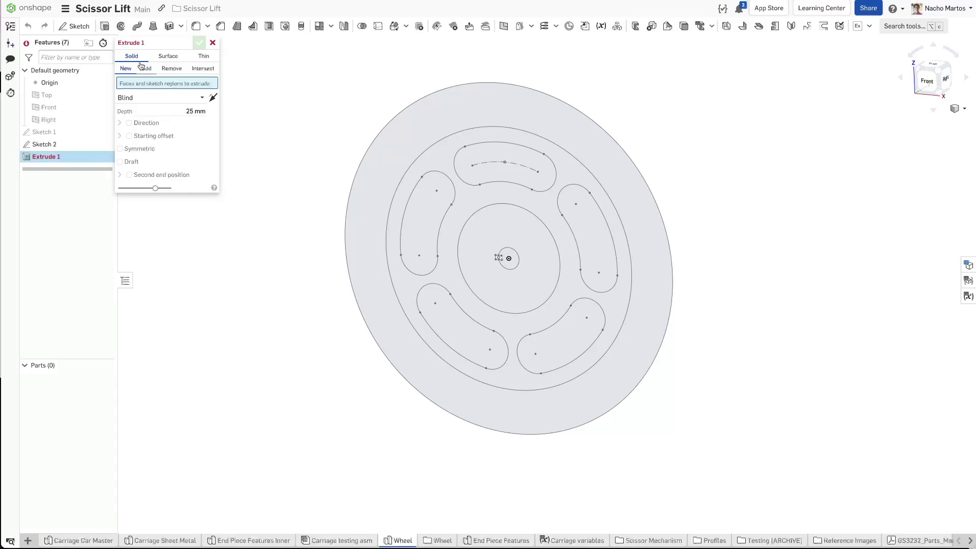
left_click(143, 149)
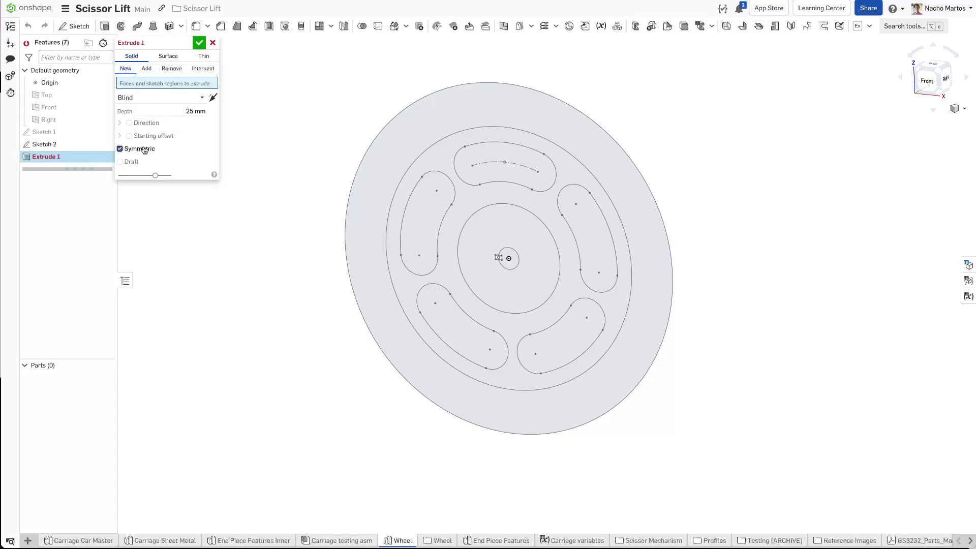
left_click(435, 109)
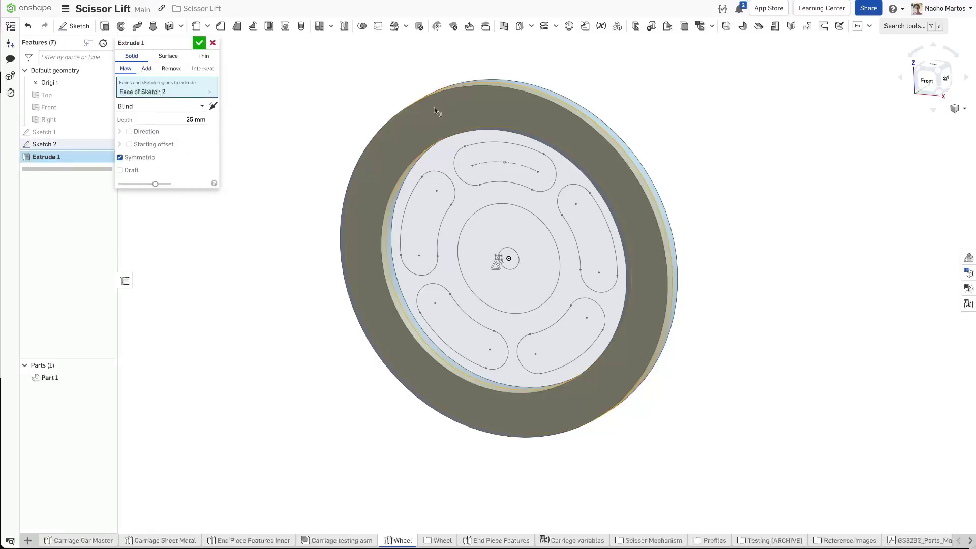
left_click(196, 120)
type("200")
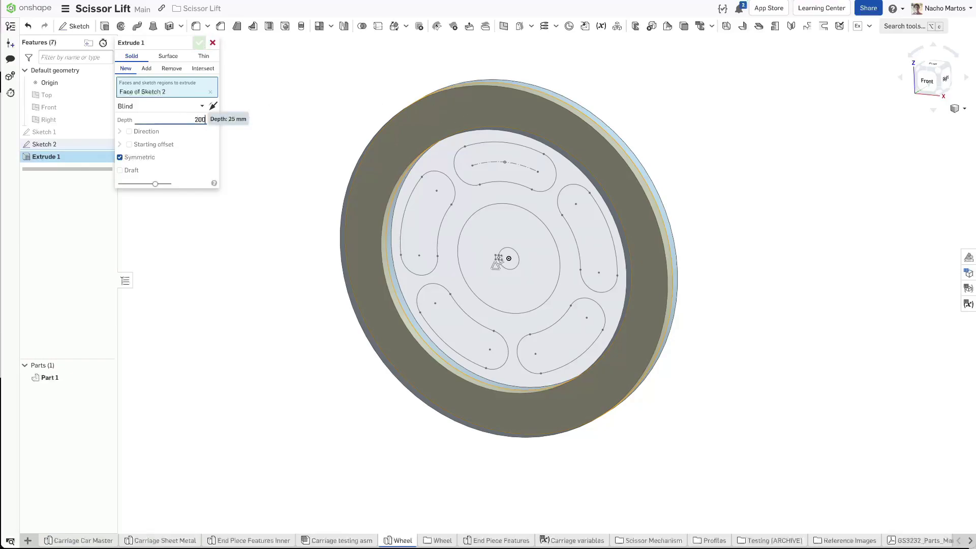
key("Return")
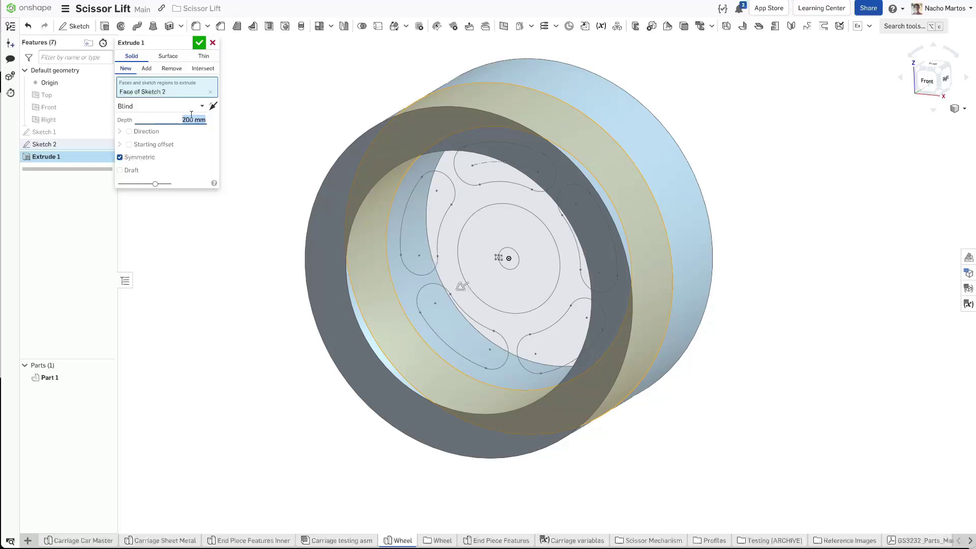
right_click_drag(508, 104, 529, 101)
left_click(199, 43)
Step: Show Sketch 2 and extrude its slotted region between the 125 mm and 300 mm circles symmetrically, 100 mm deep, as a new part
mouse_move(342, 120)
right_mouse_down()
mouse_move(366, 114)
mouse_move(357, 114)
right_mouse_up()
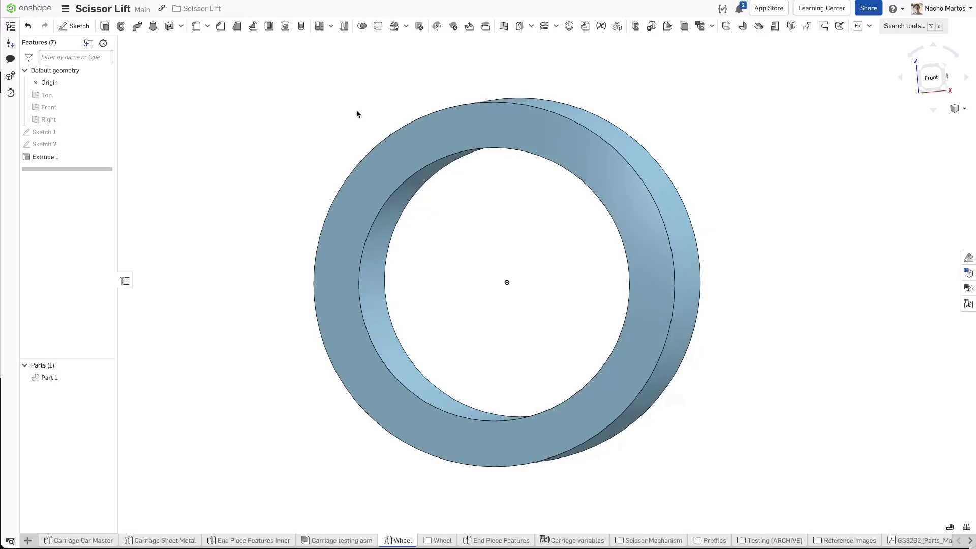
left_click(103, 144)
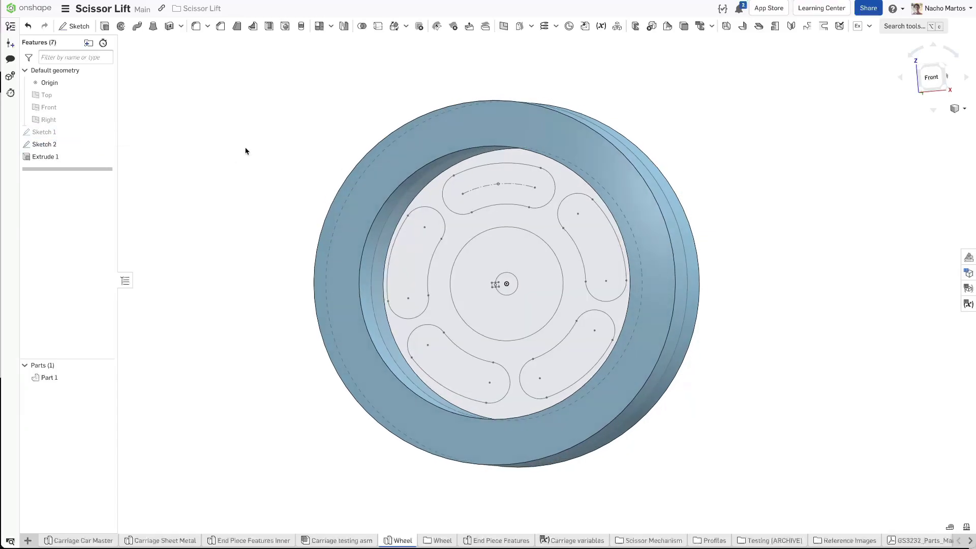
left_click(429, 200)
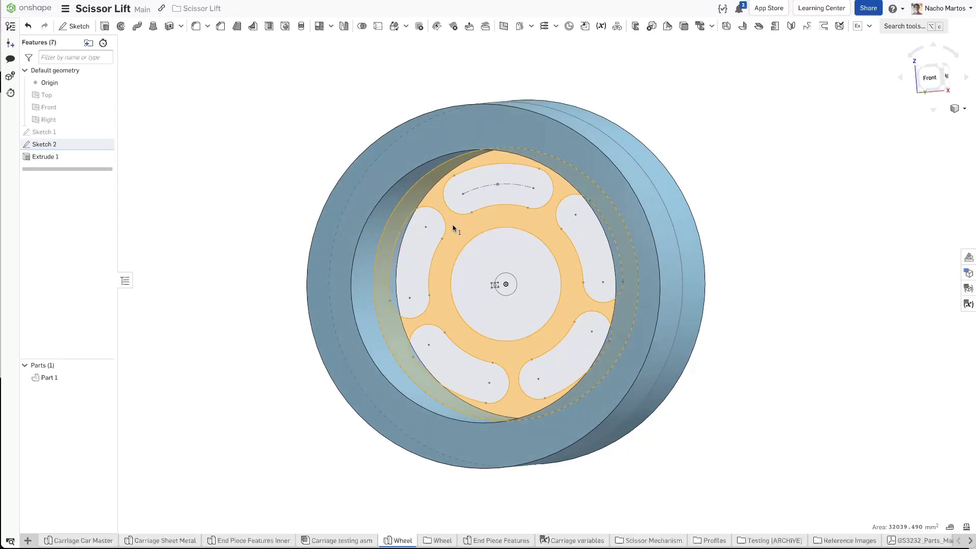
left_click(105, 27)
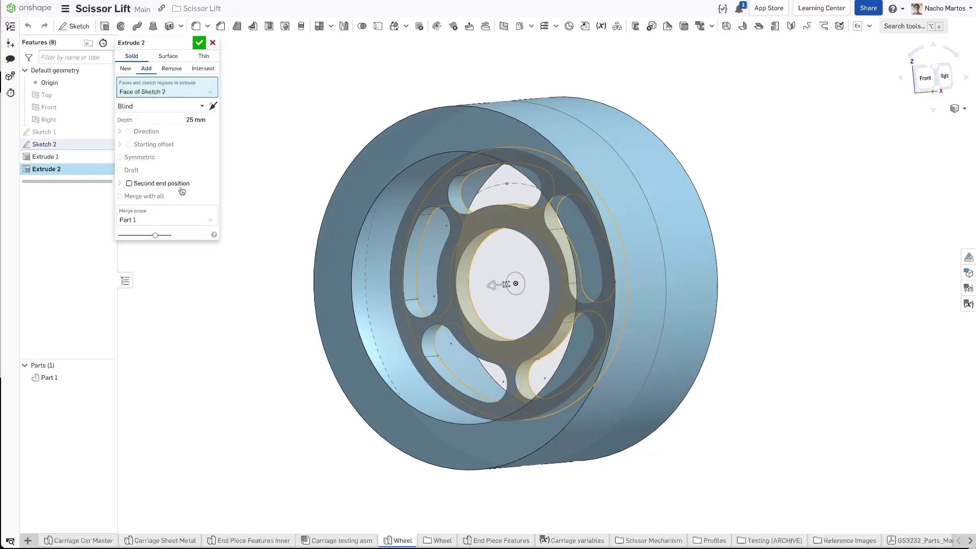
left_click(152, 156)
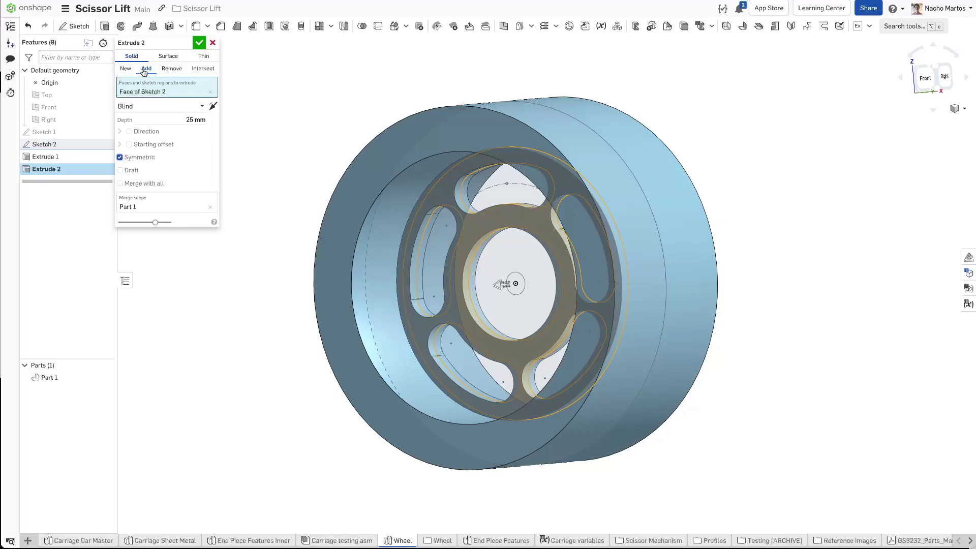
left_click(127, 69)
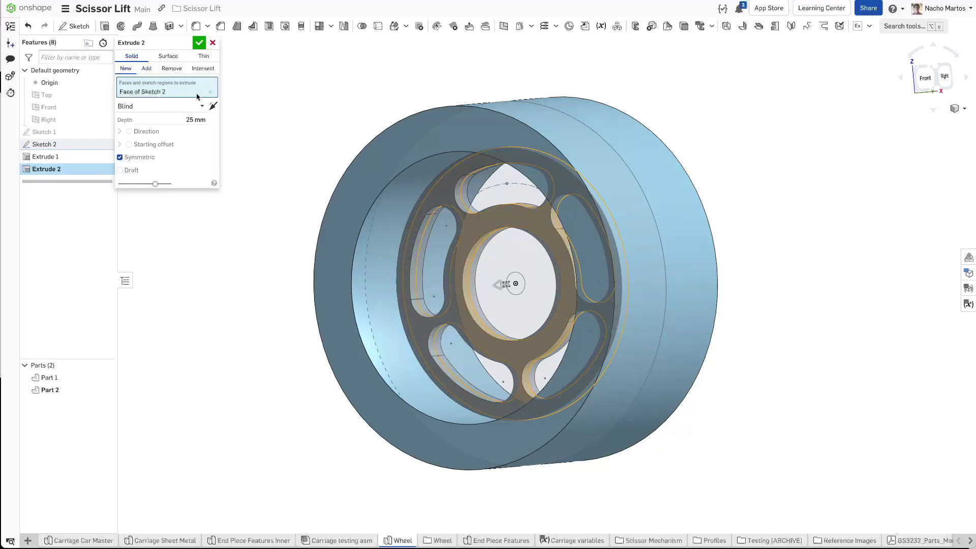
left_click(184, 119)
type("100")
key("Return")
right_click_drag(378, 201, 473, 233)
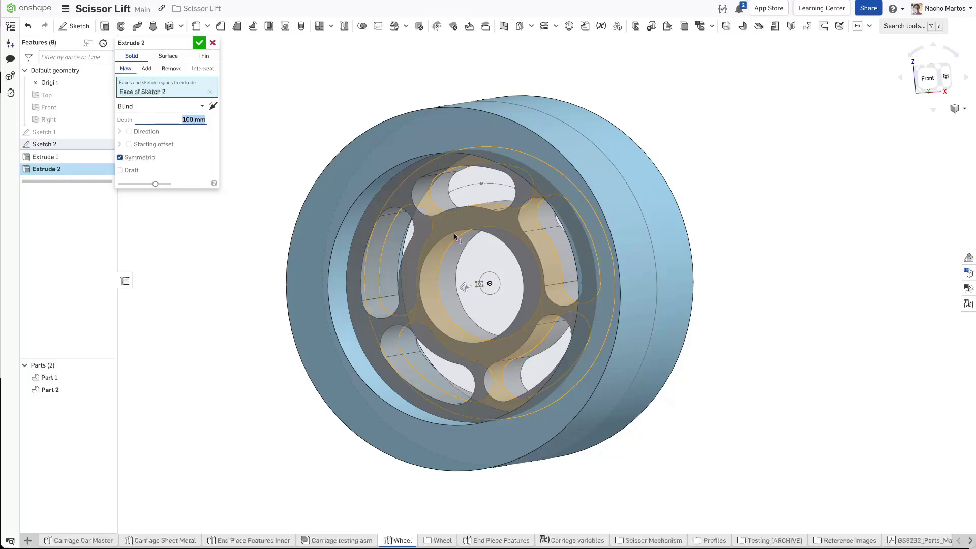
right_click_drag(475, 219, 480, 220)
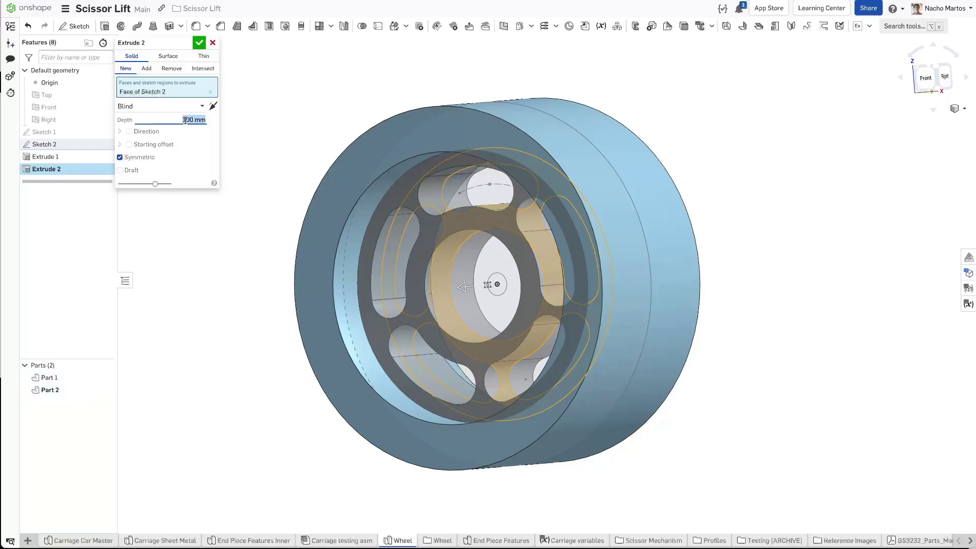
left_click(198, 46)
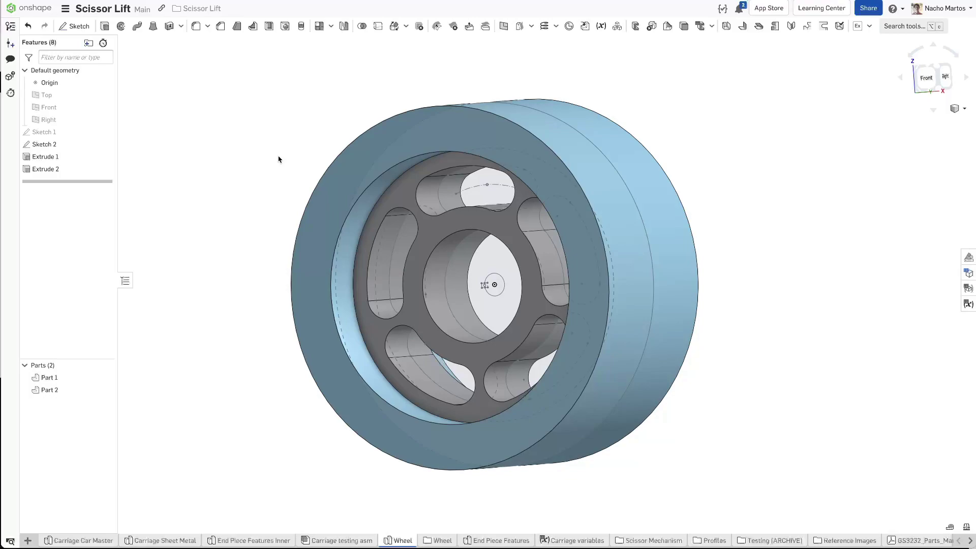
Step: Extrude the central hub region inside the 125 mm circle symmetrically, 125 mm deep, adding it to Part 2
left_click(104, 26)
left_click(464, 265)
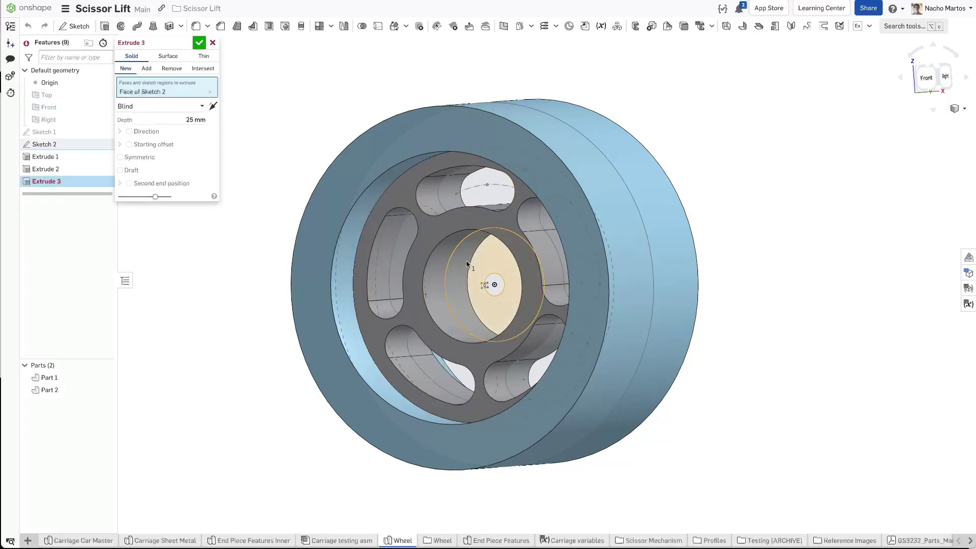
left_click(204, 120)
key("BackSpace")
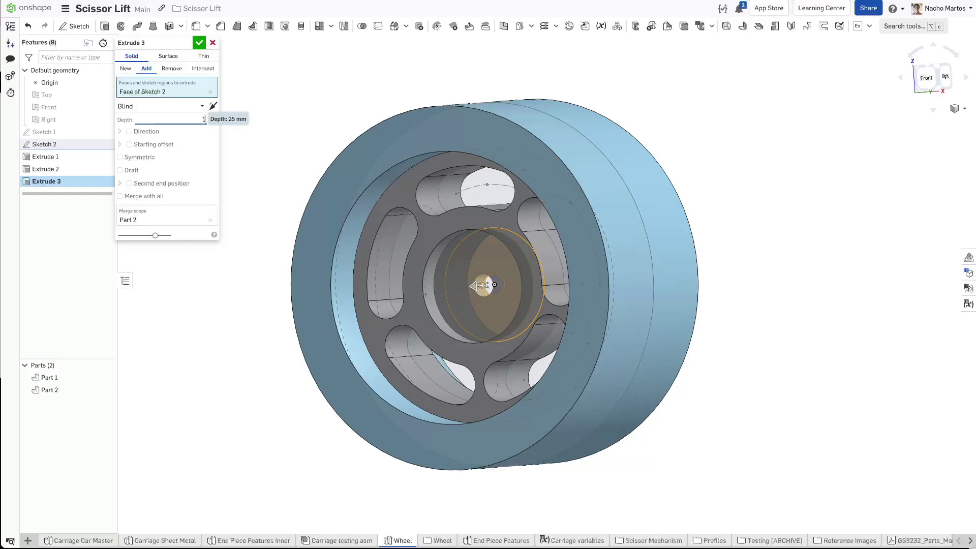
key("Return")
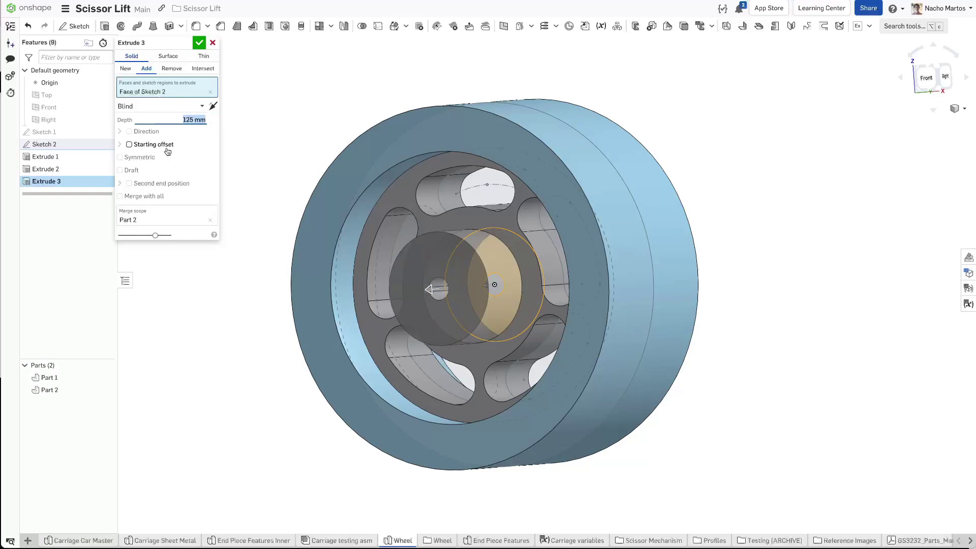
left_click(144, 158)
right_click_drag(488, 254, 457, 290)
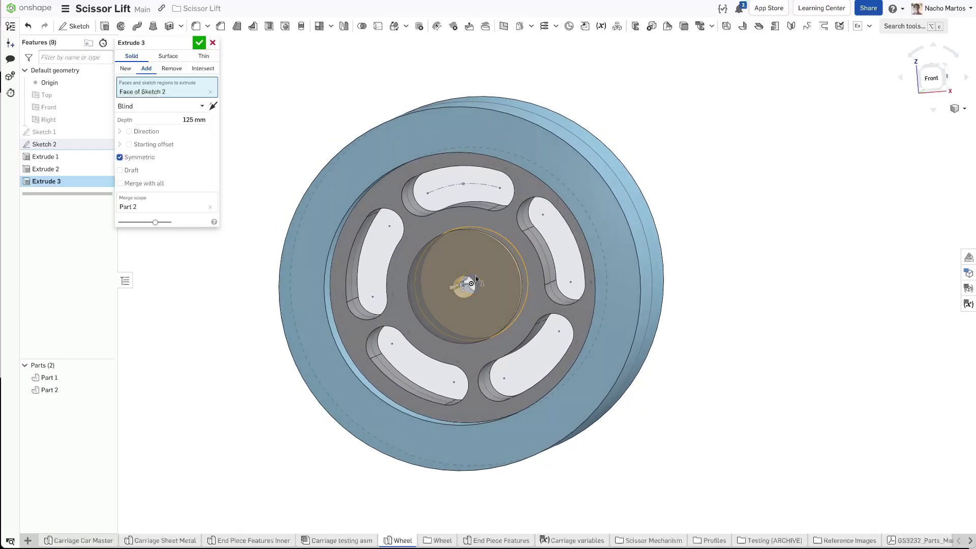
scroll(456, 291, "up", 2)
key("shift+1")
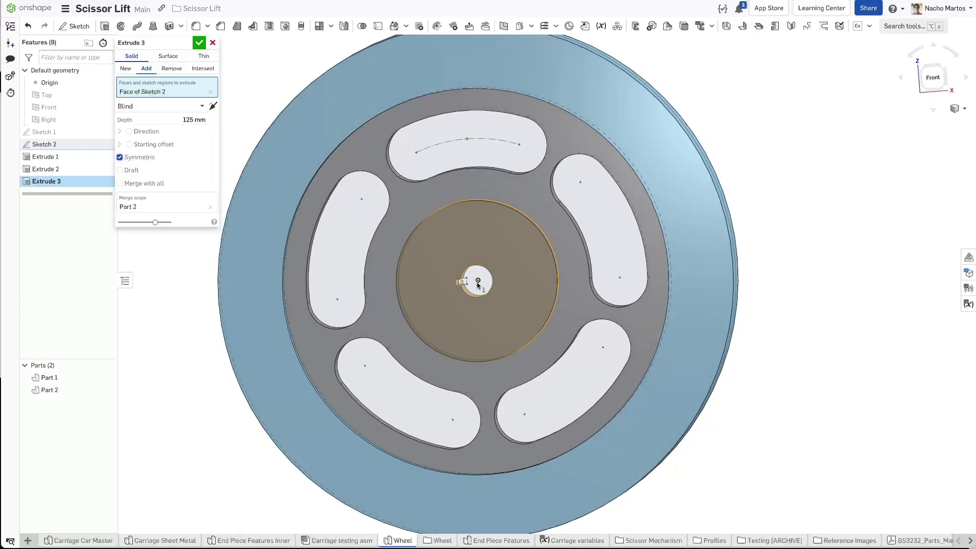
right_click_drag(478, 282, 274, 178)
scroll(274, 178, "down", 2)
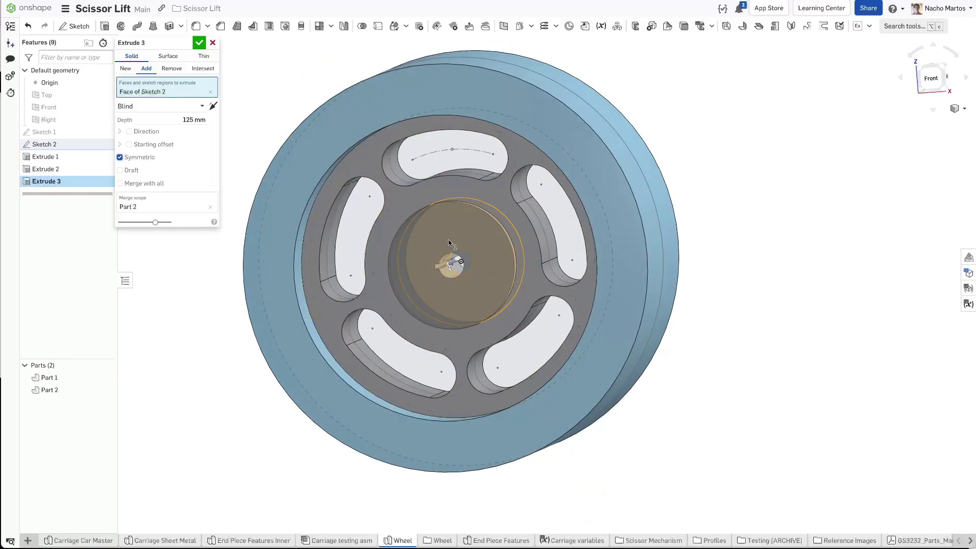
middle_click_drag(424, 250, 430, 256)
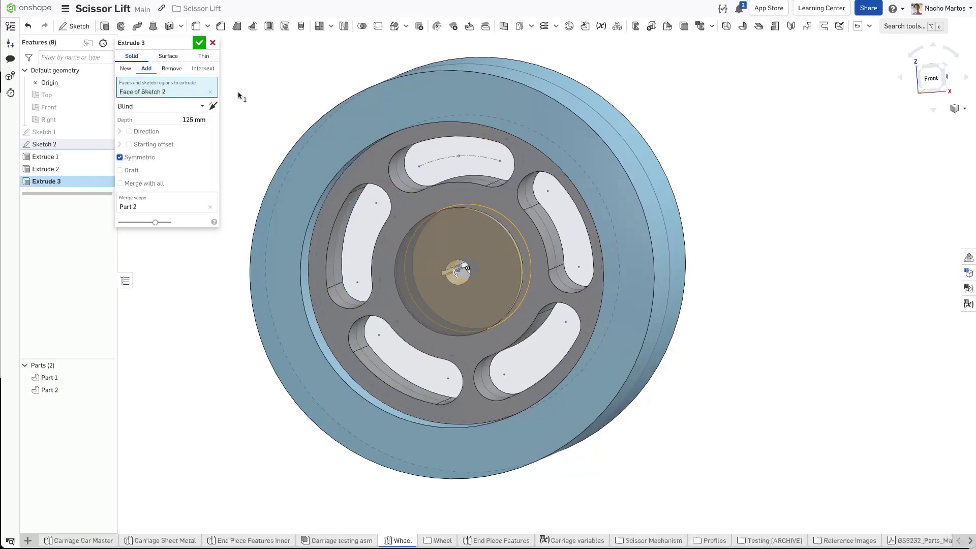
left_click(198, 43)
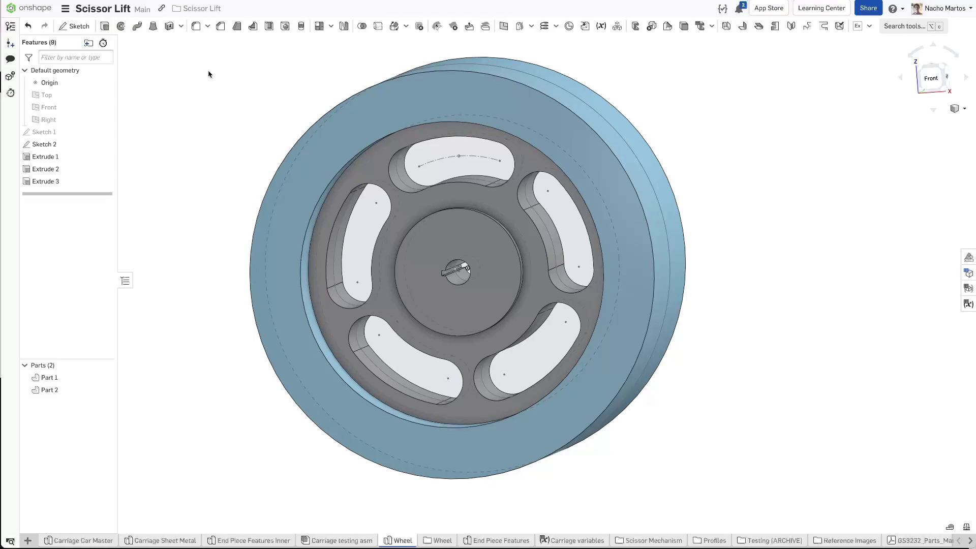
Step: Extrude the five curved slot regions of Sketch 2 symmetrically, 90 mm deep, adding them to Part 2
left_click(104, 26)
left_click(451, 162)
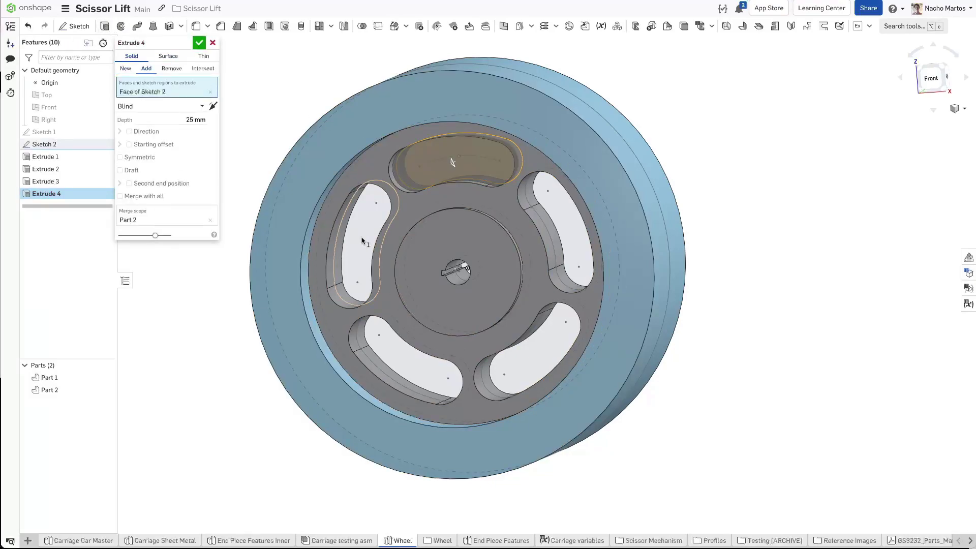
left_click(362, 240)
left_click(412, 358)
left_click(534, 355)
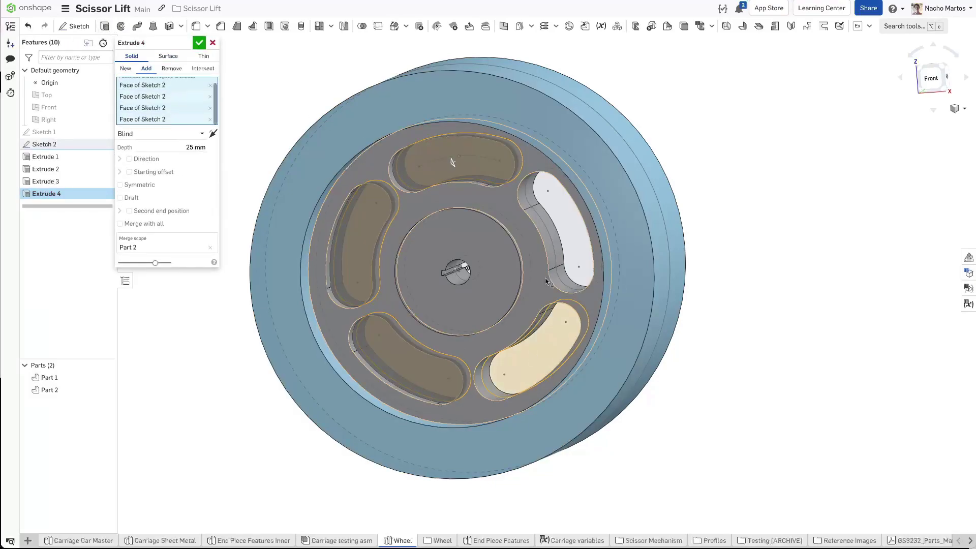
left_click(569, 219)
left_click(172, 147)
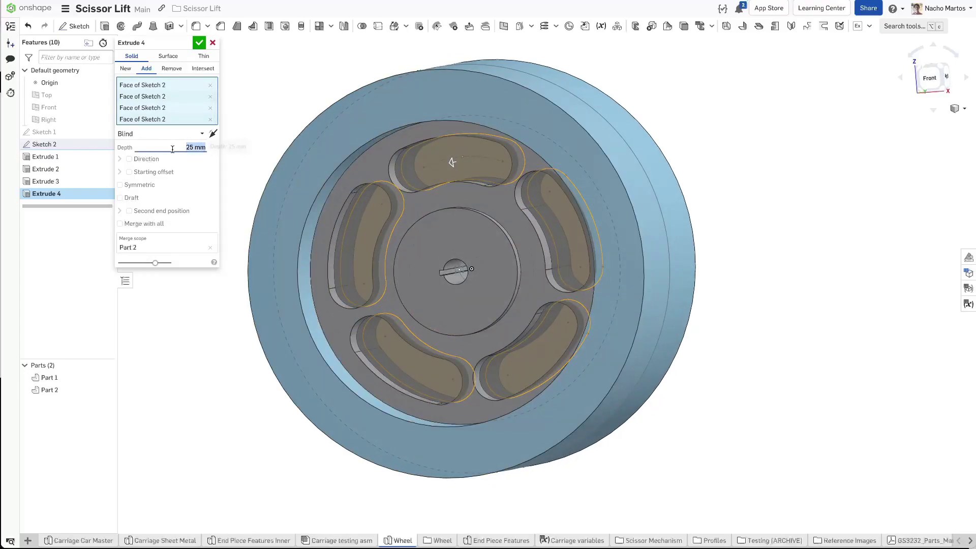
type("90")
key("Return")
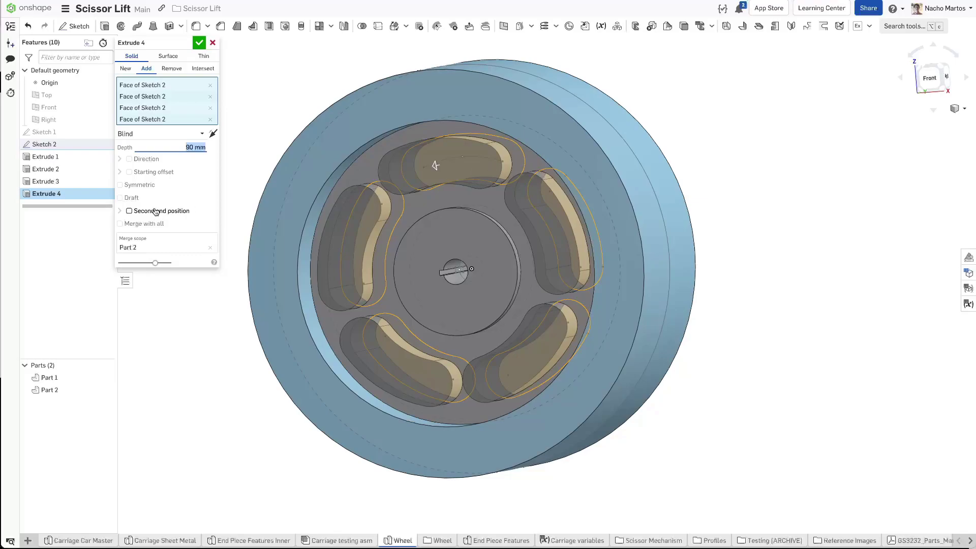
left_click(142, 187)
right_click_drag(462, 168, 423, 187)
scroll(407, 181, "up", 3)
scroll(427, 188, "down", 5)
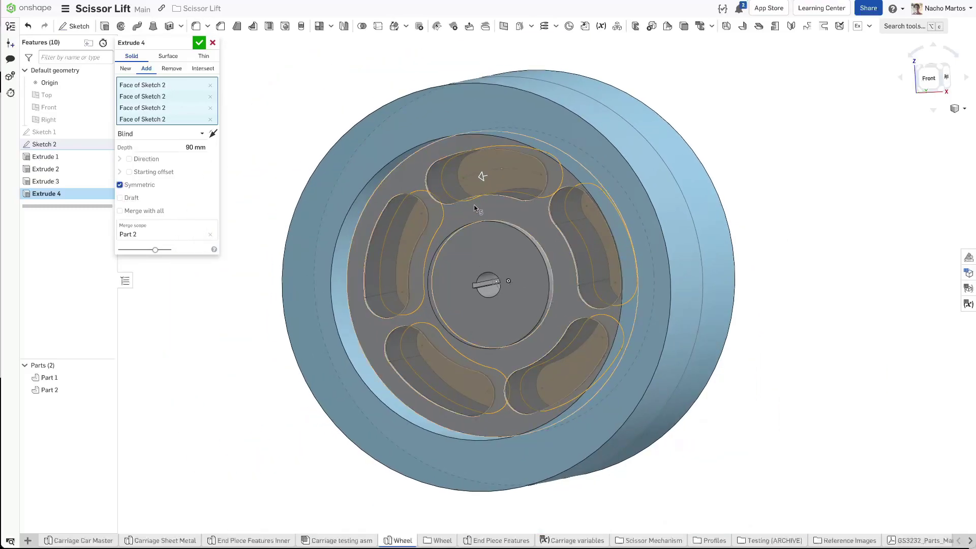
right_click_drag(479, 206, 477, 204)
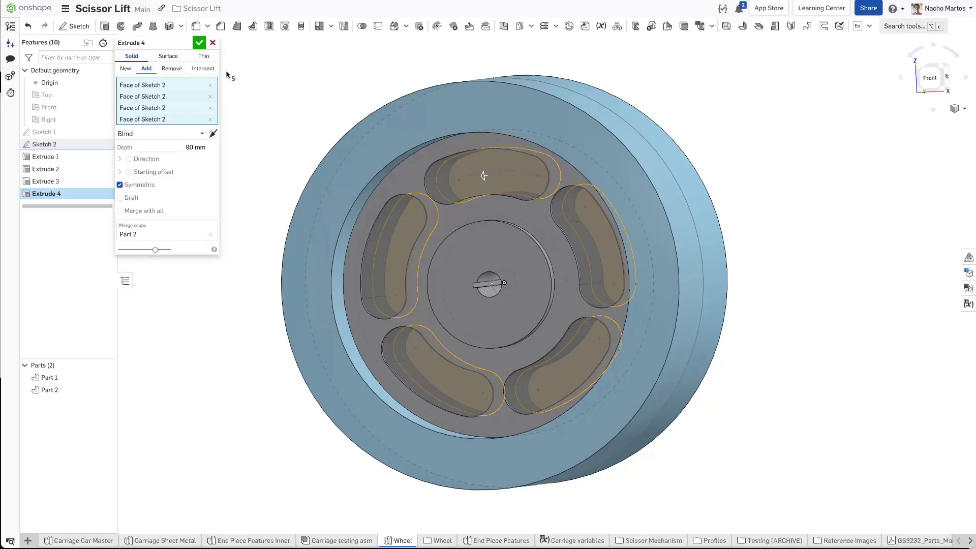
left_click(202, 43)
Step: Hide the sketch and origin so that only the solid wheel parts are displayed
right_click_drag(278, 109, 340, 116)
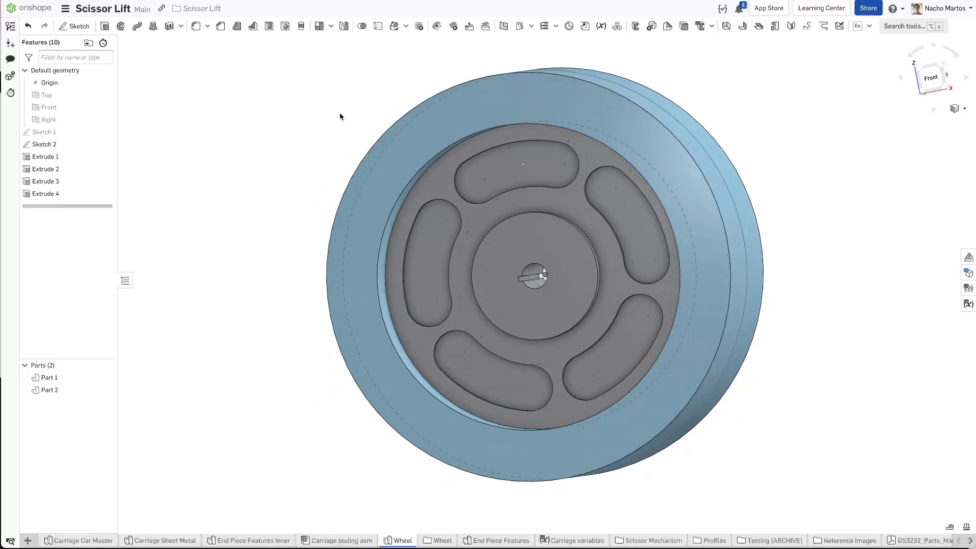
key("p")
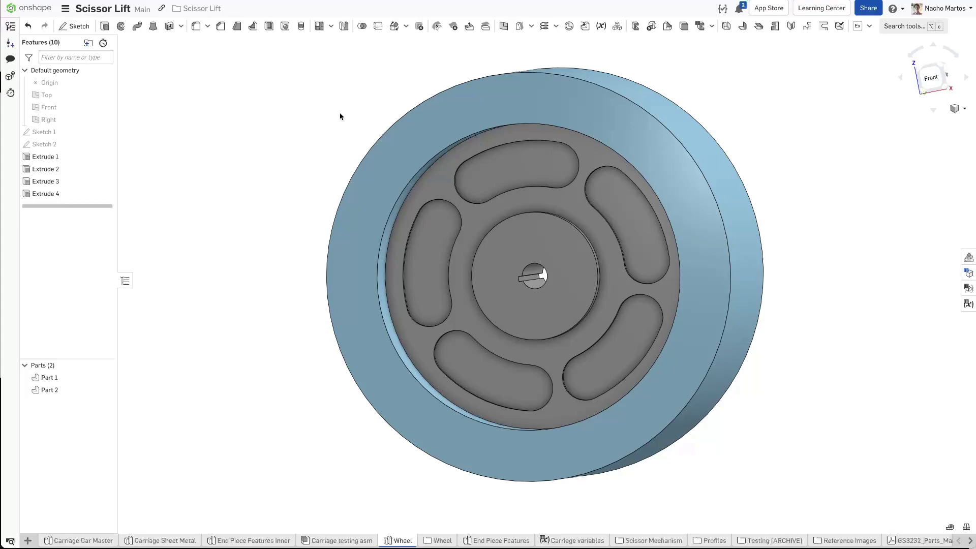
middle_click_drag(335, 122, 333, 134)
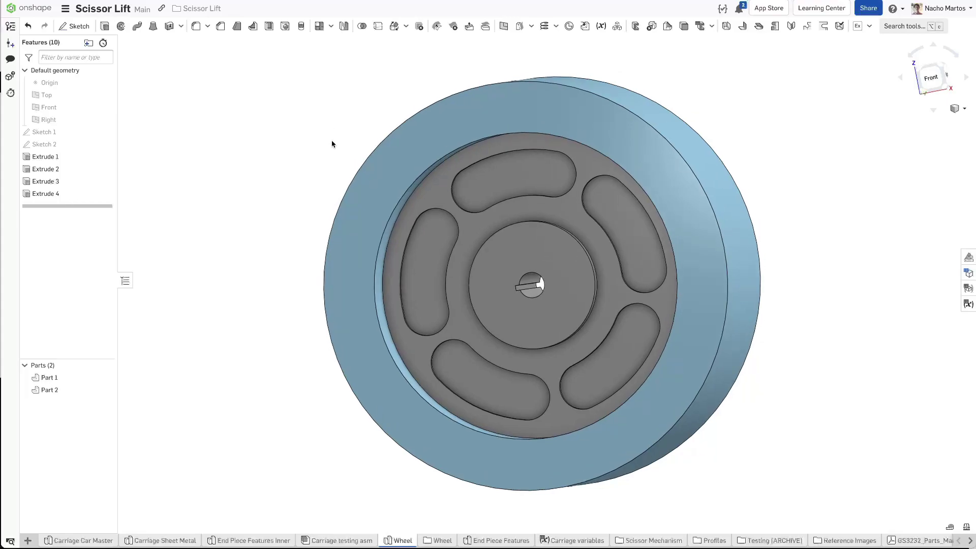
Step: Rename the outer ring, Part 1, as Rubber Tire
right_click(57, 378)
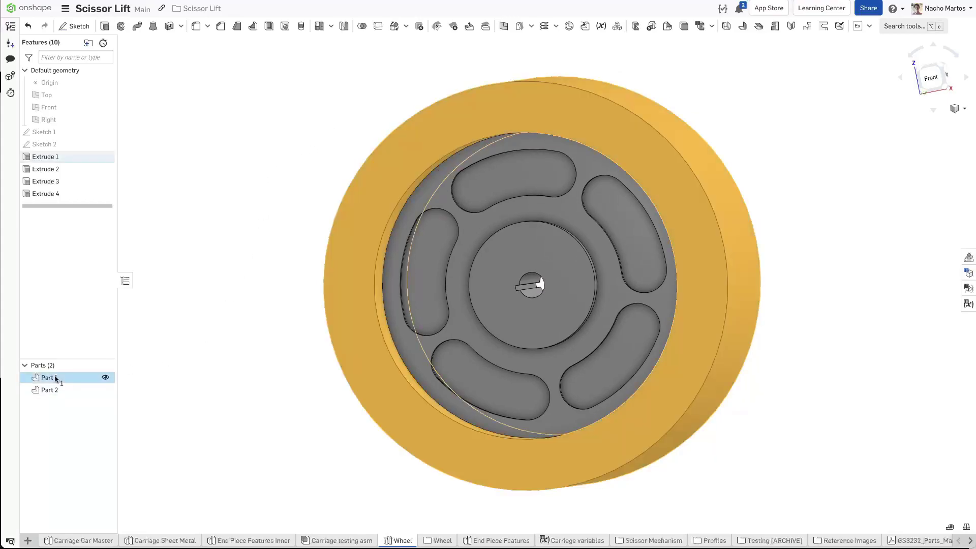
left_click(101, 179)
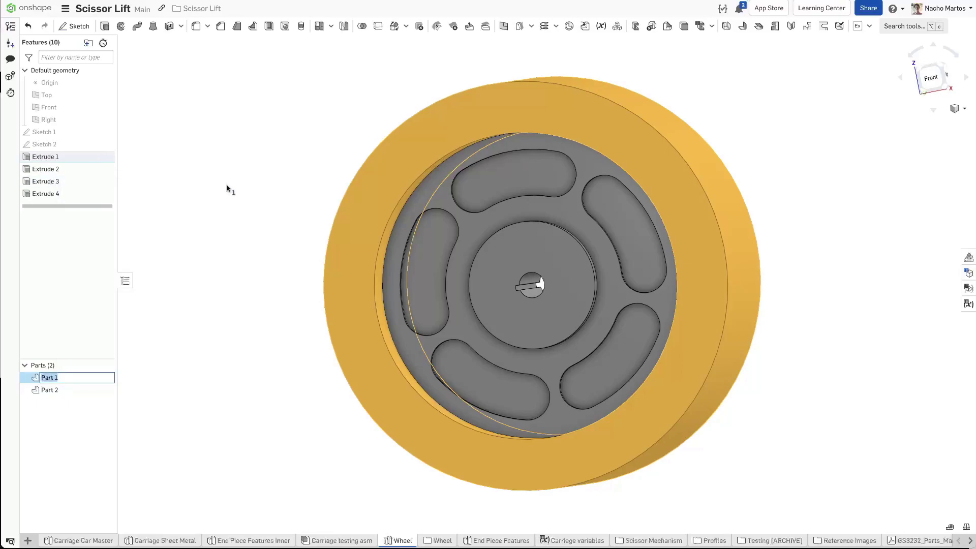
type("Ru")
key("Return")
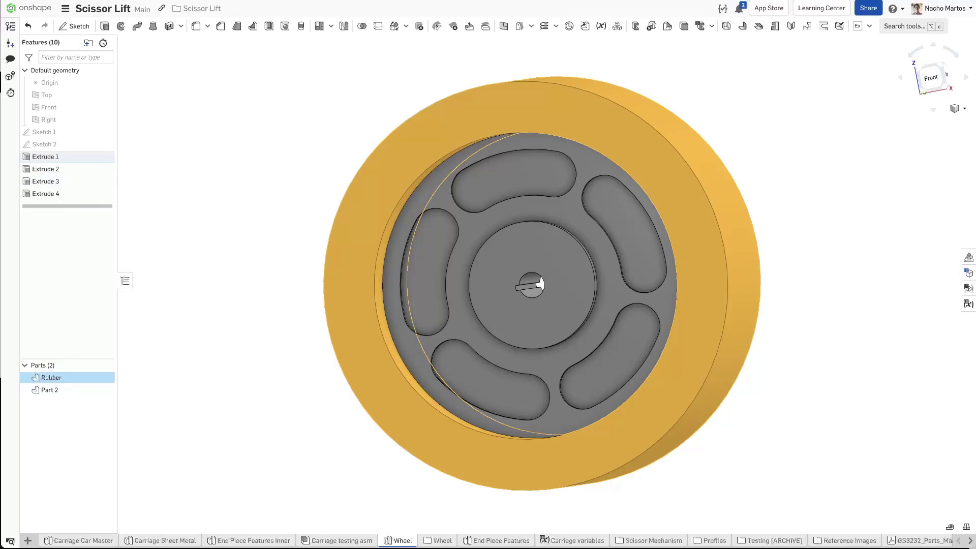
right_click(53, 380)
left_click(116, 182)
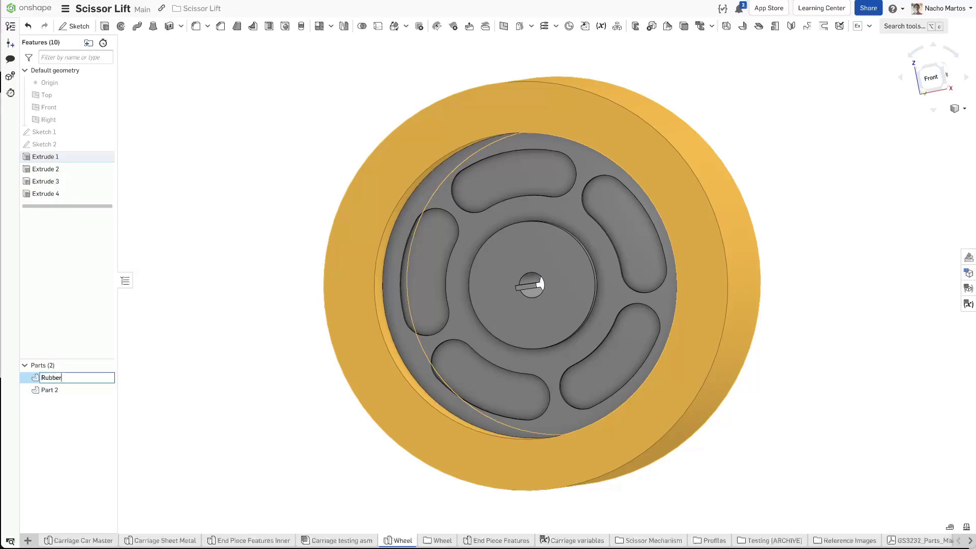
key("Return")
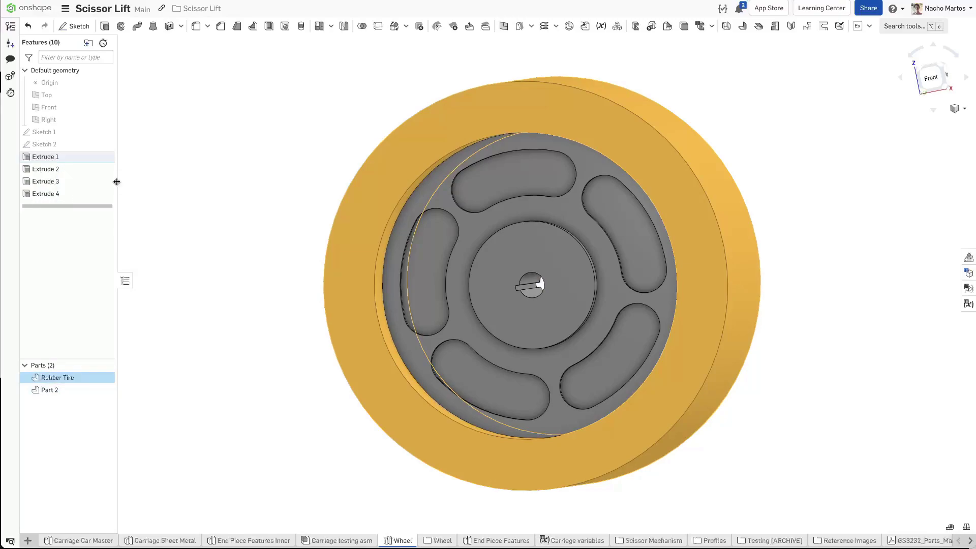
left_click(209, 310)
Step: Rename the inner wheel body, Part 2, as Hub
right_click(66, 388)
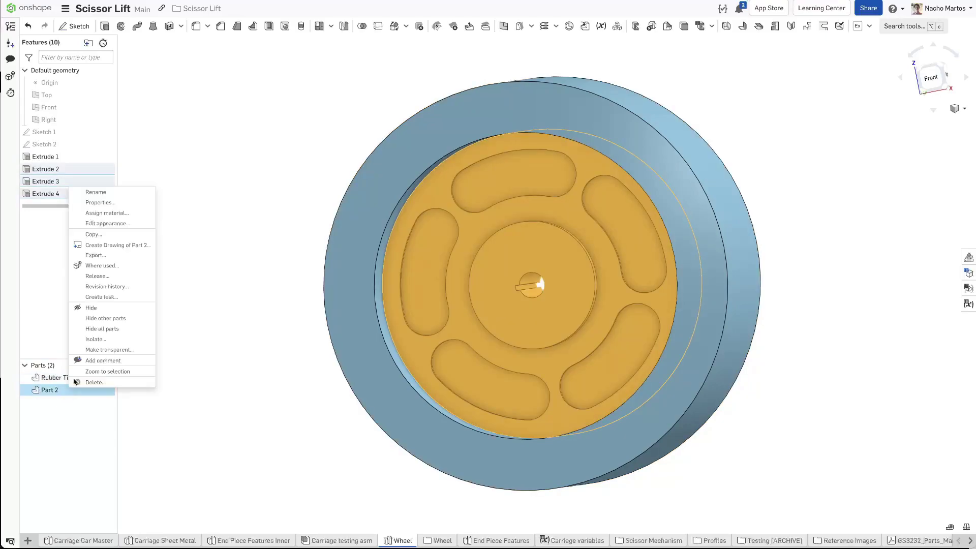
left_click(130, 191)
type("Hub")
key("Return")
left_click(251, 191)
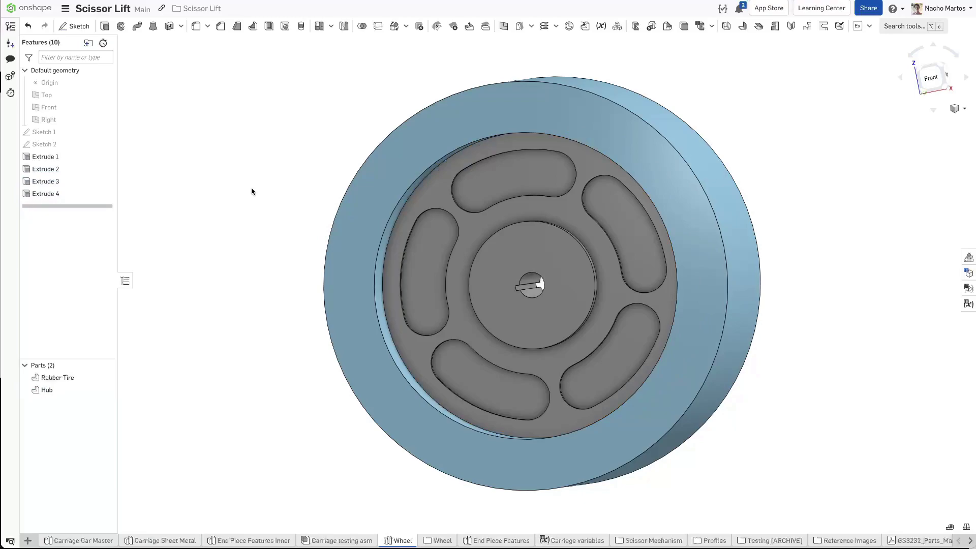
Step: Start a new sketch on the Top plane, viewed normal to the plane
middle_click_drag(268, 194, 244, 194)
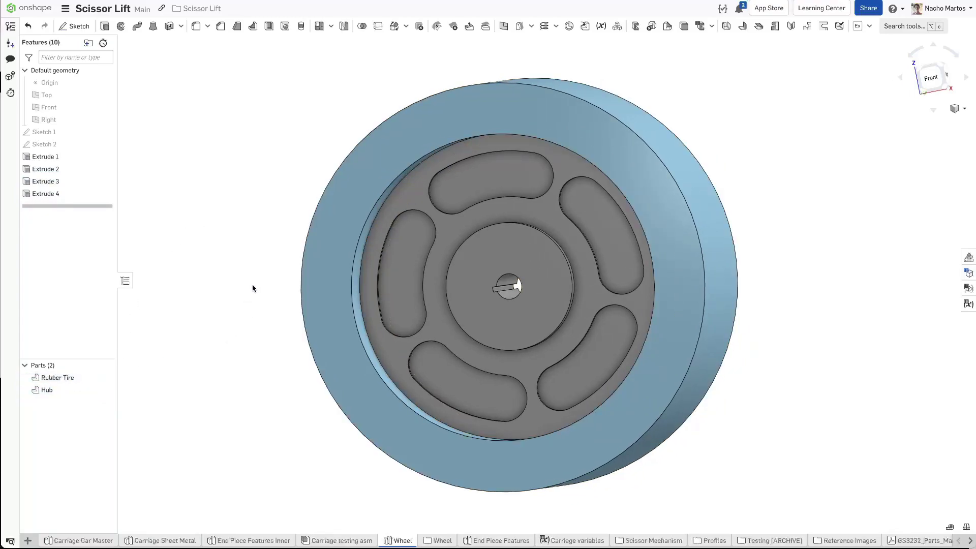
right_click_drag(254, 288, 234, 270)
middle_click_drag(234, 269, 313, 267)
right_click_drag(279, 220, 526, 170)
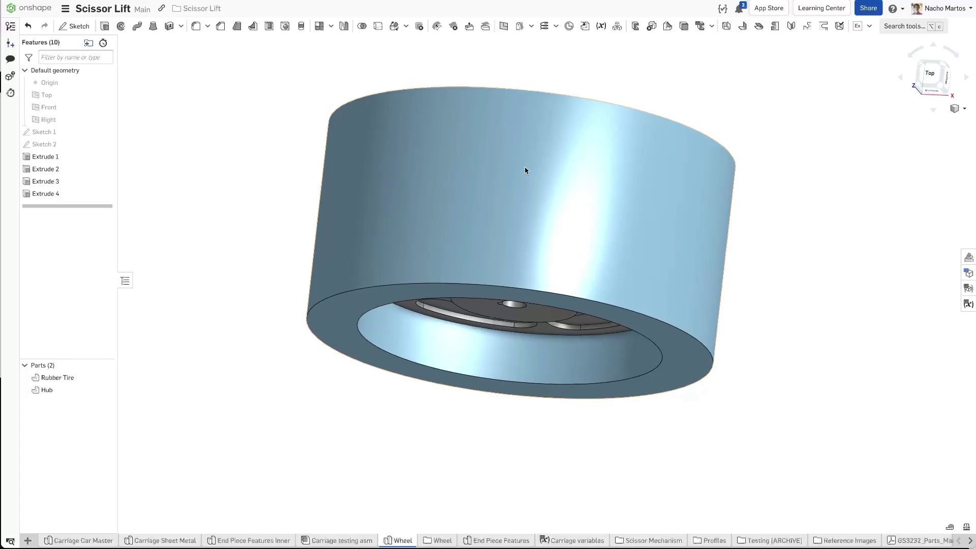
key("shift+5")
left_click(64, 95)
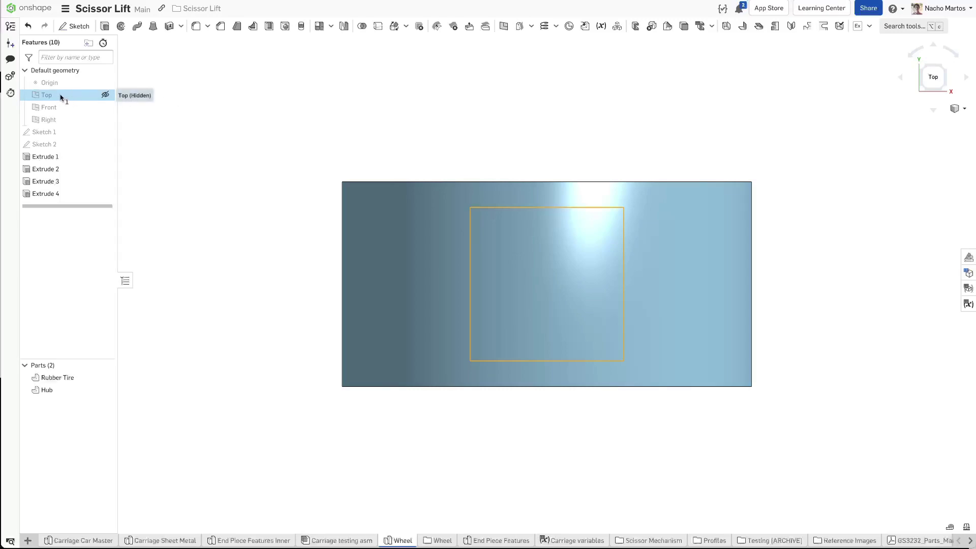
right_click_drag(235, 163, 249, 173)
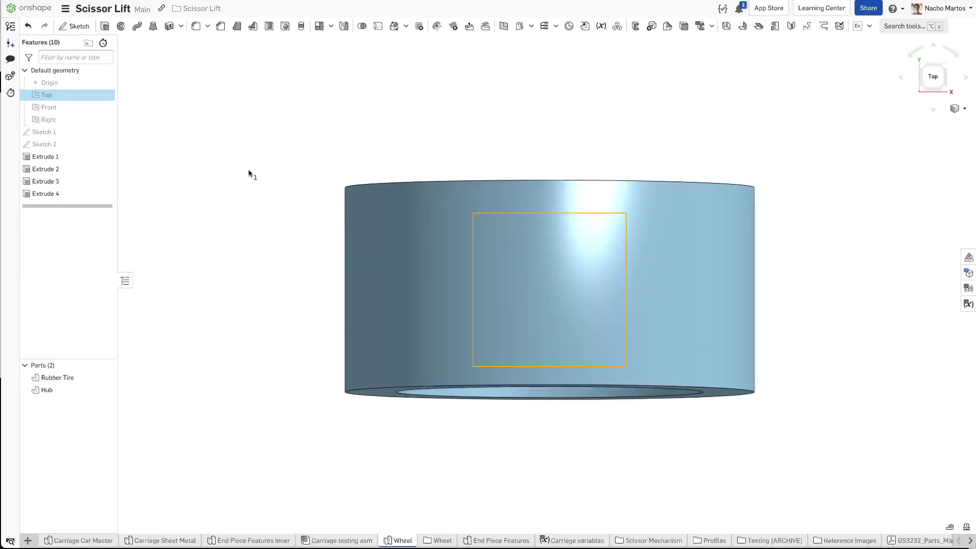
key("n")
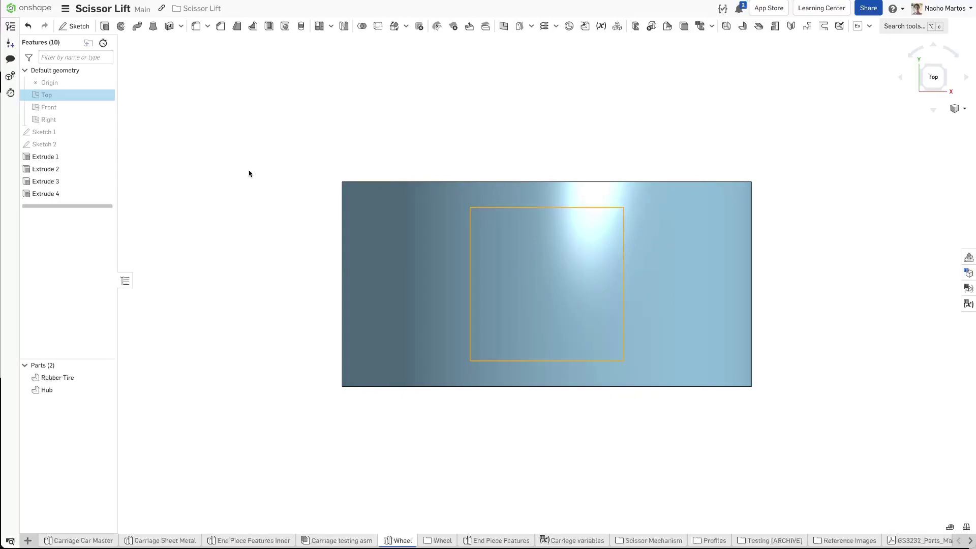
key("shift+s")
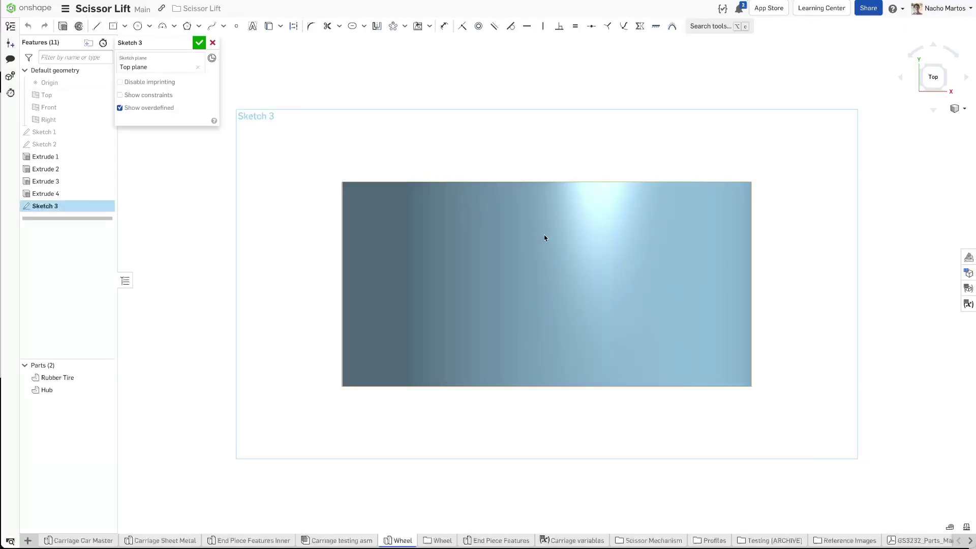
Step: Project the tire's two opposite long side edges into the sketch as construction lines
key("u")
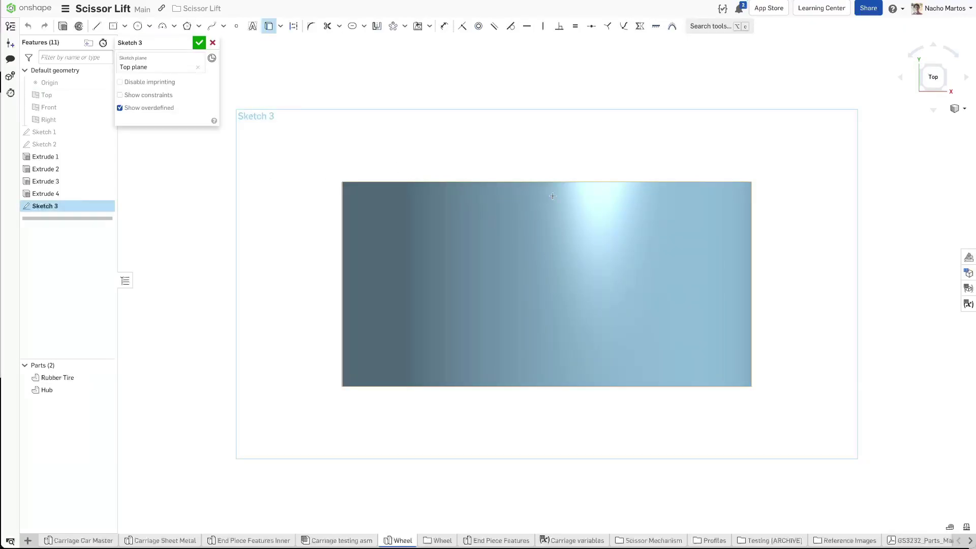
key("d")
left_click(577, 183)
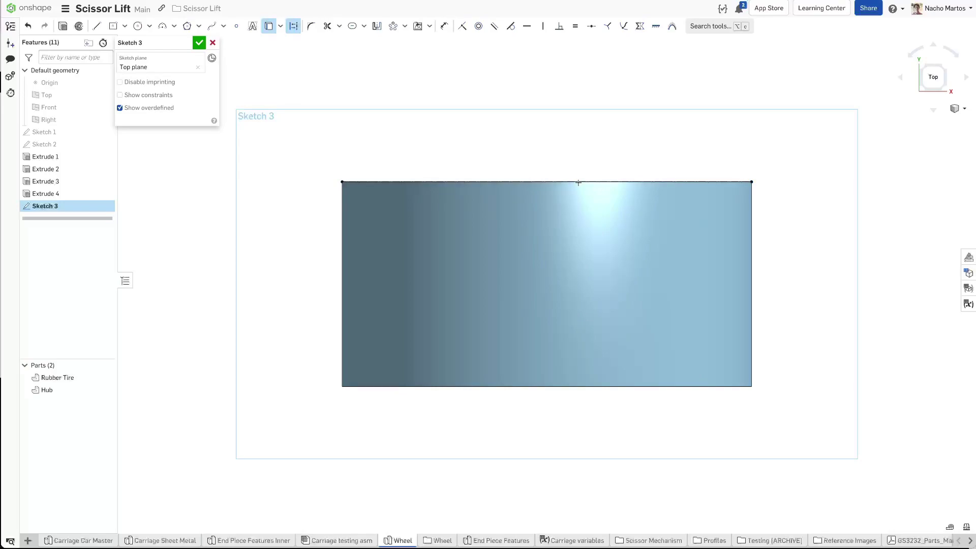
left_click(625, 388)
left_click(294, 26)
left_click(536, 182)
Step: Sketch a solid zigzag line across the tire between its projected edges, with vertical ends joined by a slanted segment about 58 mm long
key("l")
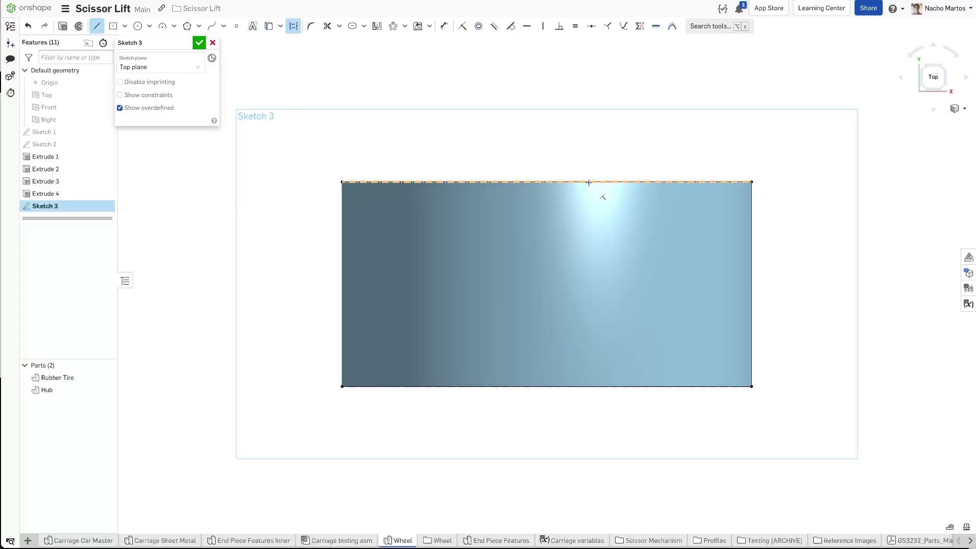
left_click(589, 182)
key("q")
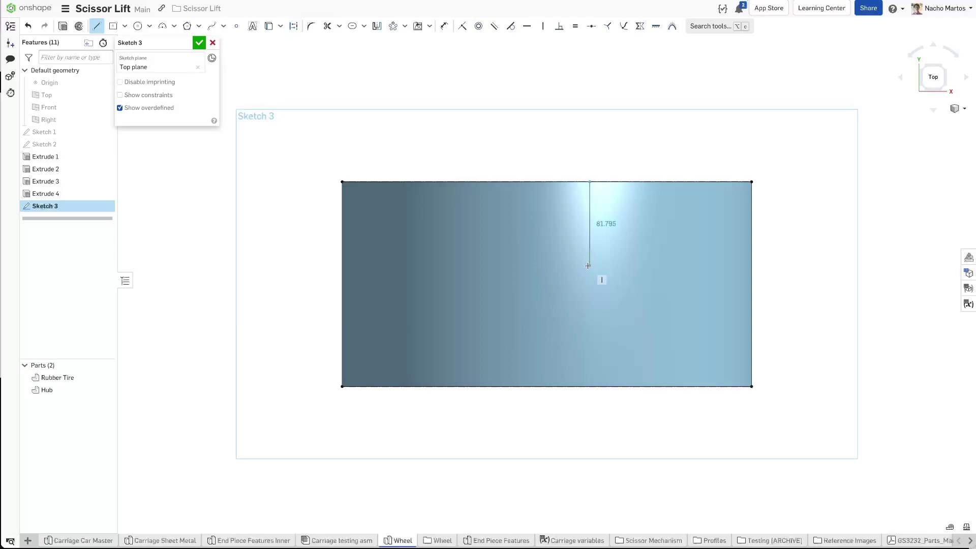
left_click(589, 260)
left_click(559, 311)
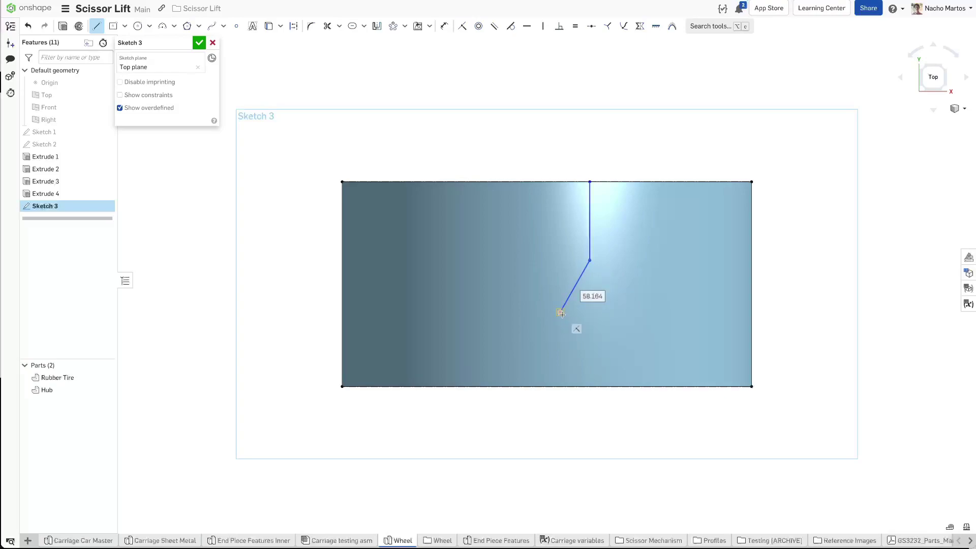
left_click(559, 386)
Step: Place a sketch point at the midpoint of the zigzag line's slanted segment
key("s")
left_click(673, 318)
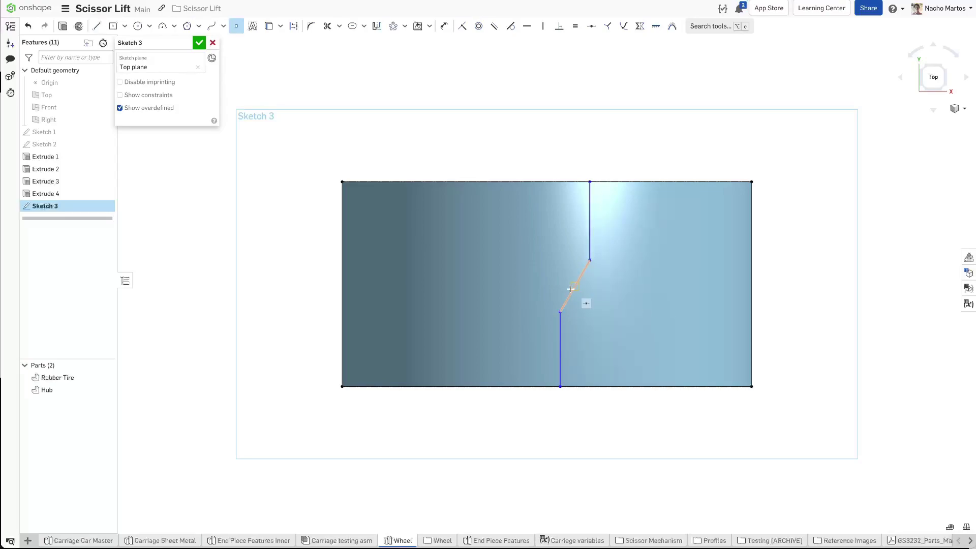
left_click(575, 287)
Step: Offset the zigzag line chain by 20 mm to form the second side of the tread profile
left_click(364, 27)
left_click(366, 43)
left_click(590, 234)
left_click(561, 233)
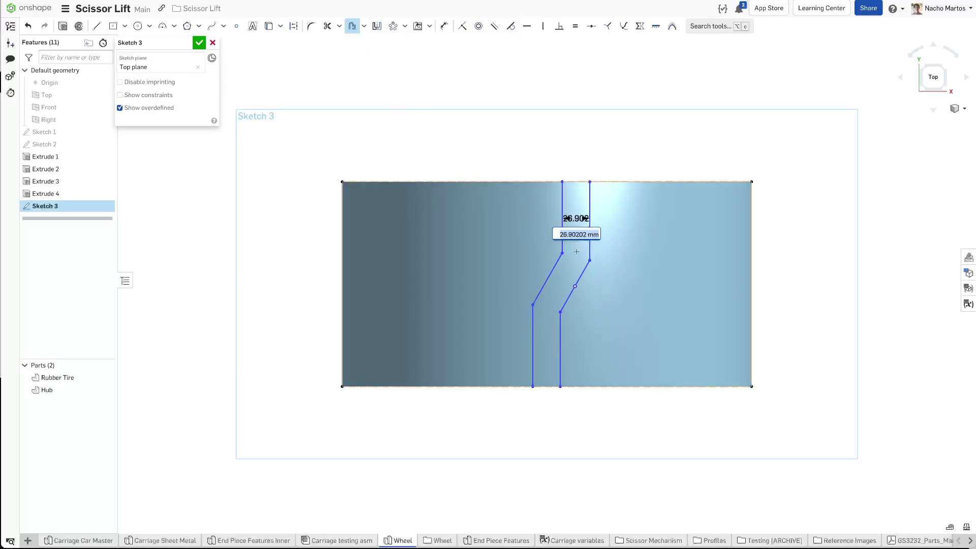
type("20")
key("Return")
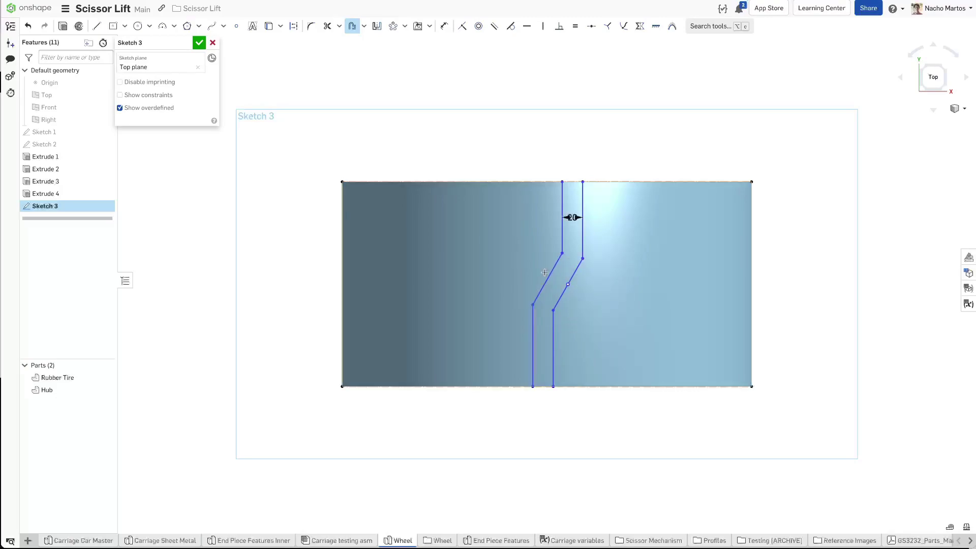
Step: Join the midpoints of the two parallel slanted segments with a short construction line
key("s")
left_click(627, 284)
left_click(568, 284)
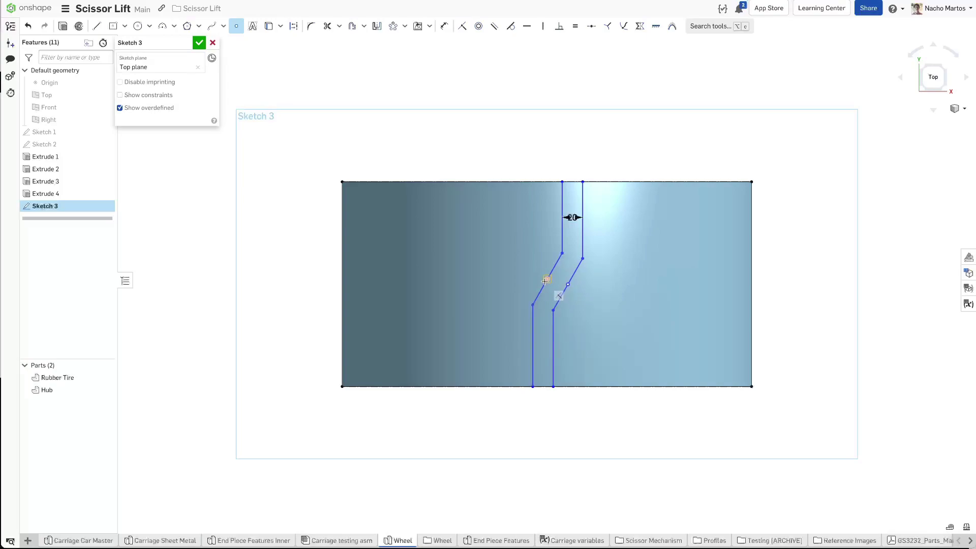
key("l")
key("q")
left_click(548, 279)
left_click(567, 284)
Step: Place sketch points at the midpoints of the short construction line and the tire's lower projected edge
key("s")
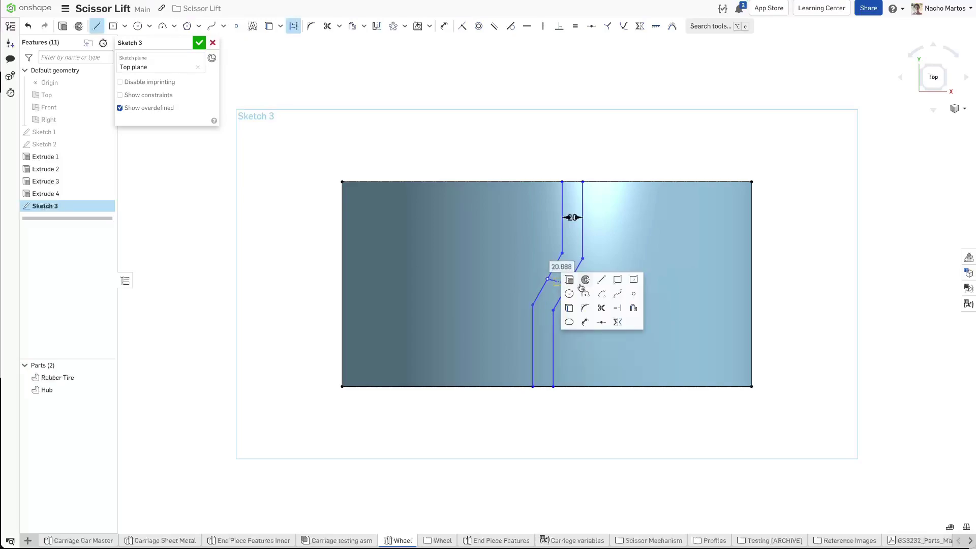
left_click(632, 299)
scroll(555, 277, "up", 5)
left_click(555, 277)
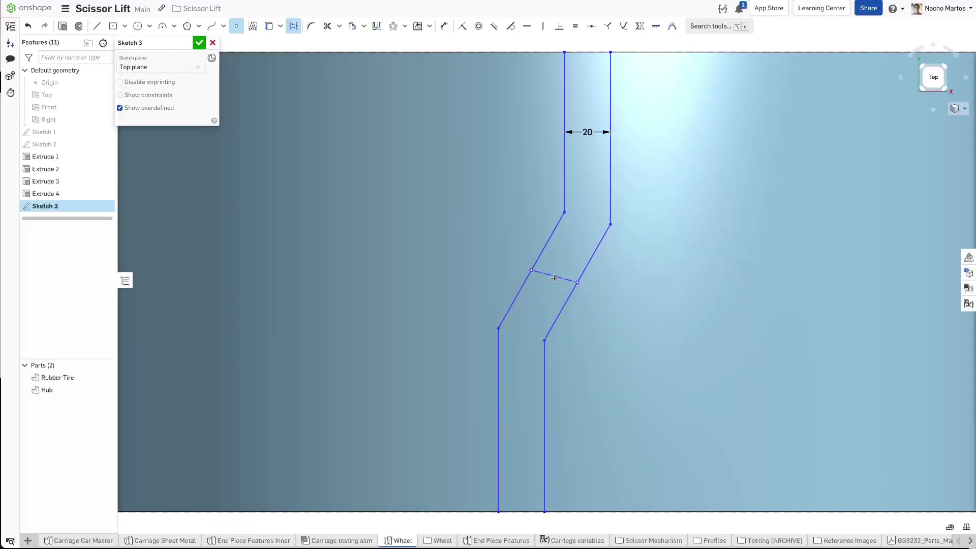
scroll(547, 293, "down", 3)
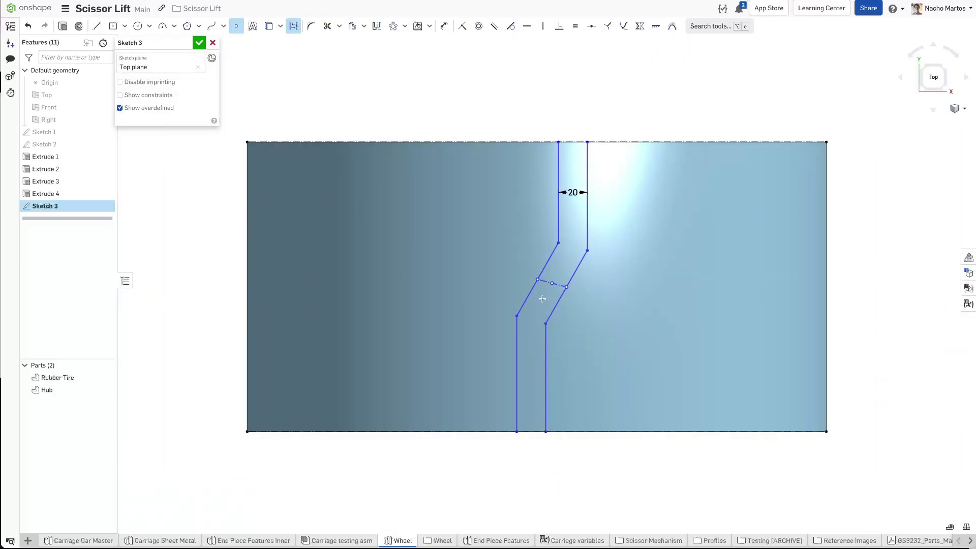
left_click(536, 431)
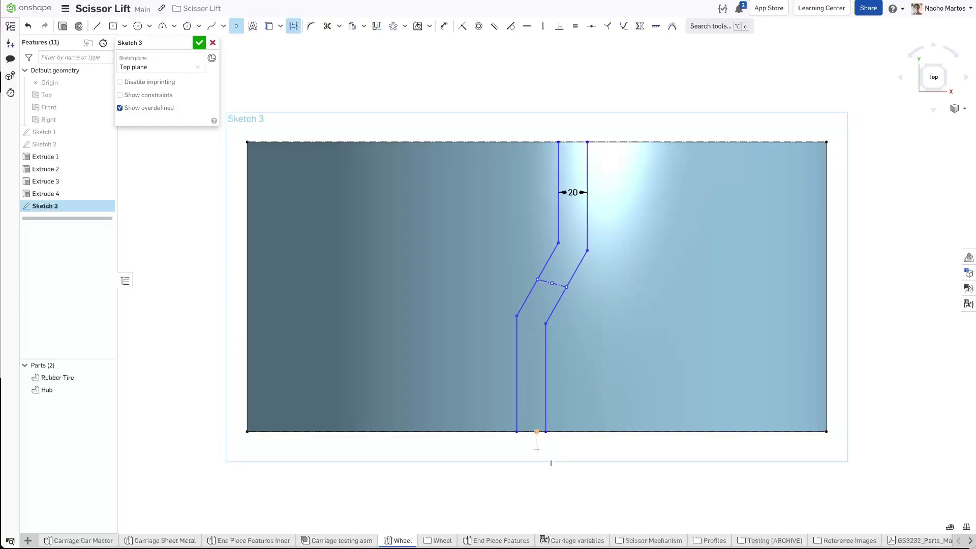
key("Escape")
Step: Apply a vertical constraint between the lower edge's midpoint and the short construction line's midpoint
left_click(537, 432)
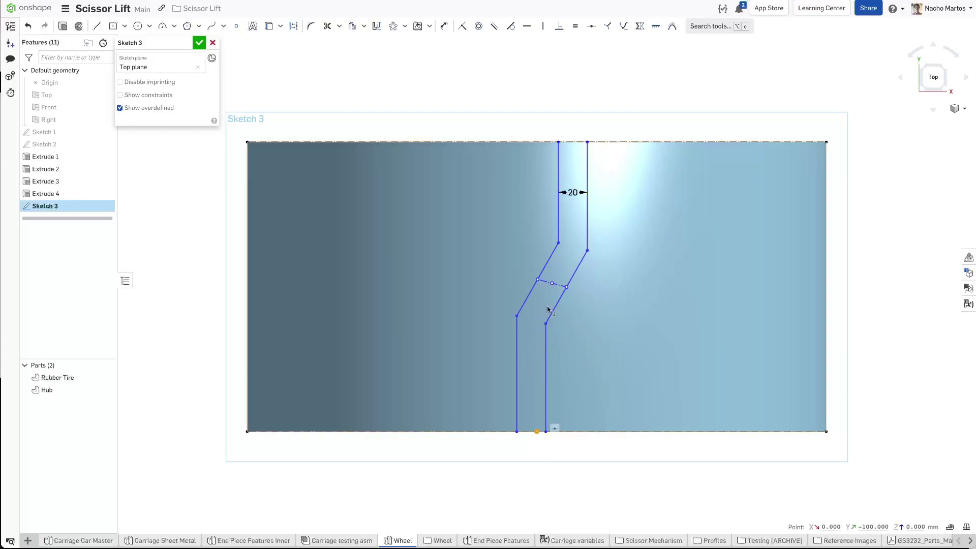
left_click(552, 284)
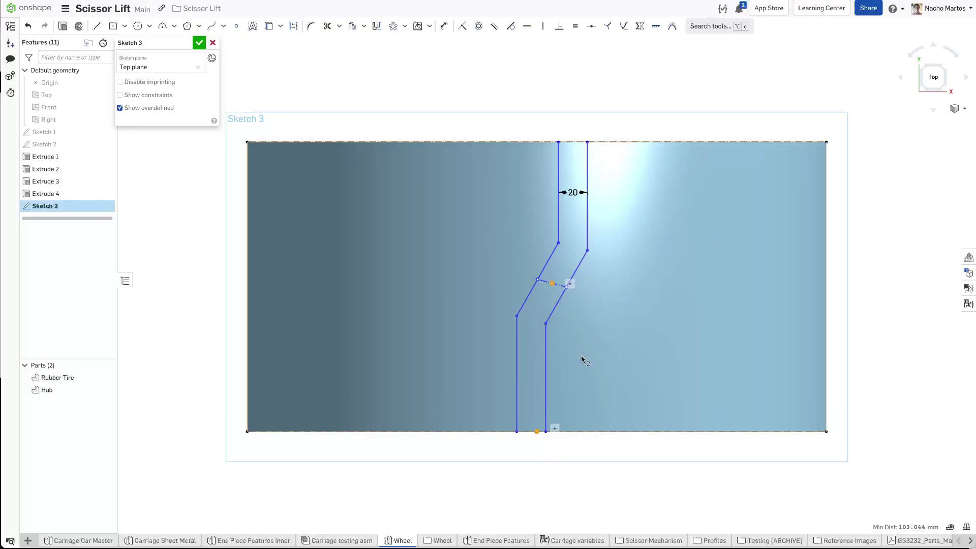
key("v")
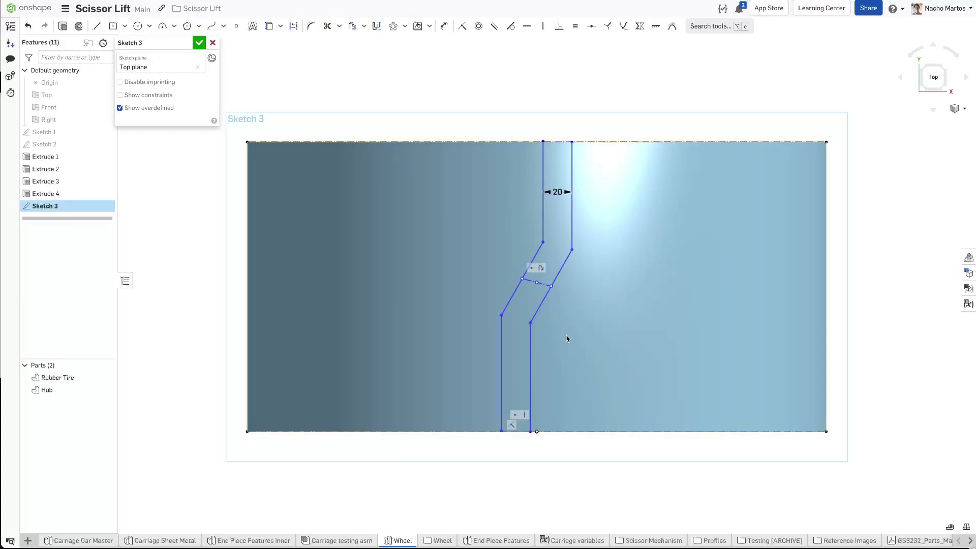
Step: Dimension the left profile line's upper vertical segment at 60 mm, undoing the mistaken 200 mm entry
key("u")
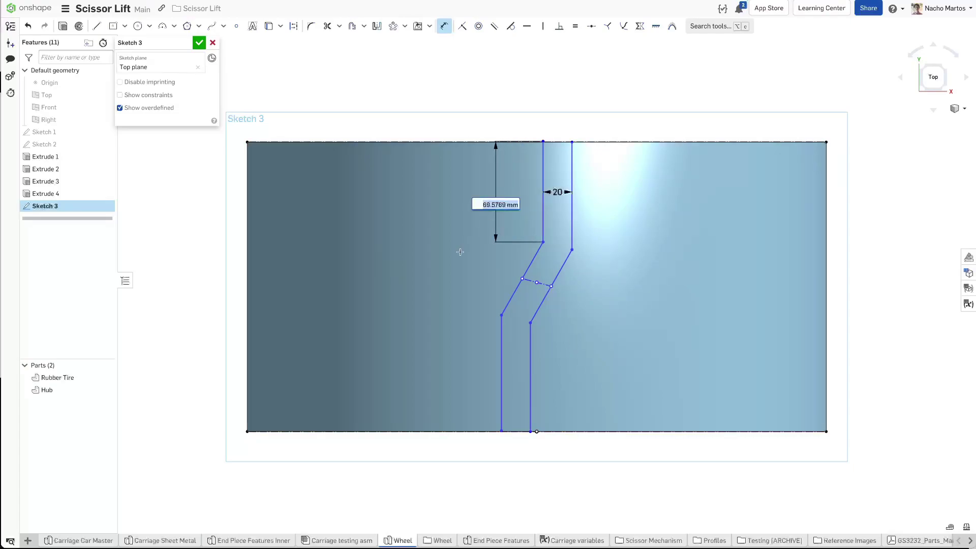
type("200")
key("Return")
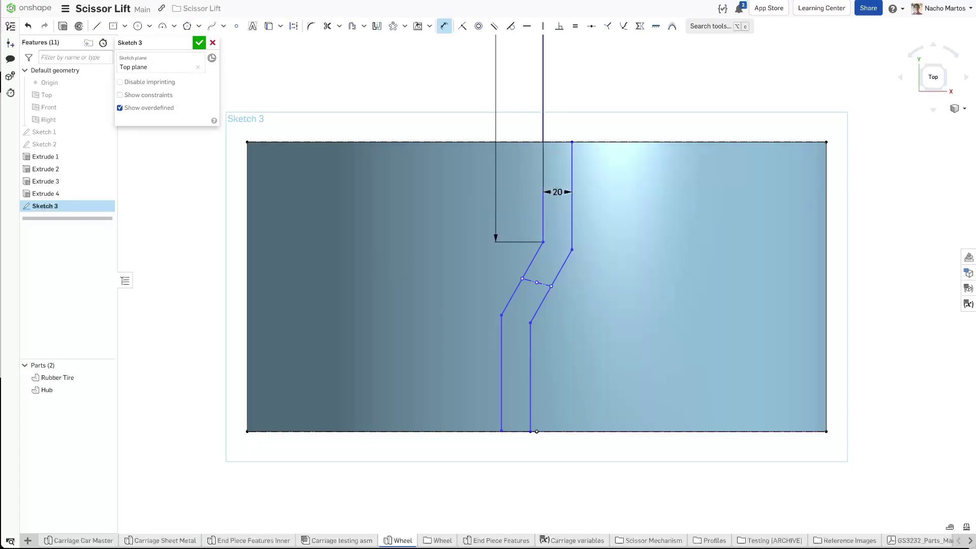
key("ctrl+z")
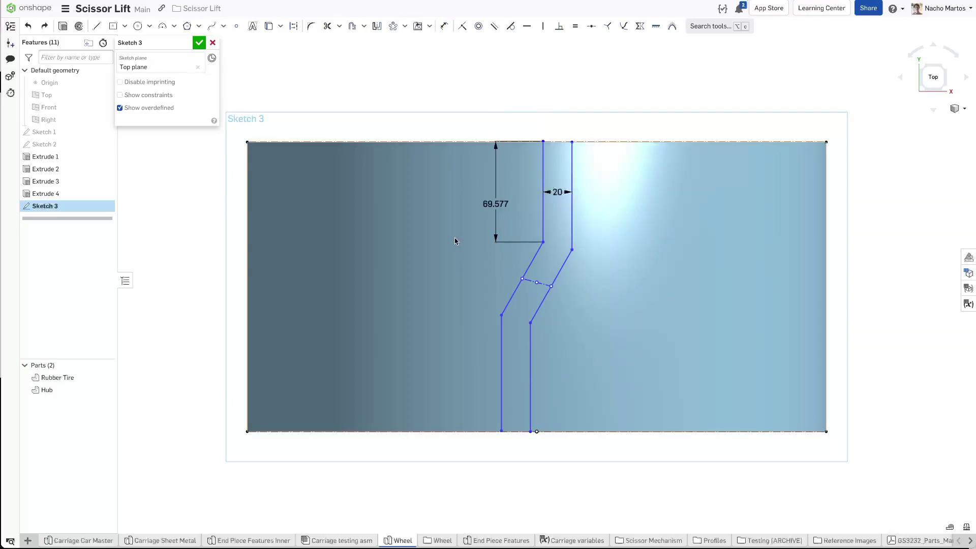
double_click(498, 203)
type("60")
key("Return")
Step: Dimension the right profile line's lower vertical segment at 60 mm
key("d")
left_click(531, 373)
left_click(595, 388)
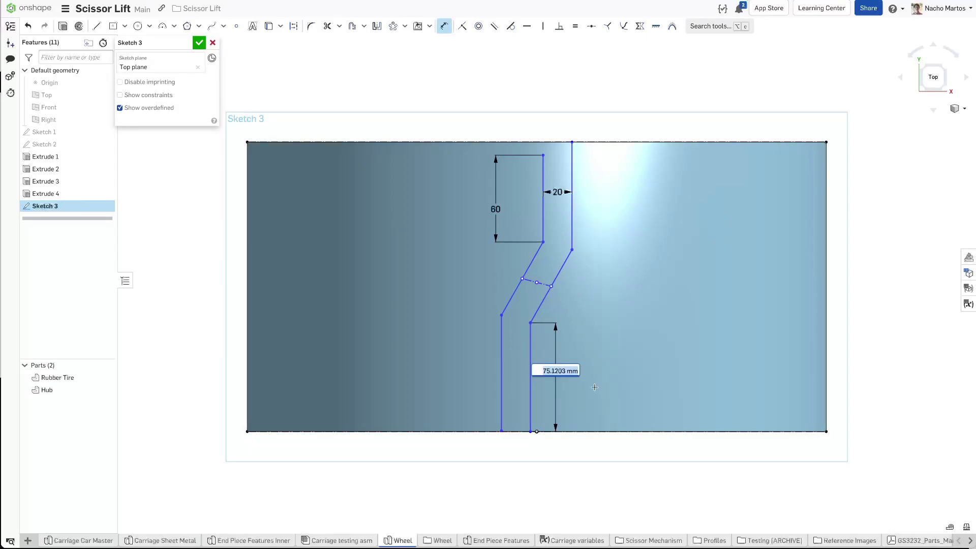
type("60")
key("Return")
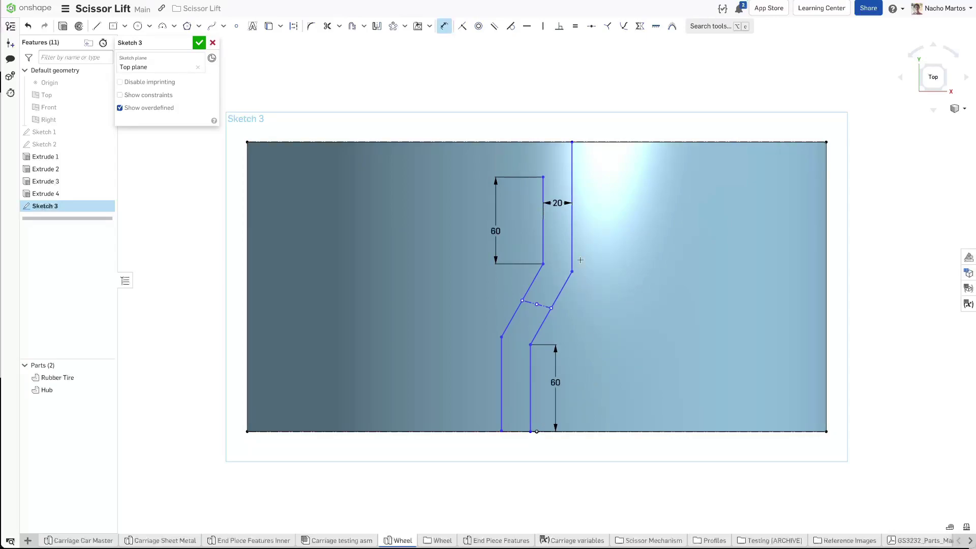
key("Escape")
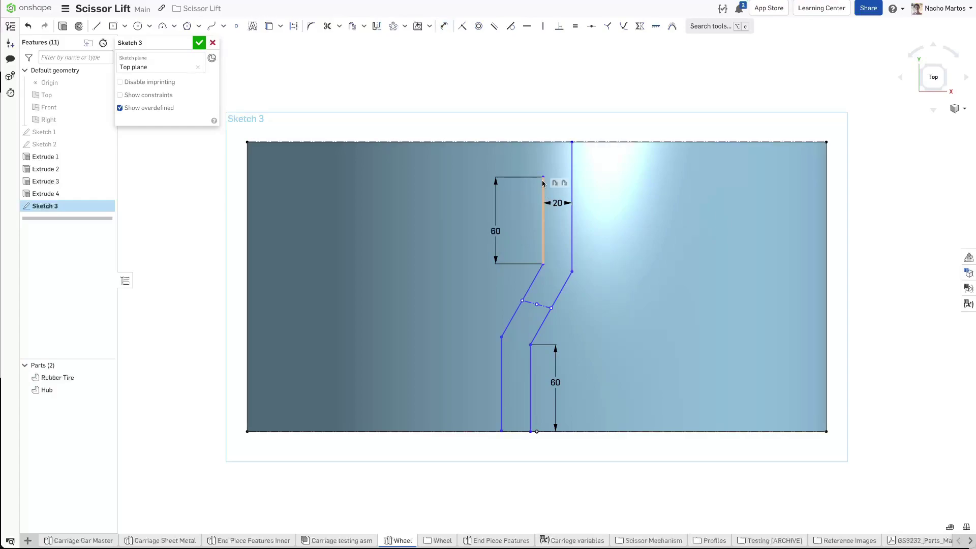
Step: Make the left profile line's loose upper endpoint coincident with the tire's upper edge and test the profile's remaining movement
left_click(538, 143)
key("i")
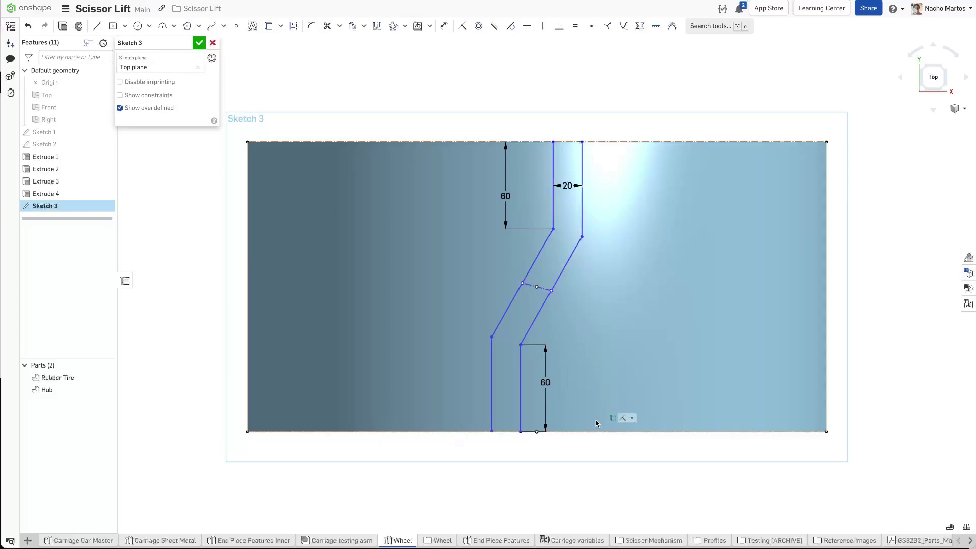
mouse_move(520, 345)
left_mouse_down()
mouse_move(481, 351)
mouse_move(547, 351)
mouse_move(499, 355)
mouse_move(529, 357)
mouse_move(519, 359)
left_mouse_up()
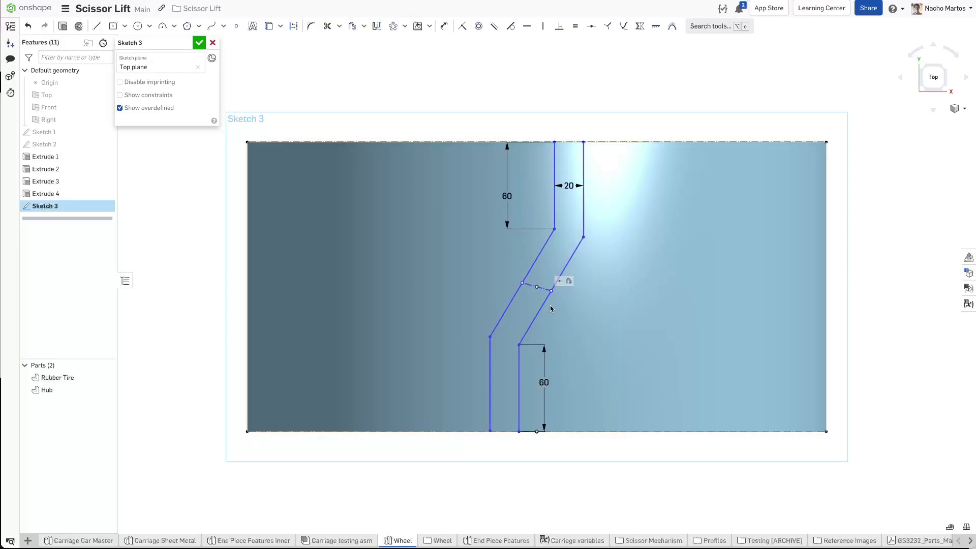
Step: Dimension the angle between the left line's slanted and upper vertical segments at 145°
key("d")
left_click(511, 302)
left_click(554, 203)
left_click(486, 264)
type("145")
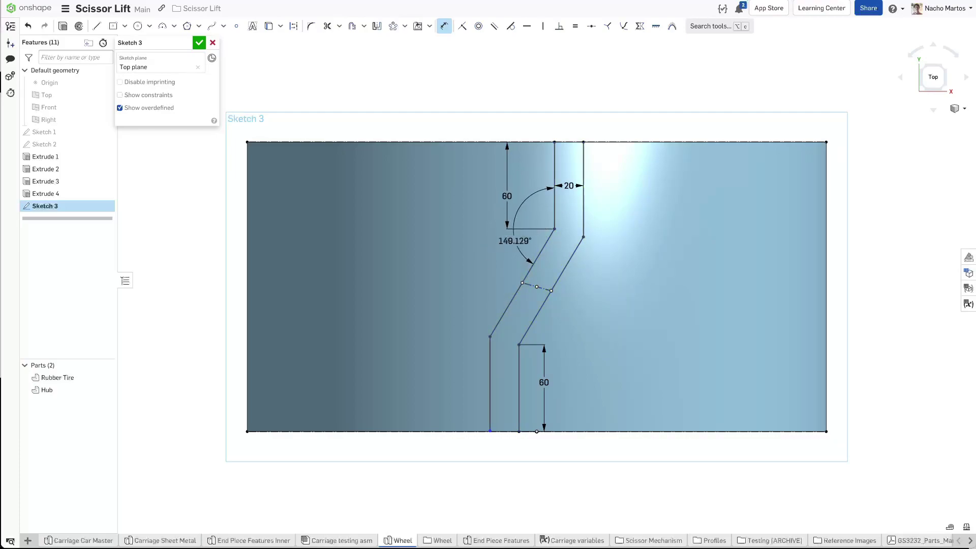
key("Return")
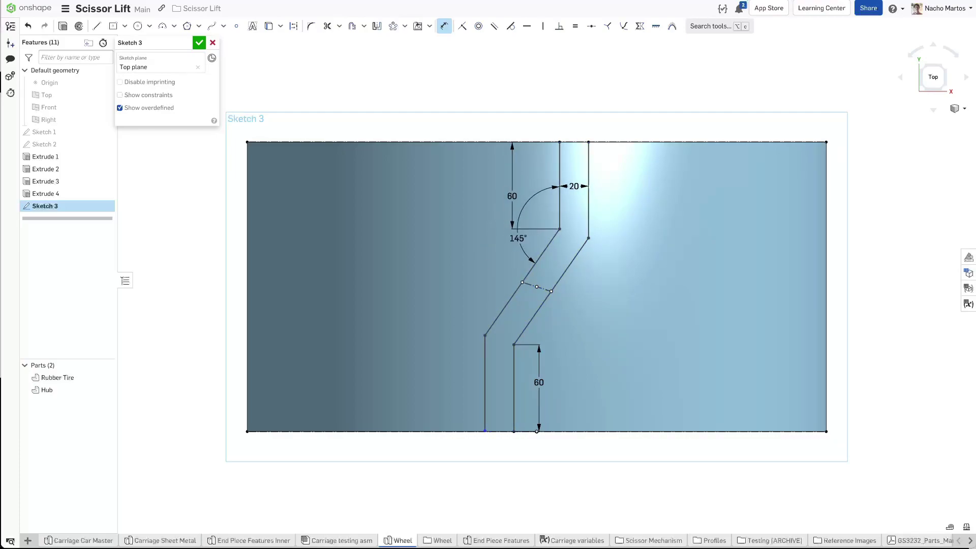
Step: Try 130° and 160° for the angle between the left line's slanted and upper vertical segments
double_click(519, 238)
type("130")
key("Return")
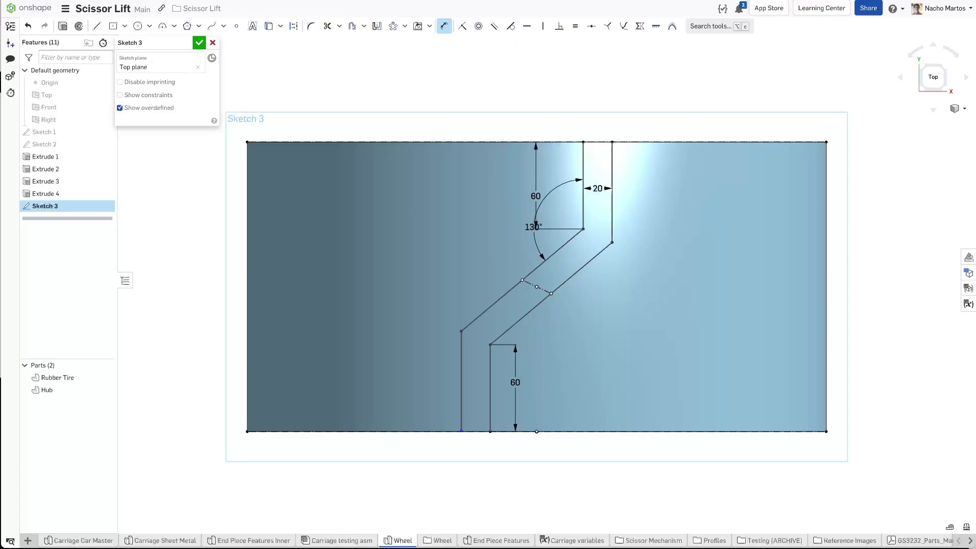
double_click(531, 226)
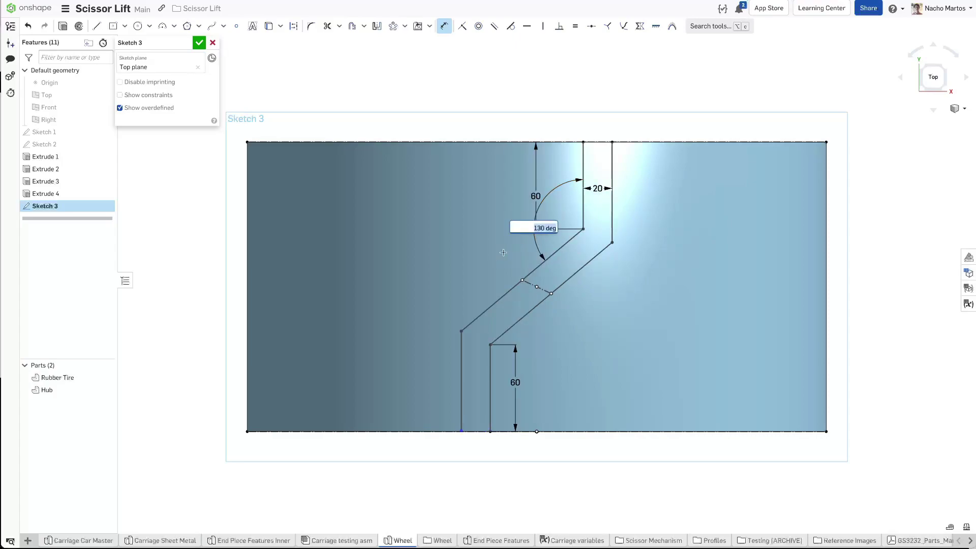
type("160")
key("Return")
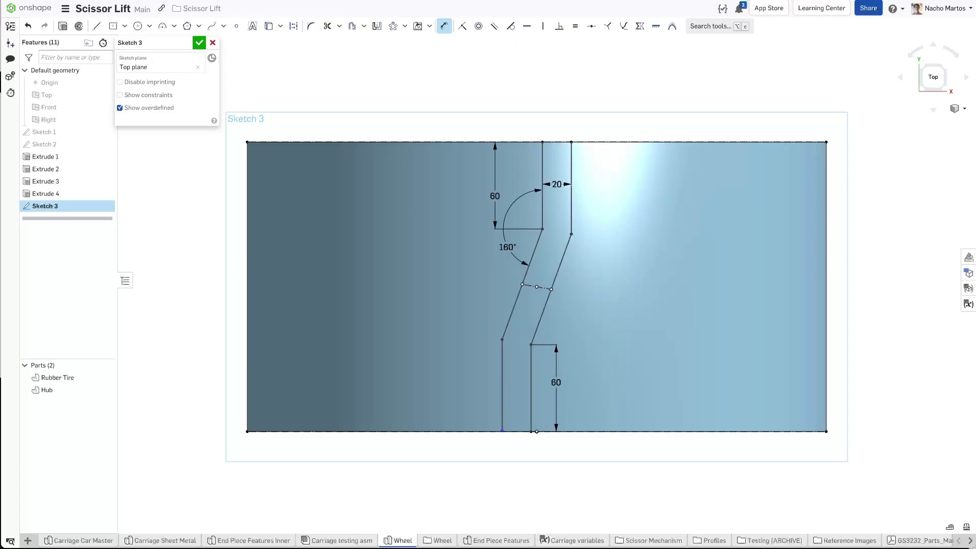
Step: Set the angle between the left line's slanted and upper vertical segments to 150°
double_click(510, 246)
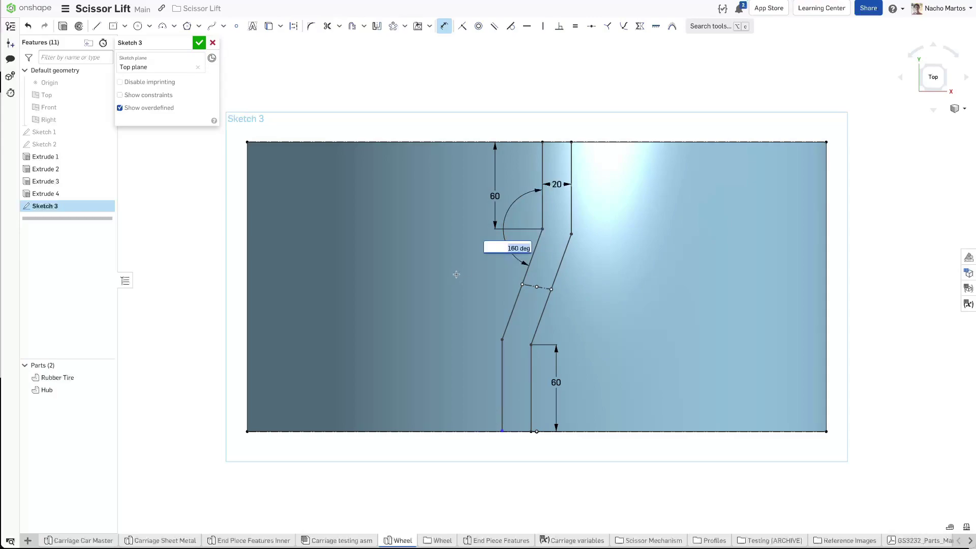
type("150")
key("Return")
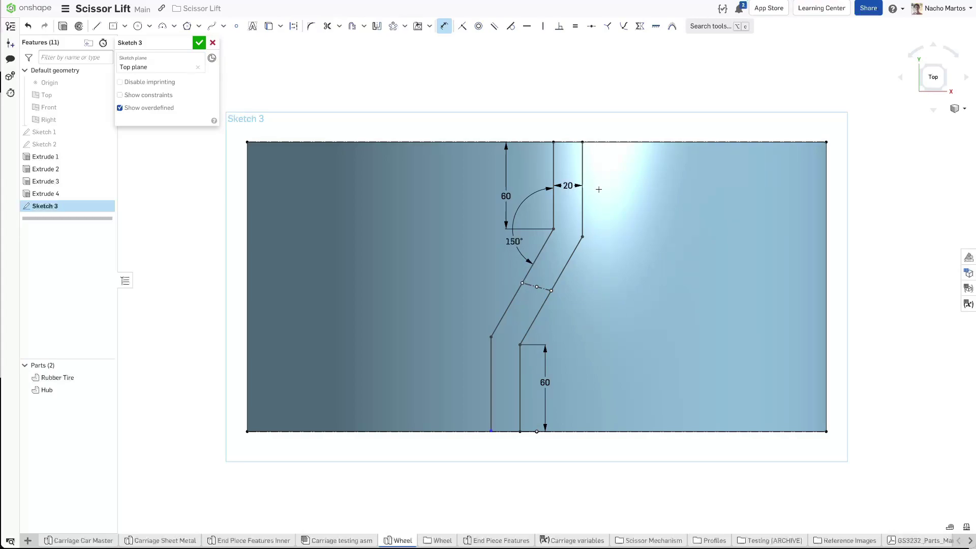
Step: Close the upper end of the tread profile with a line between the two upper endpoints
key("l")
left_click(553, 142)
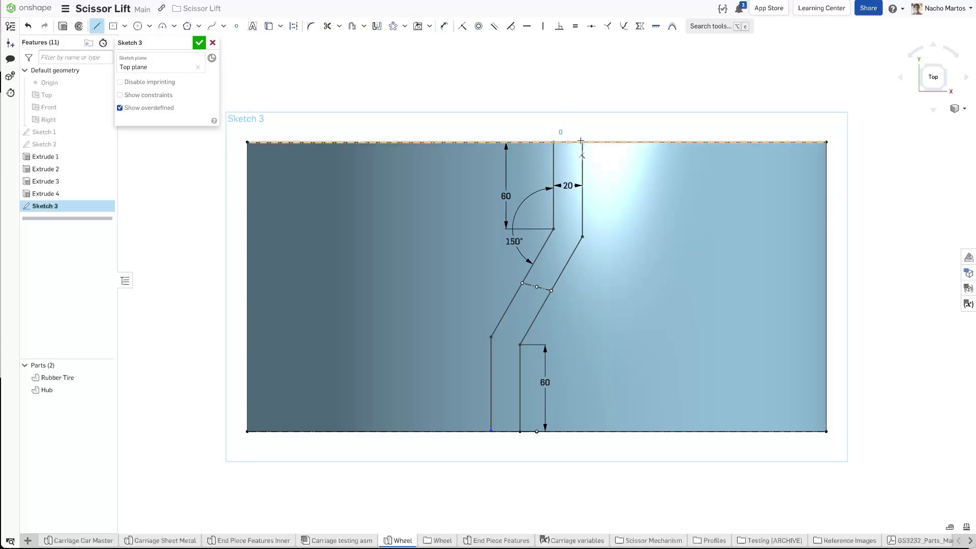
left_click(582, 142)
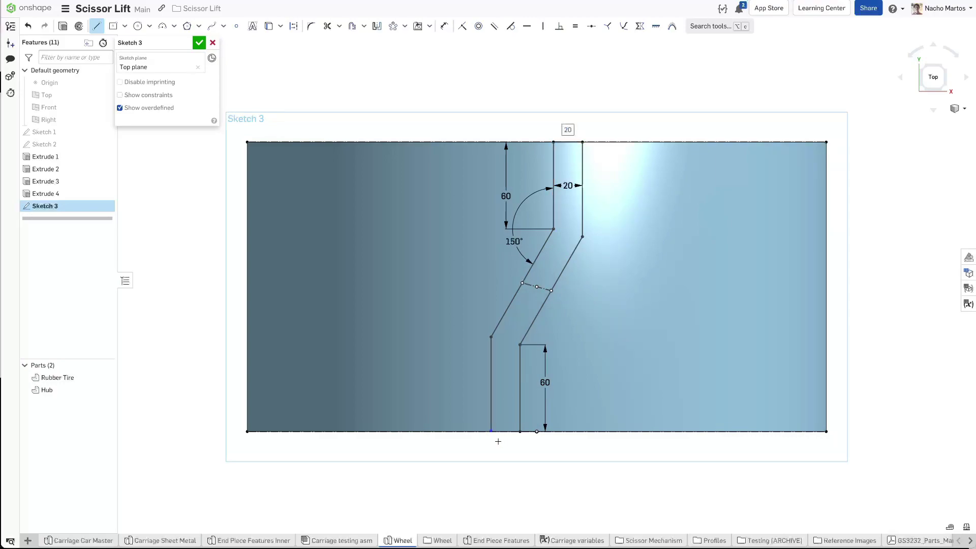
Step: Move the left line's loose lower endpoint onto the tire's lower edge and close the profile's lower end with a line
scroll(499, 442, "up", 10)
key("Escape")
left_click_drag(473, 365, 473, 372)
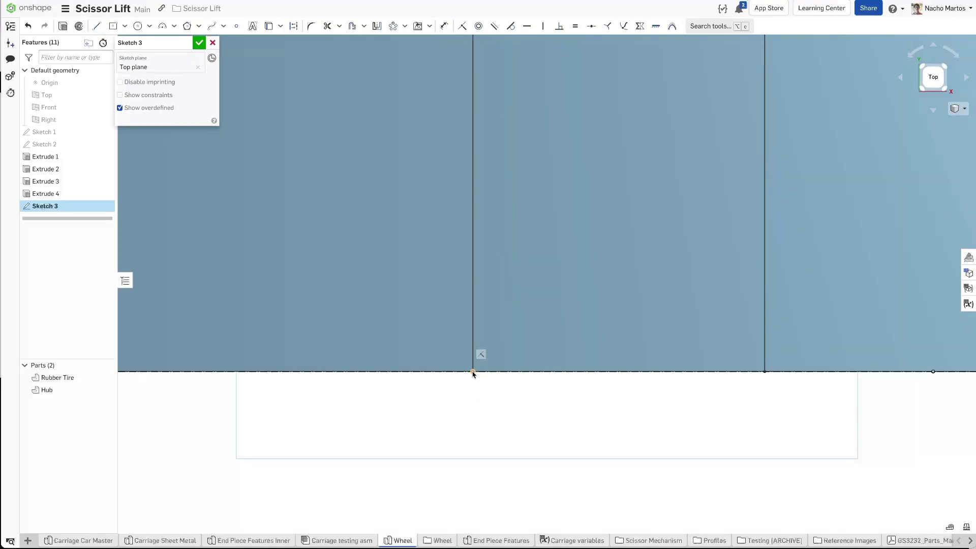
key("l")
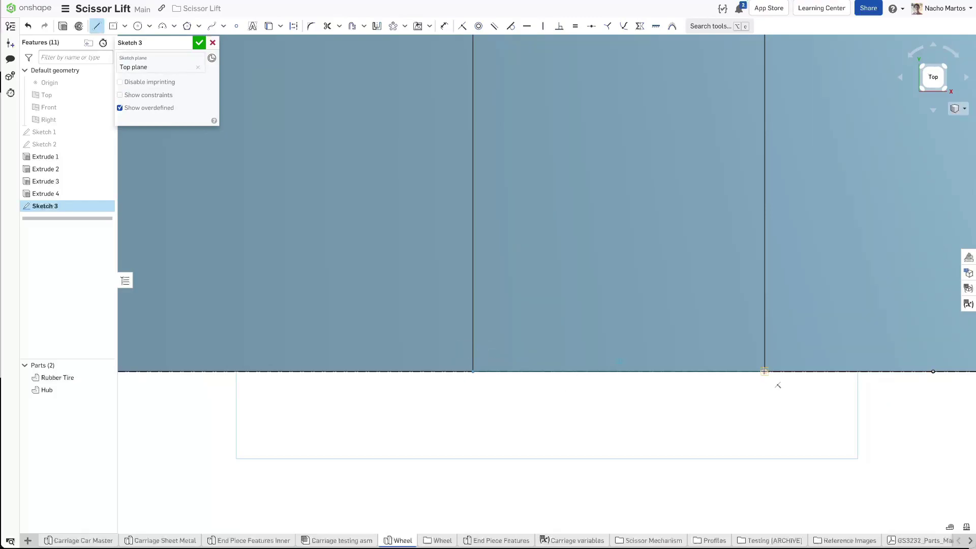
left_click(473, 412)
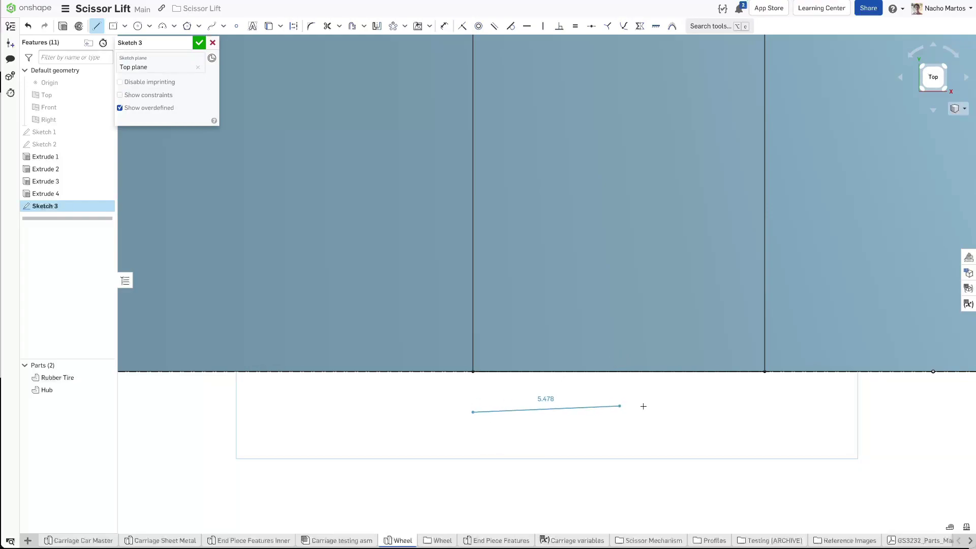
left_click(762, 412)
key("Escape")
left_click(663, 412)
key("Escape")
scroll(661, 412, "up", 5)
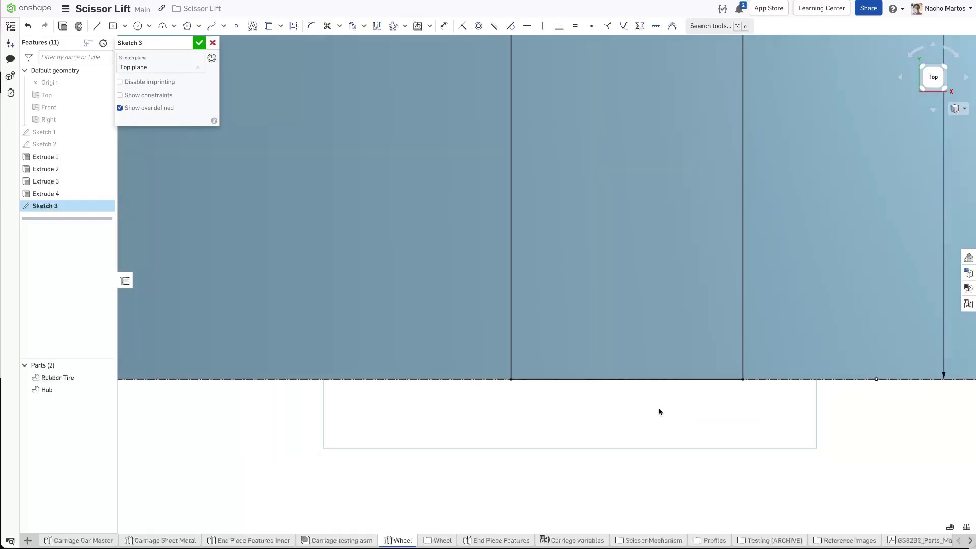
Step: Finish the tread sketch and hide the Rubber Tire and Hub parts to check the closed zigzag profile
scroll(586, 443, "up", 5)
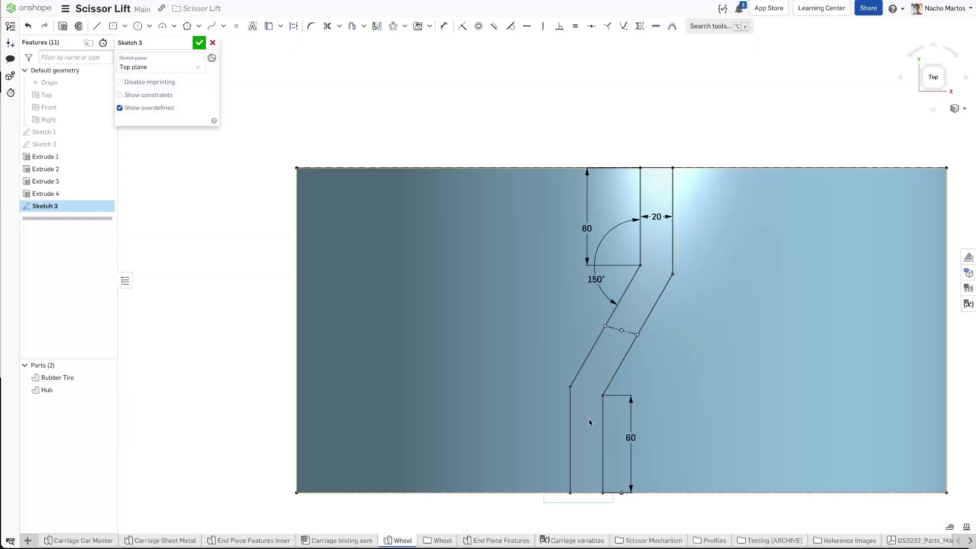
left_click(200, 43)
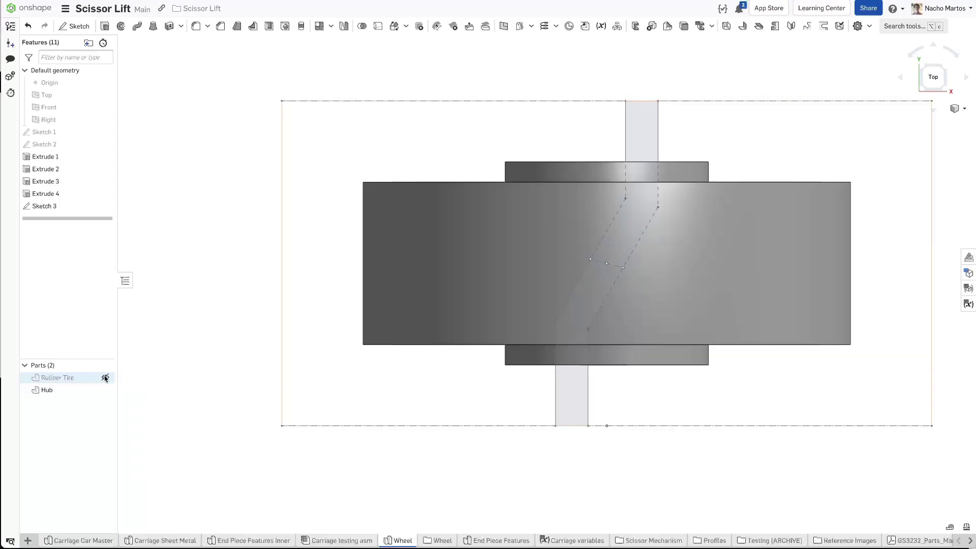
left_click(103, 376)
left_click(104, 389)
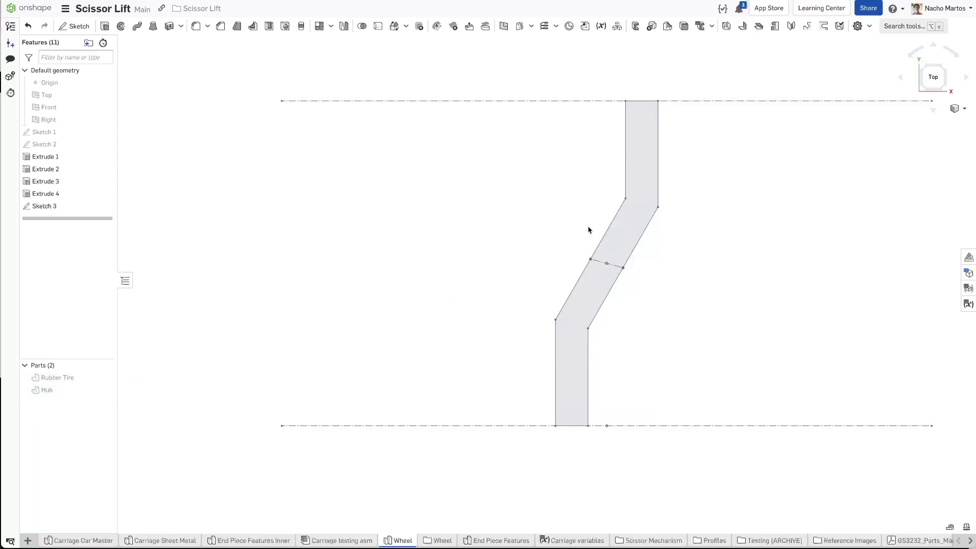
left_click(624, 221)
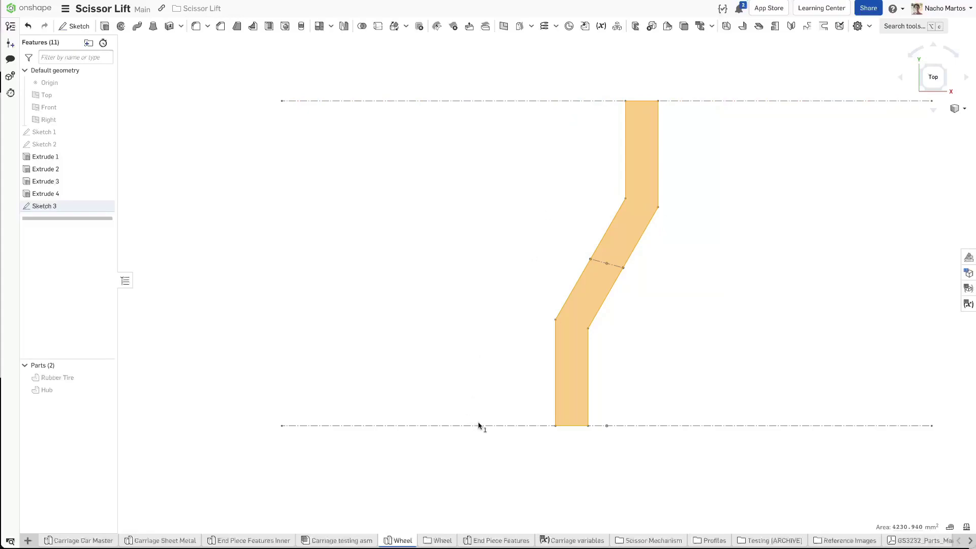
left_click(522, 270)
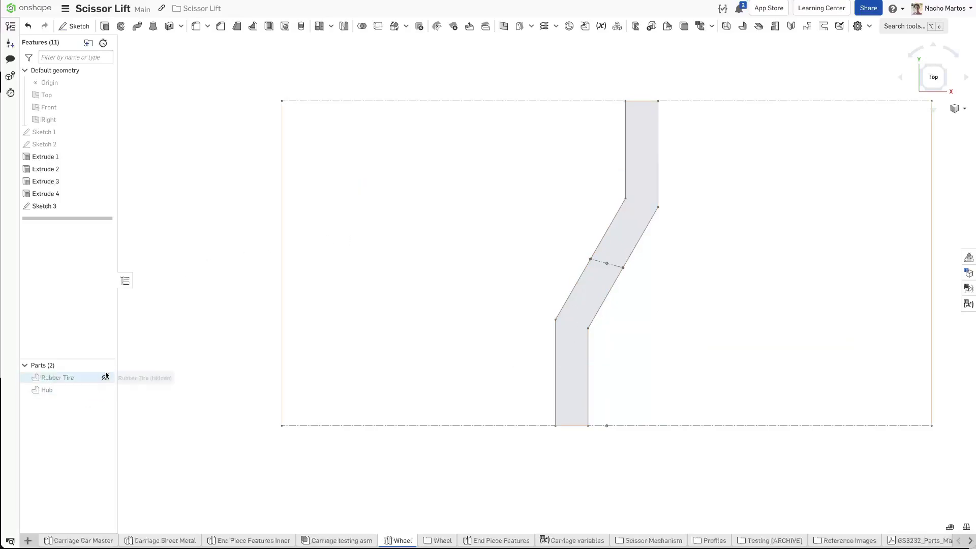
Step: Show the Rubber Tire part again and make the Front plane visible
left_click(106, 377)
mouse_move(239, 335)
right_mouse_down()
mouse_move(283, 267)
mouse_move(299, 196)
mouse_move(386, 156)
right_mouse_up()
left_click(546, 113)
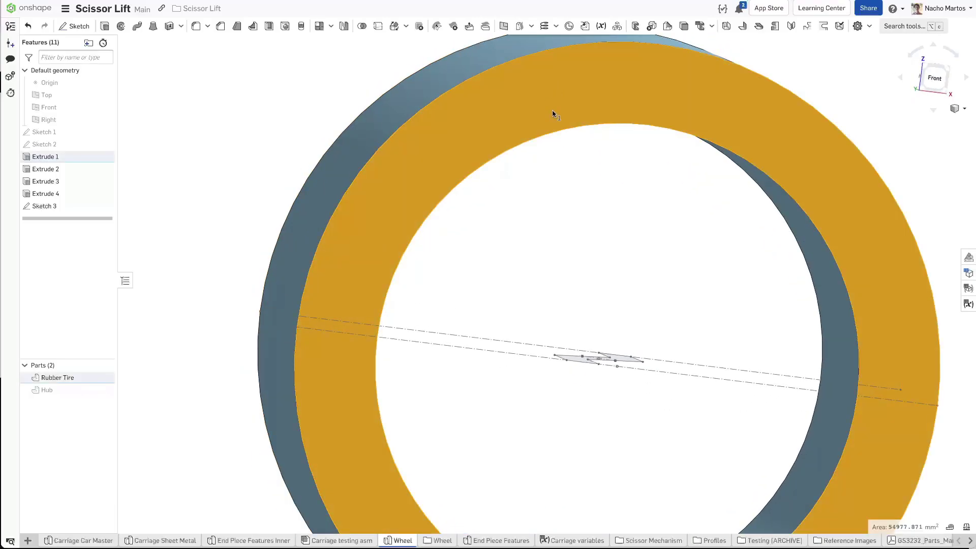
key("n")
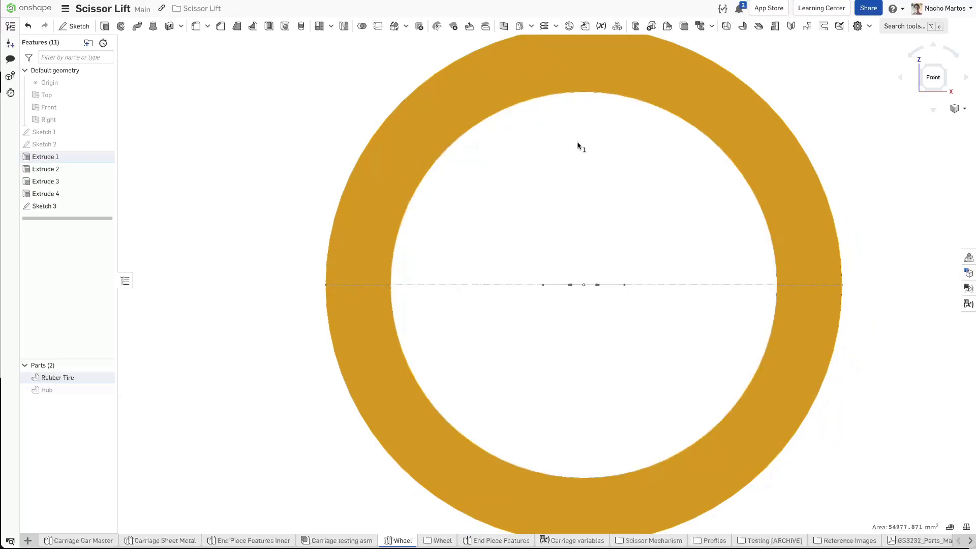
left_click(568, 173)
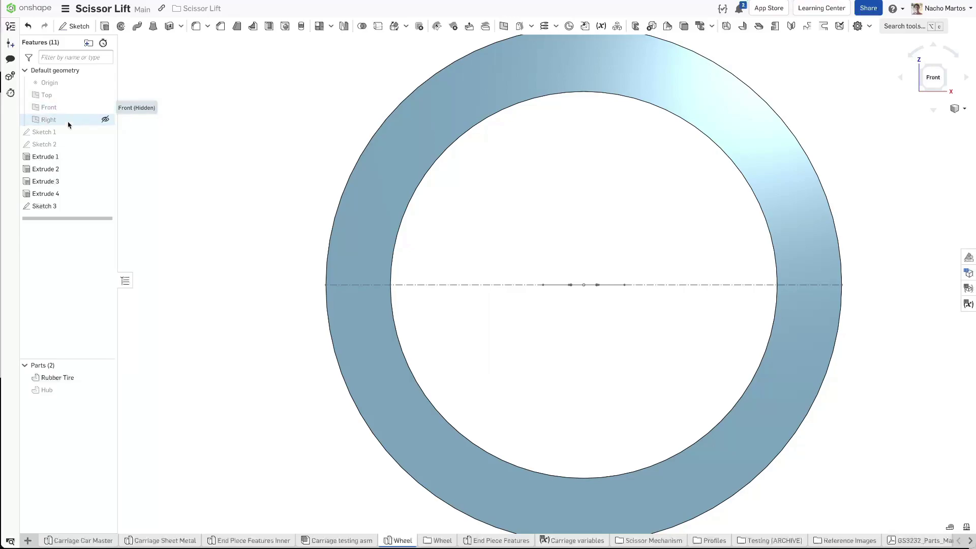
left_click(106, 107)
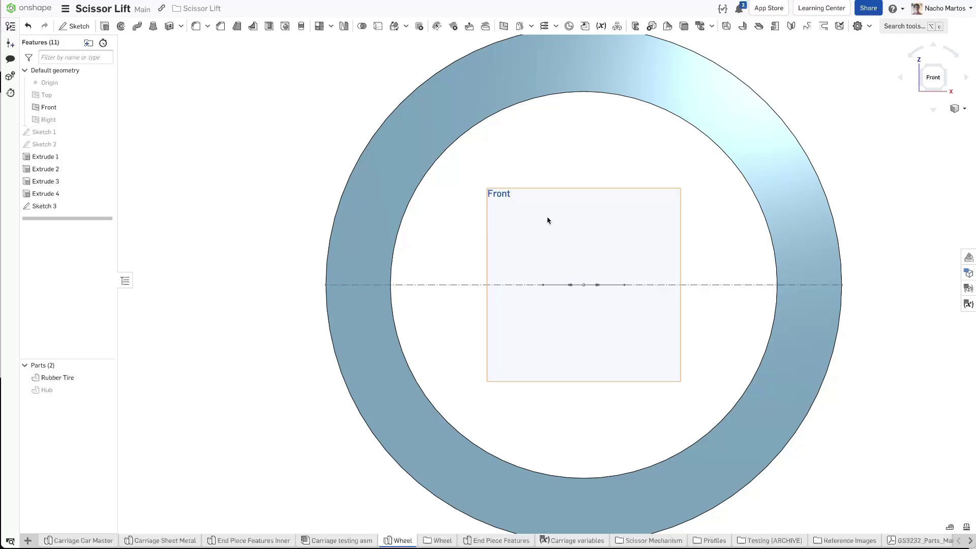
Step: Start a sketch on the Front plane and offset the tire's inner circular edge outward by 15 mm
left_click(618, 96)
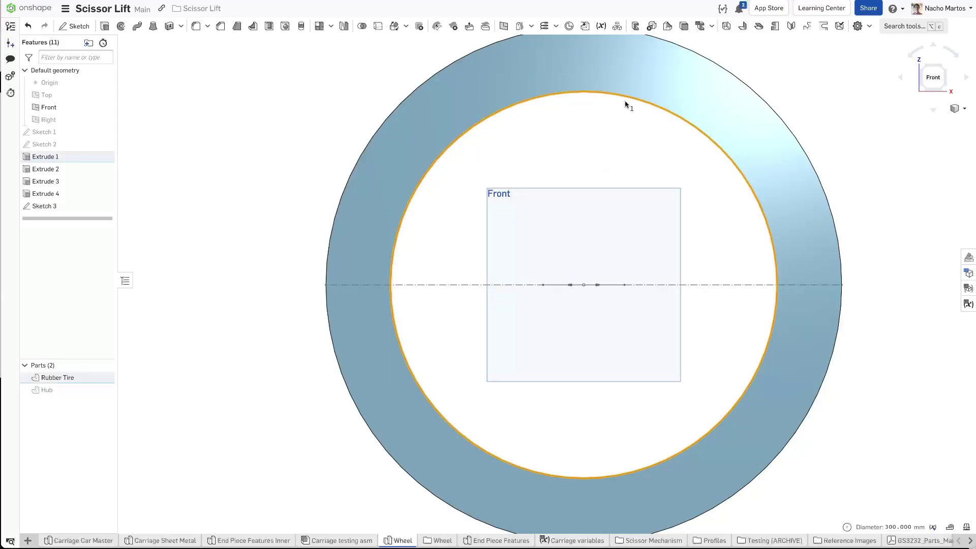
left_click(598, 135)
left_click(523, 227)
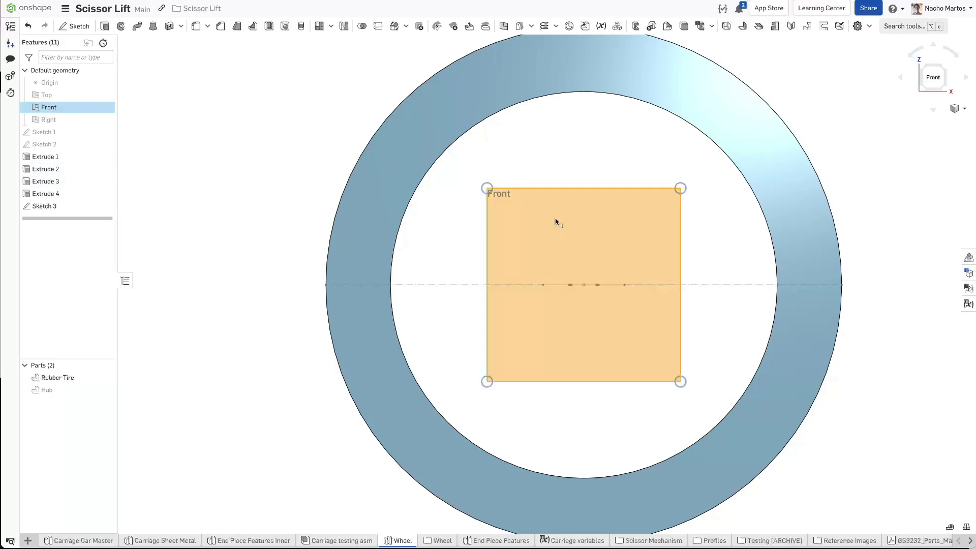
key("shift+s")
left_click(603, 92)
left_click(603, 111)
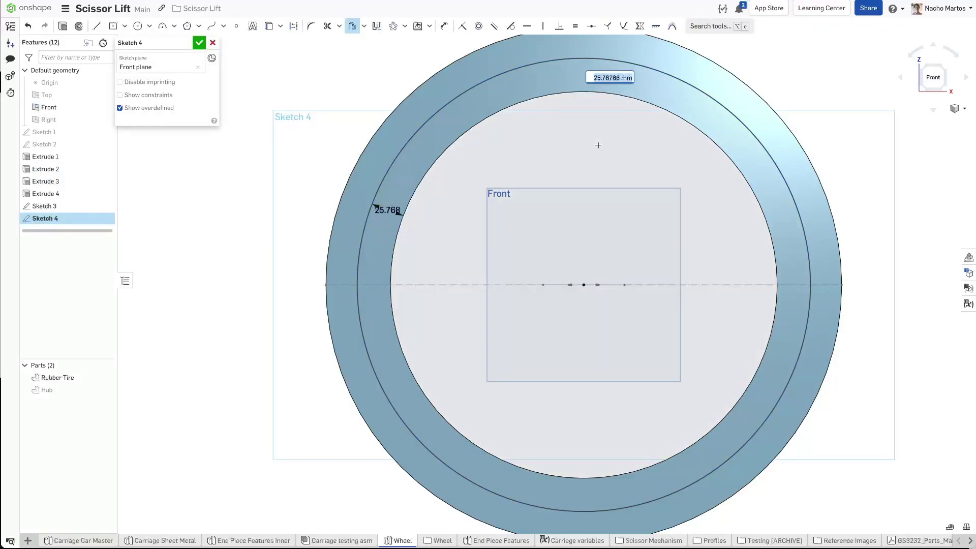
middle_click_drag(598, 146, 581, 178)
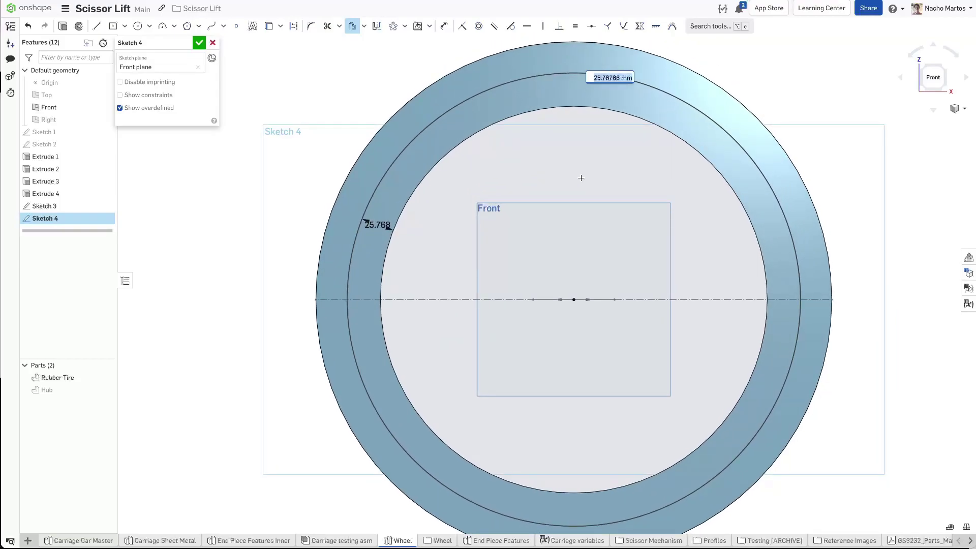
type("15")
key("Return")
key("Escape")
Step: Try 20 mm for the circle's offset from the inner edge, set it to 25 mm and finish the sketch
double_click(383, 227)
type("20")
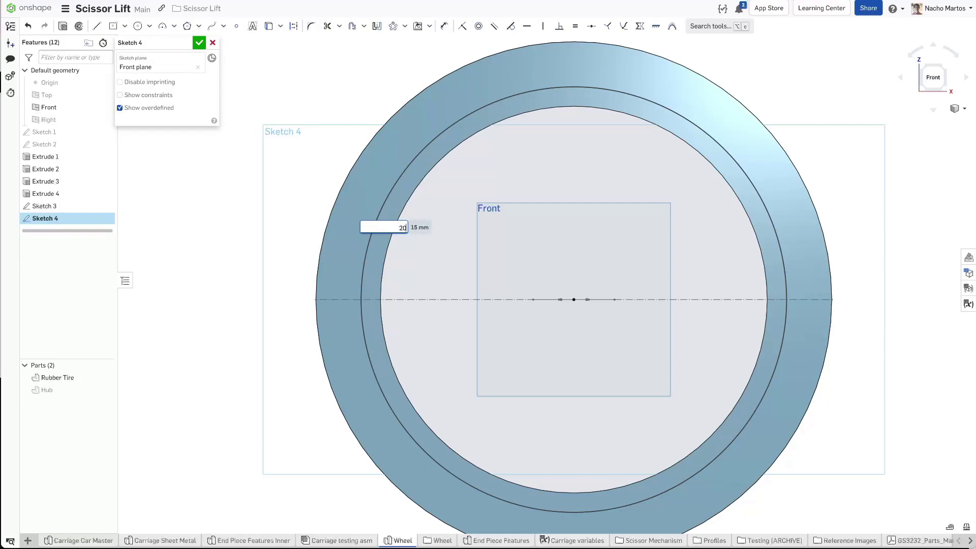
key("Return")
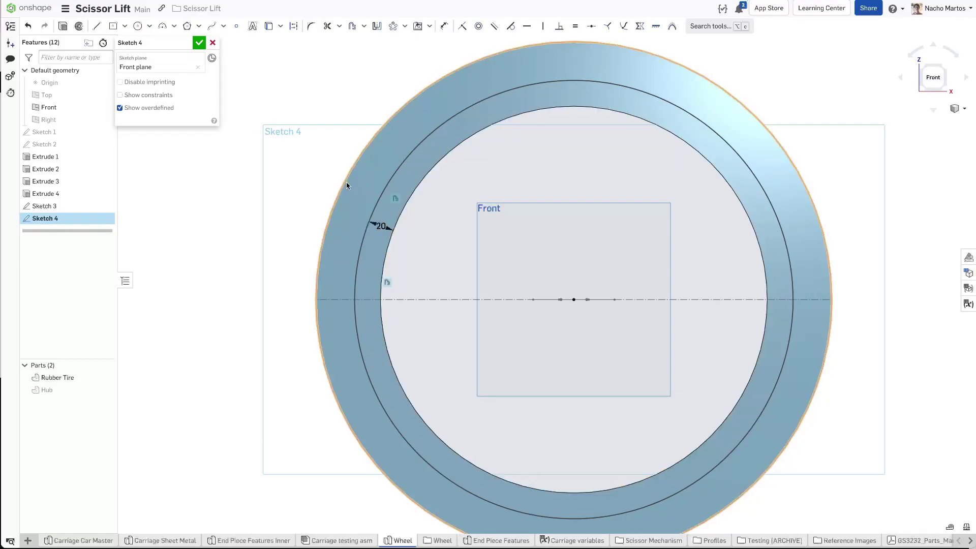
double_click(381, 226)
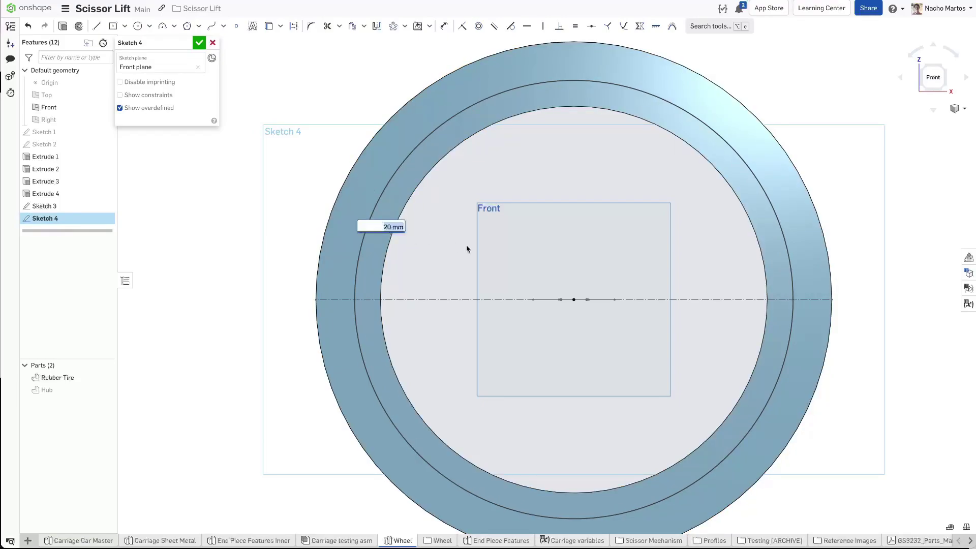
type("25")
key("Return")
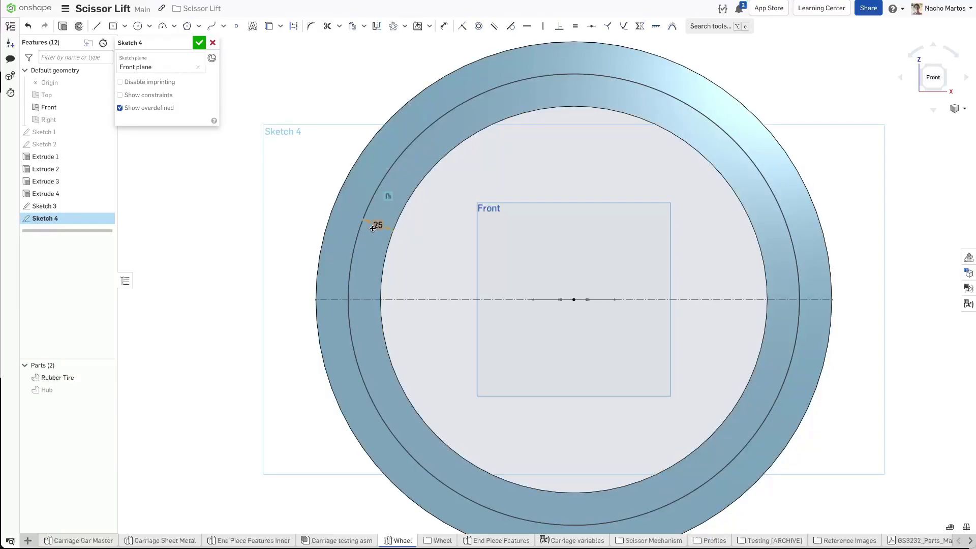
middle_click_drag(542, 213, 532, 200)
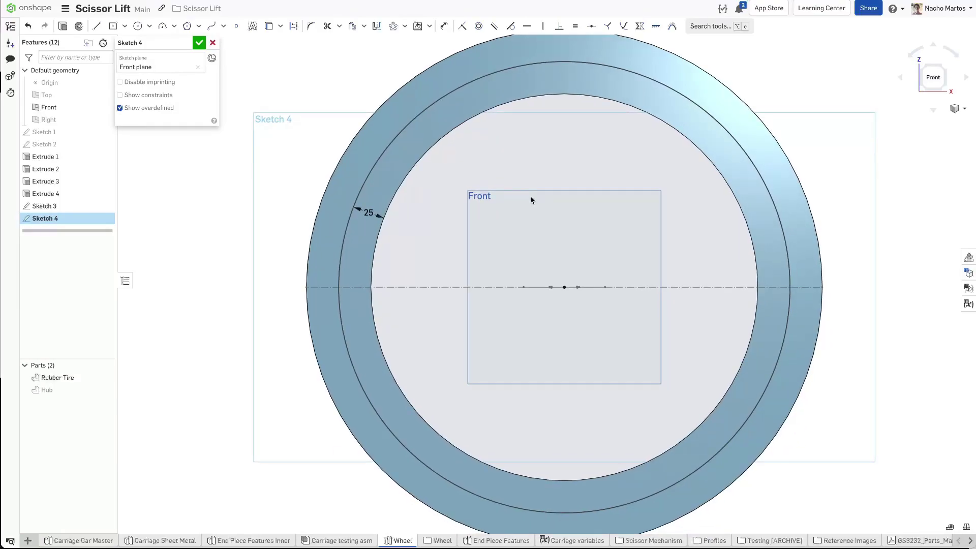
scroll(531, 200, "down", 1)
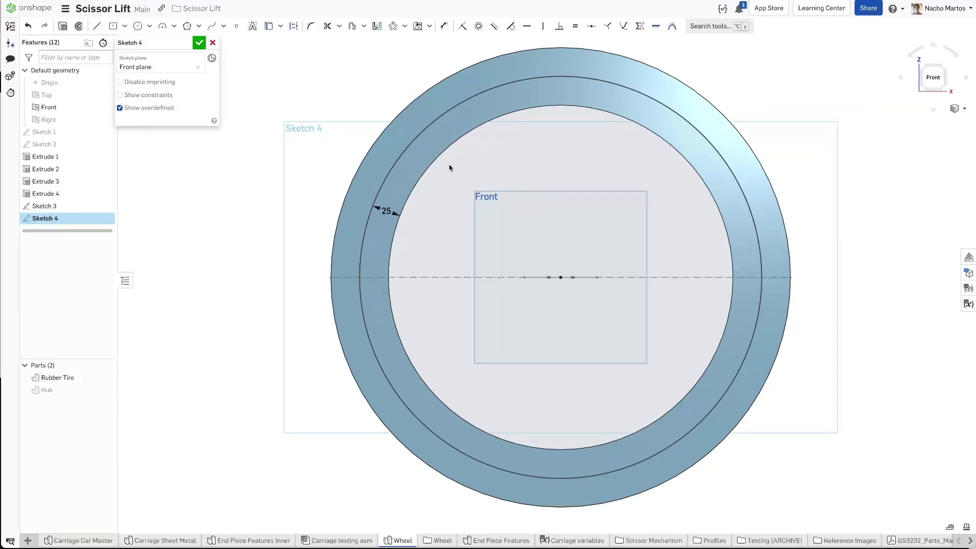
left_click(200, 44)
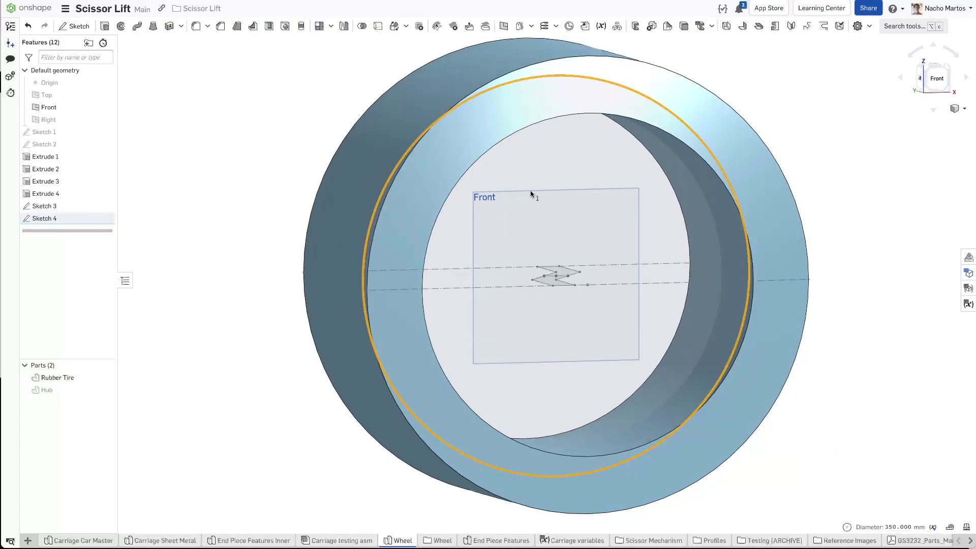
Step: Extrude the offset circle as a new symmetric surface with a depth of 500 mm
right_click_drag(538, 207, 552, 207)
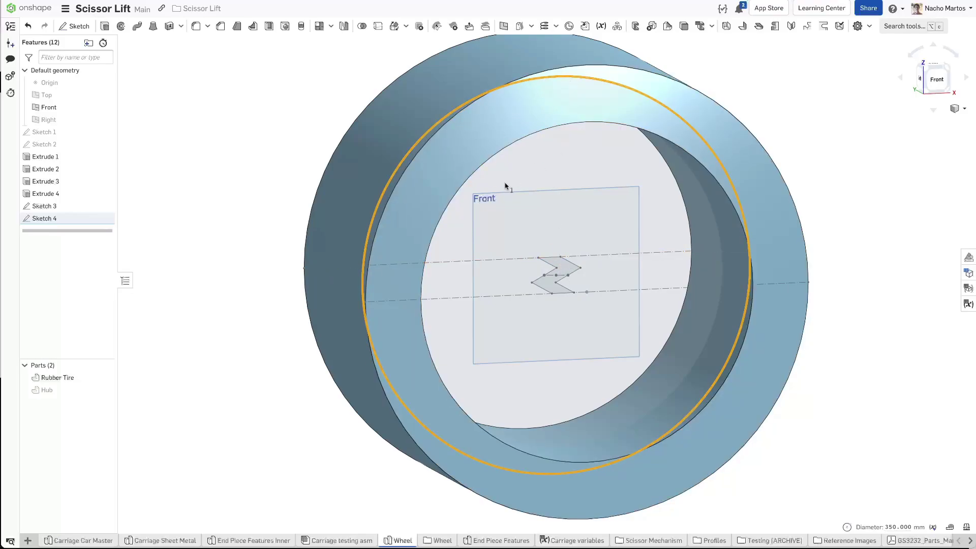
left_click(107, 26)
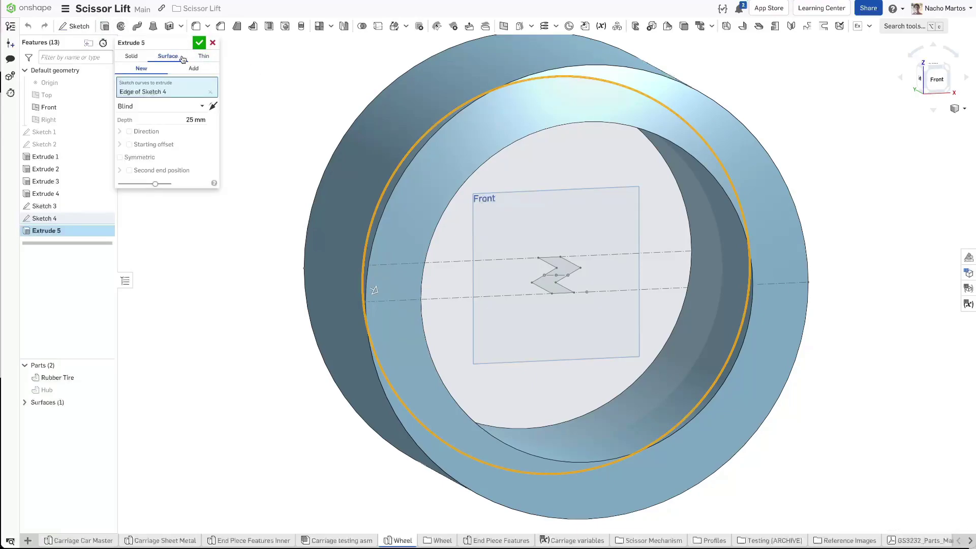
left_click(121, 157)
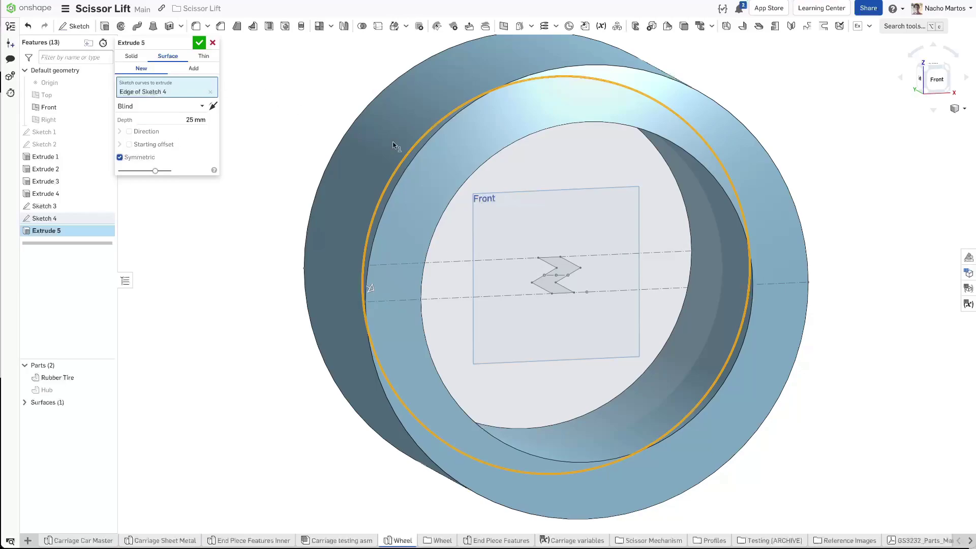
left_click_drag(370, 292, 539, 318)
right_click_drag(538, 318, 612, 249)
right_click_drag(605, 146, 590, 160)
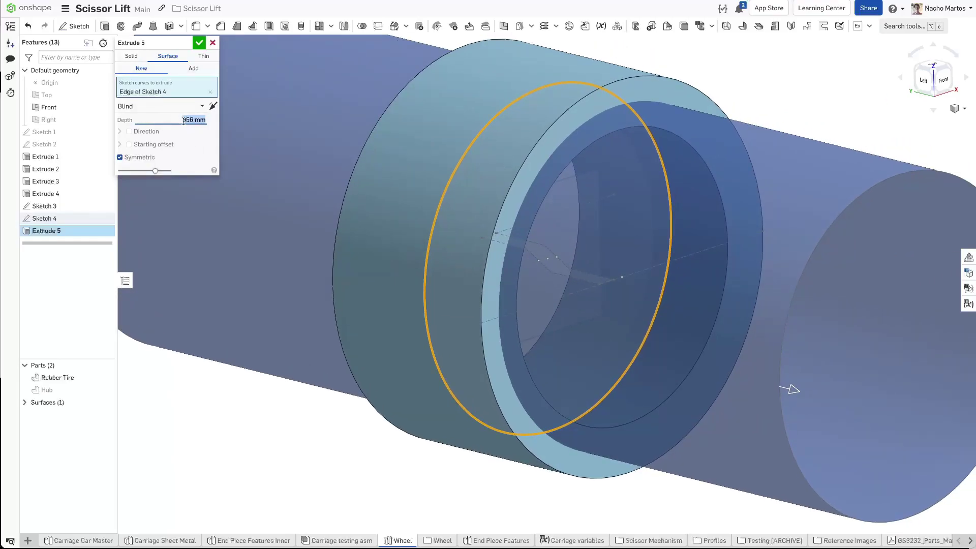
type("500")
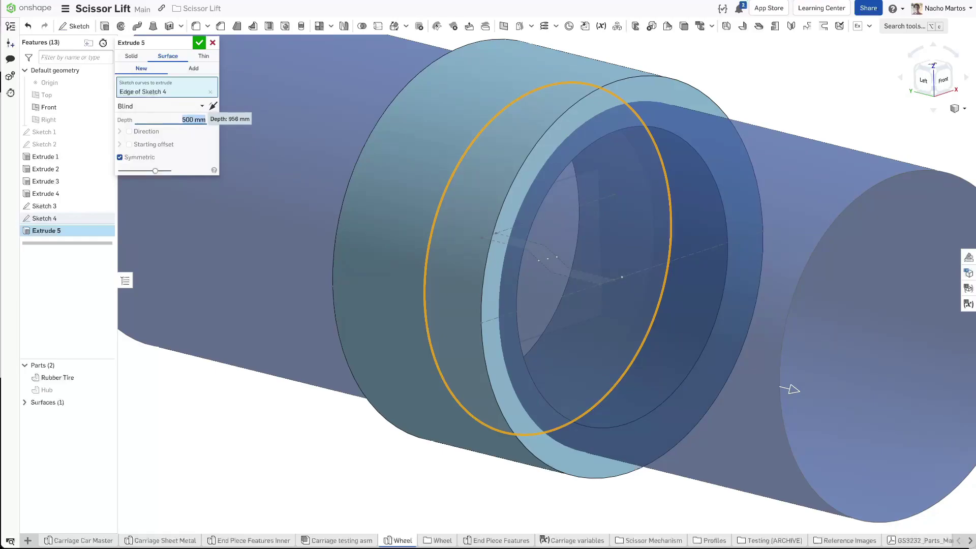
key("Return")
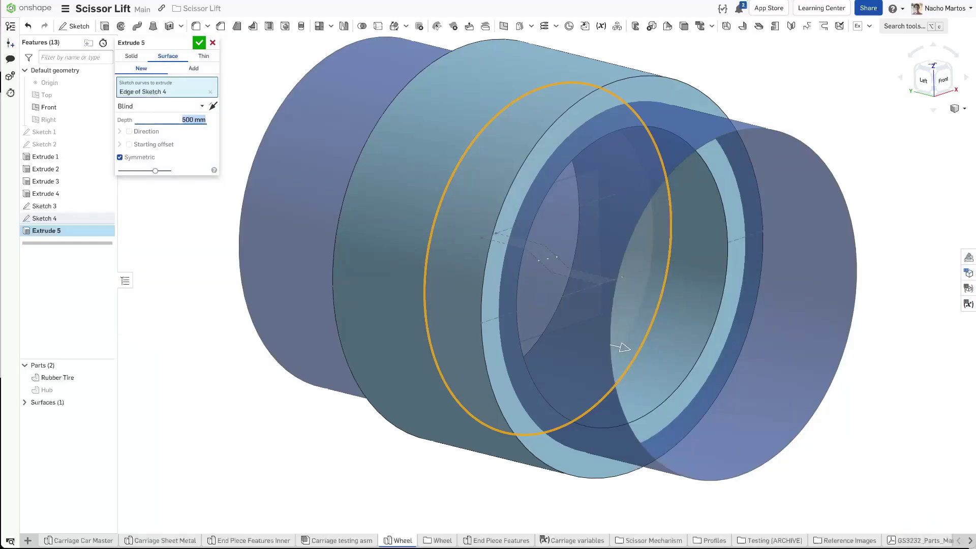
left_click(199, 43)
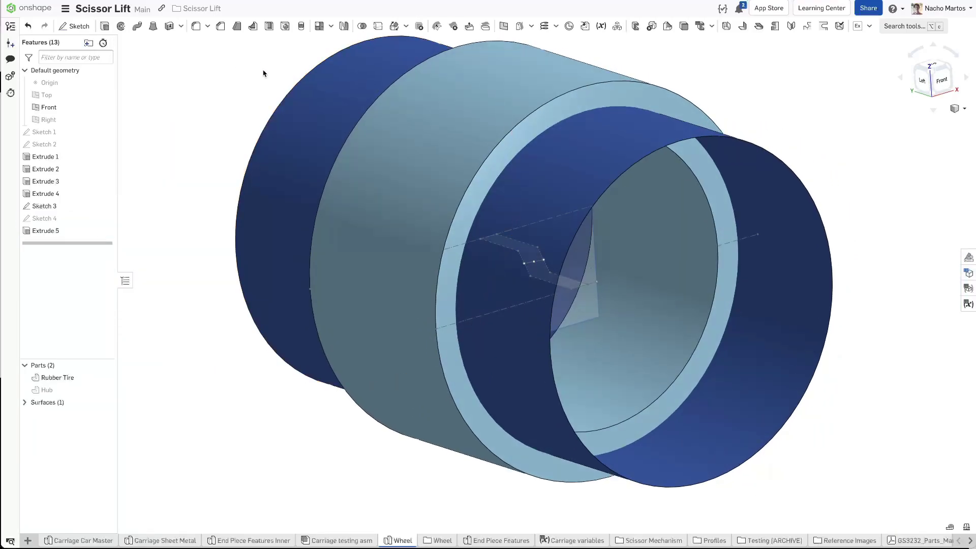
Step: Split the Rubber Tire part with the extruded cylindrical surface, keeping both sides
left_click(379, 25)
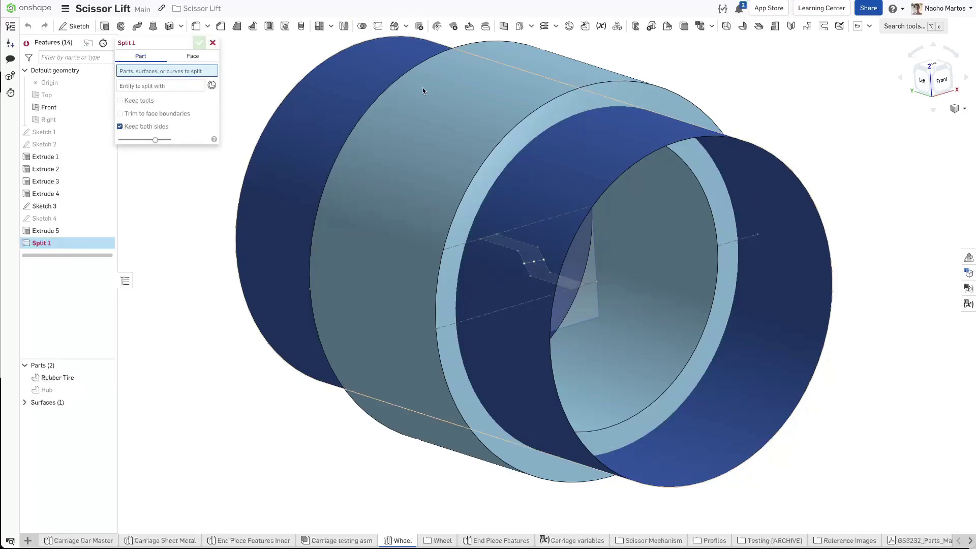
left_click(490, 92)
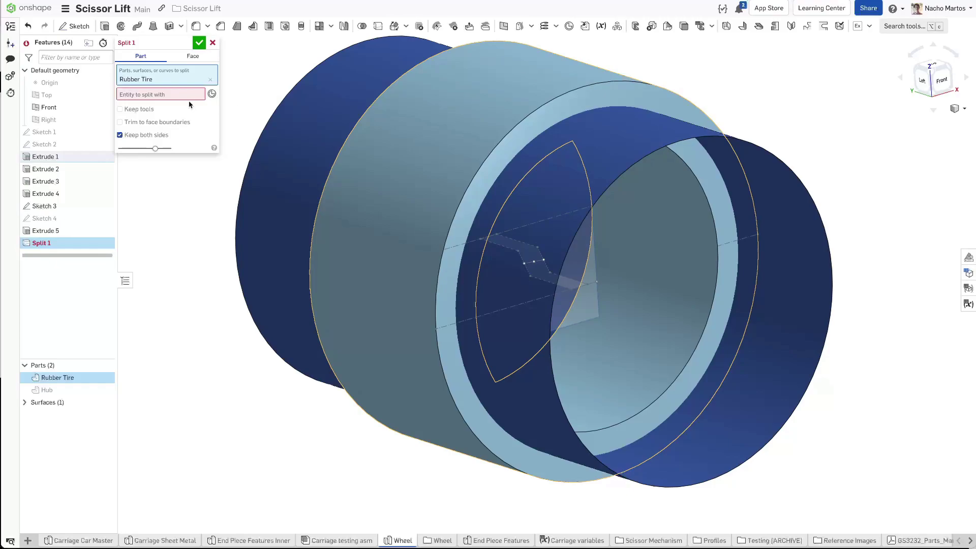
left_click(209, 94)
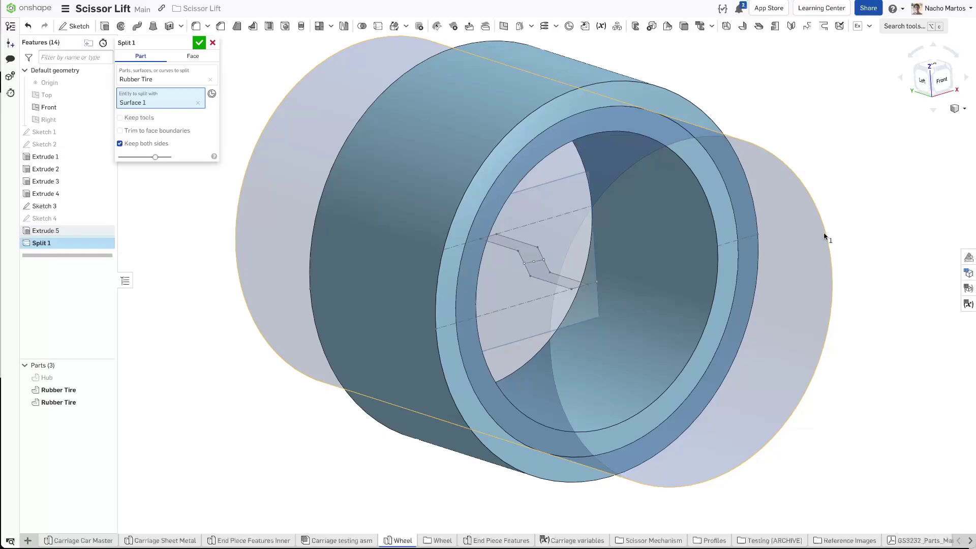
left_click(198, 42)
Step: Extrude the zigzag region of Sketch 3 upward as a Through all Remove cut, merging only with the outer Rubber Tire ring
mouse_move(202, 54)
right_mouse_down()
mouse_move(264, 148)
mouse_move(261, 163)
right_mouse_up()
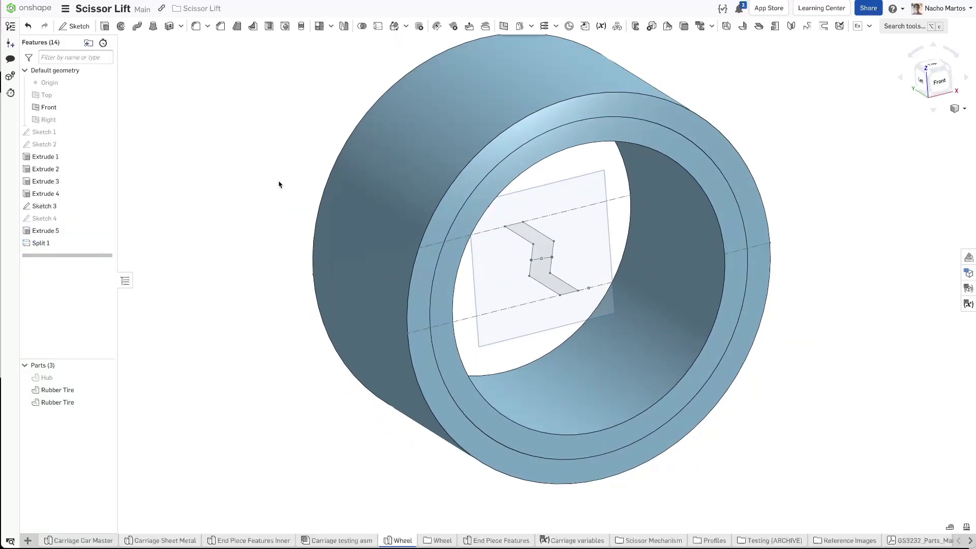
left_click(537, 238)
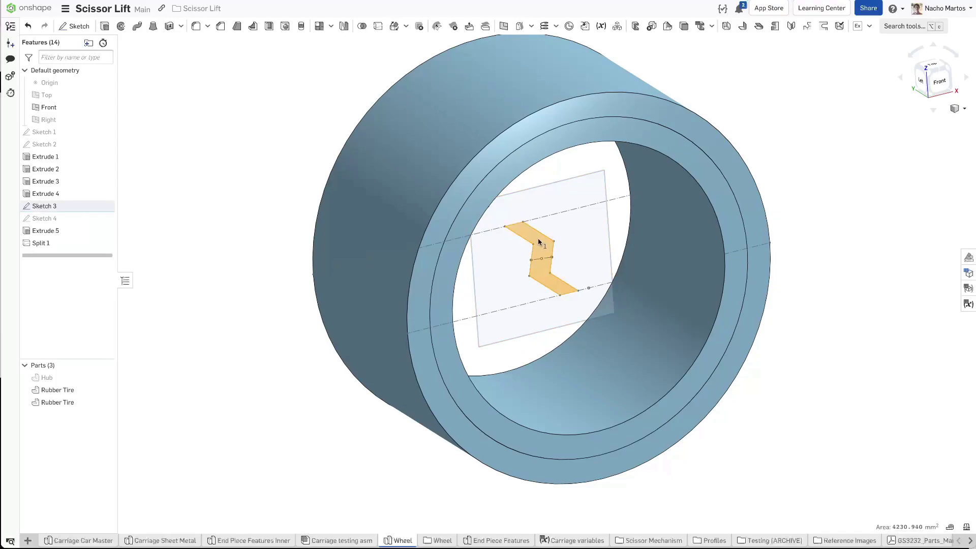
left_click(105, 26)
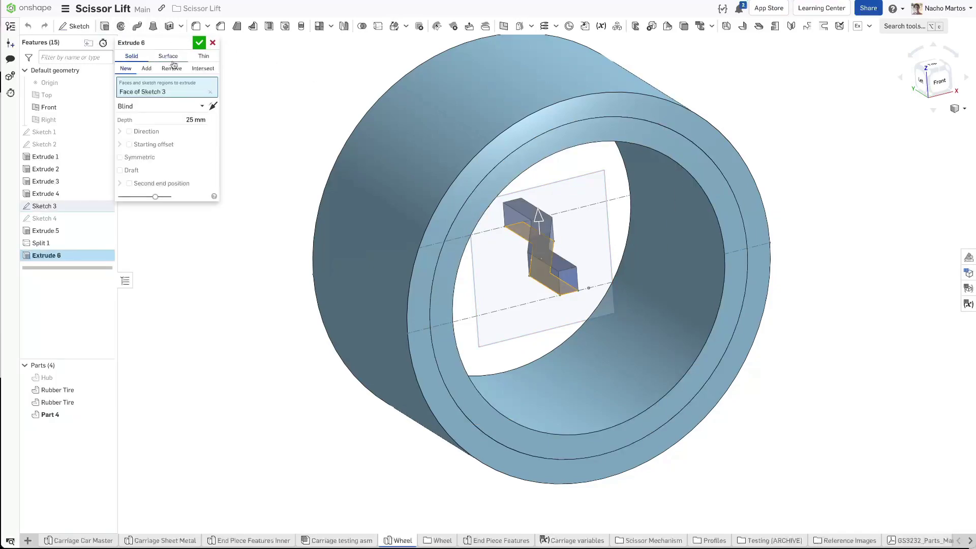
left_click_drag(516, 26, 583, 89)
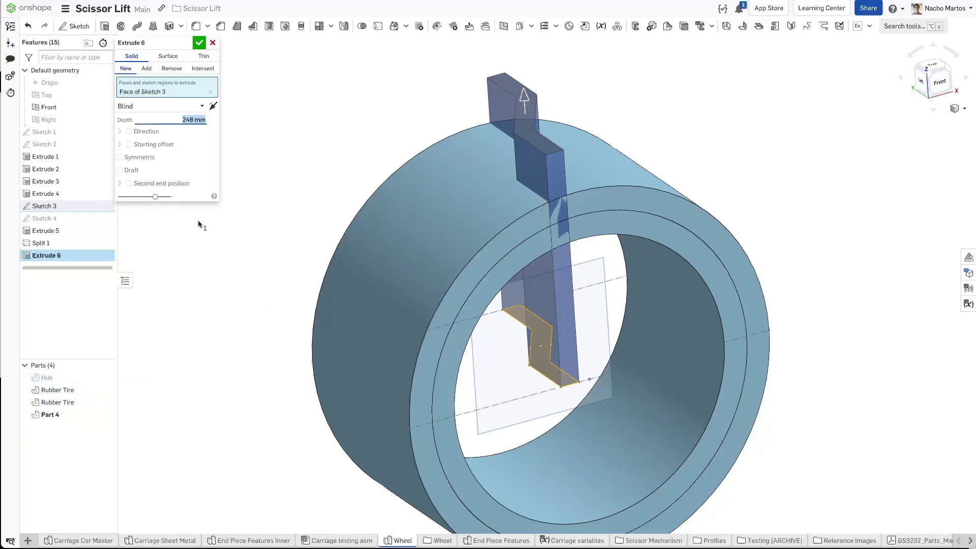
left_click(171, 69)
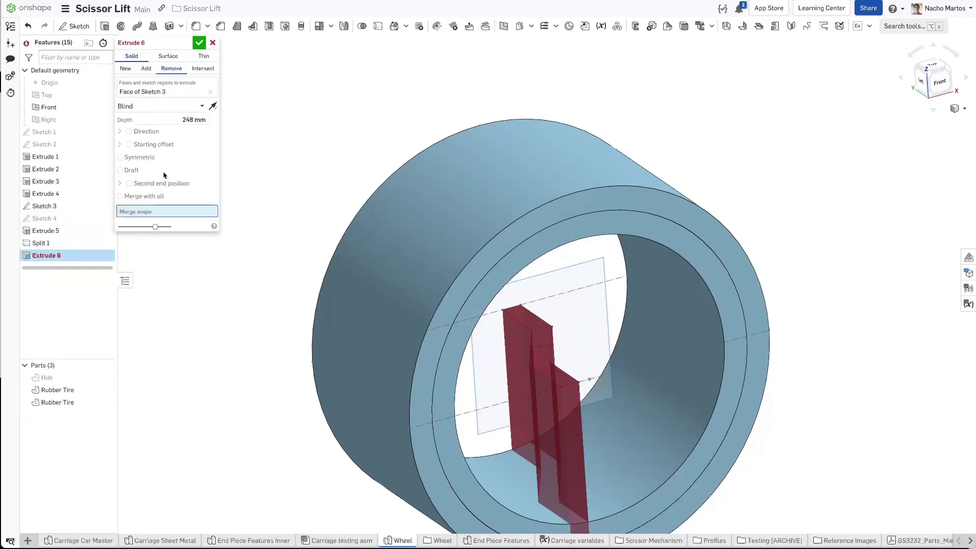
left_click(156, 108)
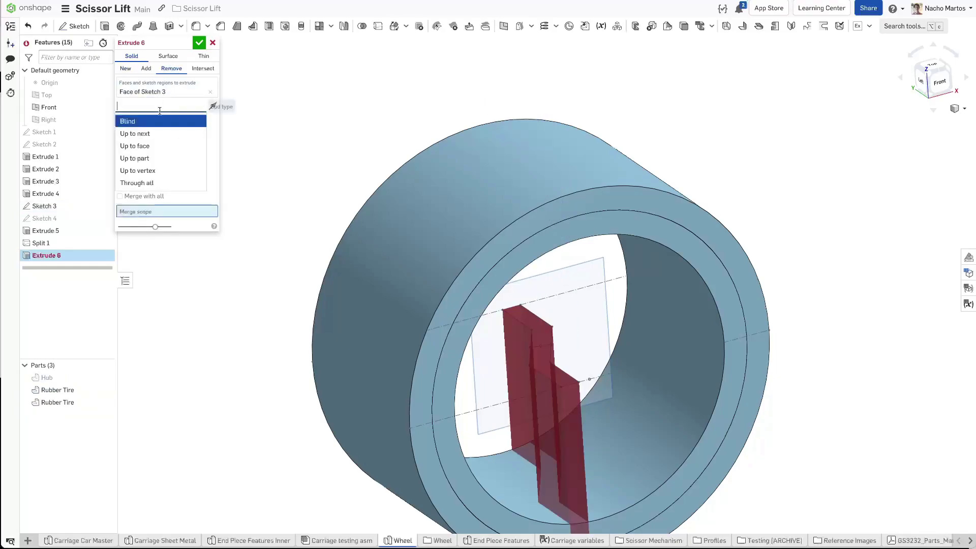
left_click(166, 184)
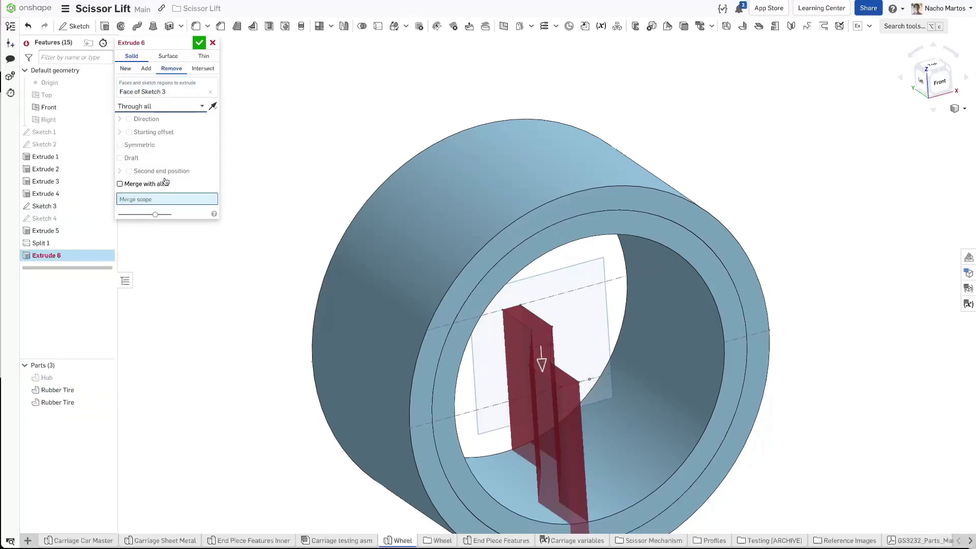
left_click(541, 362)
left_click(475, 208)
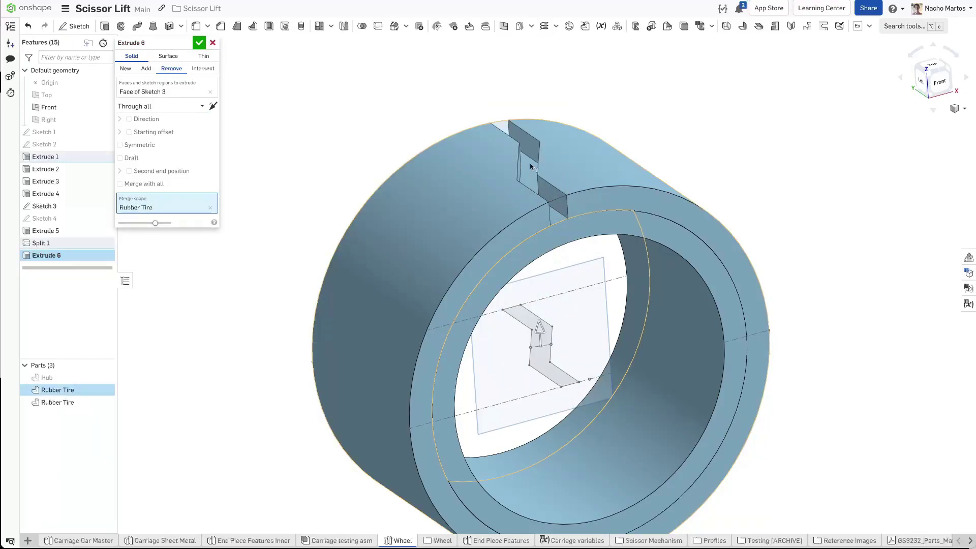
left_click(199, 43)
Step: Create a circular feature pattern of Extrude 6 around the tire's inner circular edge, with Apply per instance enabled
left_click(331, 28)
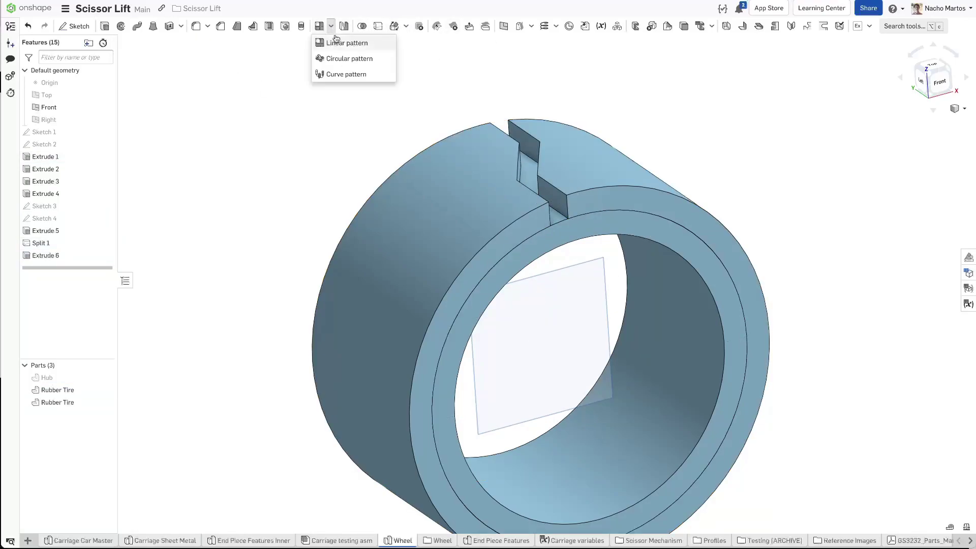
left_click(350, 62)
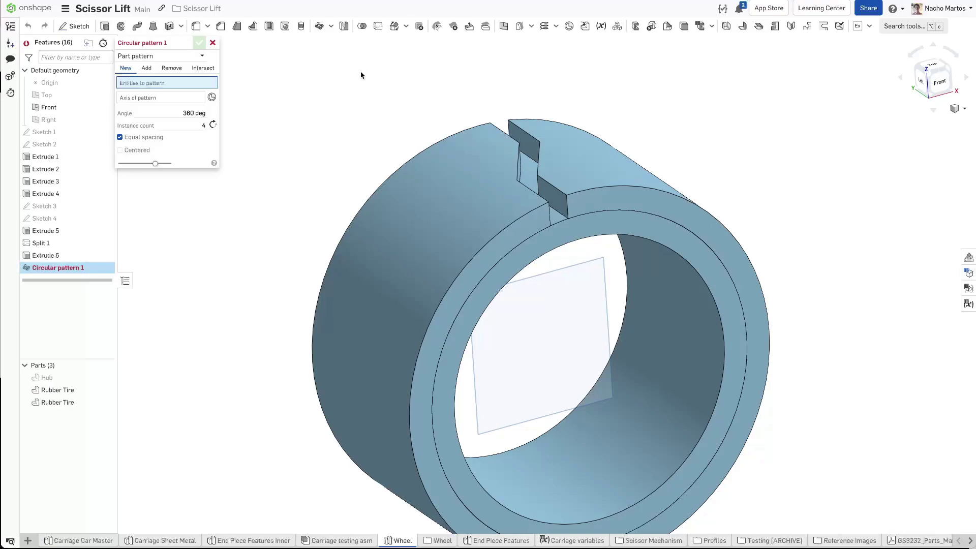
left_click(164, 57)
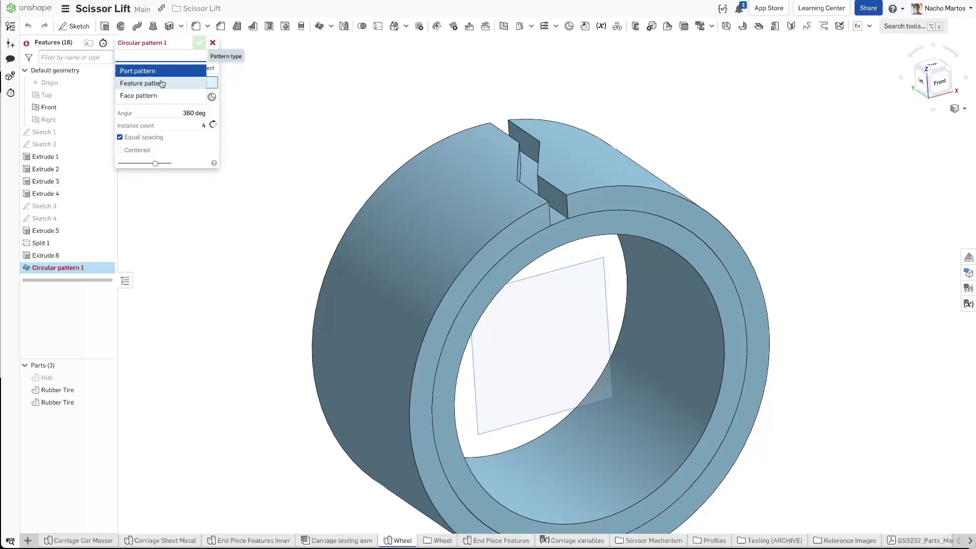
left_click(162, 84)
left_click(59, 257)
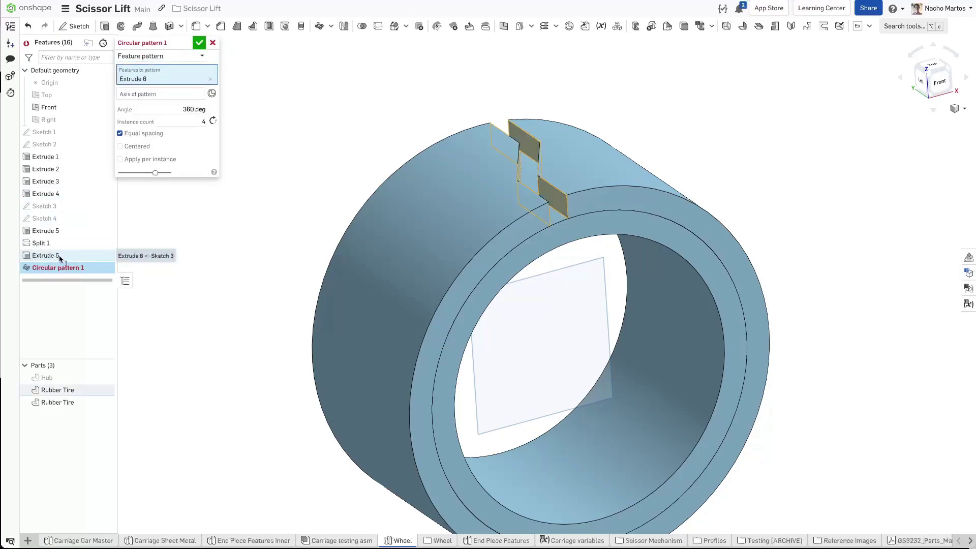
left_click(173, 94)
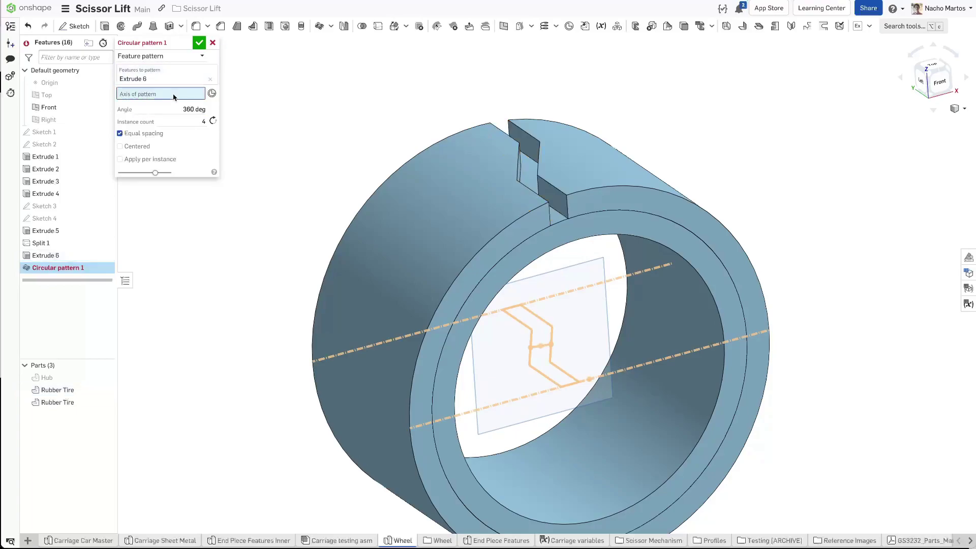
left_click(563, 250)
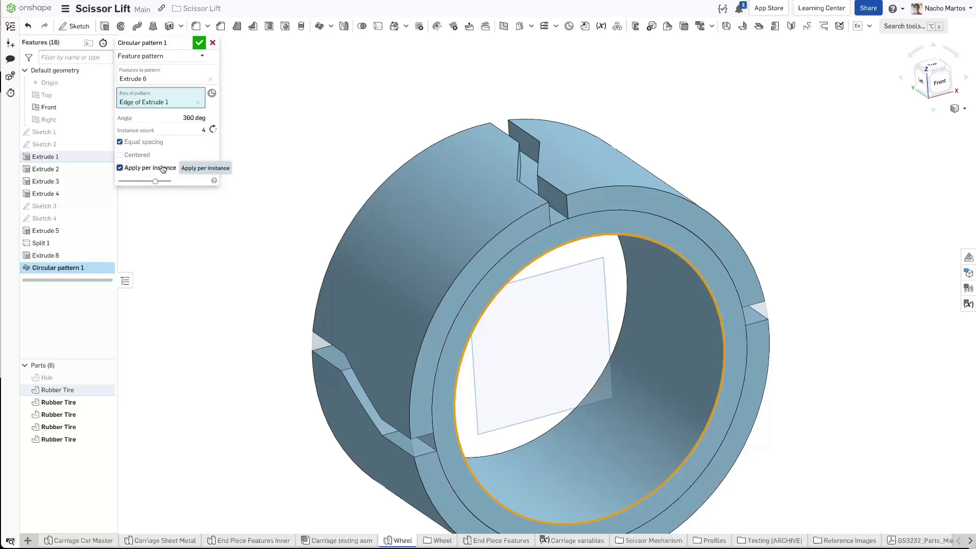
Step: Set the circular pattern's instance count to 12 and finish the pattern
right_click_drag(599, 322, 596, 281)
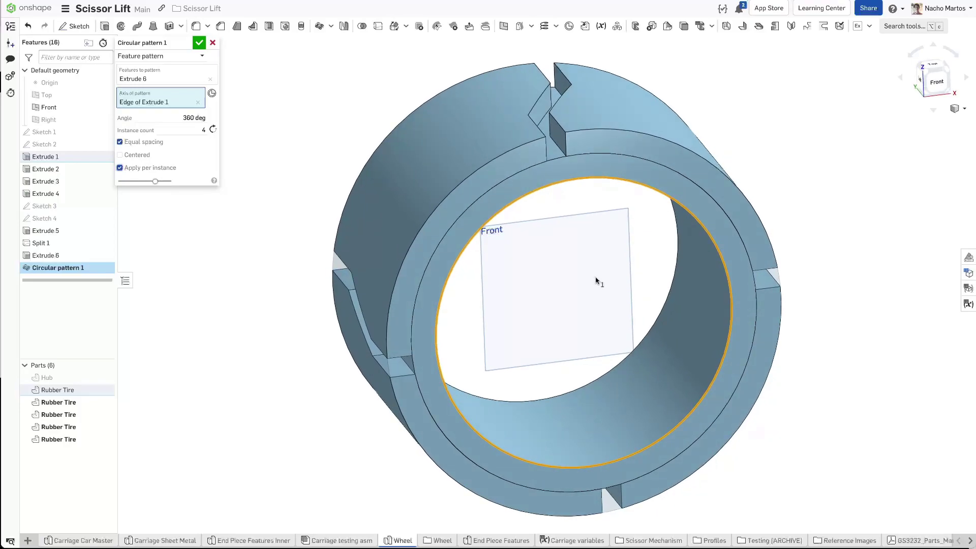
left_click(194, 131)
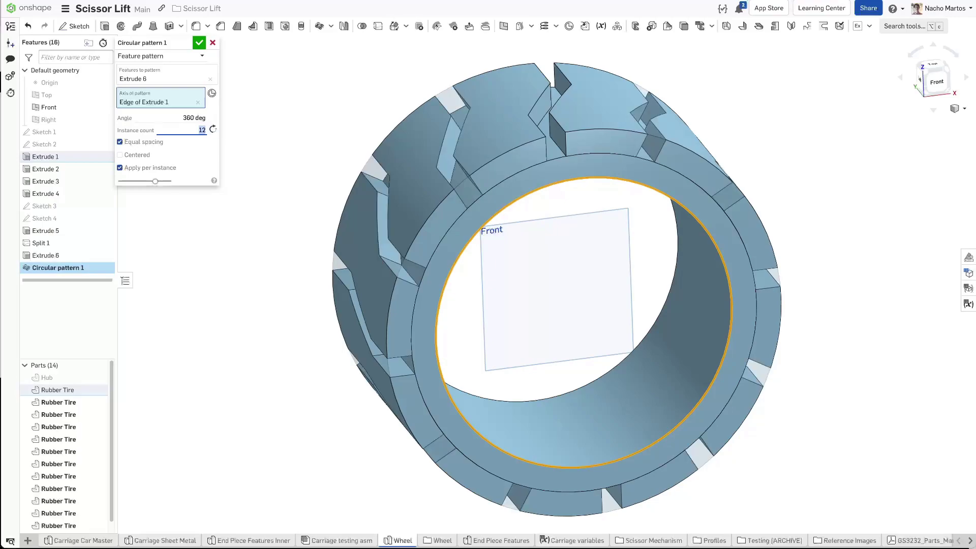
right_click_drag(273, 178, 314, 165)
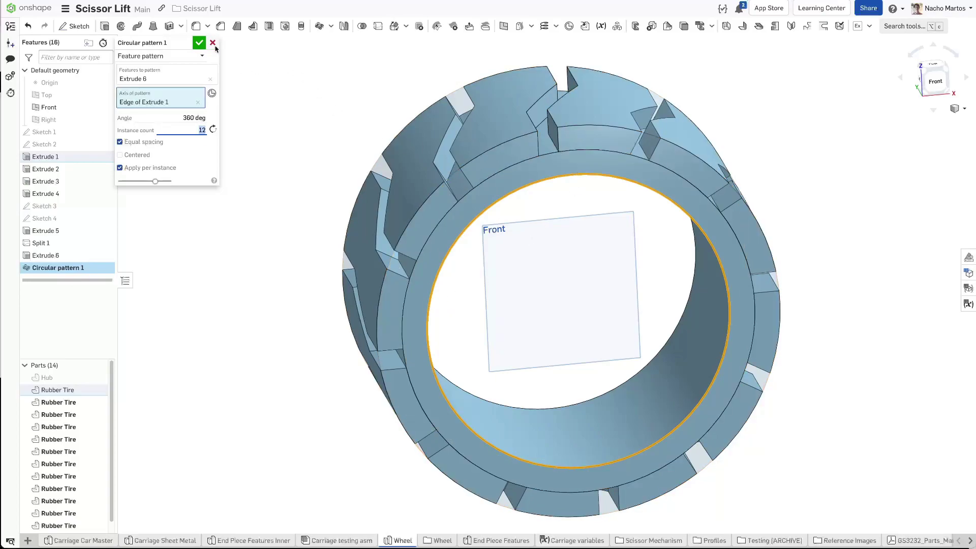
left_click(199, 42)
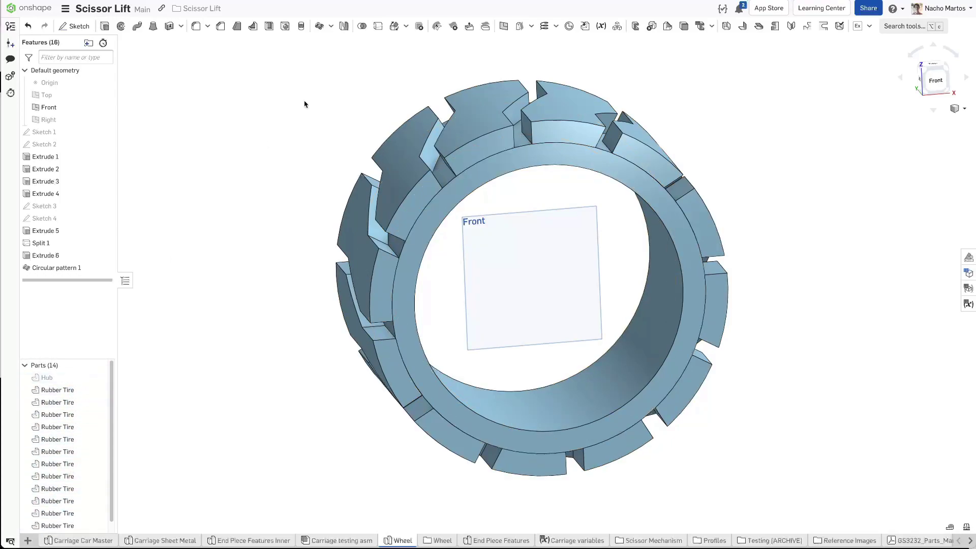
Step: Unite all the Rubber Tire parts into one body with a Boolean union
left_click(360, 26)
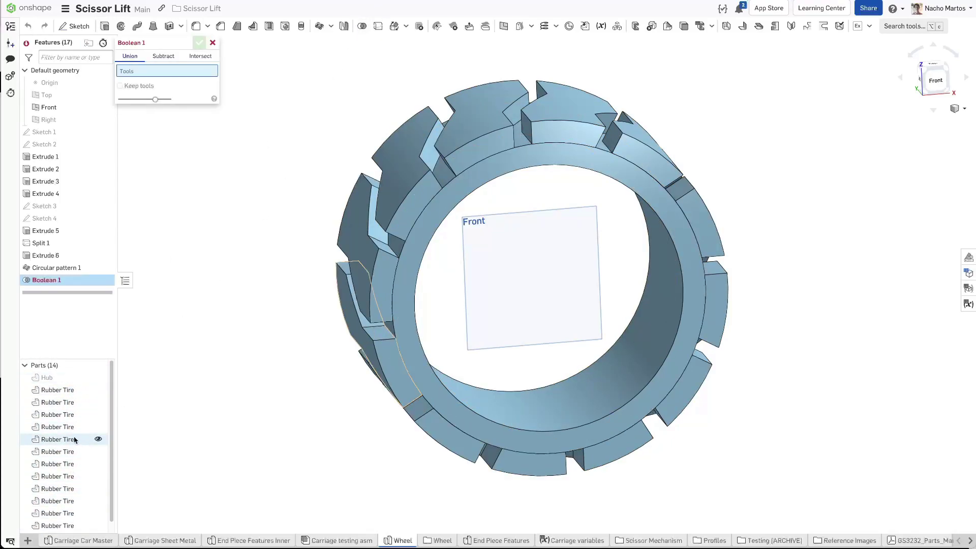
left_click(70, 394)
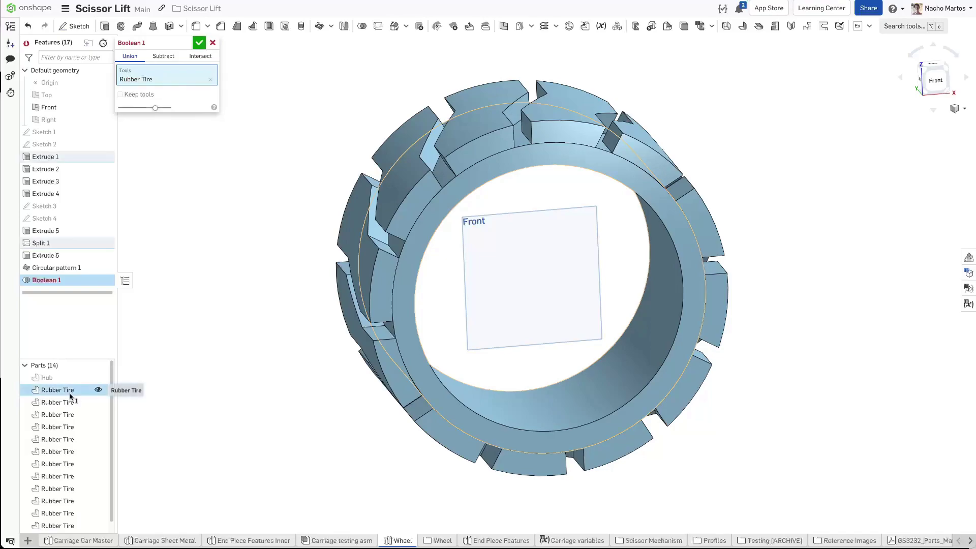
left_click(84, 525, "shift")
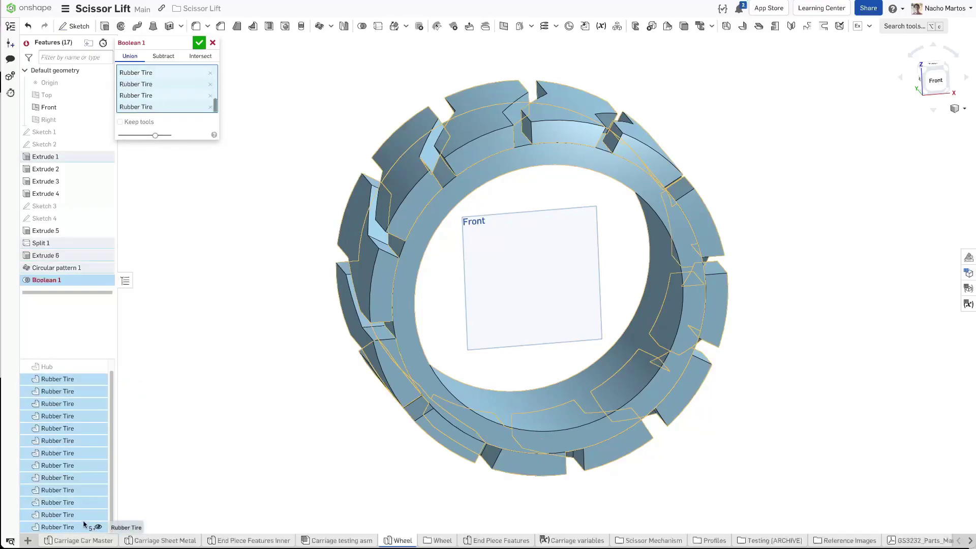
left_click(199, 43)
Step: Hide the default planes and show the Hub part inside the tire
right_click_drag(303, 100, 316, 109)
middle_click_drag(287, 139, 311, 113)
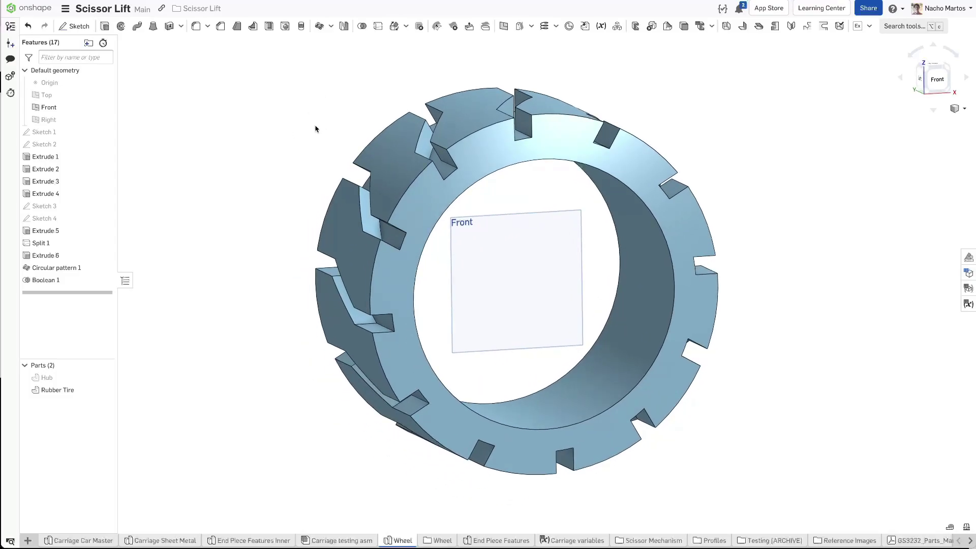
key("p")
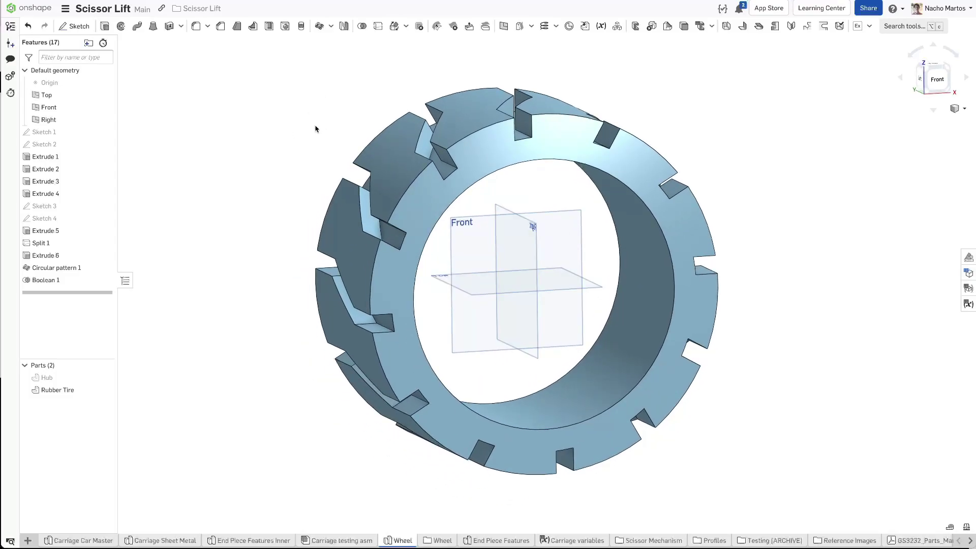
key("p")
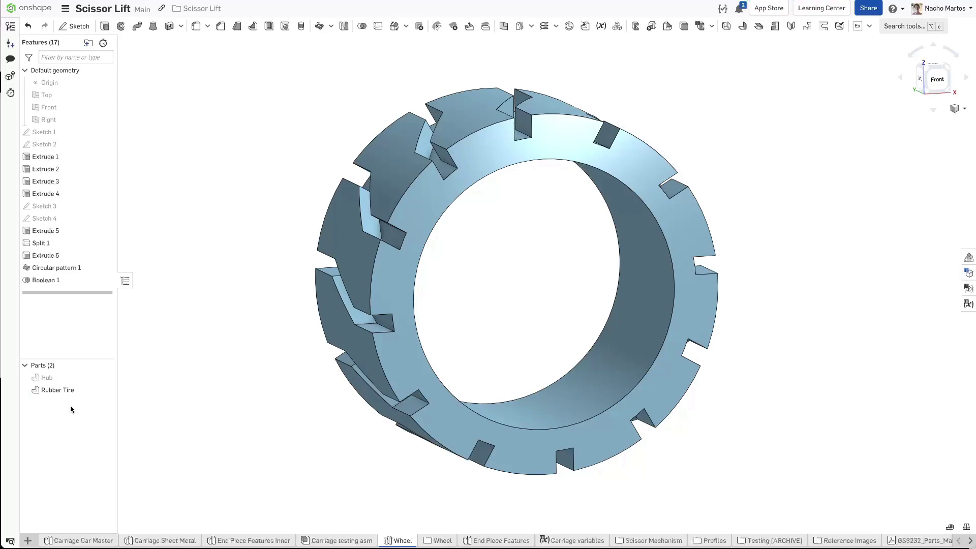
left_click(106, 377)
middle_click_drag(276, 295, 262, 289)
right_click_drag(262, 290, 260, 308)
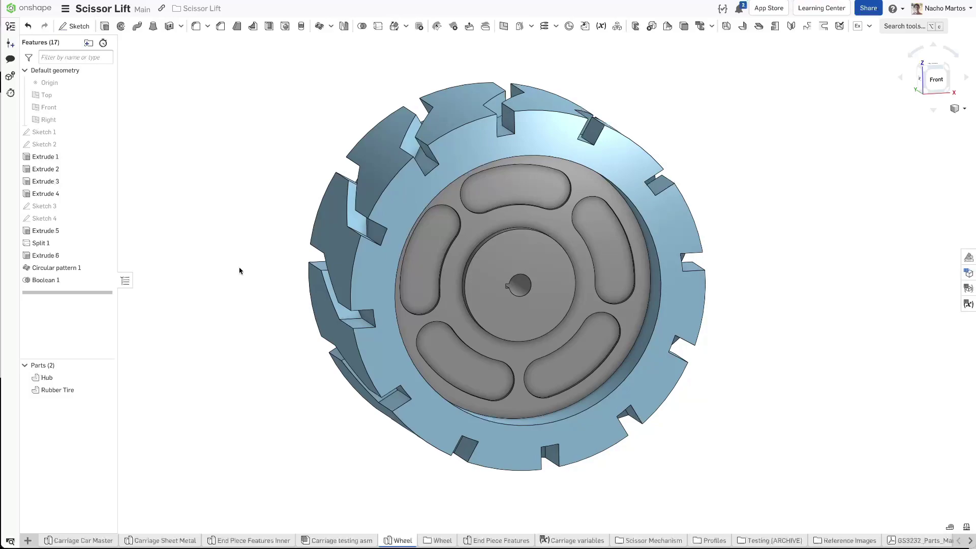
middle_click_drag(268, 206, 280, 225)
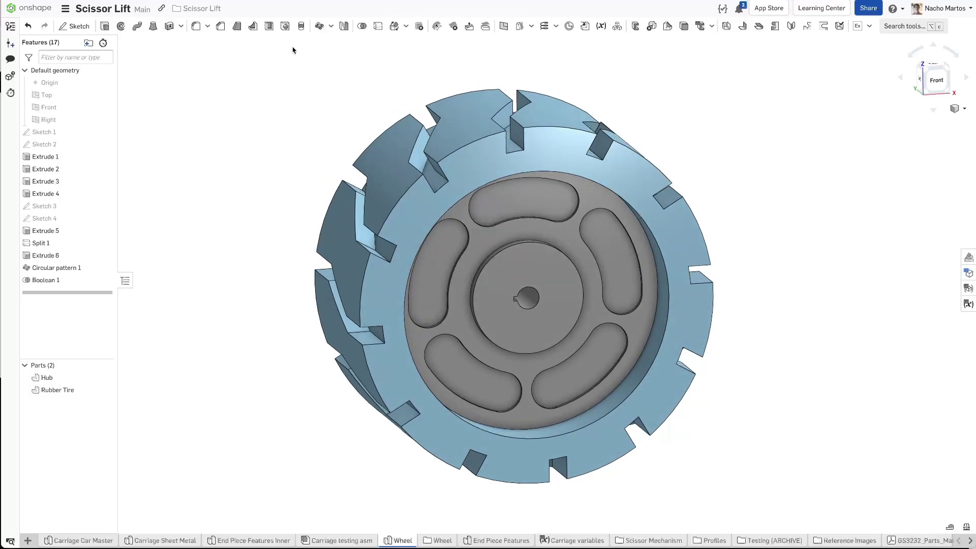
Step: Start a fillet on the outer faces of four neighbouring tread blocks and set its radius to 1 mm
left_click(197, 26)
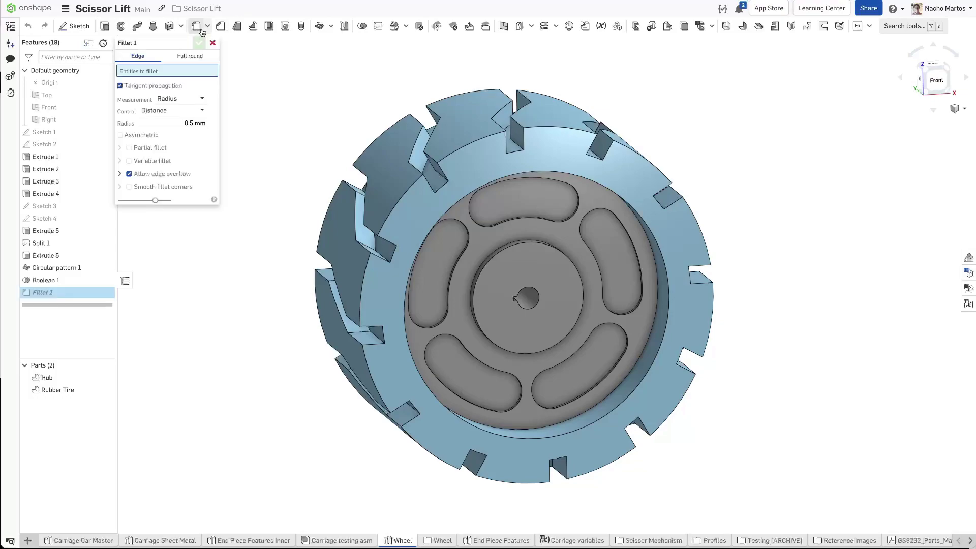
left_click(462, 113)
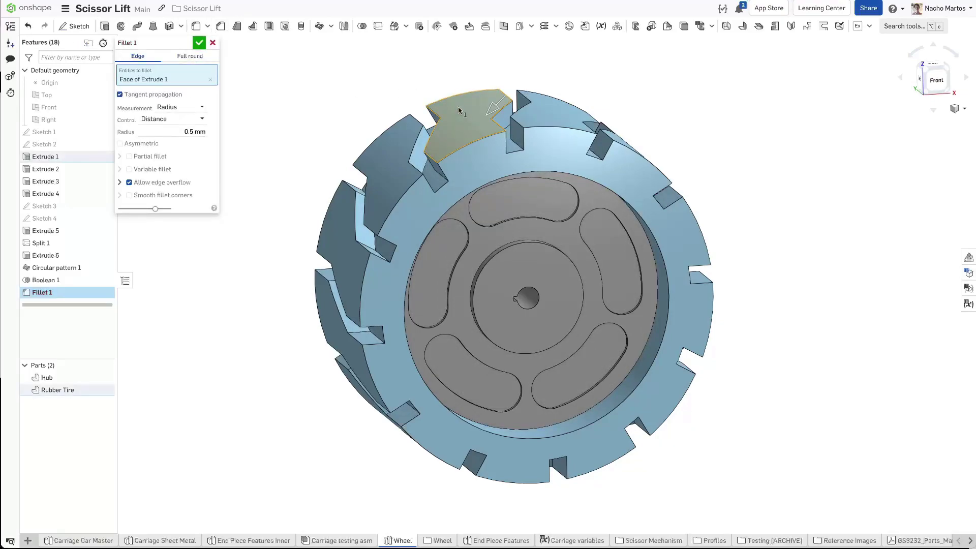
scroll(500, 135, "up", 5)
scroll(500, 135, "up", 3)
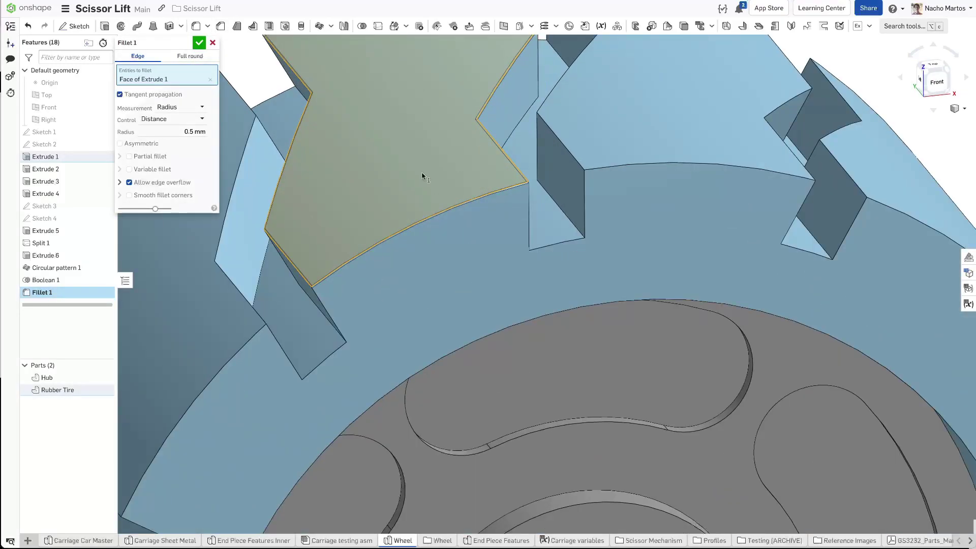
scroll(422, 176, "down", 5)
scroll(385, 157, "up", 1)
left_click(611, 139)
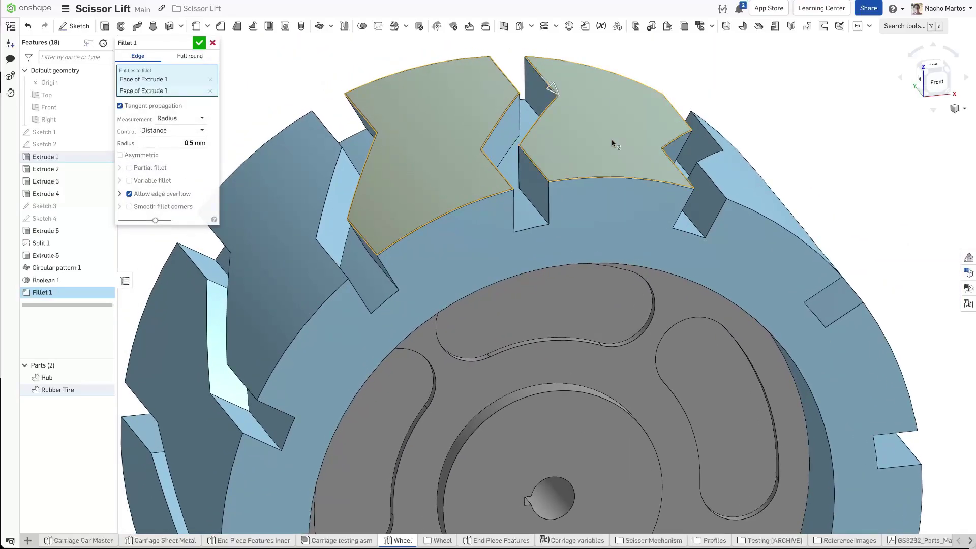
left_click(290, 258)
left_click(769, 192)
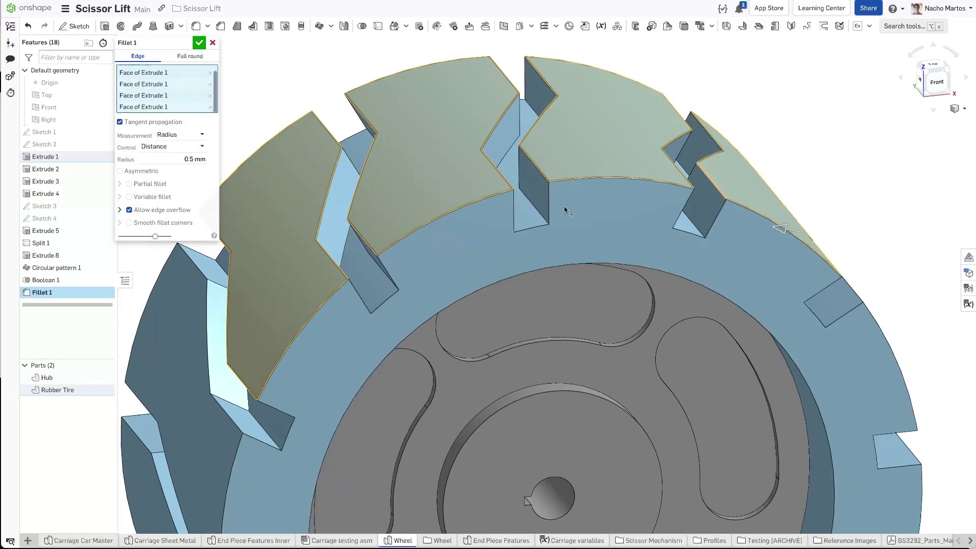
left_click(195, 159)
type("1")
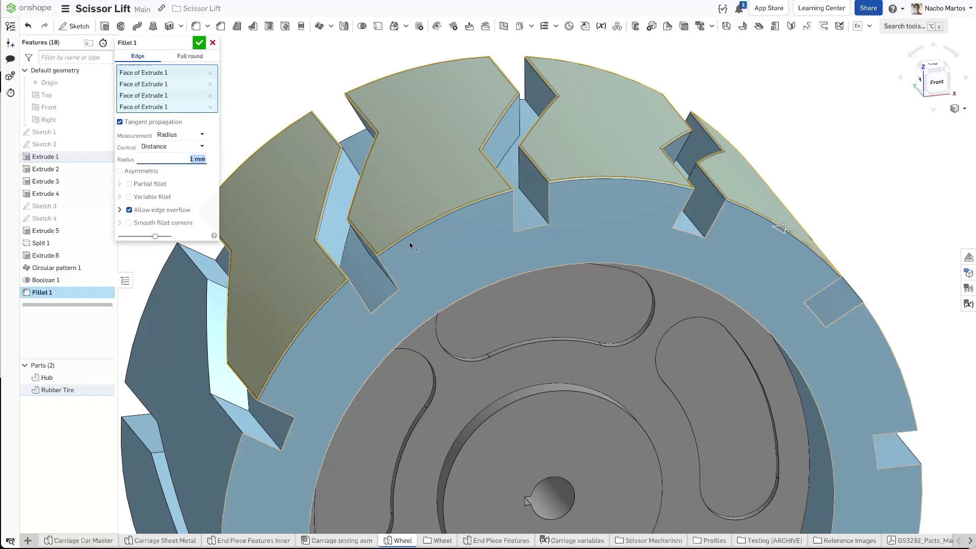
Step: Add the groove floors between the selected tread blocks and the next outer tread faces around the tire to the fillet
left_click(524, 208)
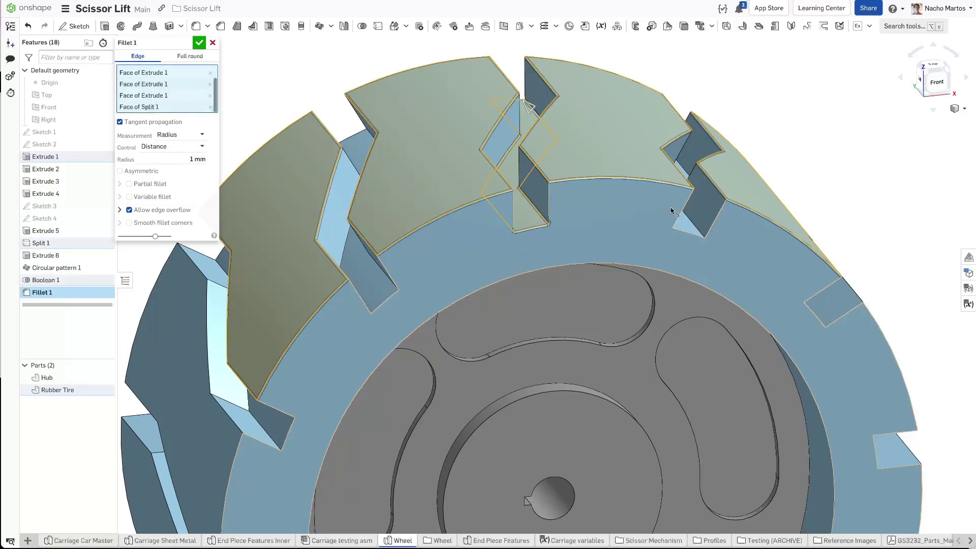
left_click(678, 216)
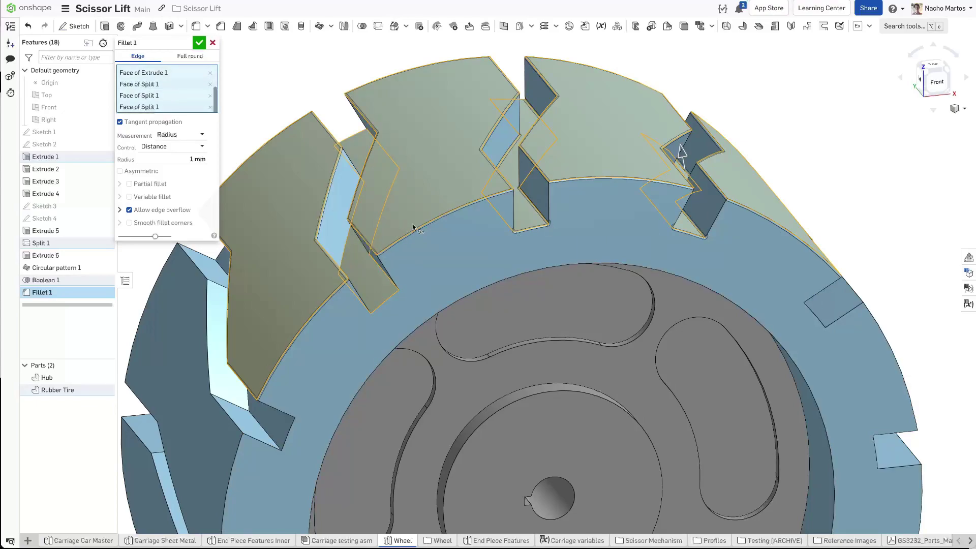
left_click(577, 221)
scroll(577, 221, "down", 2)
right_click_drag(701, 247, 647, 258)
left_click(804, 267)
left_click(647, 259)
left_click(706, 349)
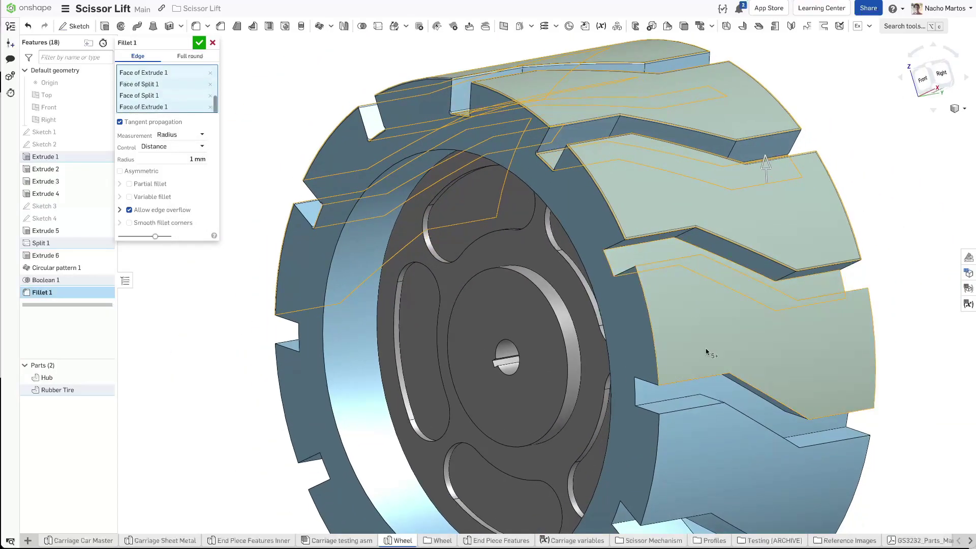
Step: Extend the fillet selection to the tread block and groove floors on the lower side of the tire
middle_click_drag(706, 348, 654, 280)
middle_click_drag(675, 395, 628, 303)
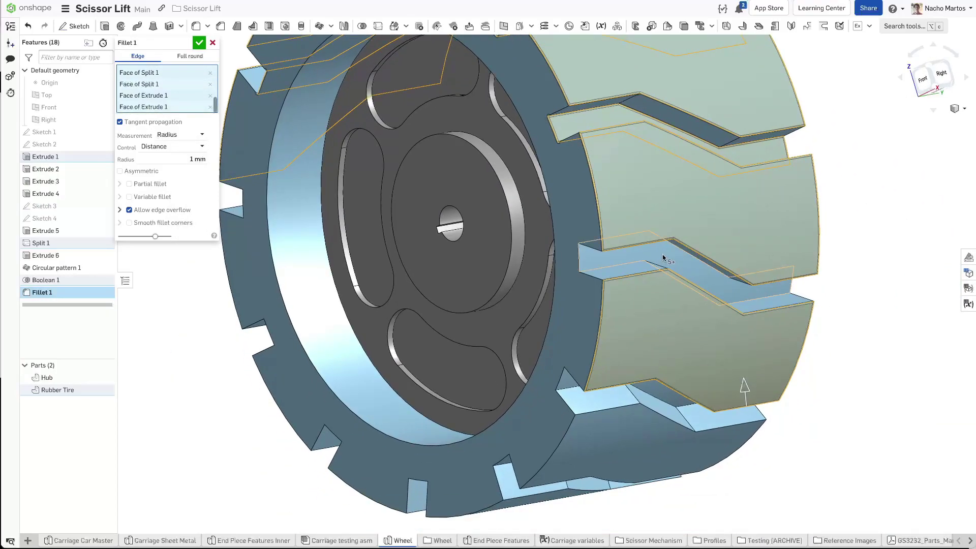
right_click_drag(612, 390, 611, 304)
left_click(611, 303)
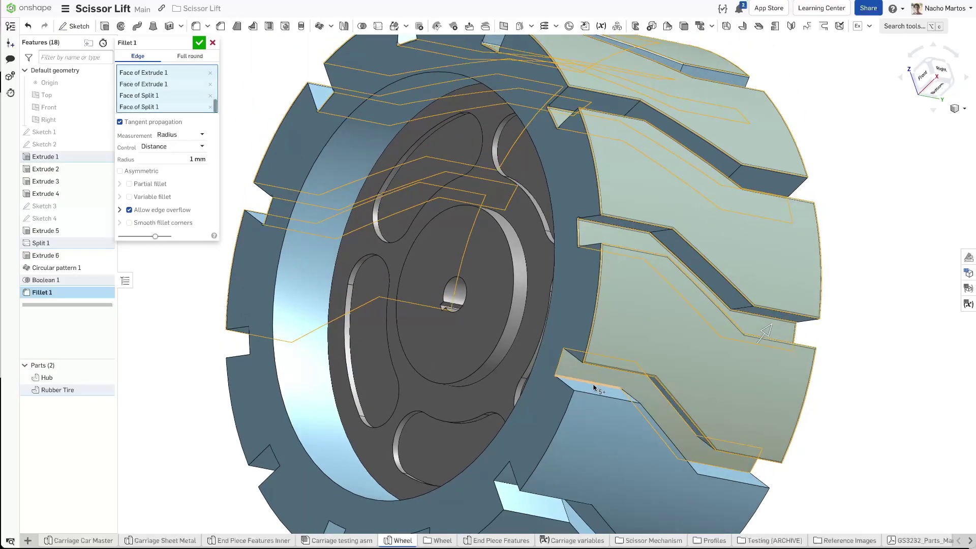
Step: Add the outer faces and groove floors of the tread blocks along the tire's underside to the fillet
right_click_drag(612, 358, 465, 406)
left_click(447, 417)
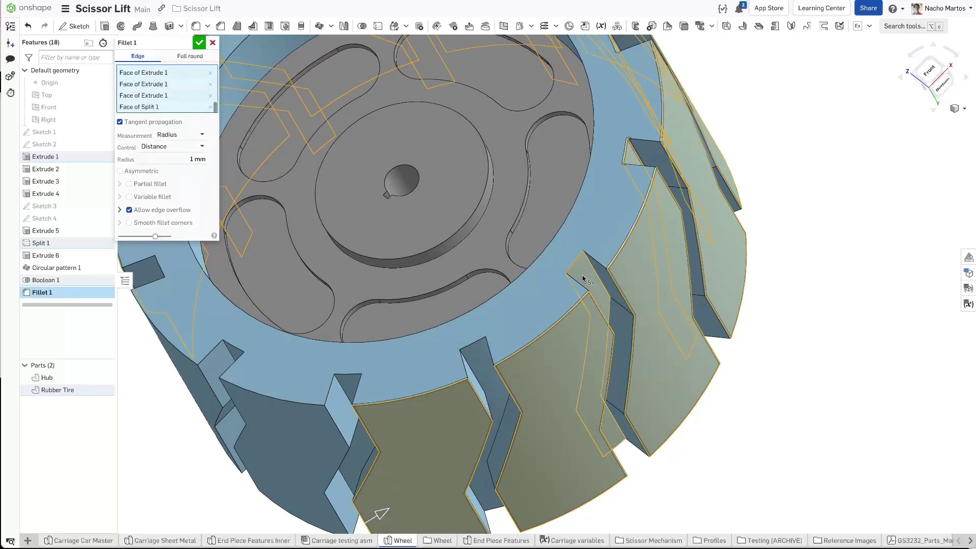
left_click(478, 360)
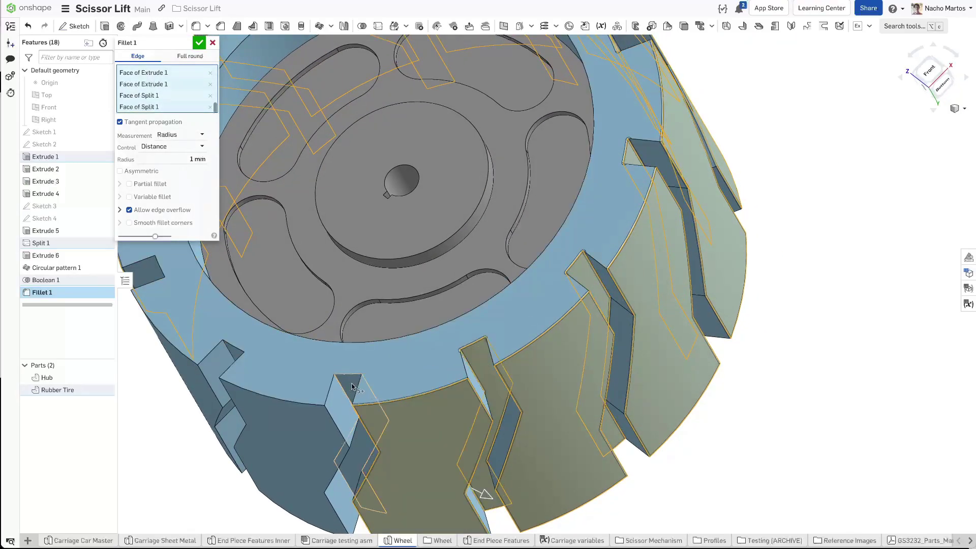
left_click(349, 389)
left_click(302, 430)
Step: Add the last unselected tread block faces and groove floors to complete the fillet selection around the tire
right_click_drag(303, 430, 419, 358)
left_click(344, 300)
left_click(285, 313)
right_click_drag(356, 332, 533, 188)
left_click(355, 298)
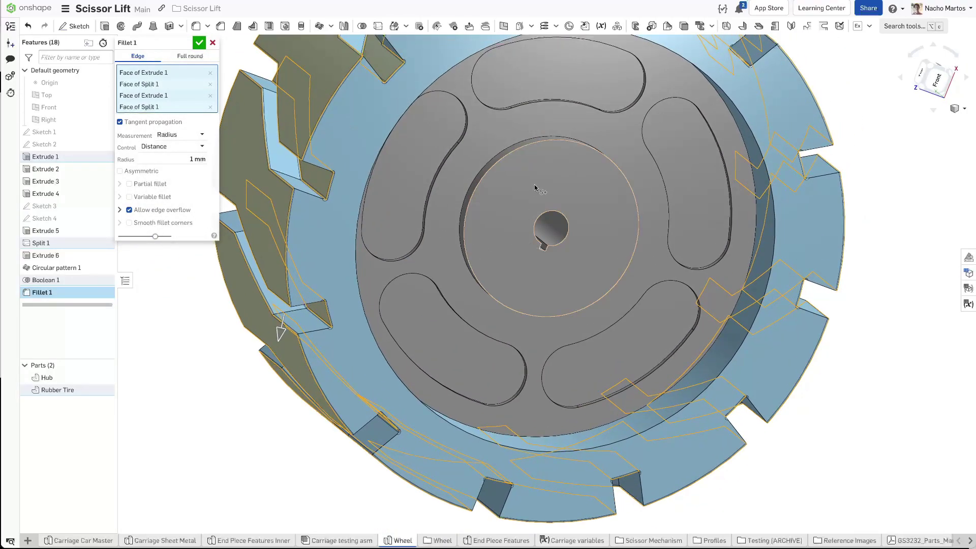
Step: Add the front circular edge of the hub's central boss to the fillet and try including the surrounding disc face
left_click(560, 139)
right_click_drag(560, 145, 590, 144)
scroll(589, 146, "up", 3)
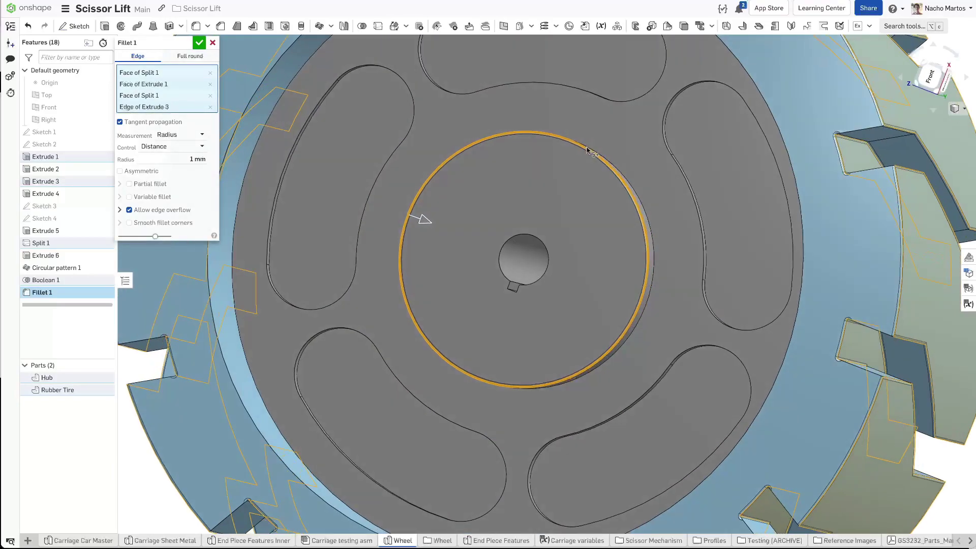
left_click(616, 133)
right_click_drag(611, 145, 619, 144)
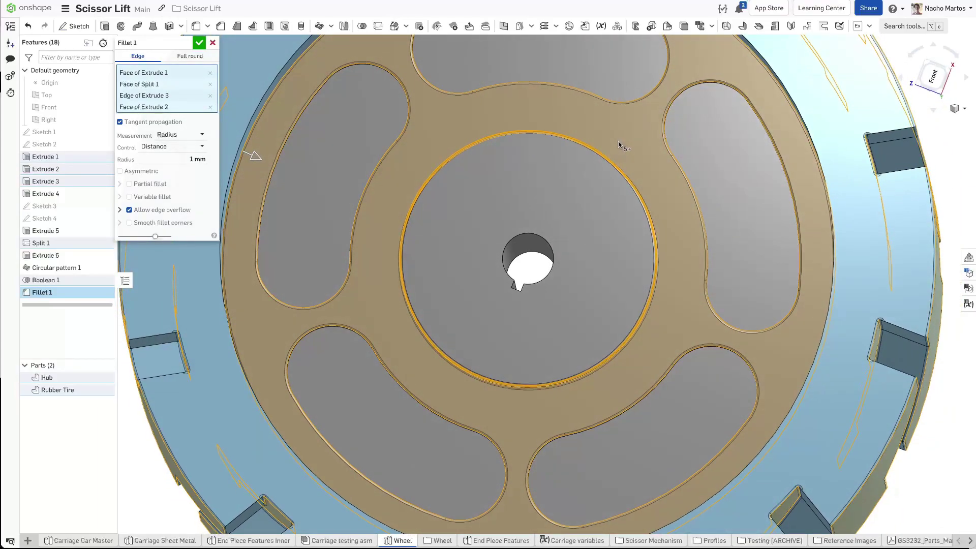
left_click(486, 116)
Step: Add the rear circular edge of the hub's central boss and finish the fillet
scroll(511, 119, "down", 3)
right_click_drag(527, 120, 533, 158)
right_click_drag(579, 182, 657, 207)
left_click(719, 214)
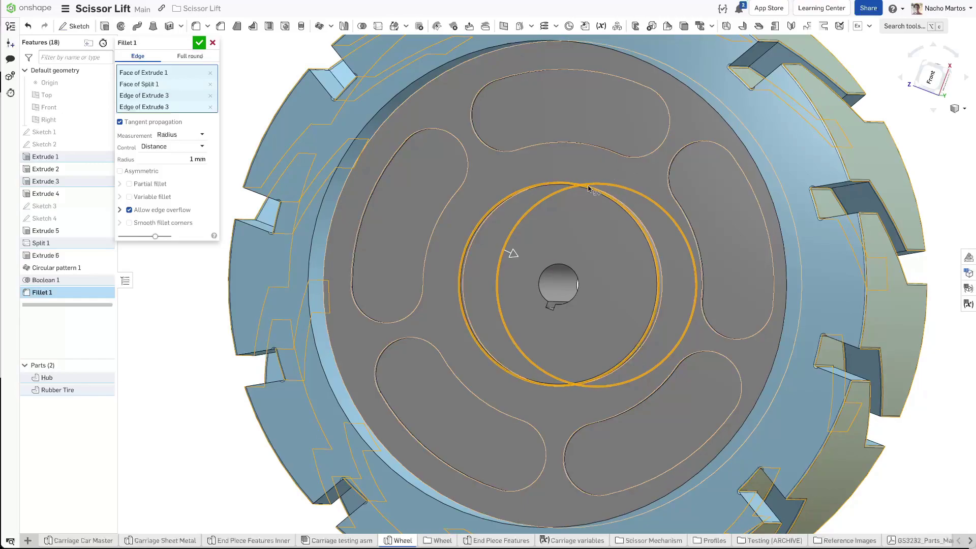
left_click(198, 45)
Step: Show Sketch 2 and hide all the parts
right_click_drag(399, 163, 442, 168)
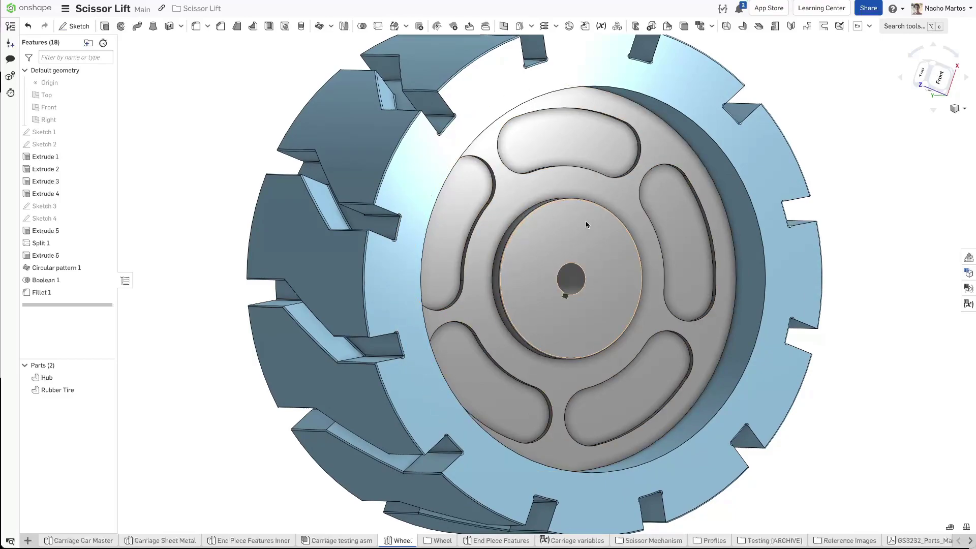
right_click_drag(592, 218, 591, 100)
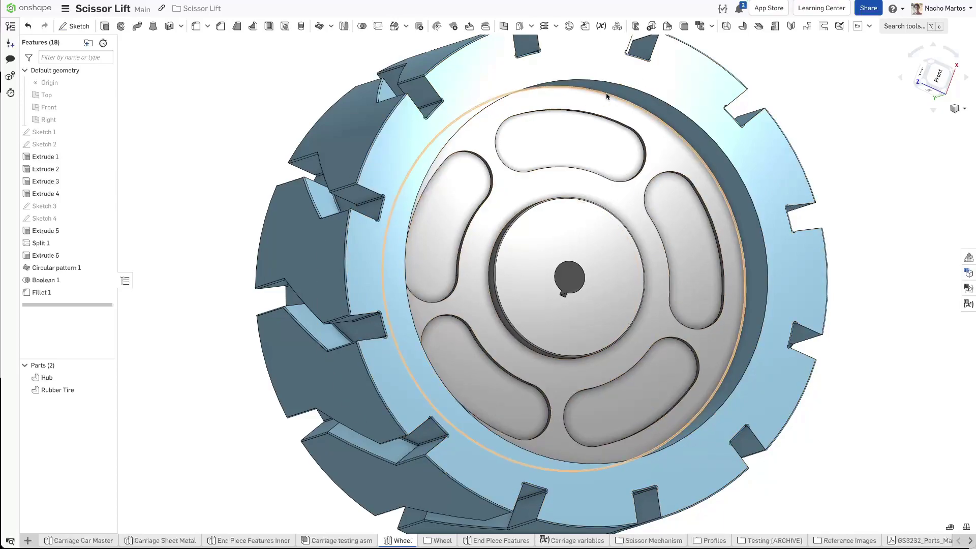
right_click_drag(612, 100, 619, 104)
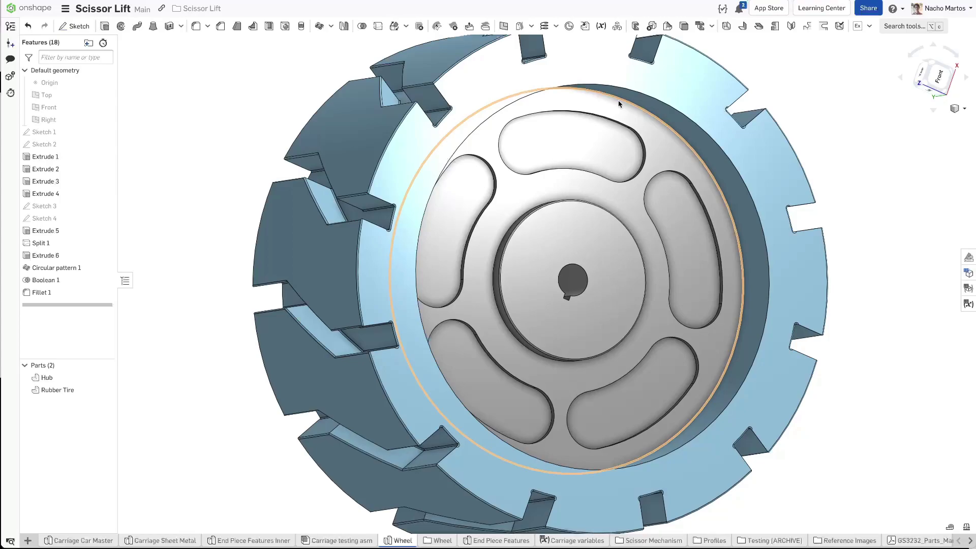
left_click(103, 145)
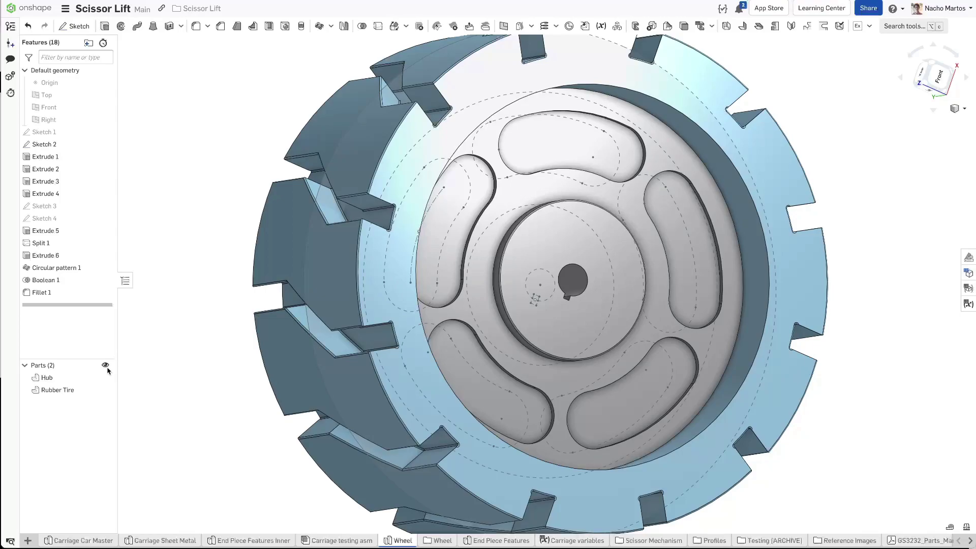
left_click(105, 366)
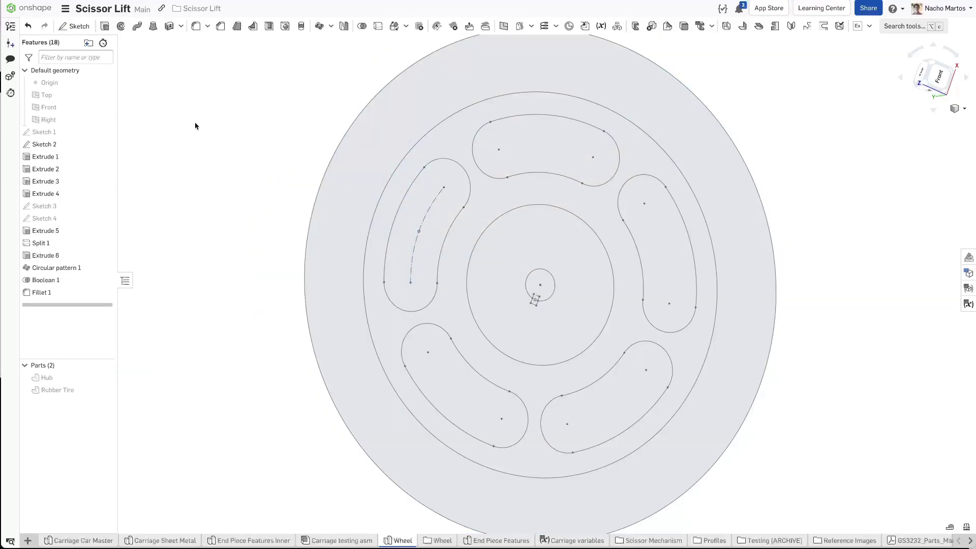
Step: Start a new surface extrude of the Sketch 2 circle that matches the tire's inner diameter
left_click(104, 27)
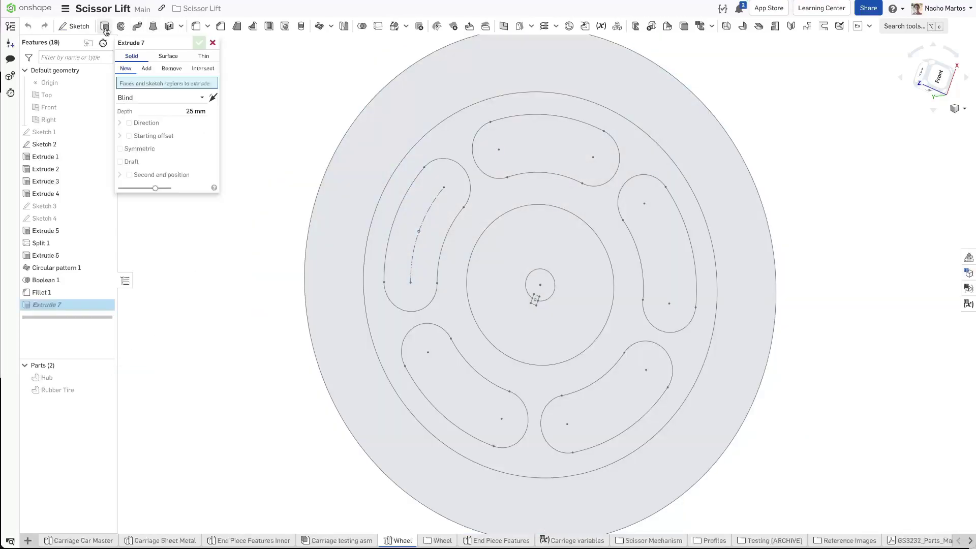
left_click(168, 57)
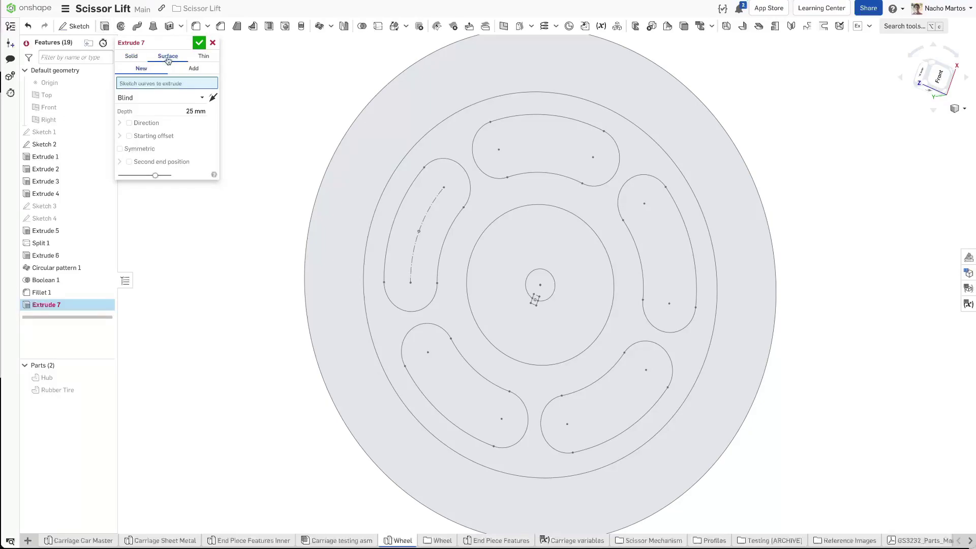
left_click(502, 100)
mouse_move(483, 95)
right_mouse_down()
mouse_move(517, 112)
mouse_move(509, 112)
right_mouse_up()
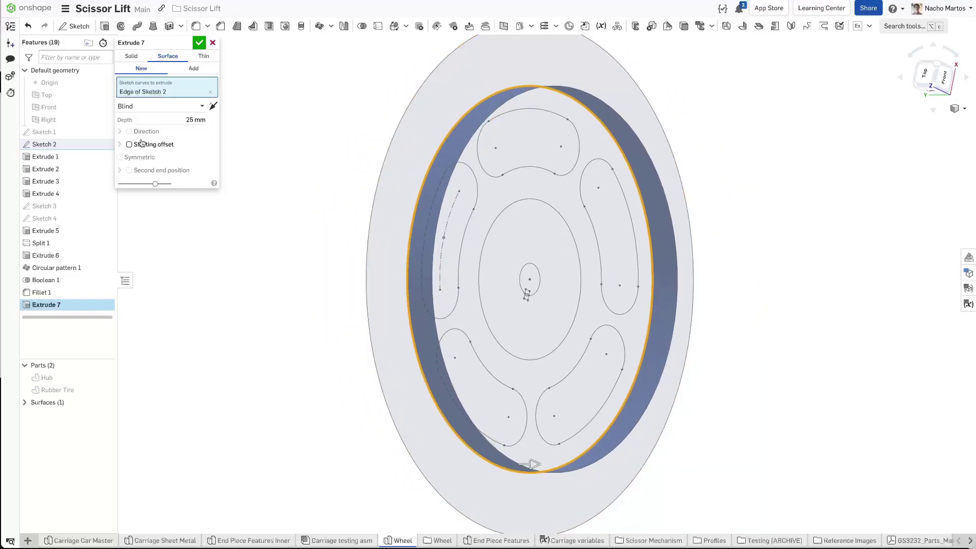
Step: Try the Symmetric option on the surface extrude
left_click(121, 157)
right_click_drag(276, 150, 297, 150)
scroll(296, 149, "up", 2)
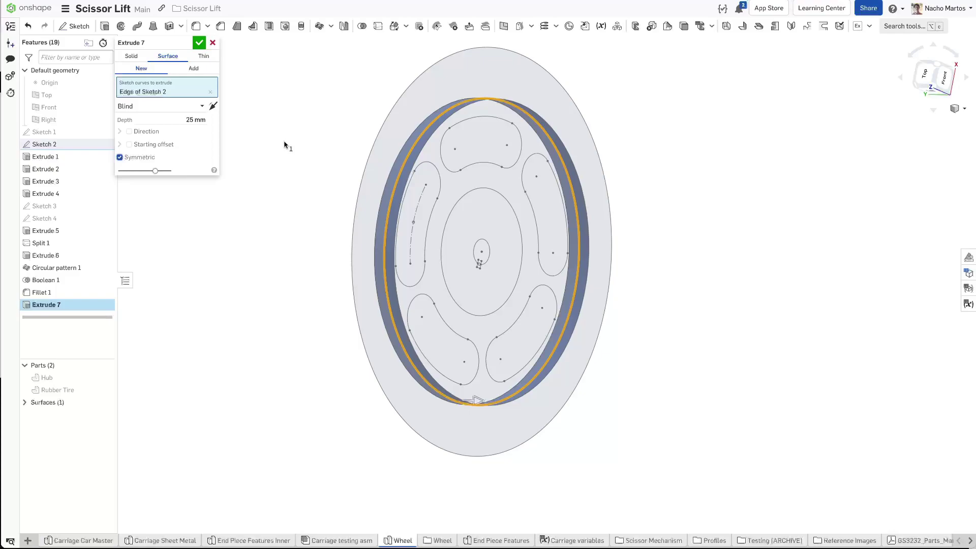
left_click(149, 159)
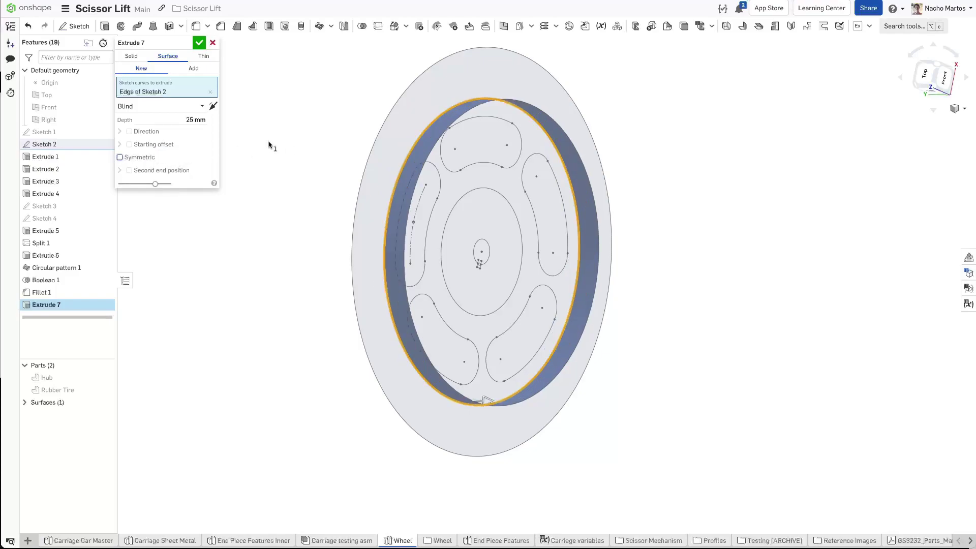
Step: Show the parts again, end the surface extrude up to the Rubber Tire's front side face, and finish it
middle_click_drag(285, 131, 314, 153)
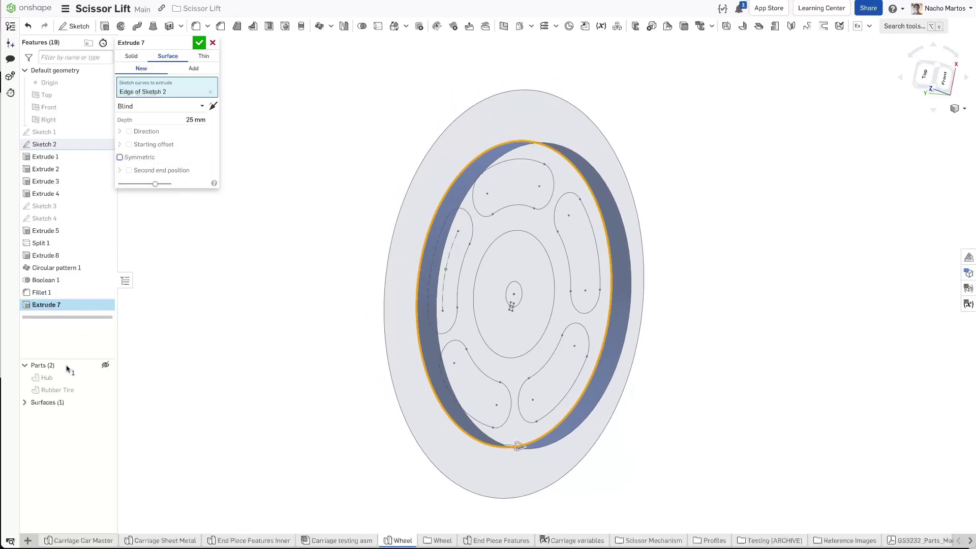
left_click(106, 366)
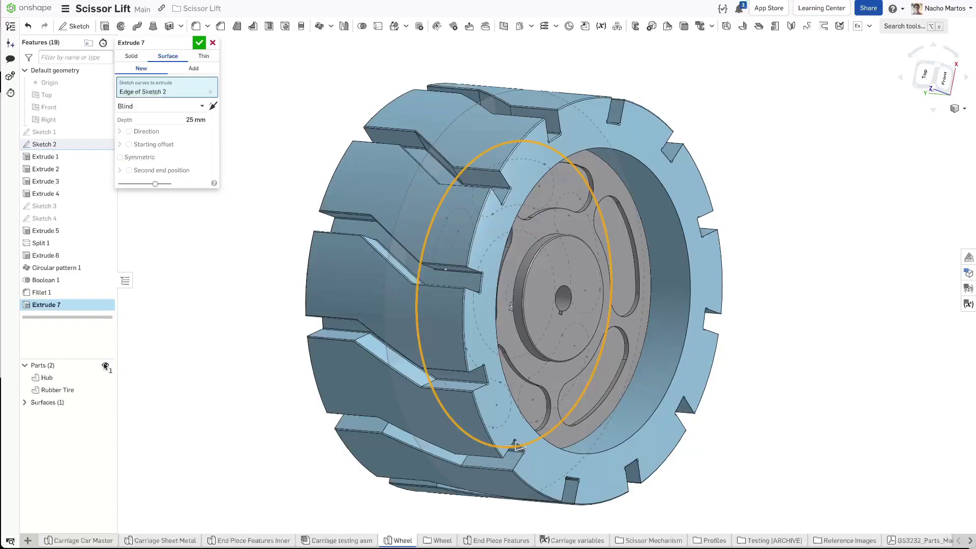
right_click_drag(242, 268, 327, 184)
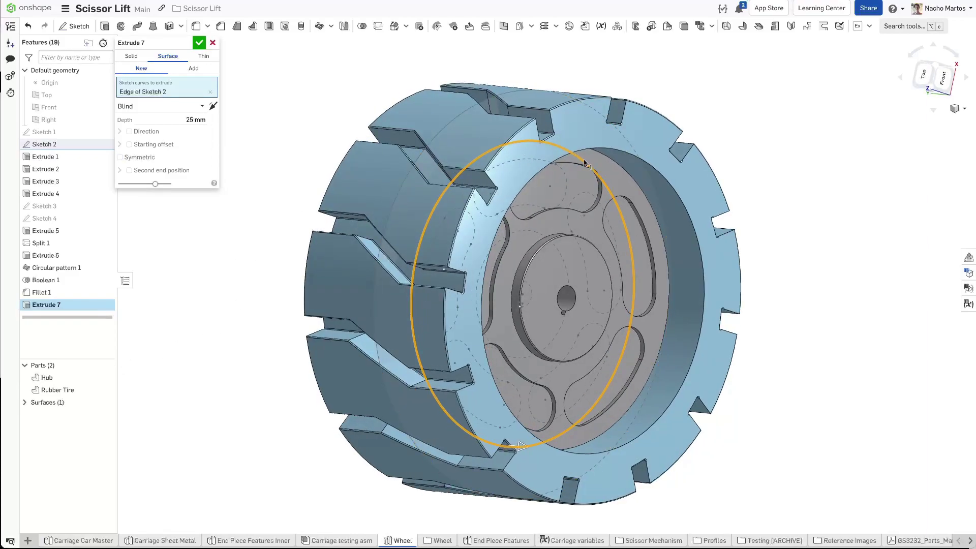
left_click(151, 107)
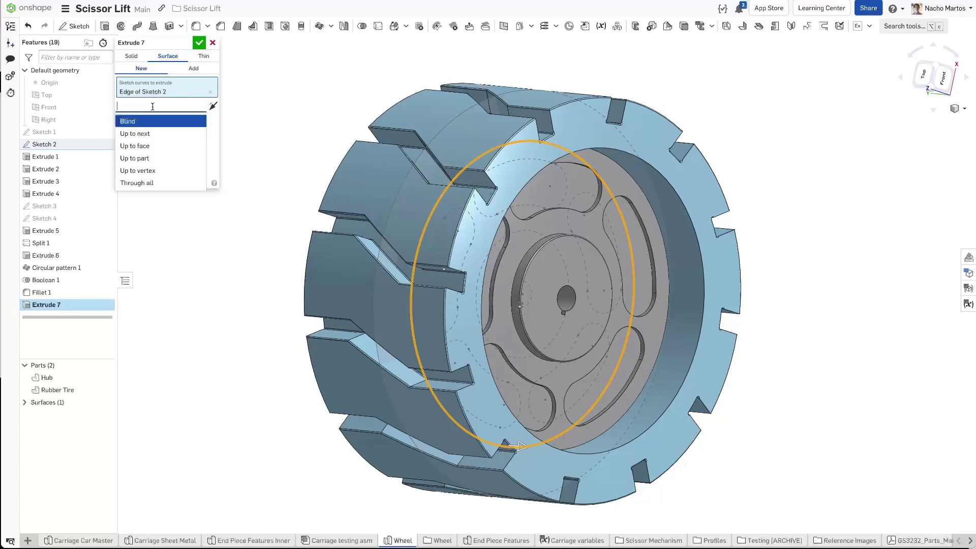
left_click(165, 146)
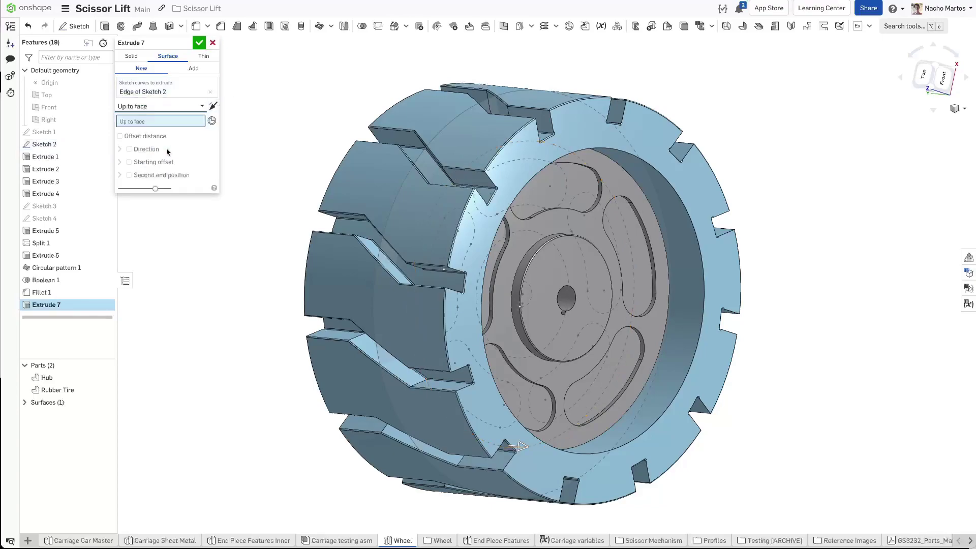
left_click(582, 134)
scroll(684, 255, "up", 5)
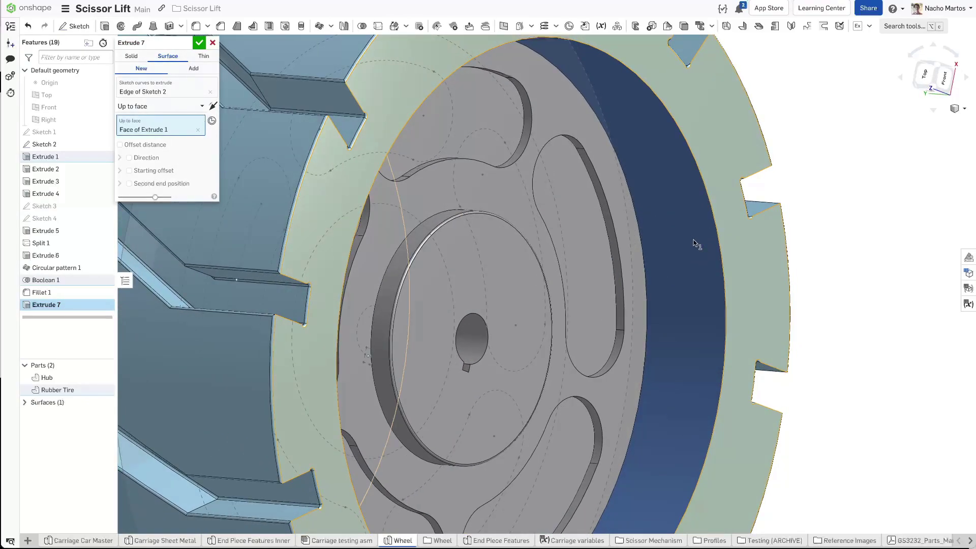
scroll(694, 243, "down", 2)
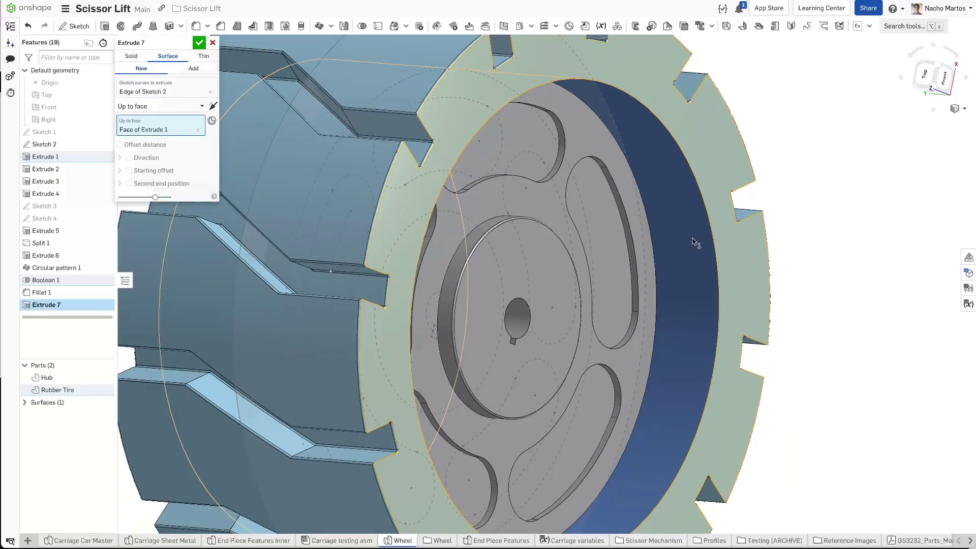
scroll(694, 243, "up", 1)
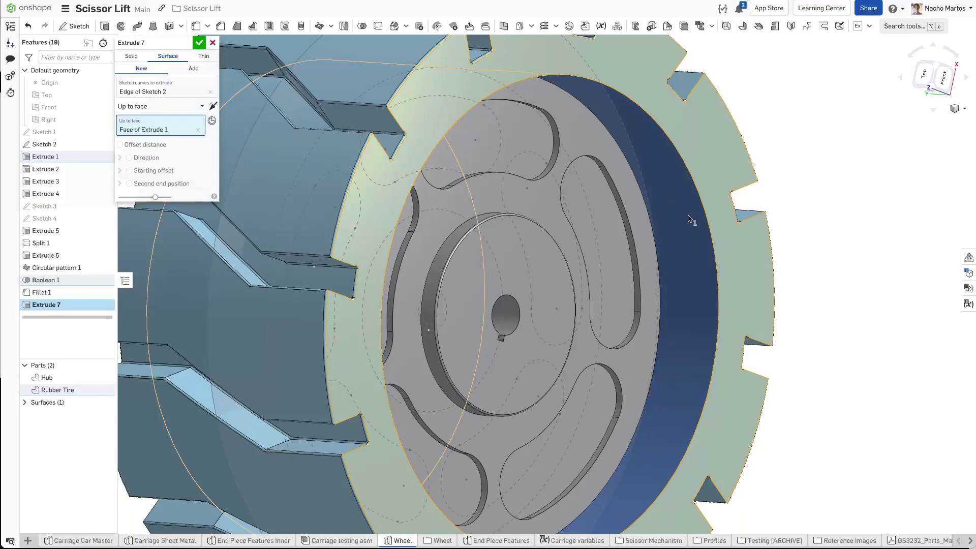
left_click(199, 43)
Step: Hide the Rubber Tire to expose the new surface around the hub
key("y")
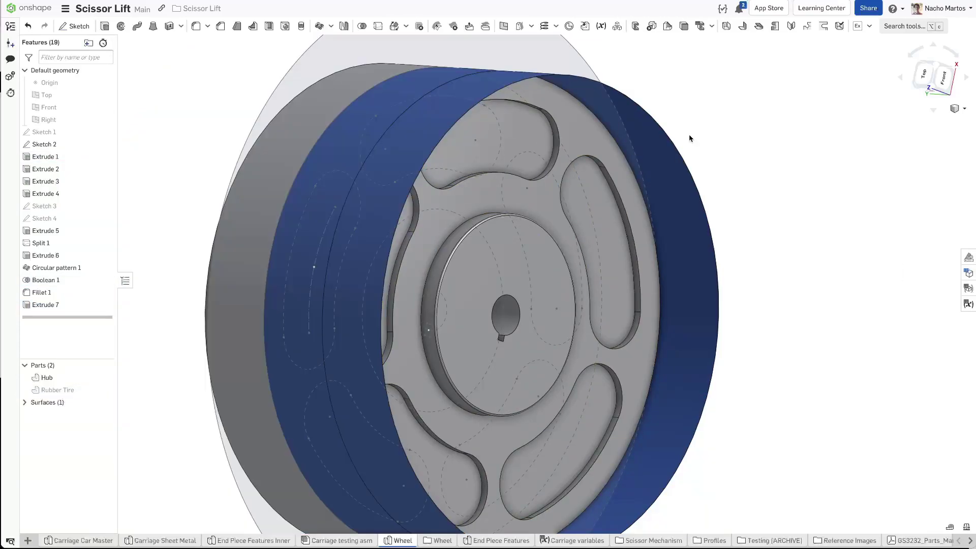
key("Right")
key("Right")
key("Right")
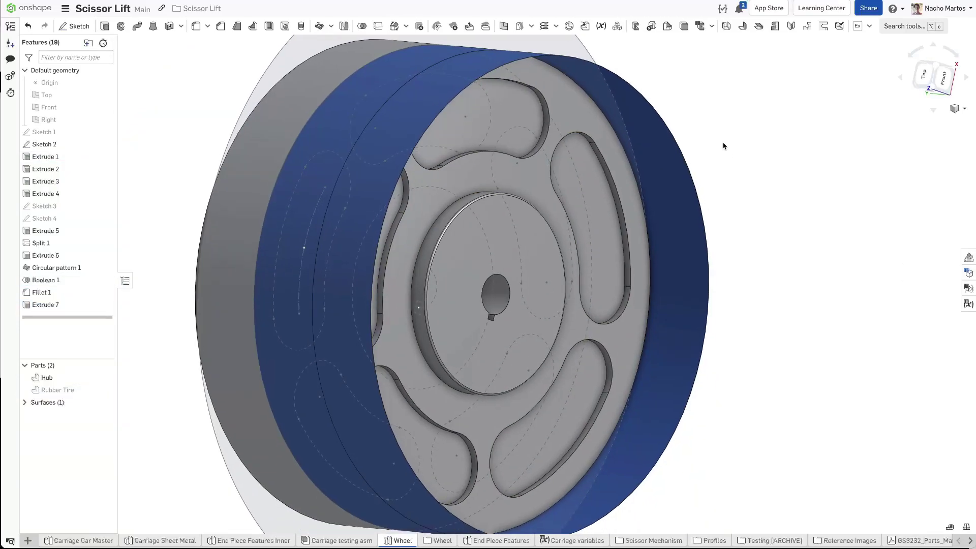
key("Right")
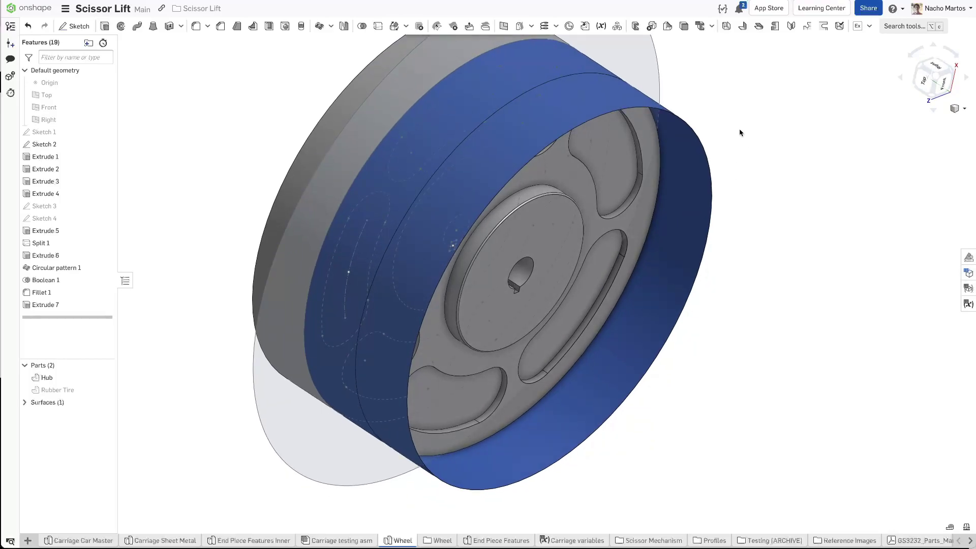
Step: Start a ruled surface from the front circular edge of the extruded surface
key("alt+c")
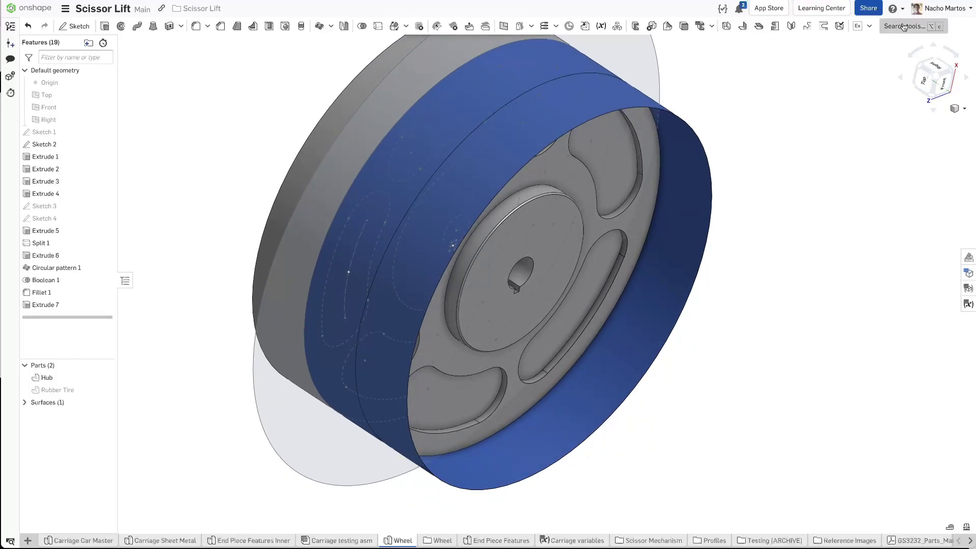
type("rel")
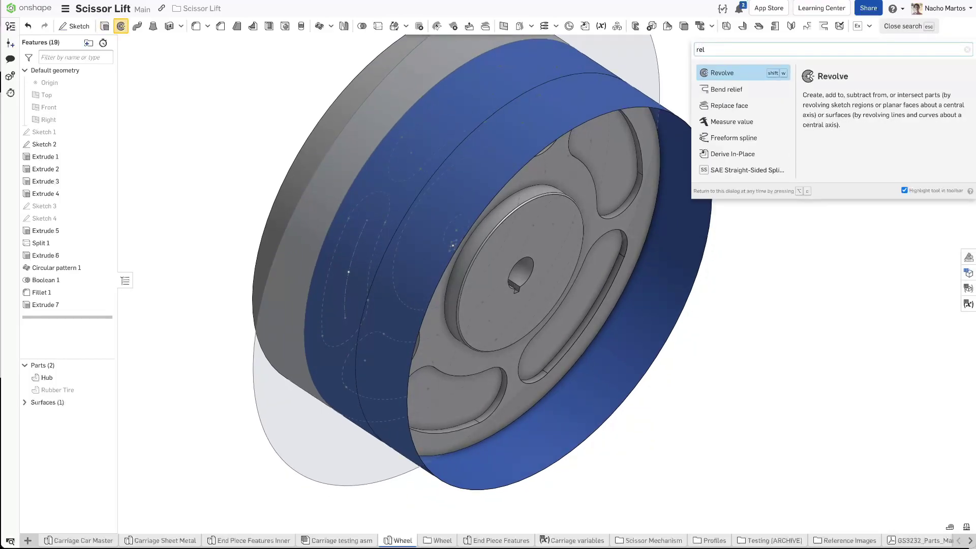
key("BackSpace")
key("BackSpace")
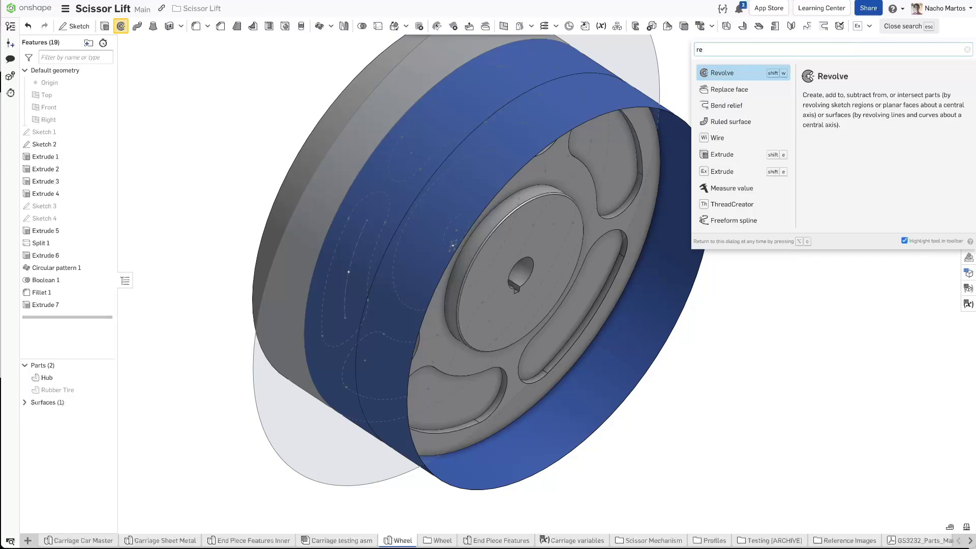
type("ule")
left_click(791, 75)
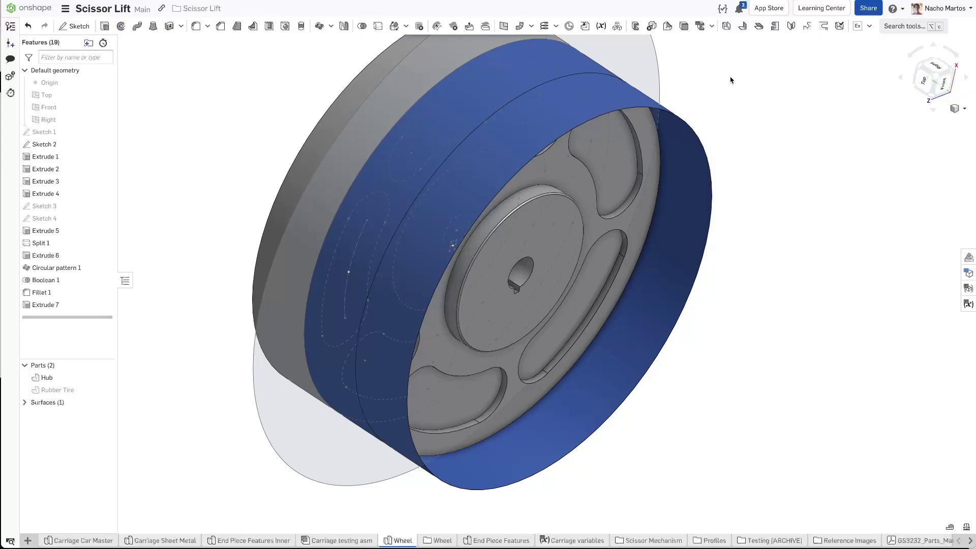
left_click(698, 136)
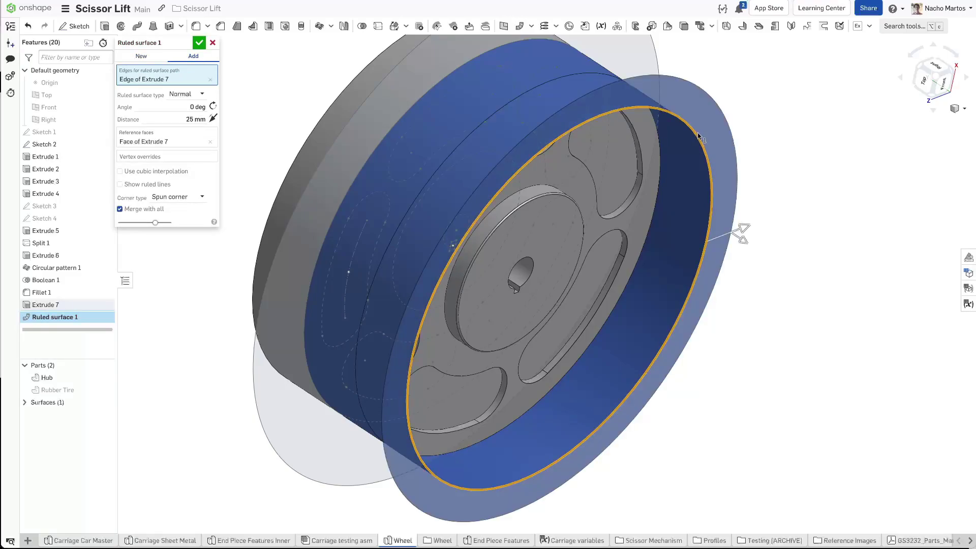
Step: Set the ruled surface's distance to 10 mm and finish it
right_click_drag(694, 130, 710, 112)
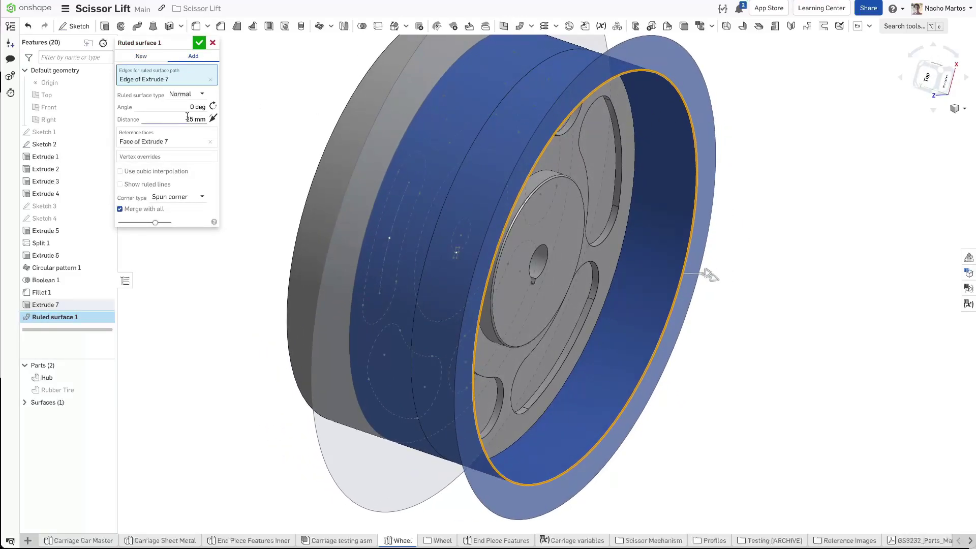
mouse_move(653, 83)
right_mouse_down()
mouse_move(685, 94)
mouse_move(661, 84)
right_mouse_up()
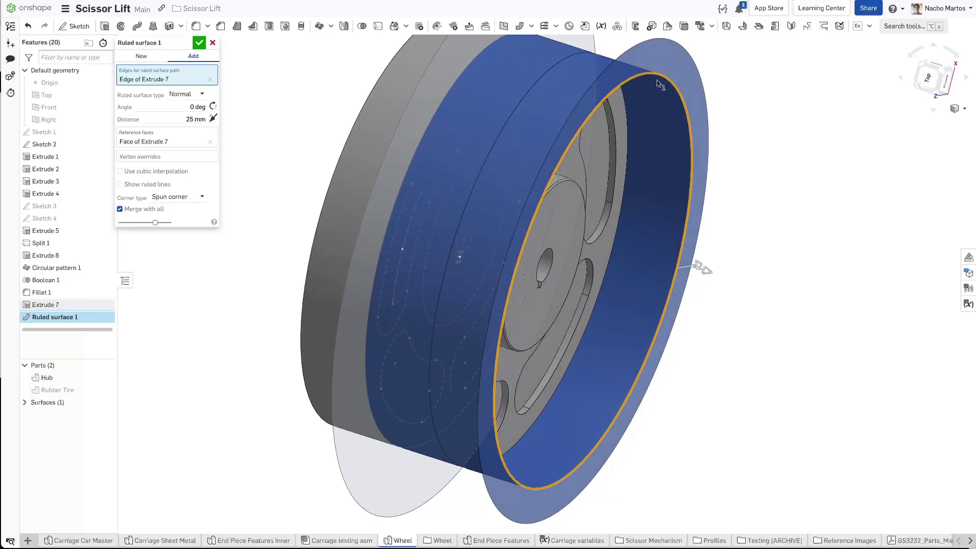
left_click(183, 119)
type("10")
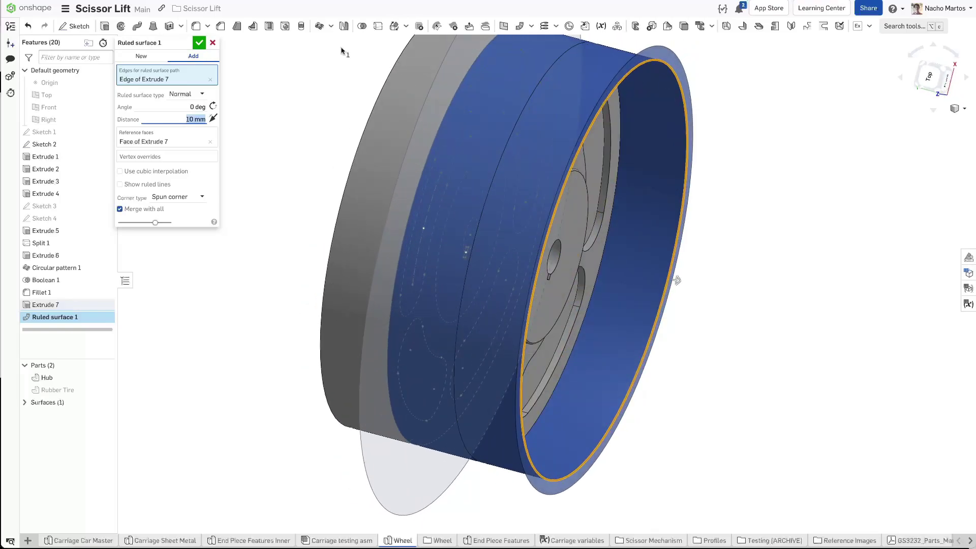
left_click(199, 43)
right_click_drag(270, 115, 255, 173)
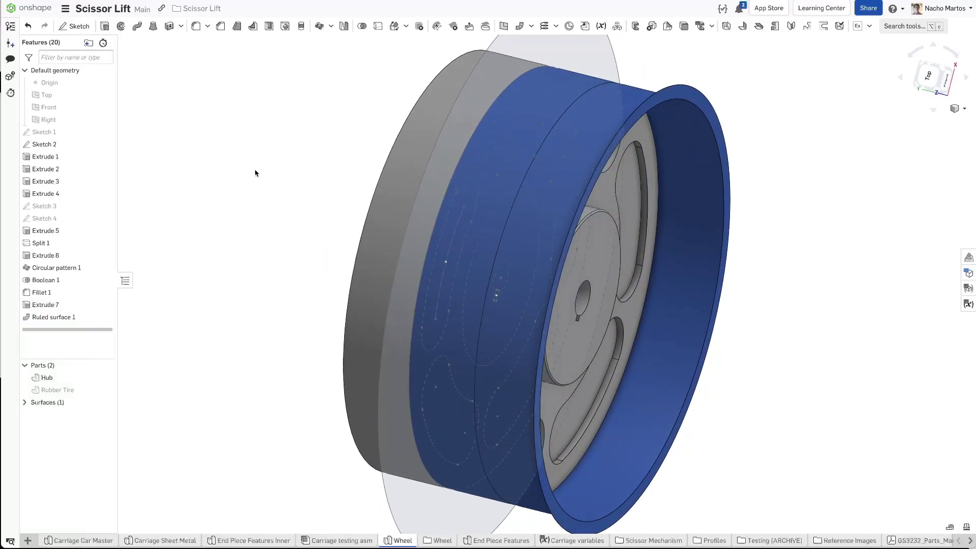
Step: Show the Rubber Tire again and hide Sketch 2
left_click(105, 390)
right_click_drag(250, 224, 770, 108)
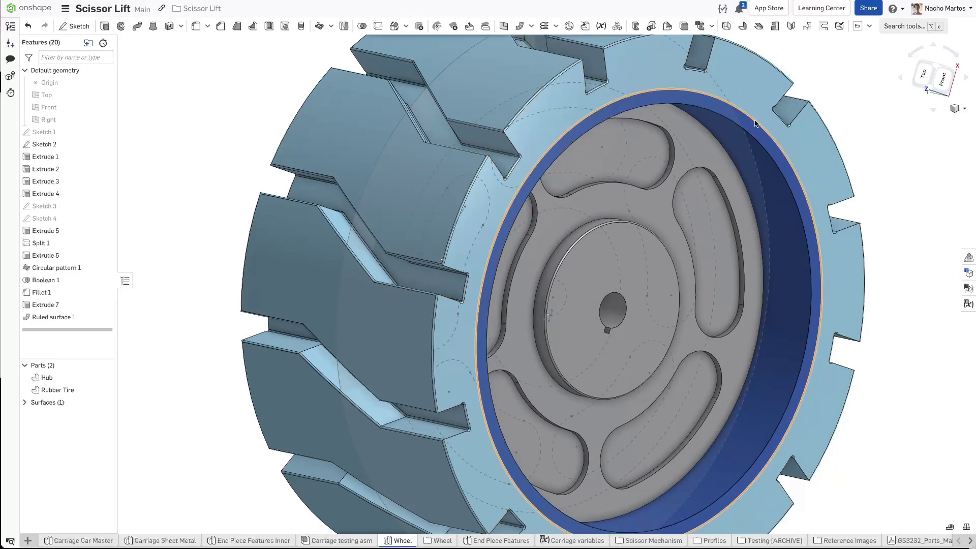
scroll(738, 151, "down", 3)
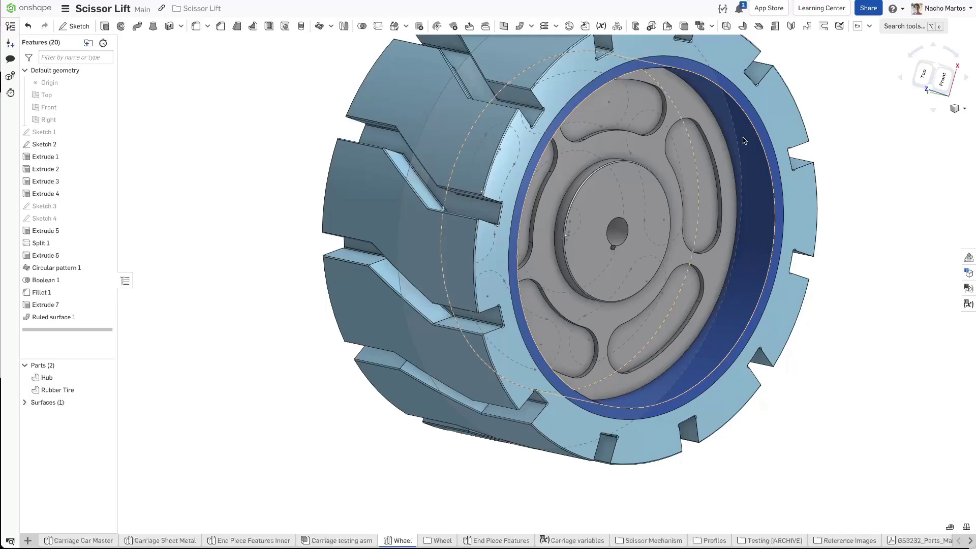
middle_click_drag(743, 141, 721, 167)
key("y")
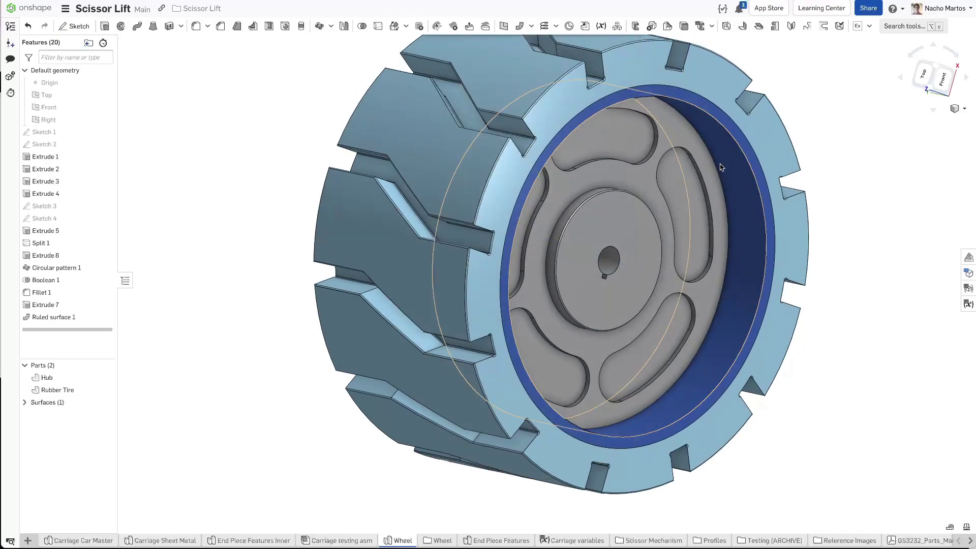
scroll(714, 155, "up", 3)
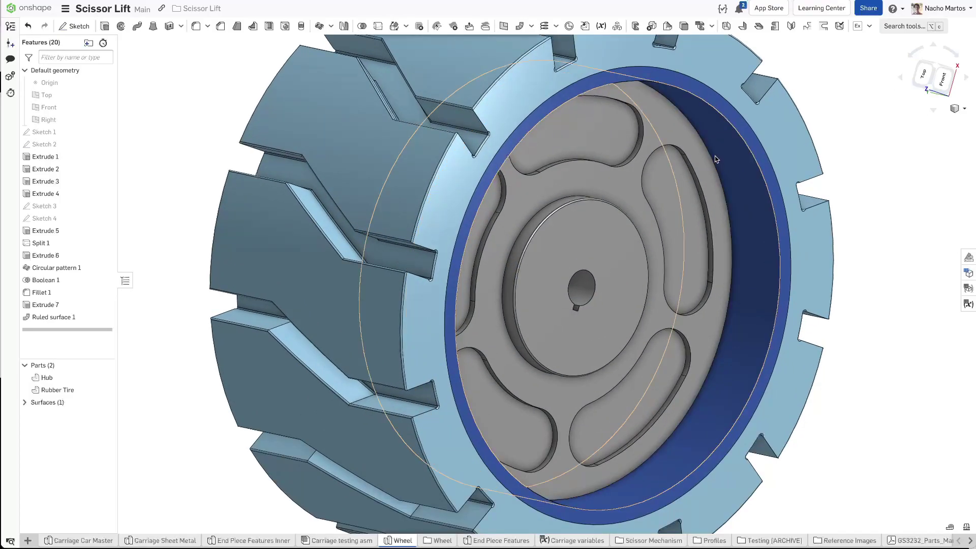
Step: Start a new-part Thicken of the cylindrical extruded surface, flipped toward the wheel's inside, with Direction 1 at 3 mm
left_click(181, 29)
left_click(187, 42)
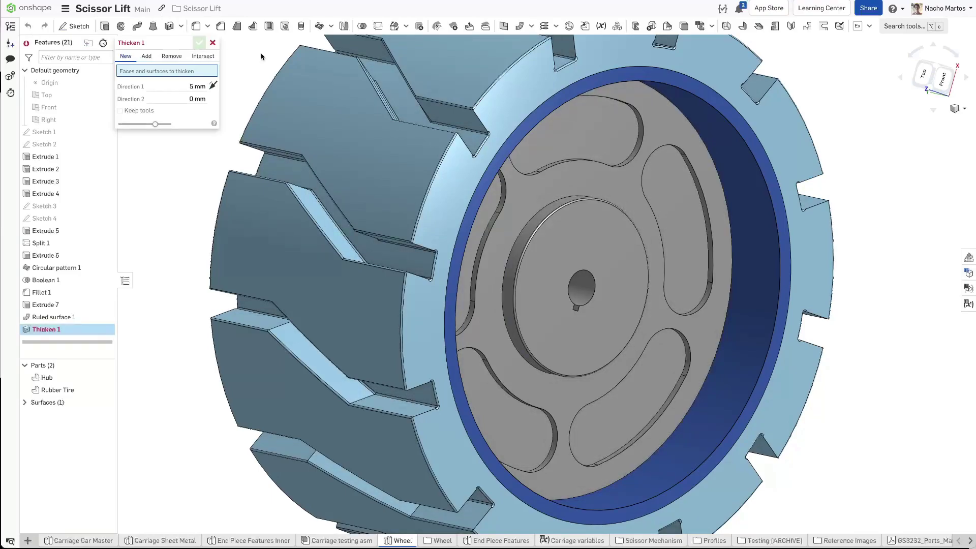
left_click(755, 133)
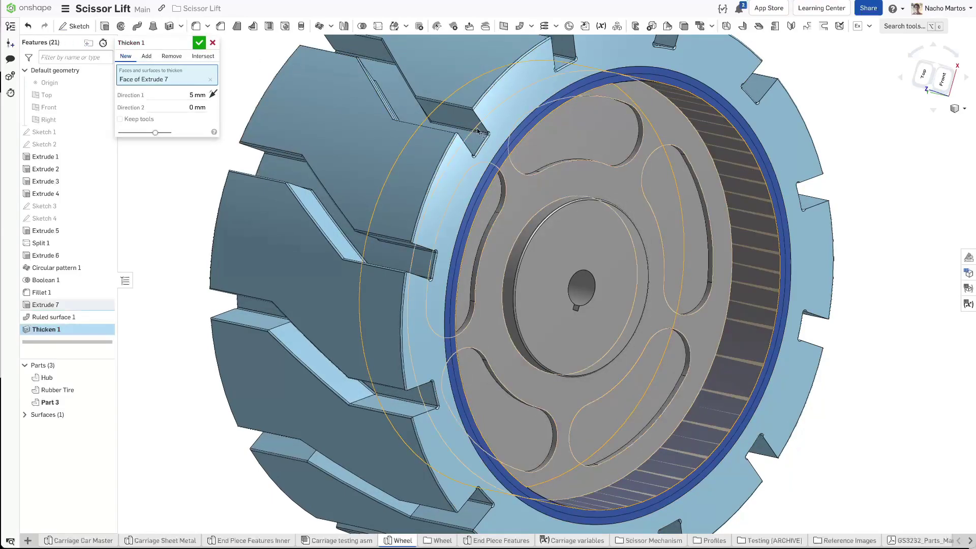
left_click(213, 94)
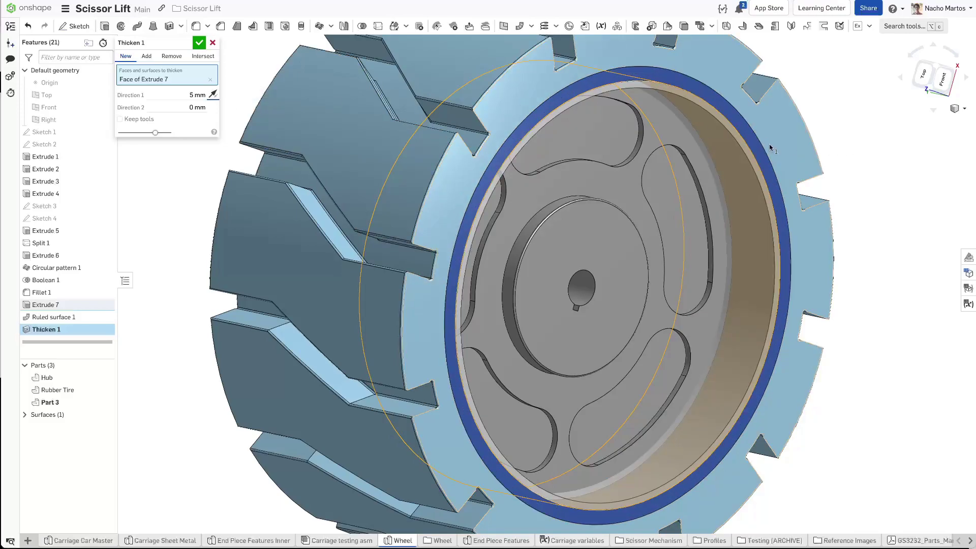
left_click(186, 97)
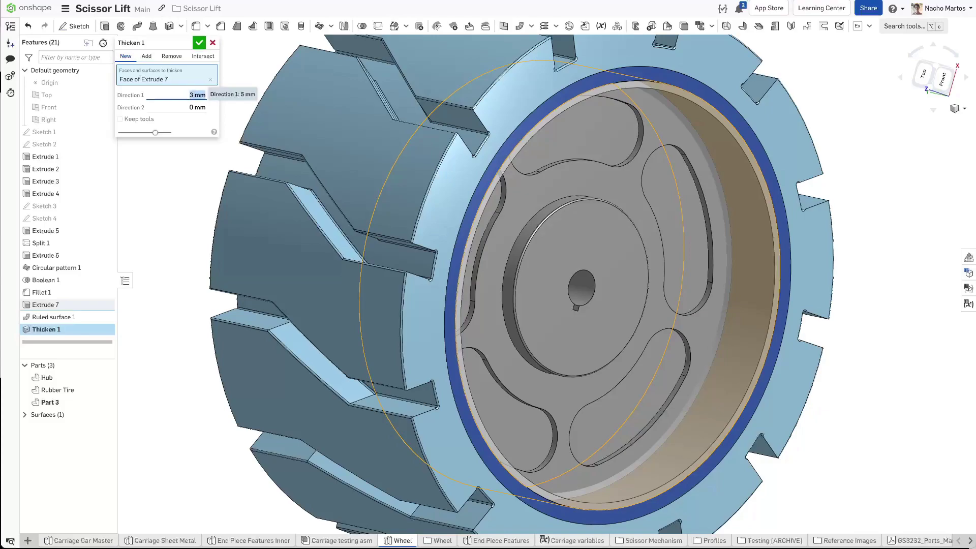
type("3")
Step: Include the ruled surface face in the Thicken and finish it as a new part
left_click(730, 111)
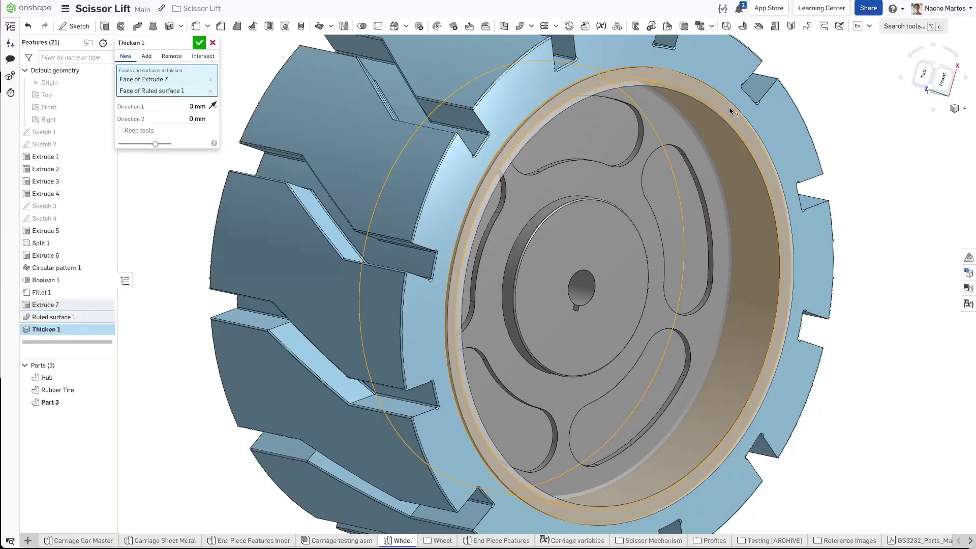
scroll(700, 98, "up", 5)
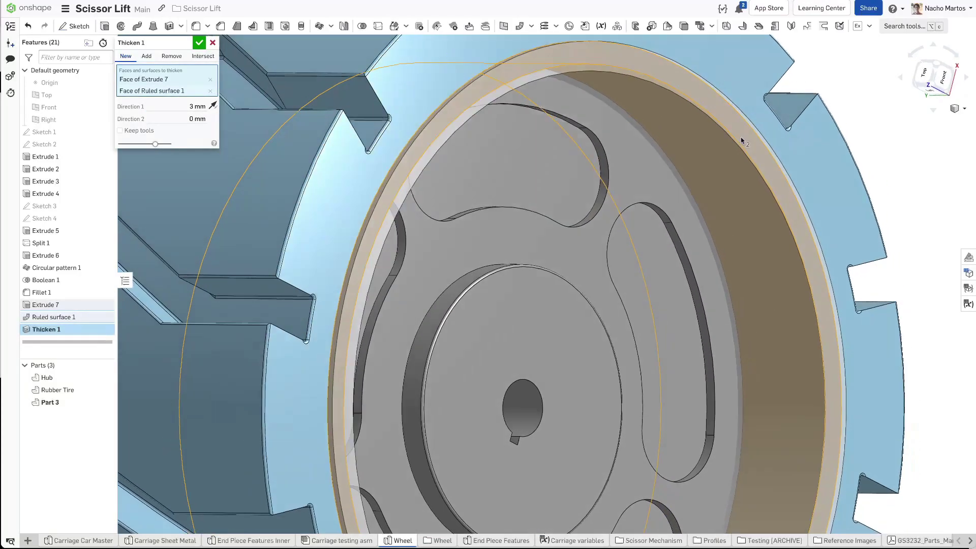
key("Left")
key("Right")
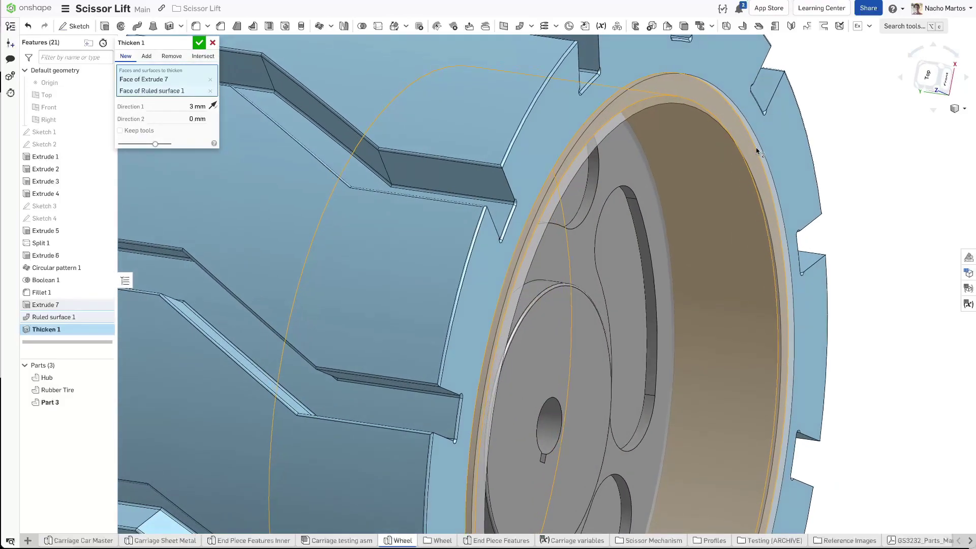
scroll(751, 148, "down", 5)
key("Left")
key("Right")
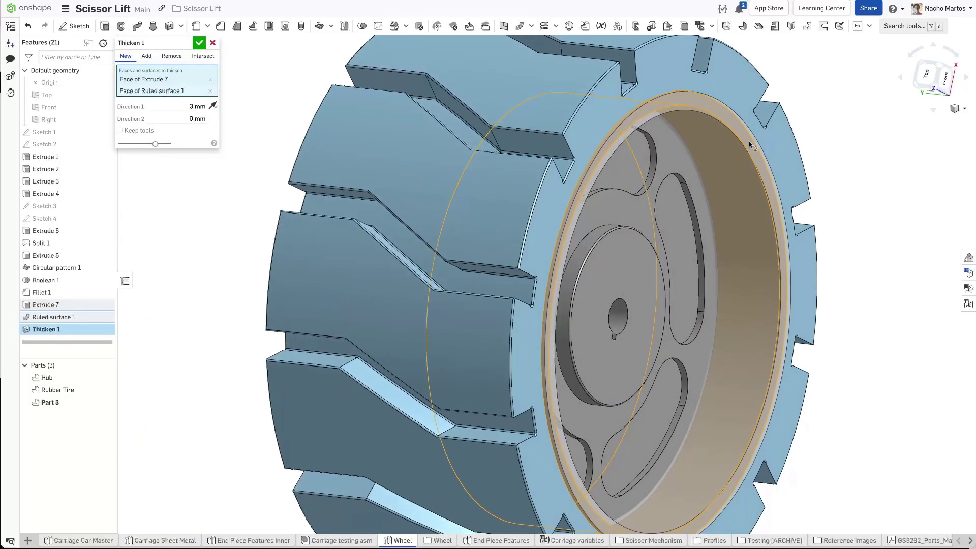
scroll(742, 162, "up", 4)
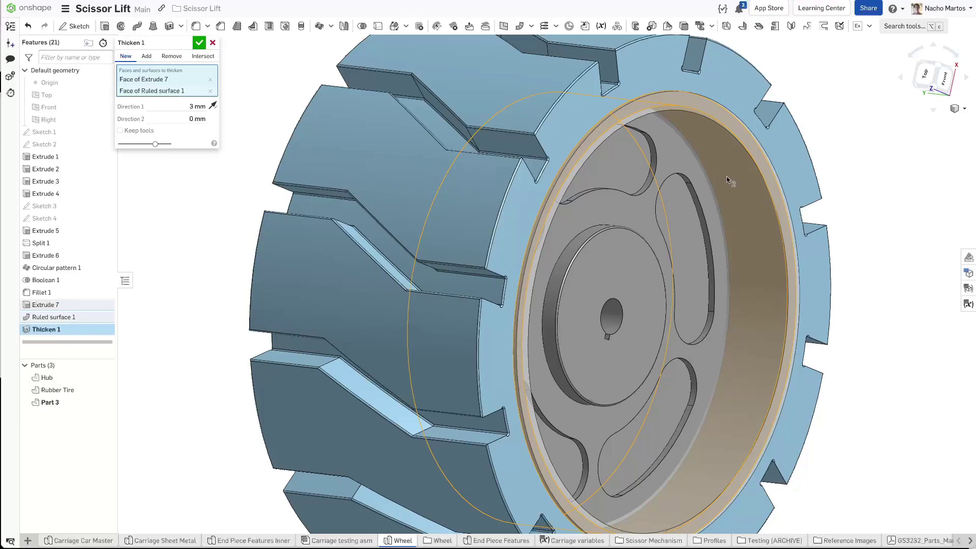
scroll(727, 176, "up", 1)
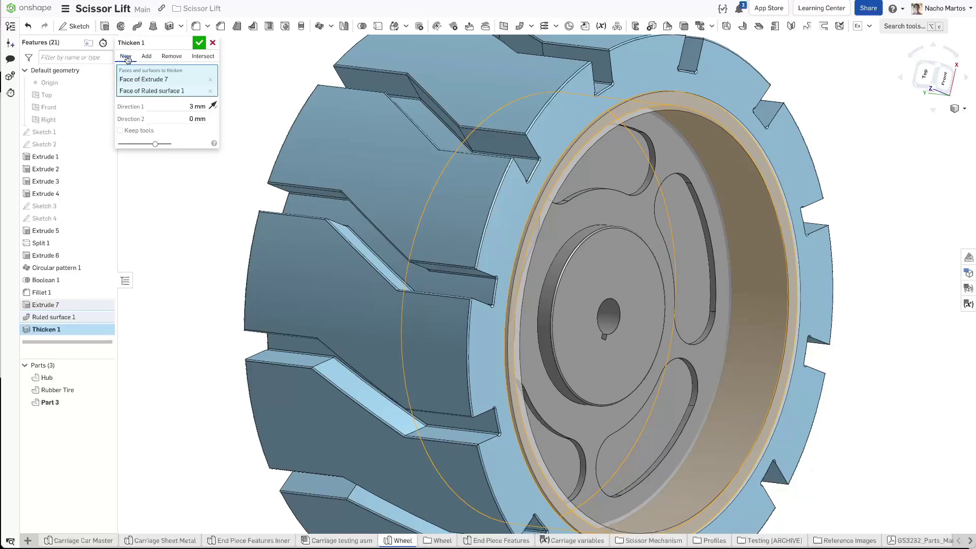
left_click(199, 43)
right_click_drag(234, 77, 261, 95)
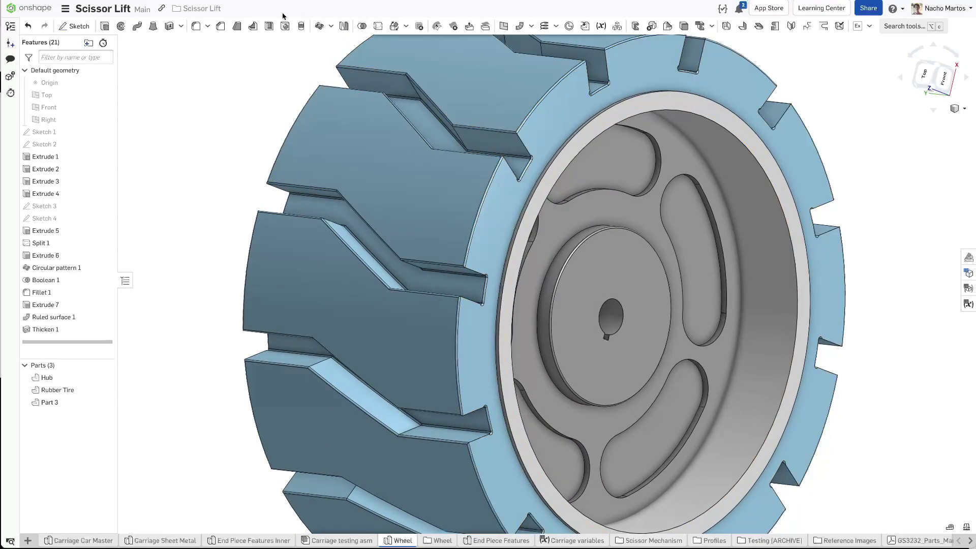
Step: Mirror the thickened rim, Part 3, about the Front plane as a new part
left_click(350, 26)
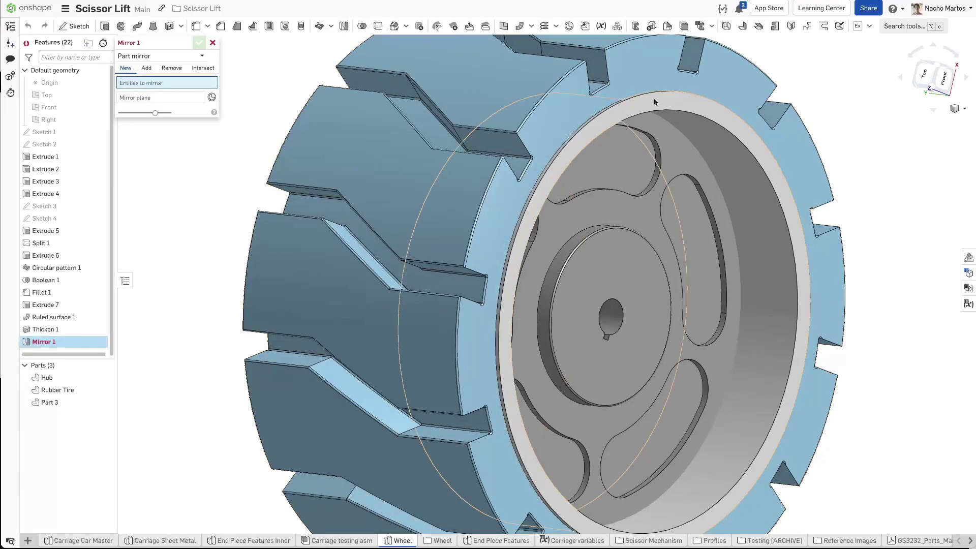
left_click(662, 109)
right_click_drag(662, 109, 604, 116)
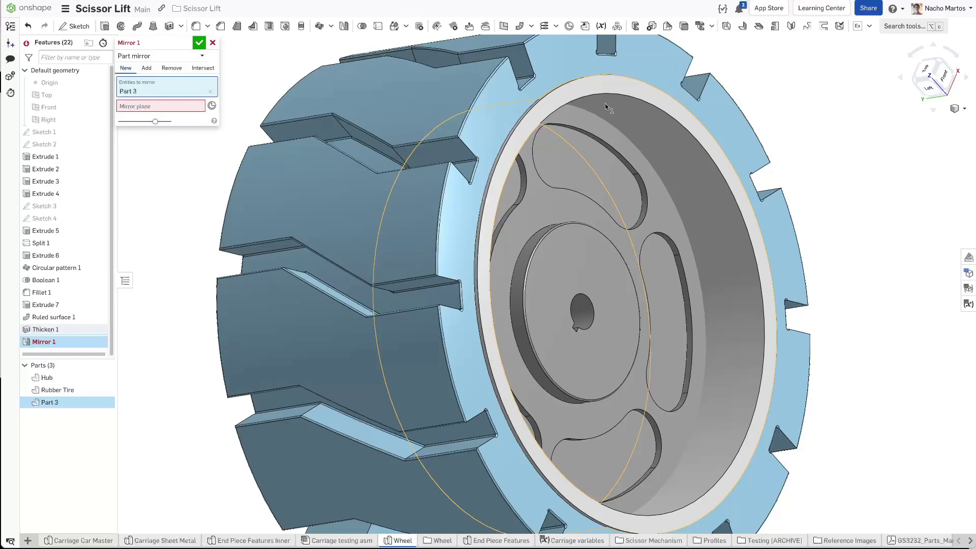
left_click(122, 105)
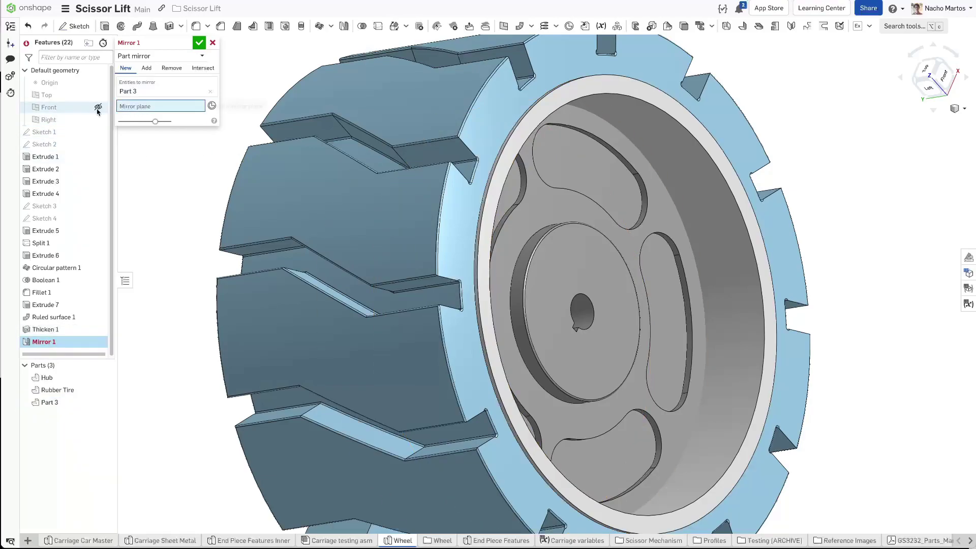
left_click(70, 107)
right_click_drag(284, 188, 546, 136)
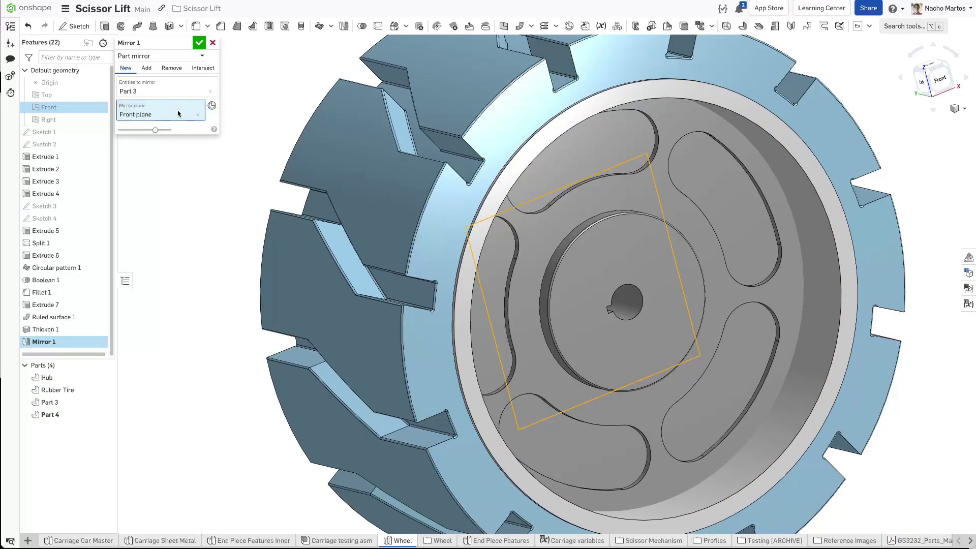
left_click(198, 43)
scroll(230, 132, "down", 2)
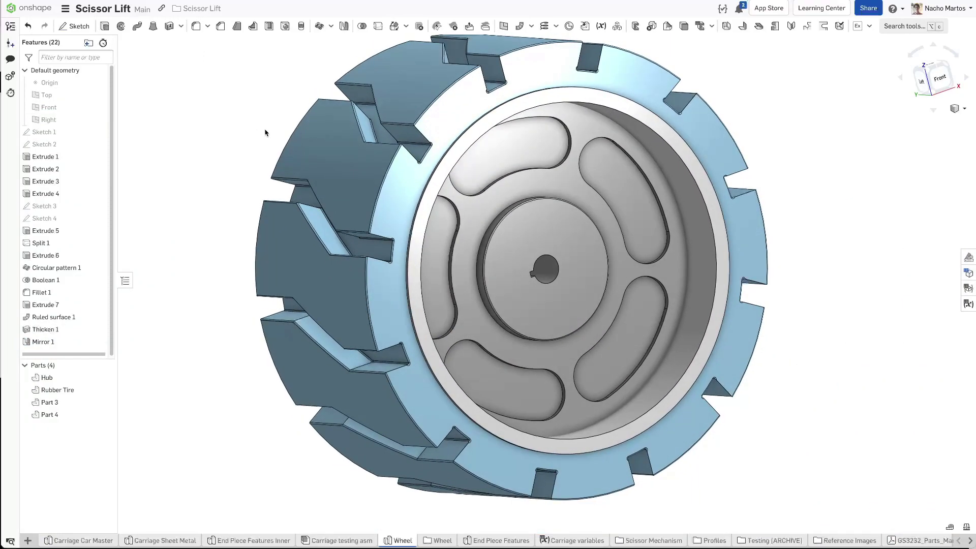
Step: Start a Boolean union of Part 3, the Hub and the mirrored Part 4
left_click(363, 27)
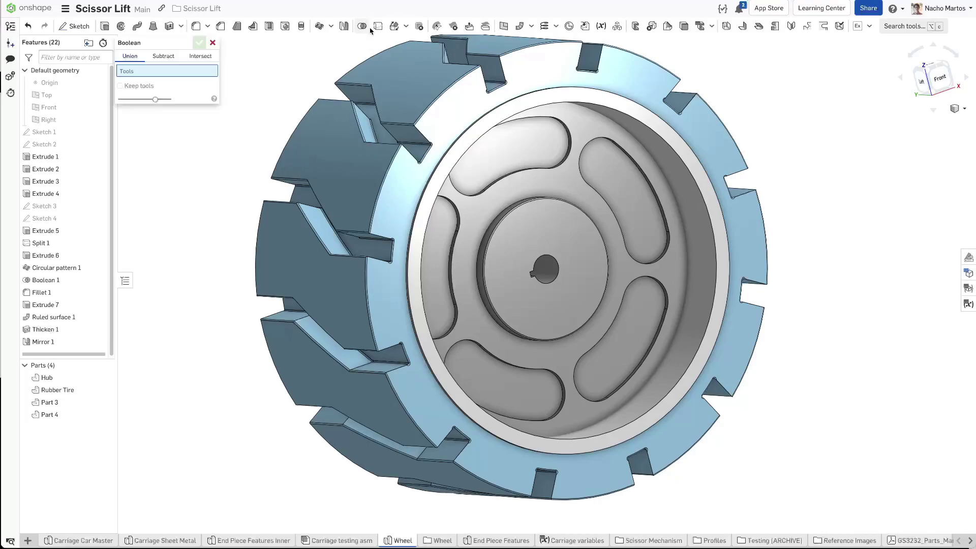
left_click(579, 99)
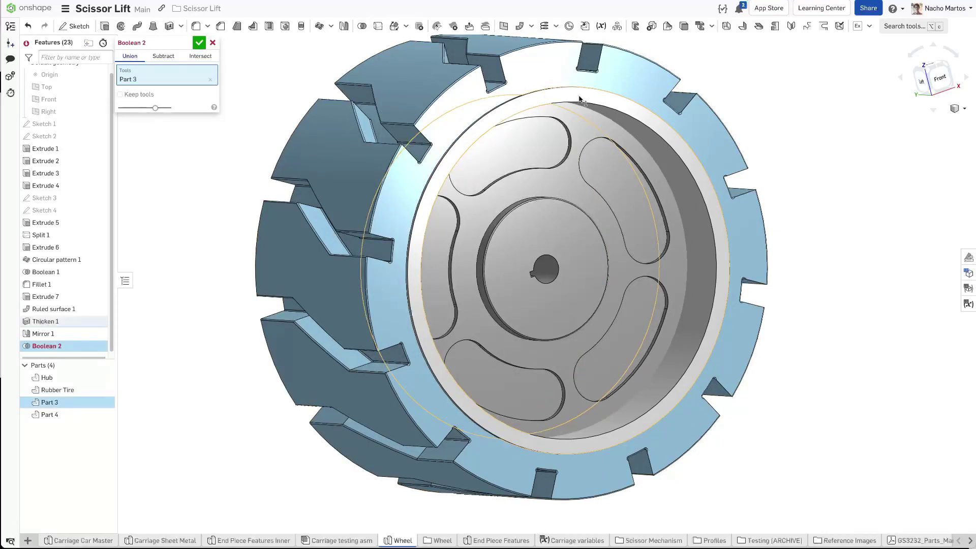
left_click(570, 161)
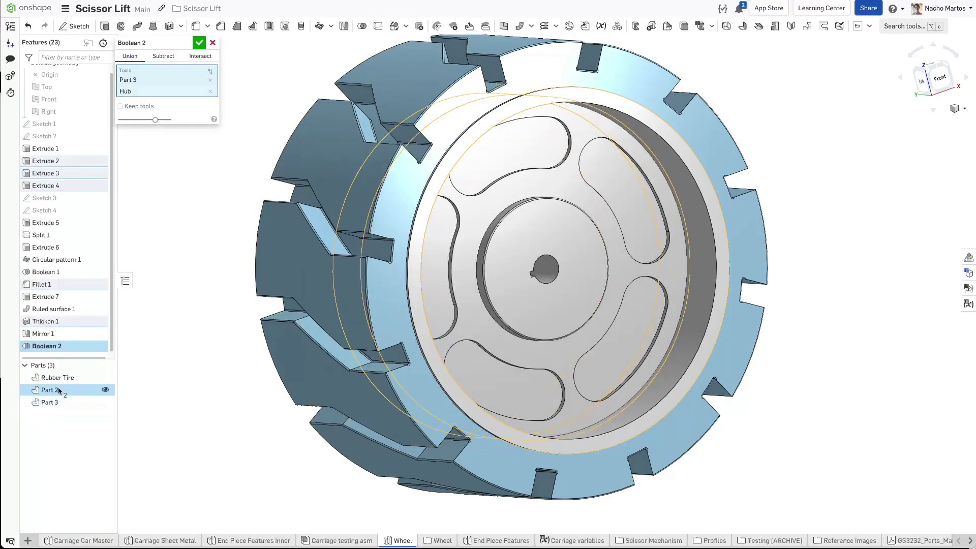
right_click_drag(163, 370, 596, 216)
left_click(446, 144)
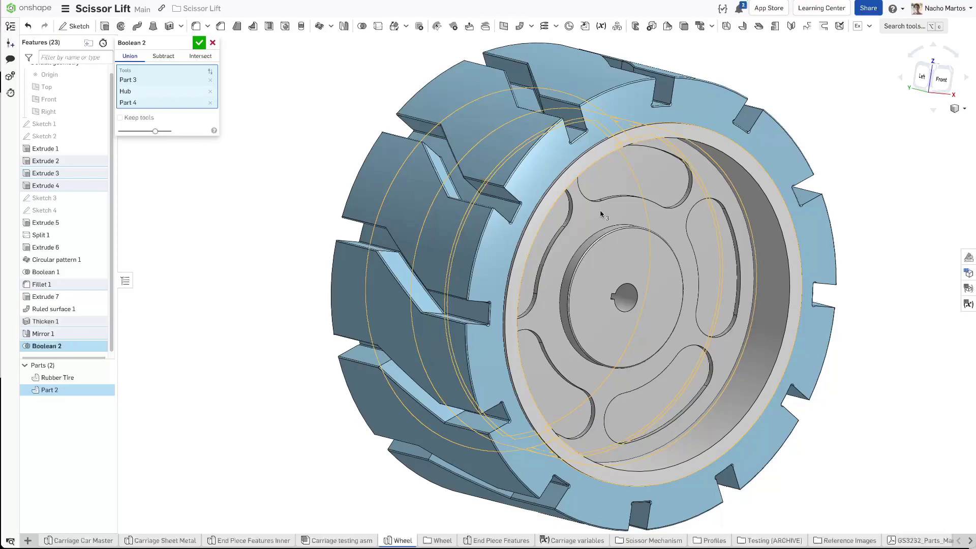
Step: Reorder the union's tools so that Hub comes first, and finish the Boolean
left_click(210, 71)
left_click_drag(210, 91, 213, 76)
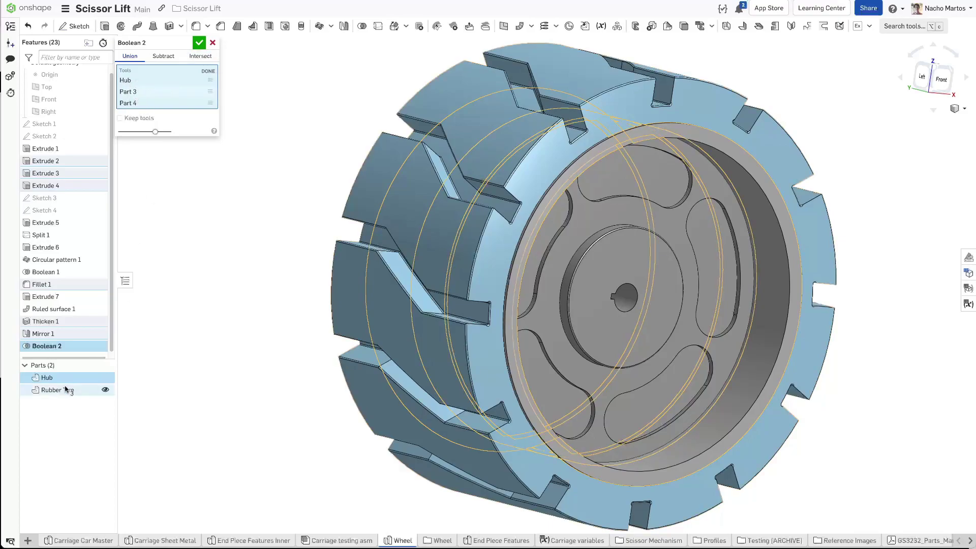
left_click(200, 44)
right_click_drag(336, 106, 272, 139)
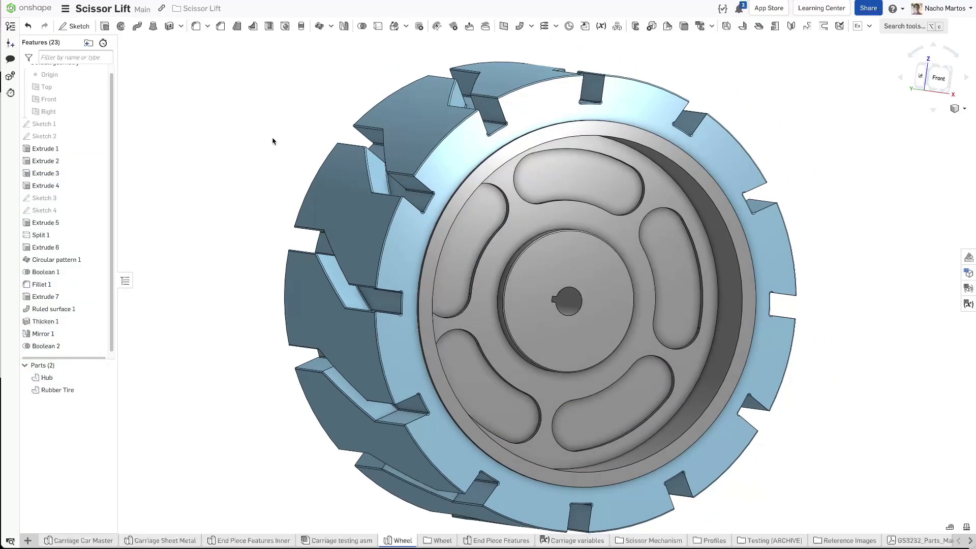
Step: Start a sketch on the front face of the hub's central boss, viewed normal to the sketch plane
right_click_drag(277, 177, 435, 248)
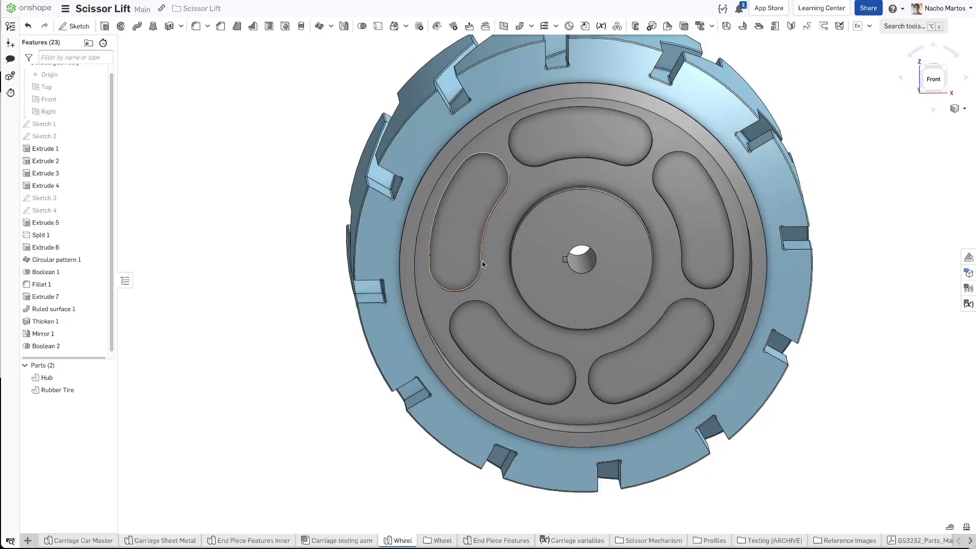
left_click(619, 232)
mouse_move(619, 232)
right_mouse_down()
mouse_move(729, 234)
mouse_move(625, 231)
mouse_move(615, 241)
mouse_move(613, 227)
right_mouse_up()
scroll(583, 250, "up", 2)
key("shift+s")
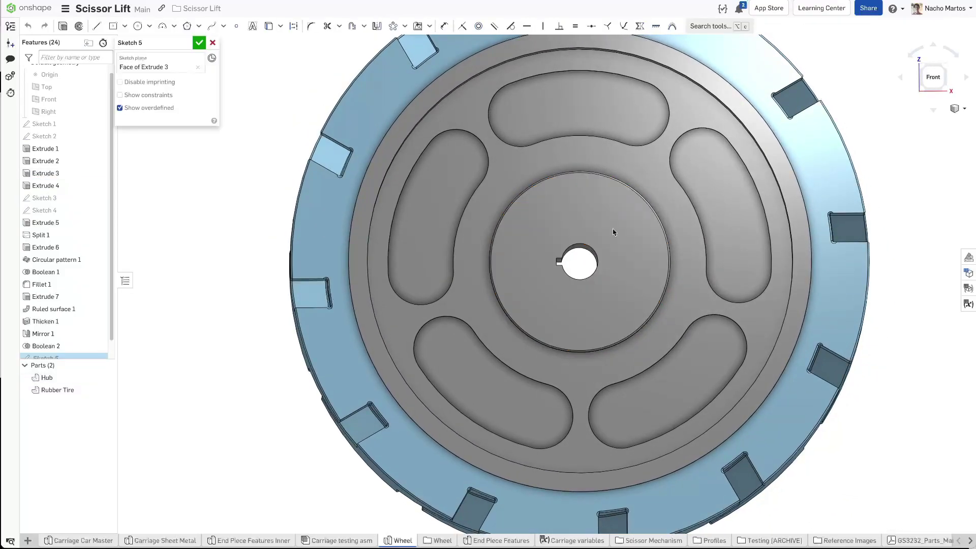
key("n")
scroll(563, 270, "up", 5)
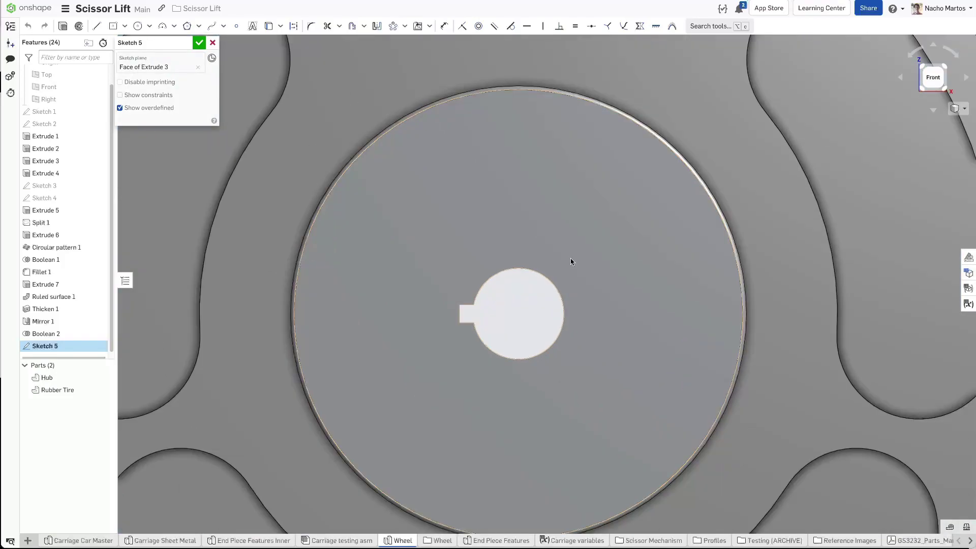
Step: Try offsetting the round bore edge outward by about 16.26 mm, and delete the offset curve
left_click(352, 26)
left_click(522, 269)
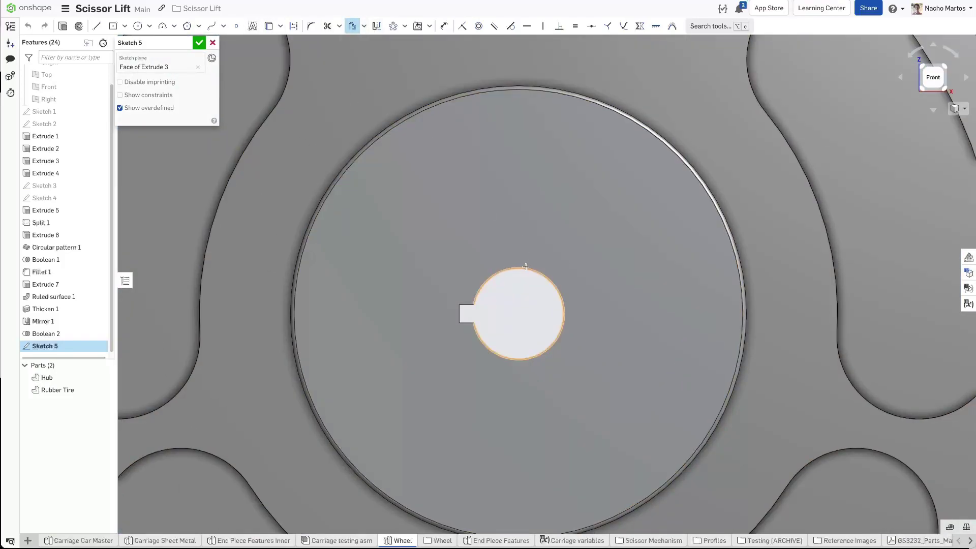
left_click(537, 211)
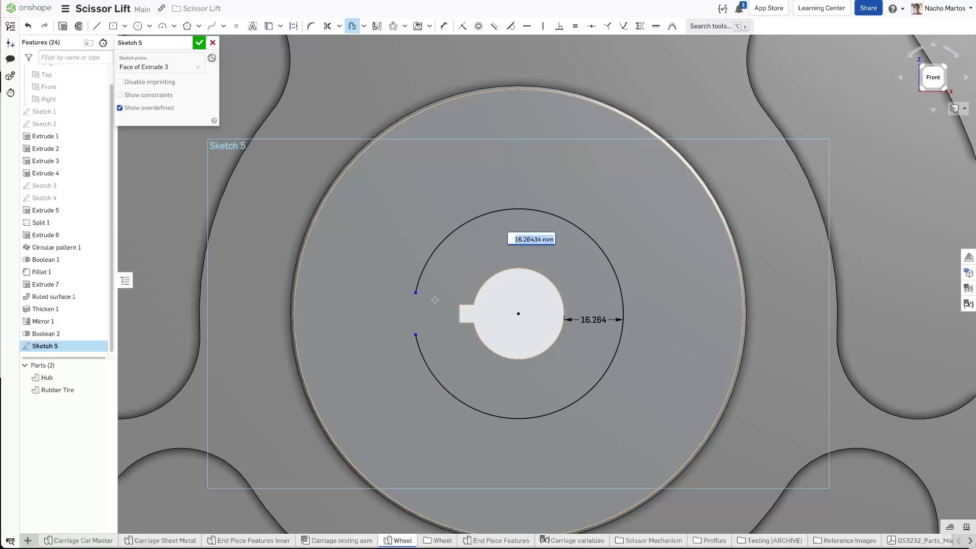
key("Return")
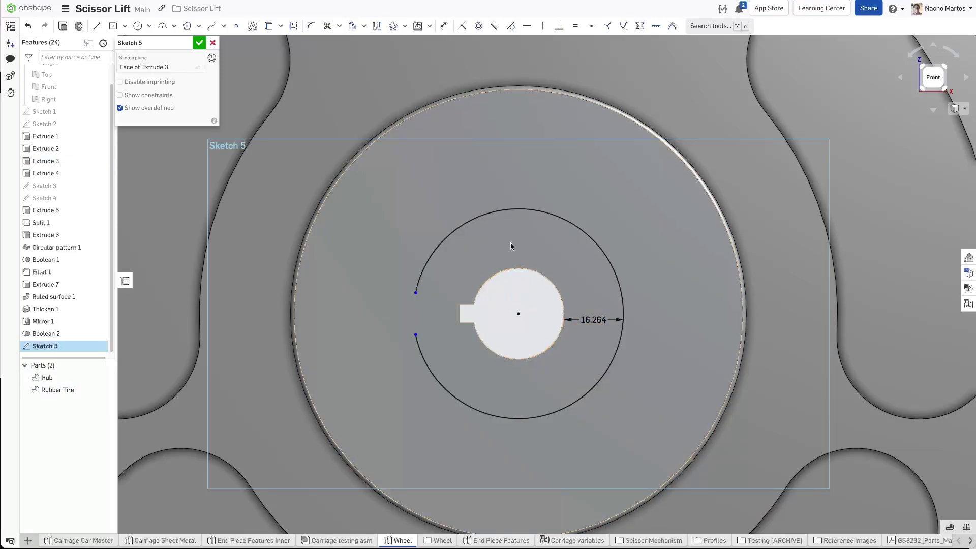
left_click(511, 209)
key("Delete")
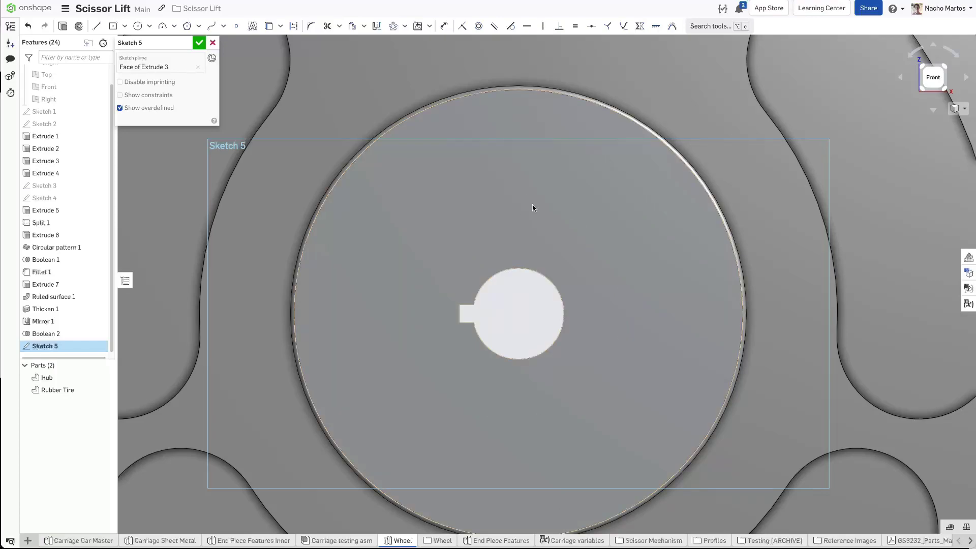
Step: Project the round edge of the hub's bore into the sketch with the Use tool
key("u")
left_click(536, 299)
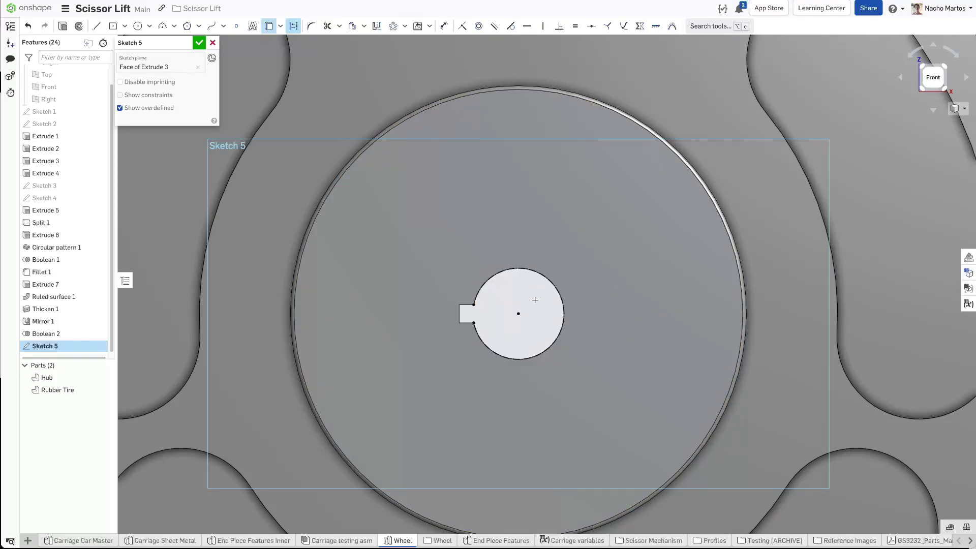
key("Escape")
left_click(519, 313)
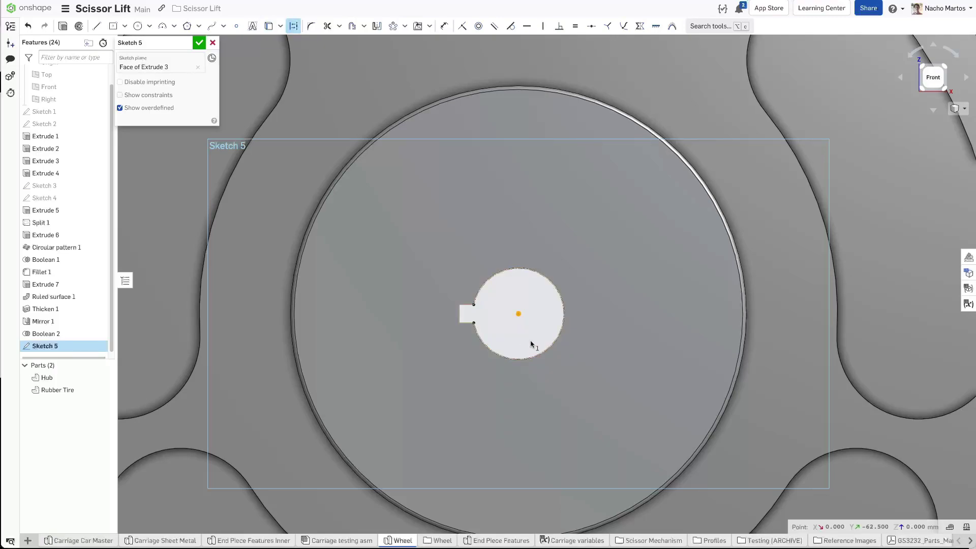
Step: Draw a circle centered on the bore and set its diameter to 65 mm
key("c")
left_click(518, 313)
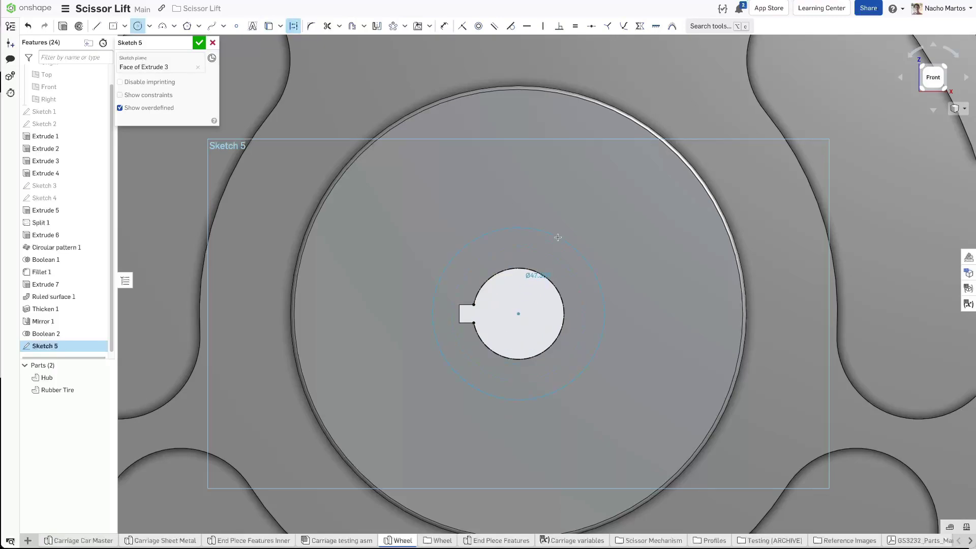
left_click(564, 230)
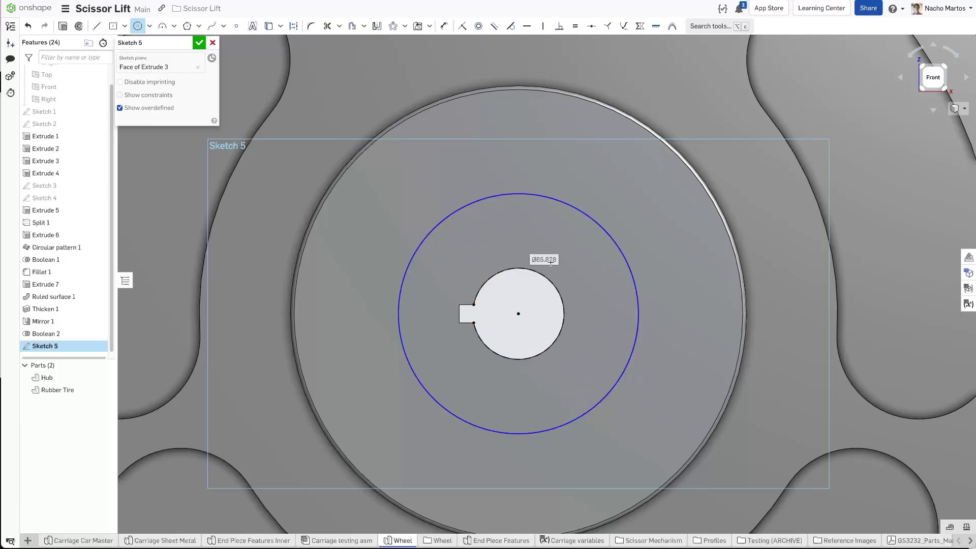
scroll(551, 265, "down", 2)
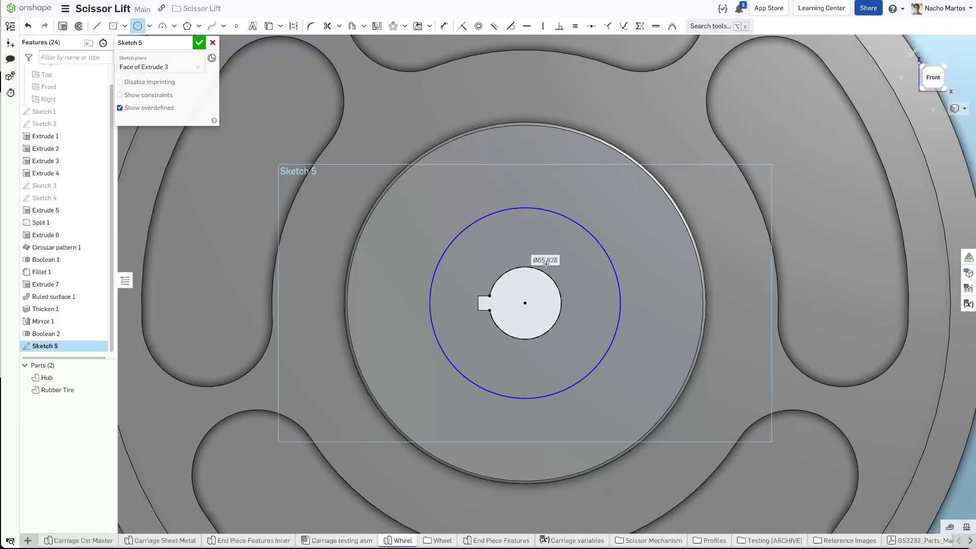
left_click(546, 260)
type("65")
key("Return")
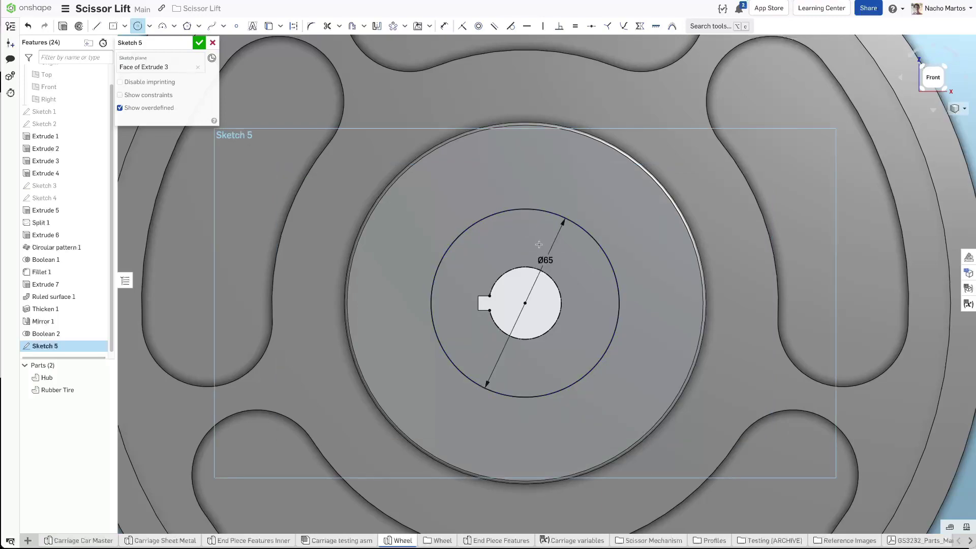
key("Escape")
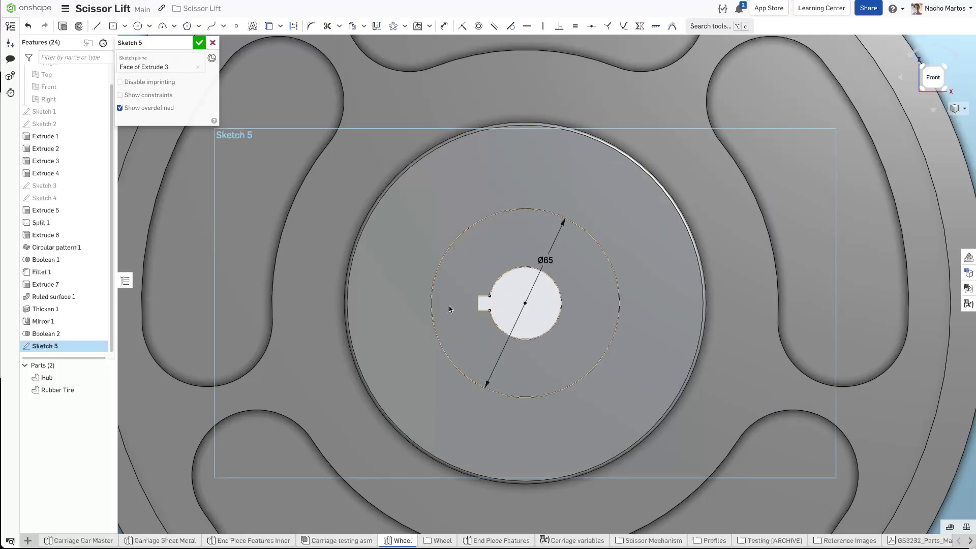
Step: Draw two concentric circles of 20 mm and 10 mm diameter on the keyway side, level with the bore's center
key("c")
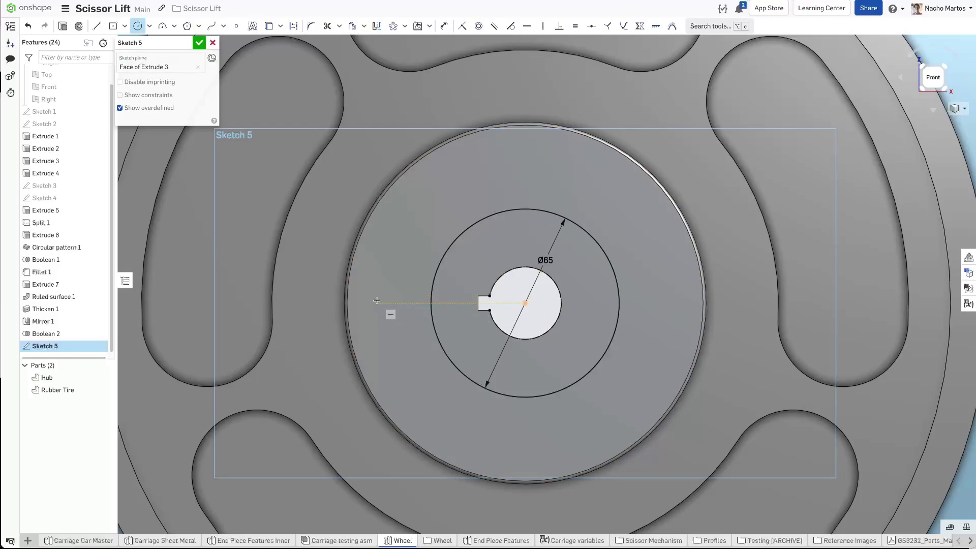
left_click(396, 283)
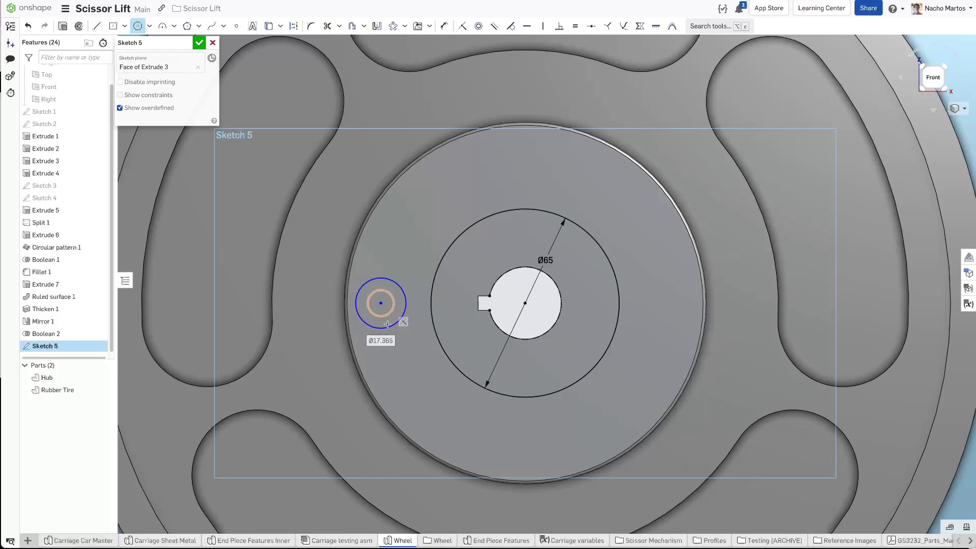
type("20")
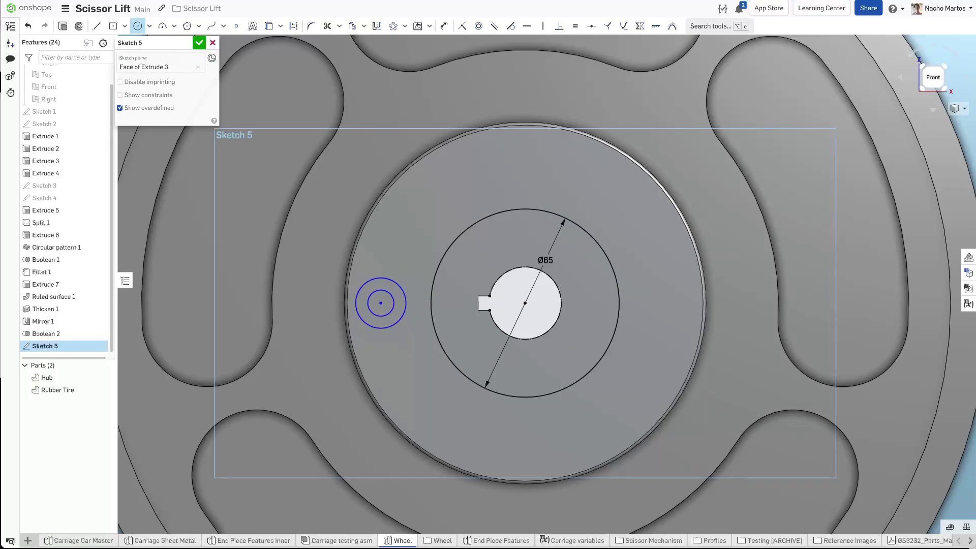
key("Return")
key("d")
left_click(394, 310)
left_click(421, 357)
type("10")
key("Return")
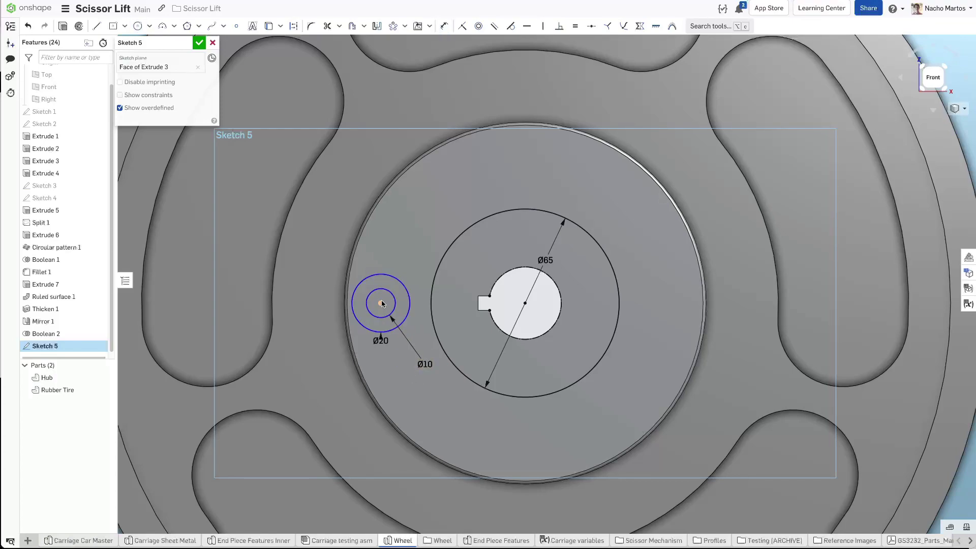
Step: Dimension the distance between the small circles' center and the bore's center as 45 mm
left_click(526, 304)
left_click(438, 398)
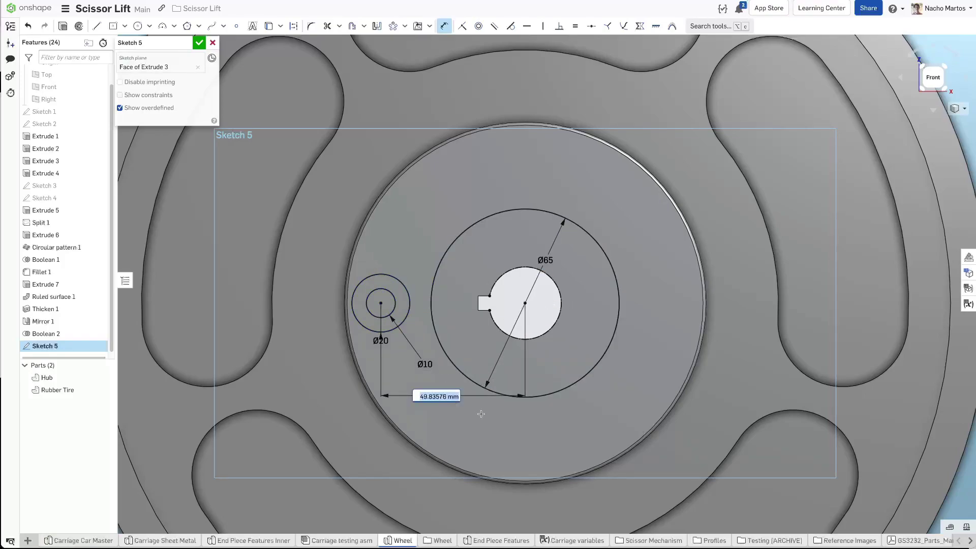
type("45")
key("Return")
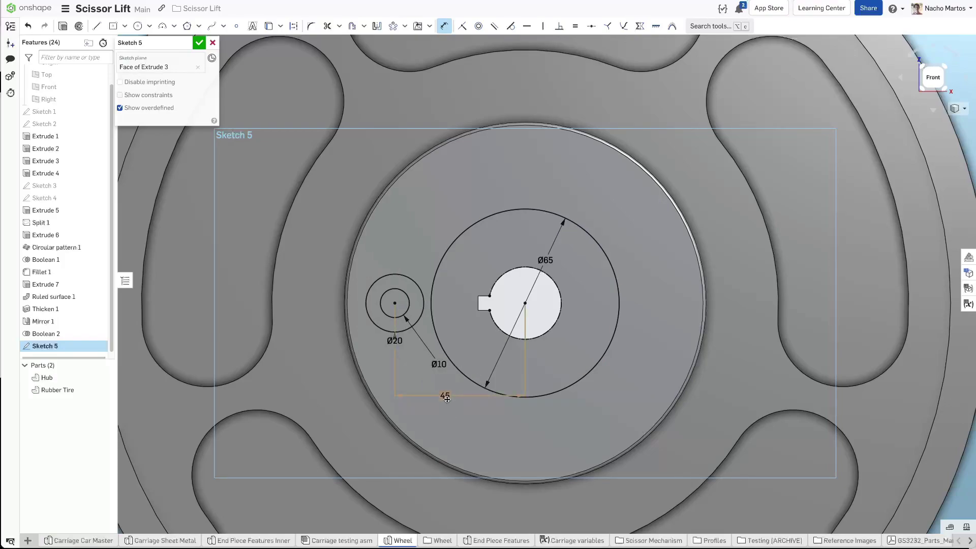
Step: Change the diameter of the large circle around the bore to 60 mm
double_click(549, 261)
type("60")
key("Return")
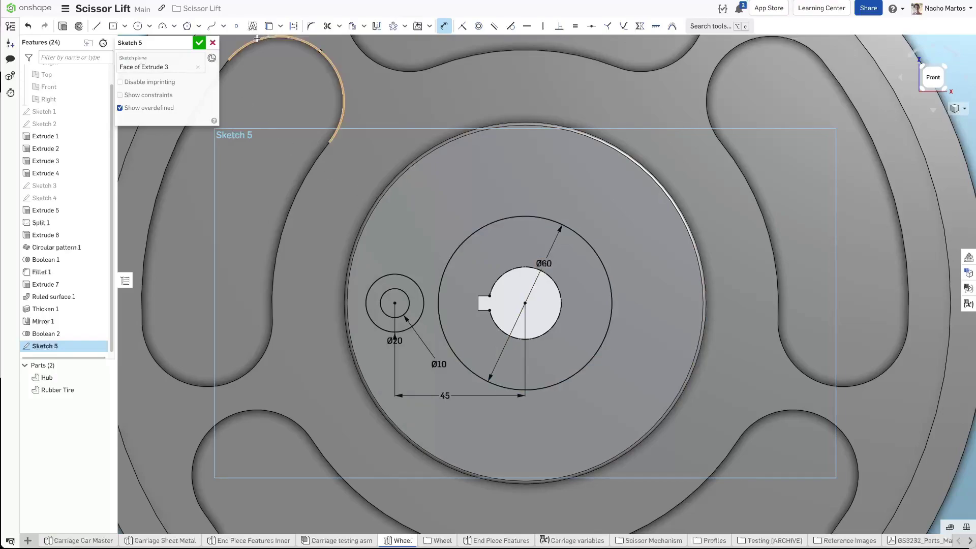
Step: Draw upper and lower lines joining the 20 mm circle to the 60 mm circle, and move the small circles' diameter dimensions outside the outline
left_click(96, 26)
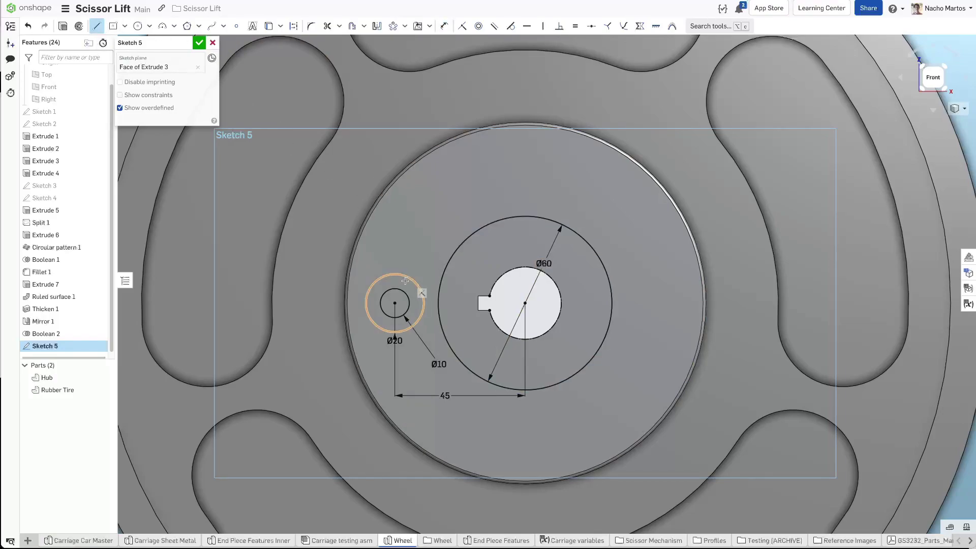
left_click_drag(400, 275, 473, 233)
left_click_drag(387, 330, 469, 370)
key("Escape")
left_click_drag(352, 292, 368, 254)
left_click_drag(438, 363, 363, 335)
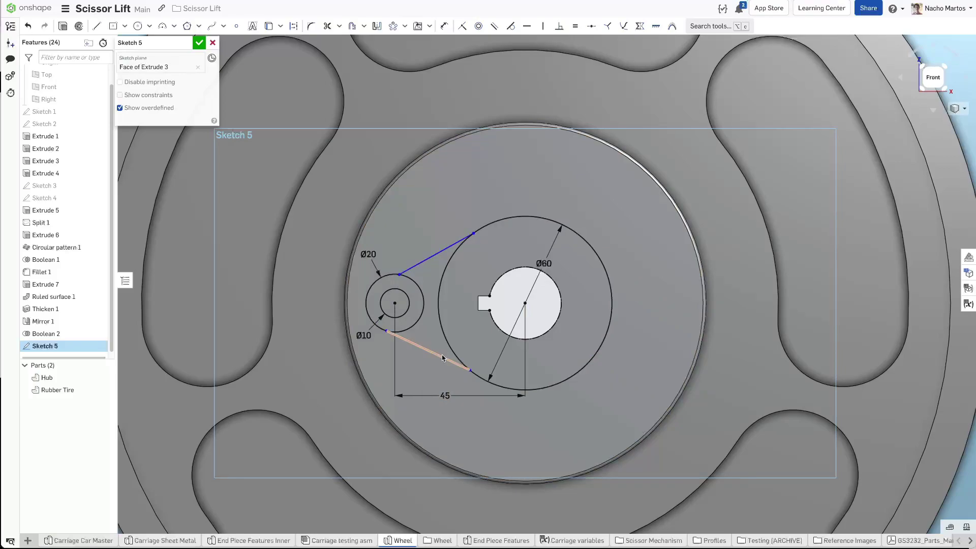
Step: Make the lower connecting line tangent to both the 20 mm circle and the 60 mm circle
left_click(434, 373)
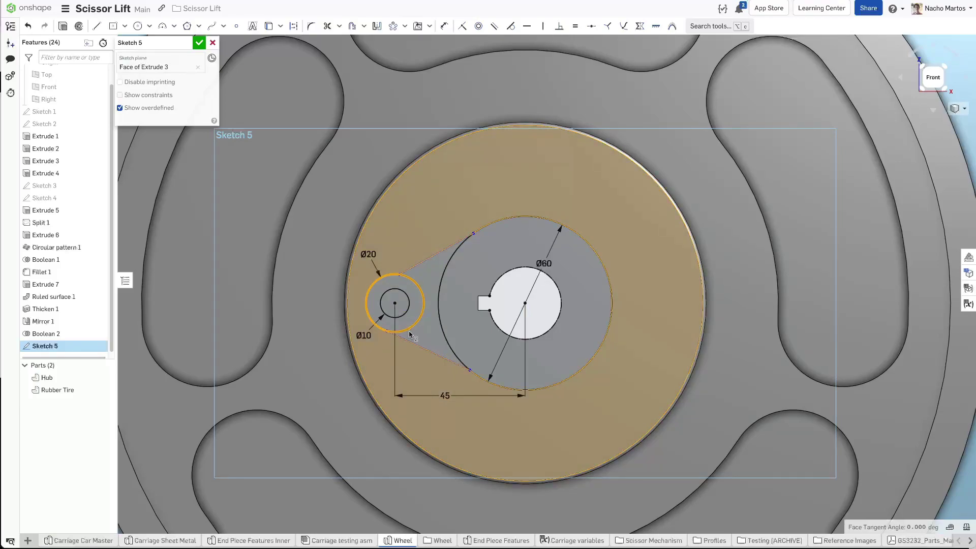
key("t")
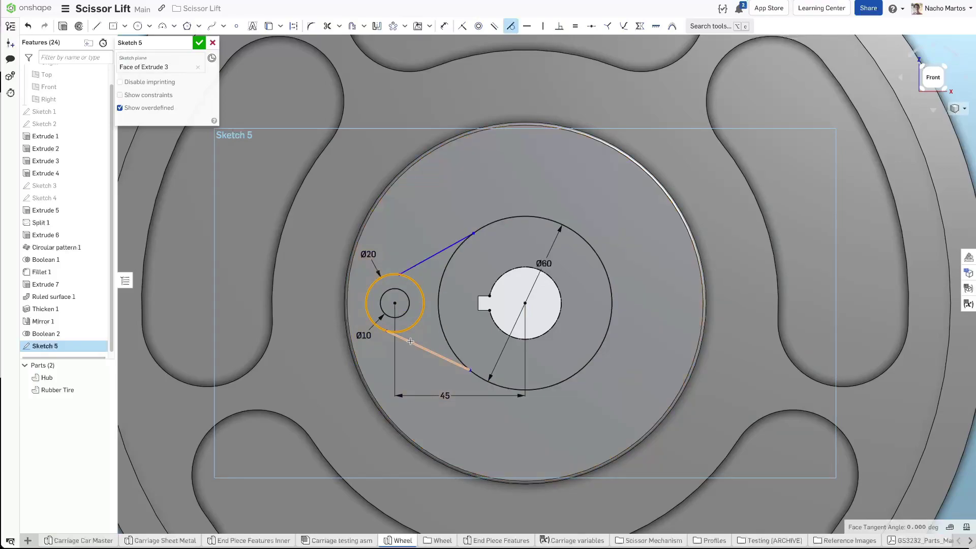
left_click(433, 355)
key("Escape")
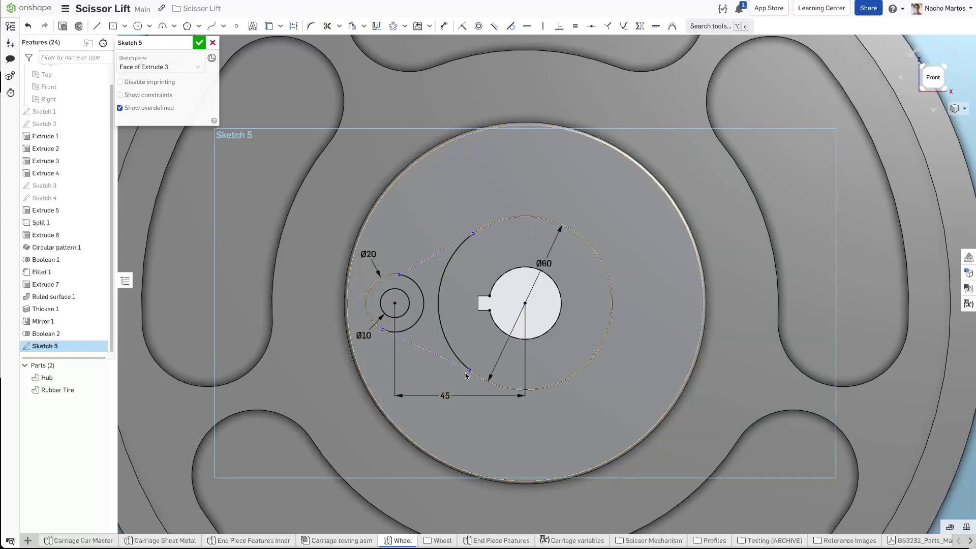
left_click(487, 382)
left_click(445, 363)
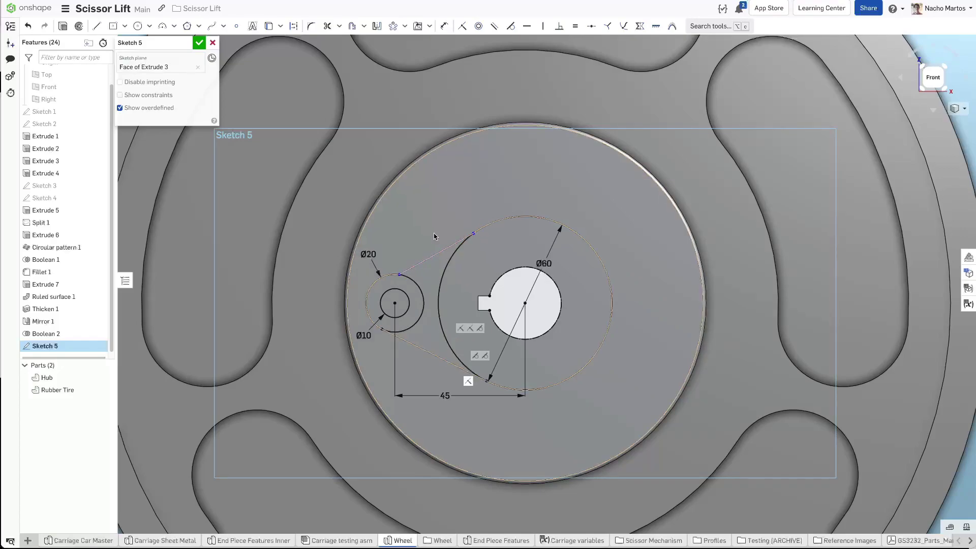
Step: Make the upper connecting line tangent to both the 60 mm circle and the 20 mm circle
left_click(454, 251)
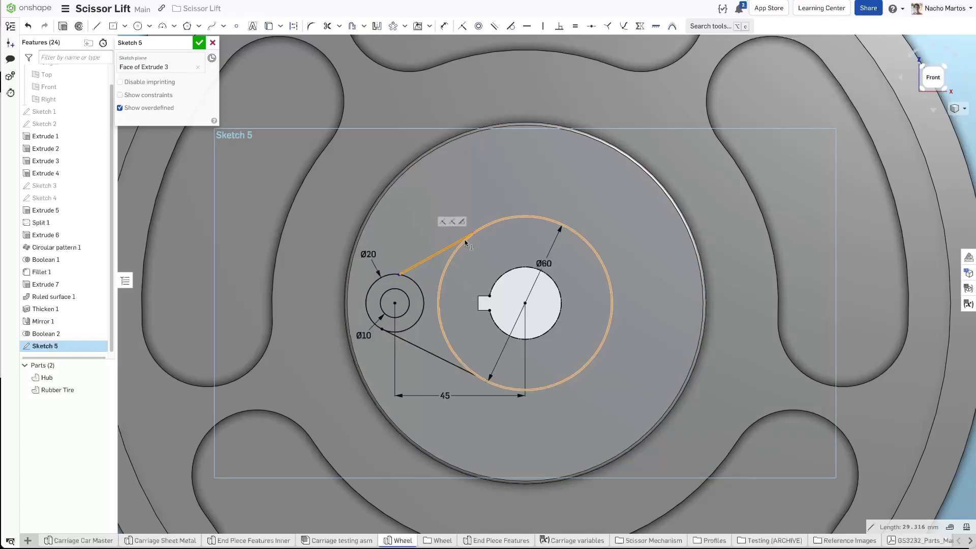
left_click(489, 231)
left_click(419, 263)
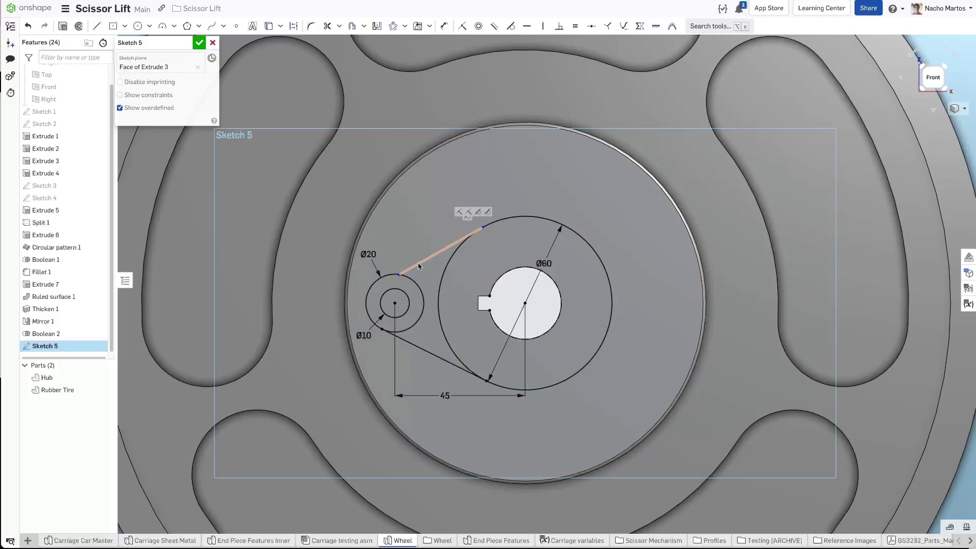
left_click(391, 276)
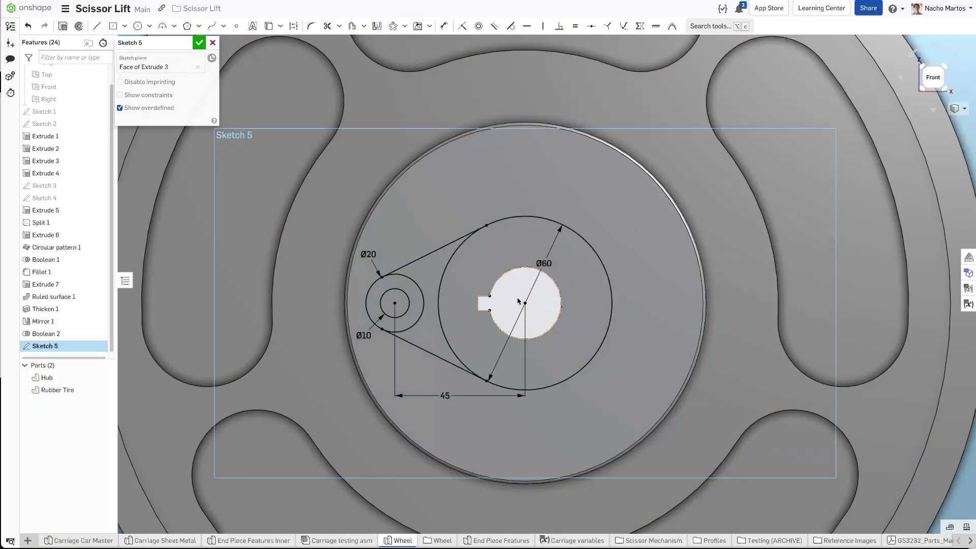
Step: Mirror the two small circles and both tangent lines about the Right plane, and move the 60 mm diameter dimension above its circle
left_click(377, 26)
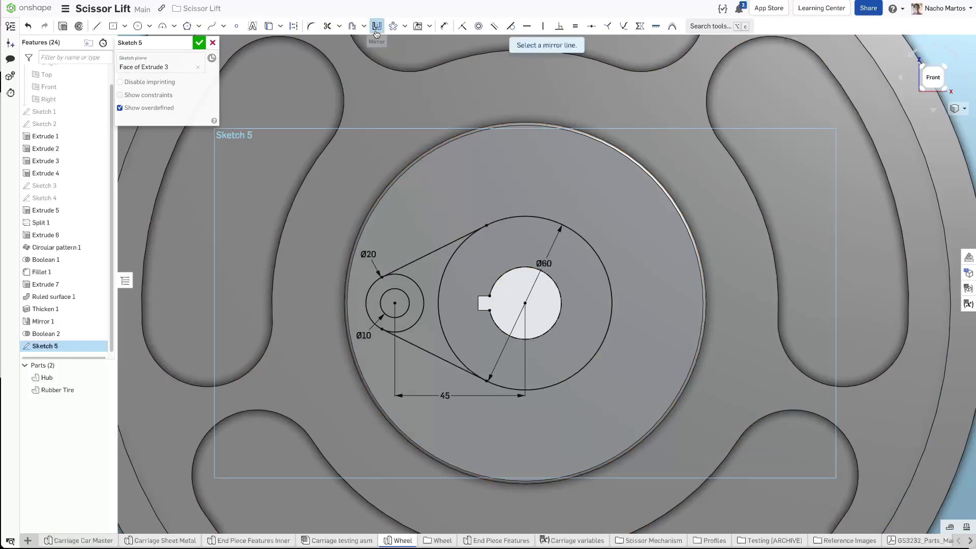
left_click(70, 100)
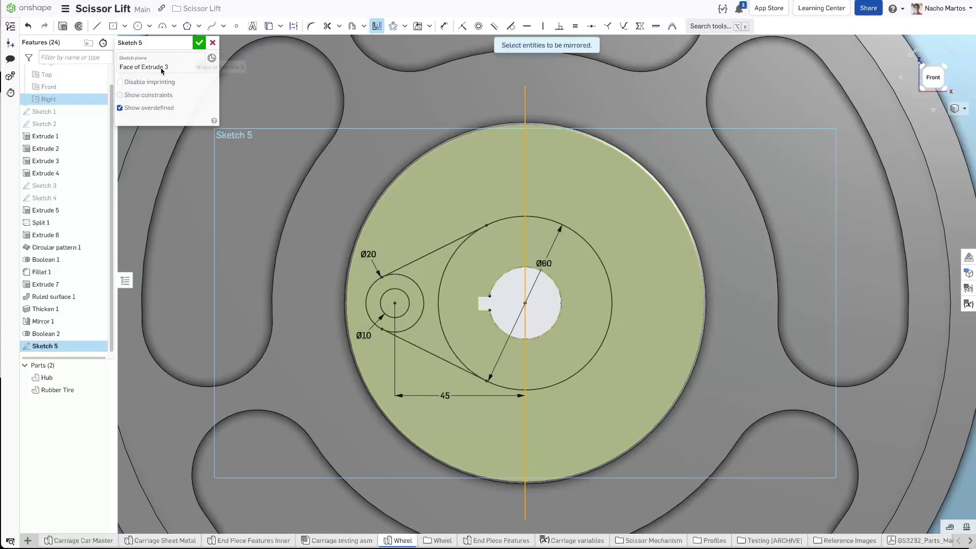
left_click(416, 272)
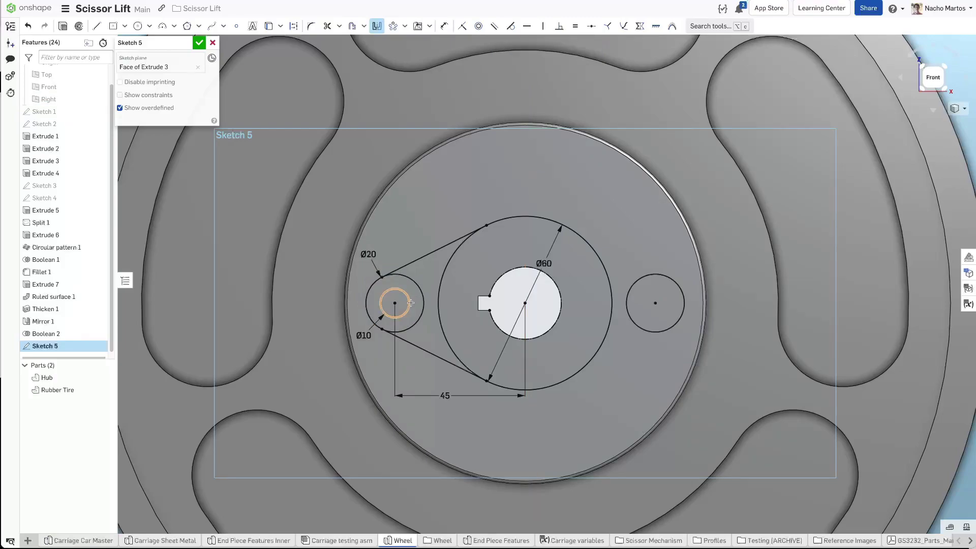
left_click(407, 296)
left_click(416, 261)
left_click(424, 351)
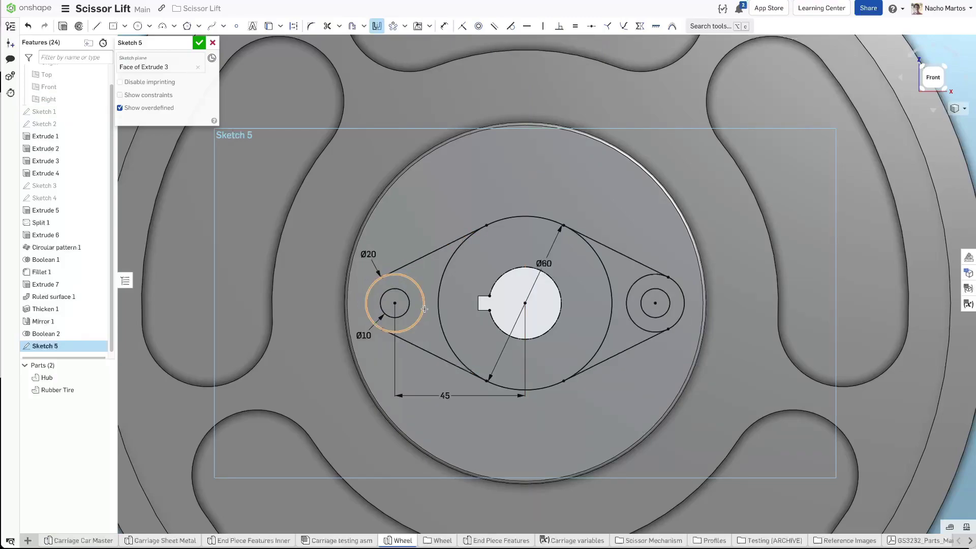
key("Escape")
left_click_drag(544, 263, 546, 197)
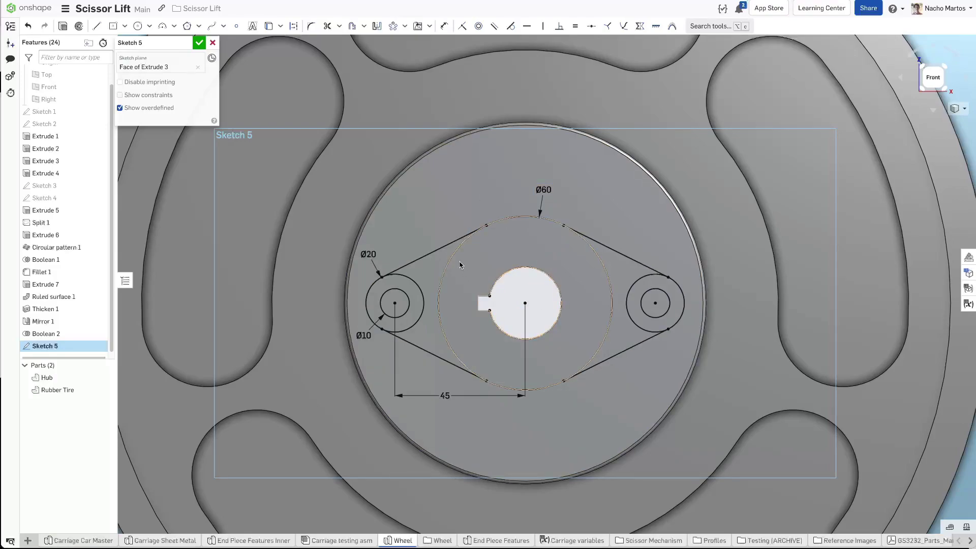
Step: Extrude the whole flange profile, leaving out its two bolt holes, as a solid 5 mm deep and add it to the Hub
left_click(63, 26)
right_click_drag(478, 251, 524, 262)
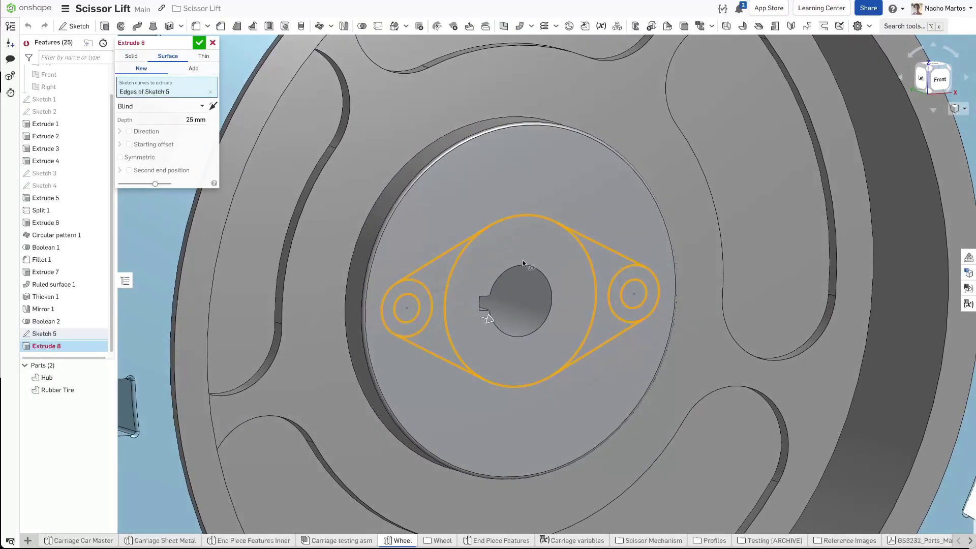
left_click(131, 58)
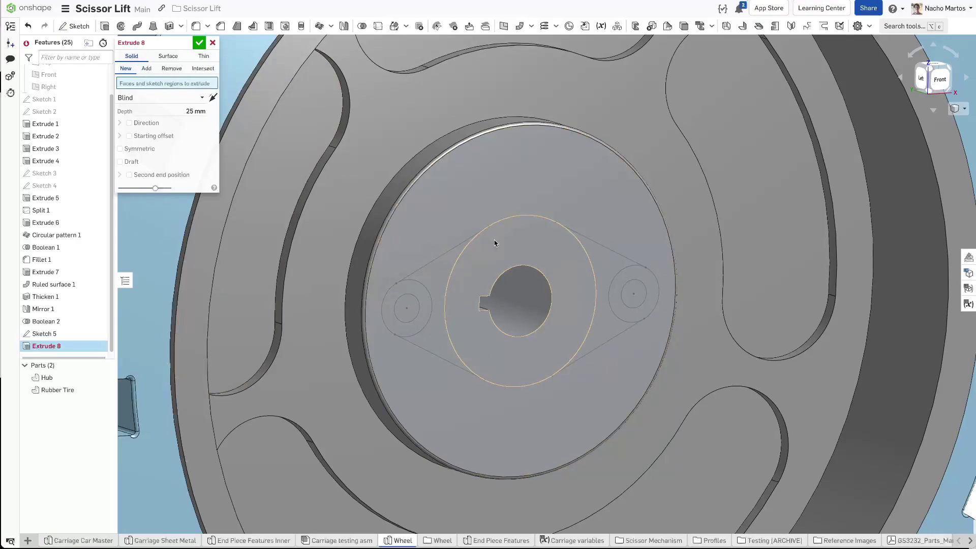
left_click(505, 260)
left_click(414, 292)
left_click(408, 311)
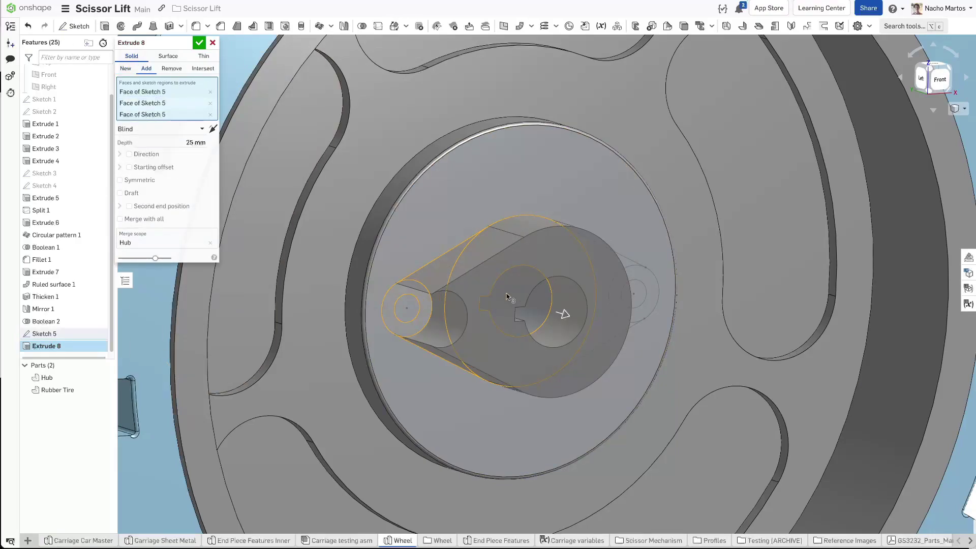
left_click(631, 274)
left_click(647, 292)
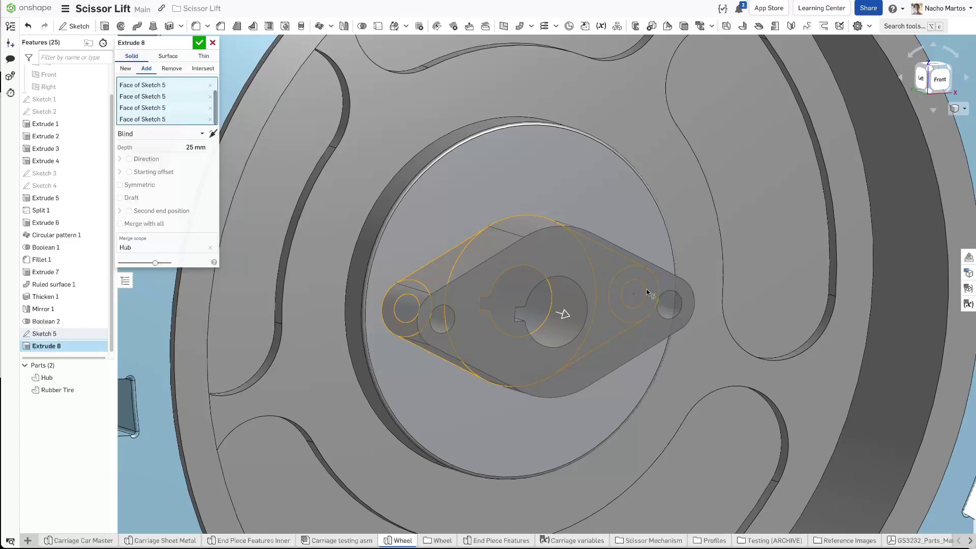
left_click(187, 148)
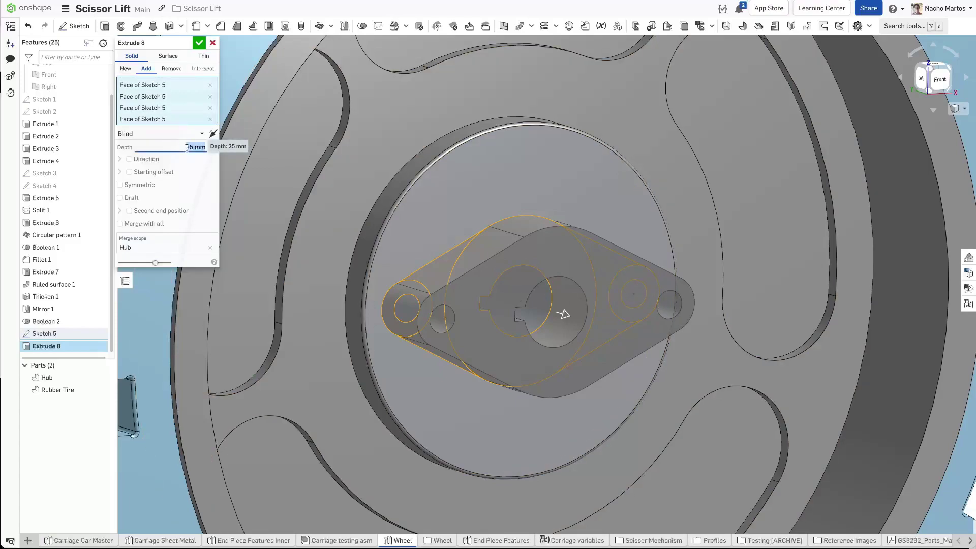
type("5")
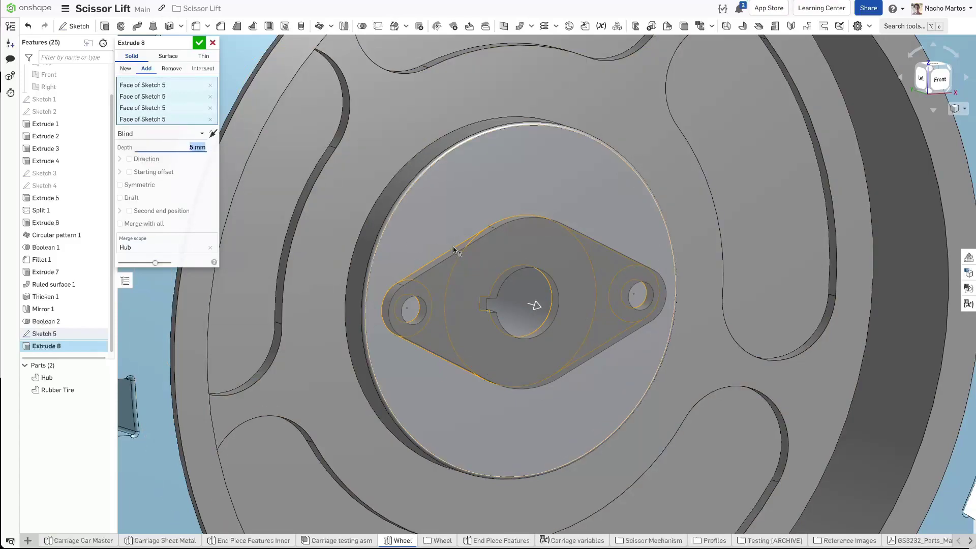
right_click_drag(538, 274, 496, 254)
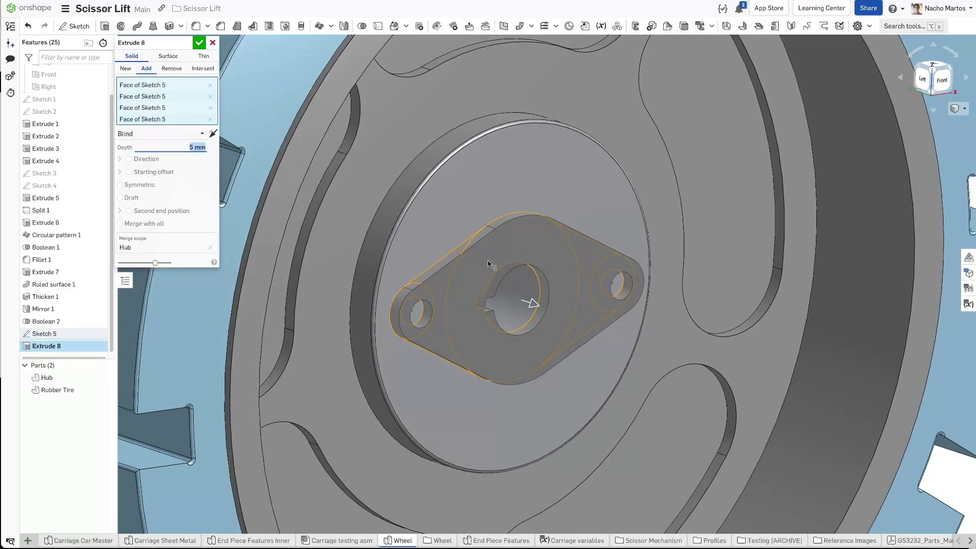
key("Return")
Step: Start a 1 mm fillet on the flange's base edge and the rim edges of its two bolt holes
scroll(506, 274, "down", 5)
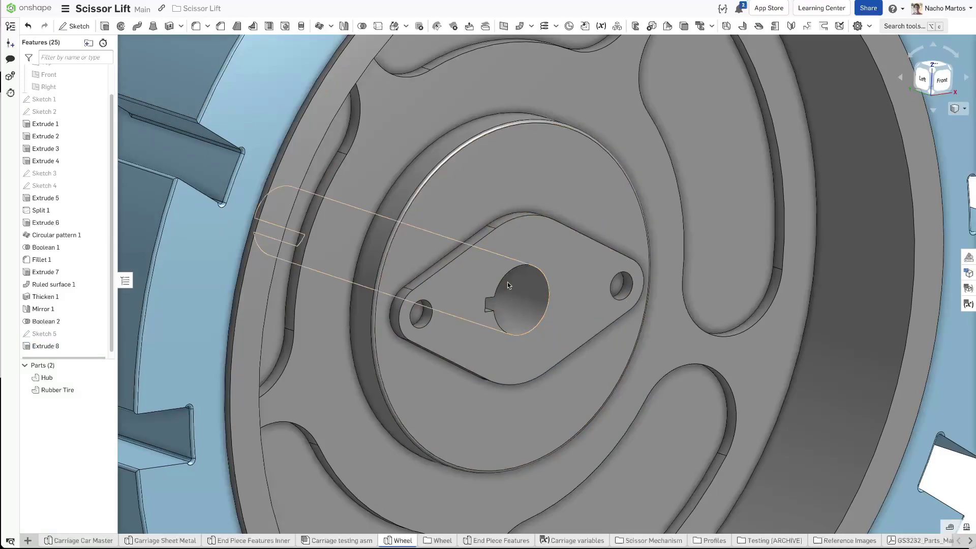
key("shift+1")
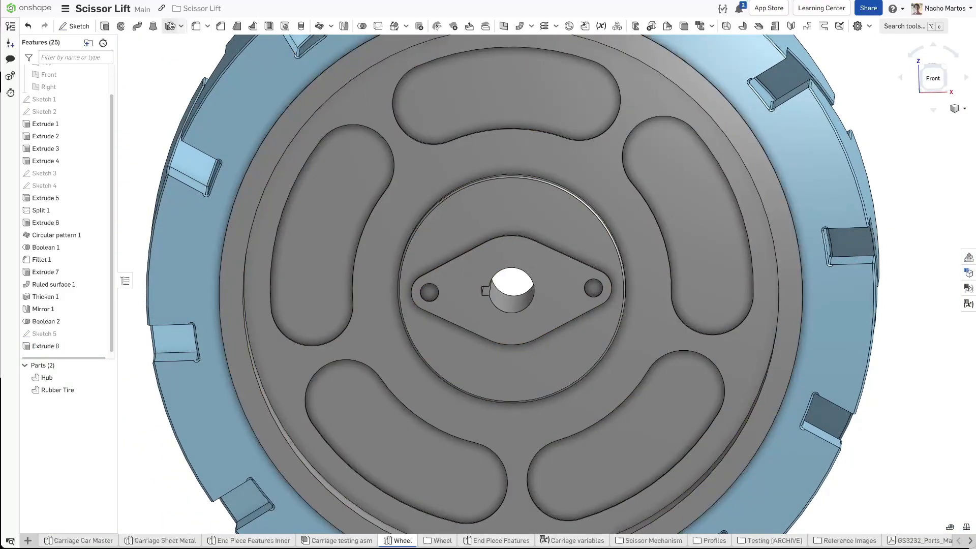
left_click(196, 26)
left_click(554, 248)
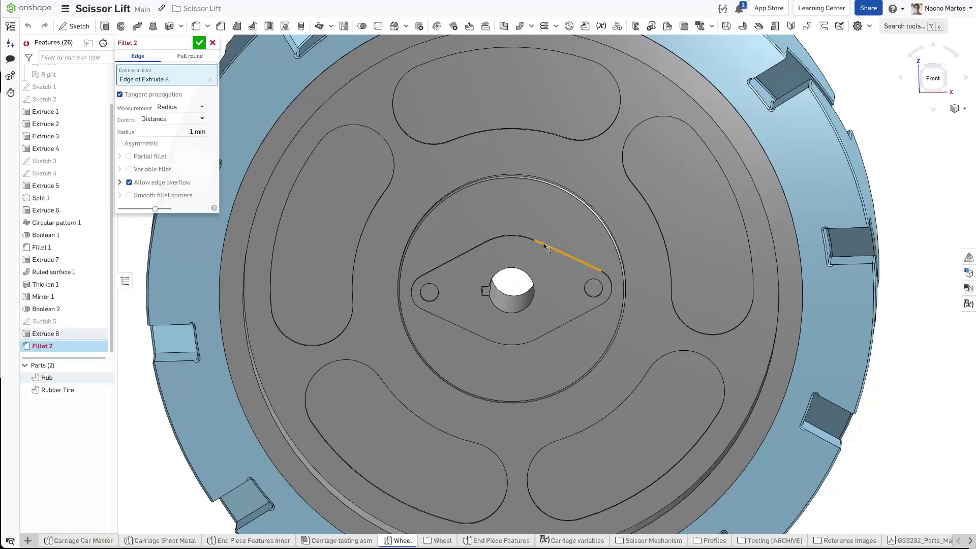
scroll(531, 293, "up", 2)
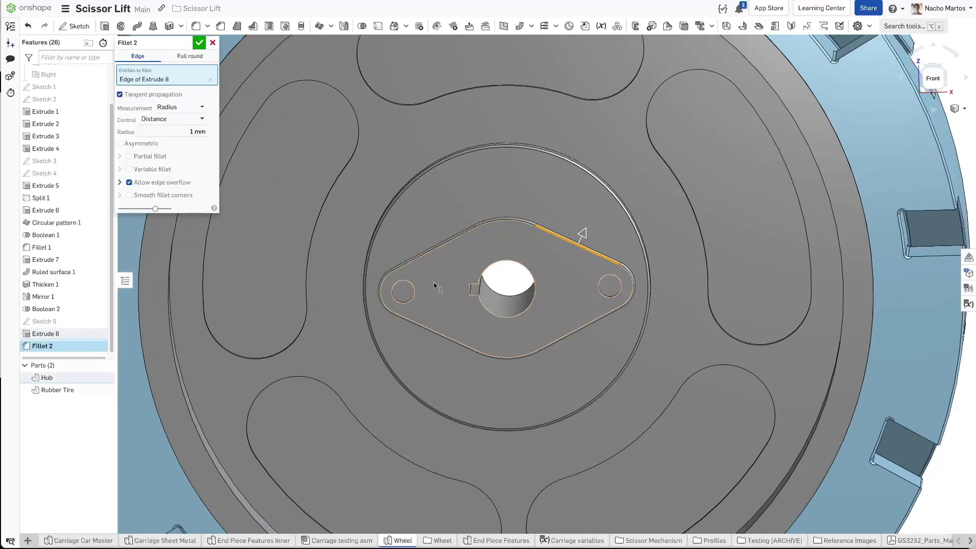
left_click(408, 286)
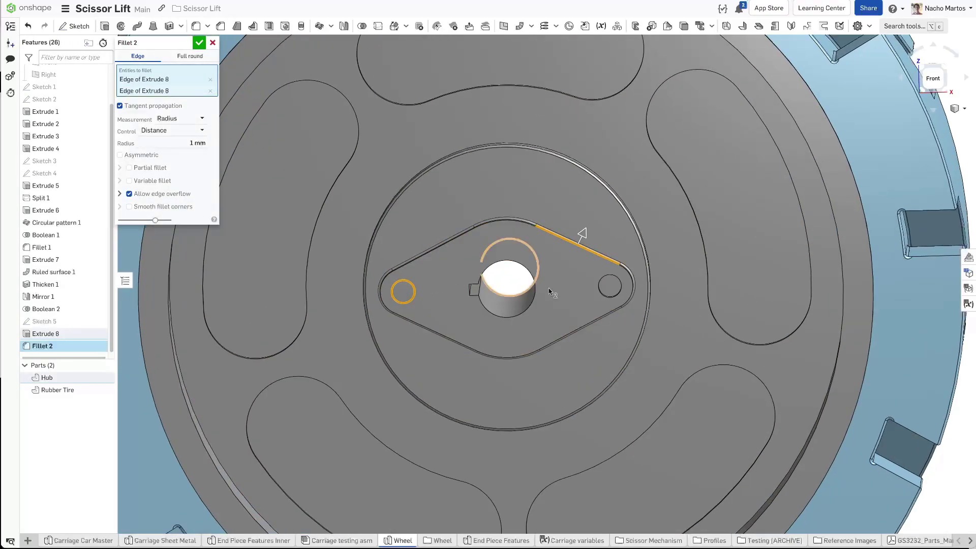
left_click(615, 281)
Step: Add the slotted web faces on the front and back of the wheel to the fillet selection
left_click(605, 118)
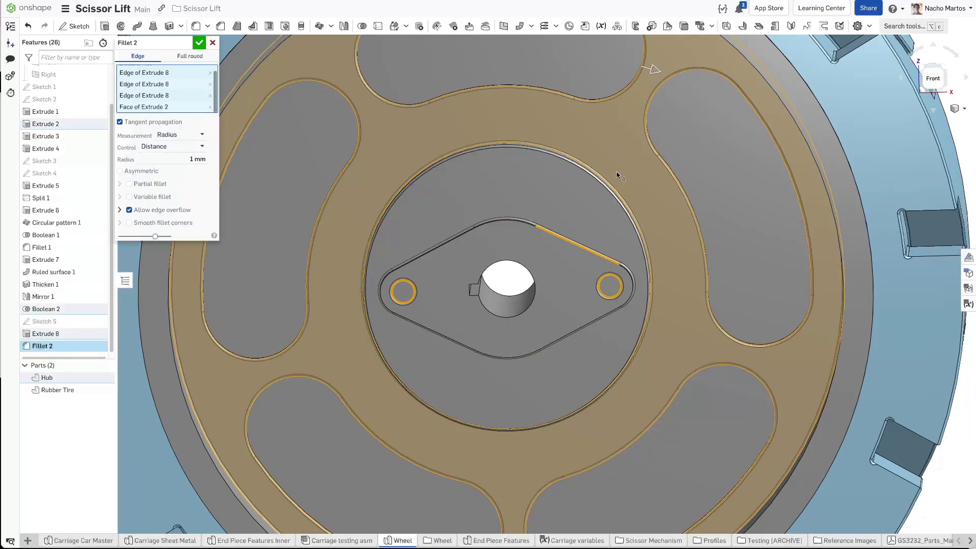
scroll(617, 167, "down", 4)
right_click_drag(617, 168, 632, 170)
scroll(633, 171, "up", 3)
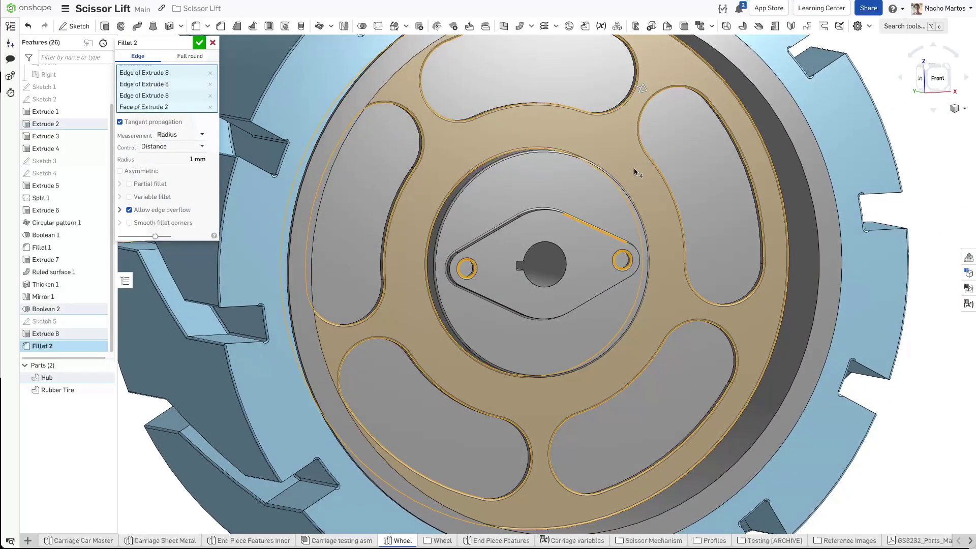
right_click_drag(514, 244, 542, 161)
left_click(553, 173)
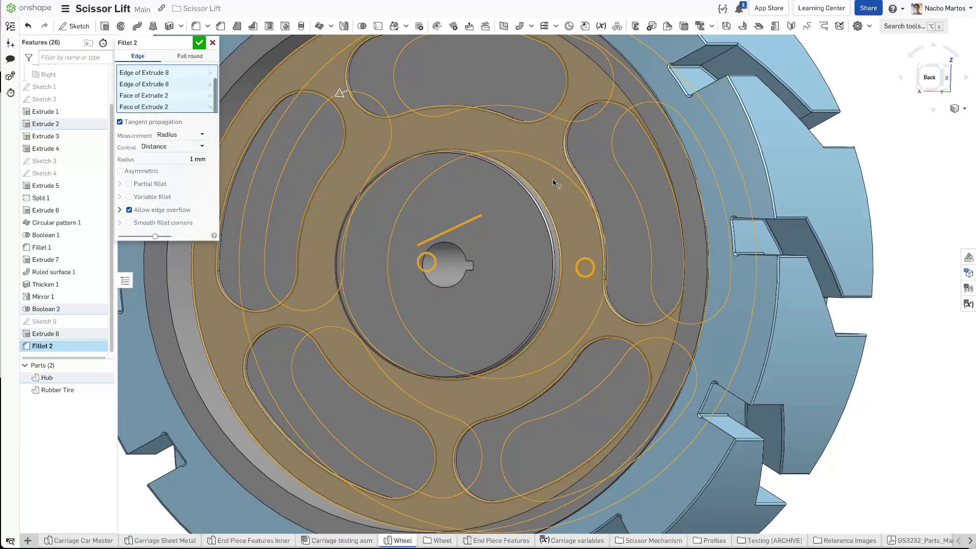
Step: Add the flange's outer top edge at its rounded end and complete the 1 mm fillet
key("n")
right_click_drag(567, 182, 386, 170)
scroll(726, 266, "up", 3)
scroll(727, 265, "up", 6)
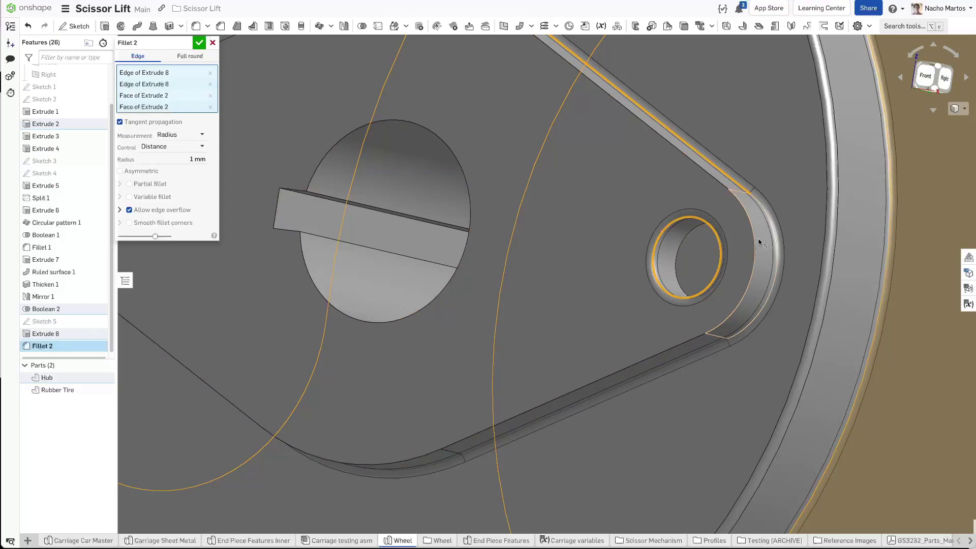
left_click(755, 249)
left_click(754, 249)
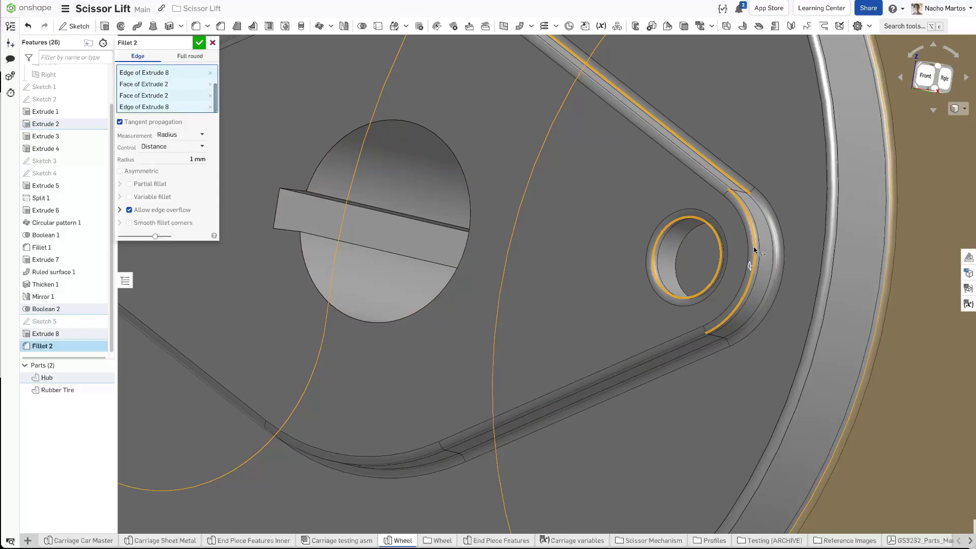
scroll(754, 248, "down", 5)
right_click_drag(754, 249, 797, 261)
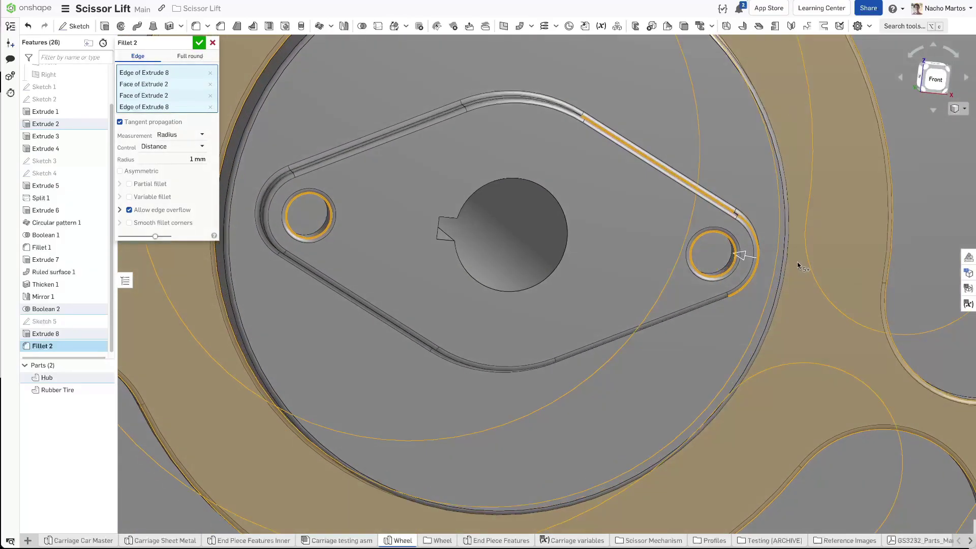
left_click(204, 43)
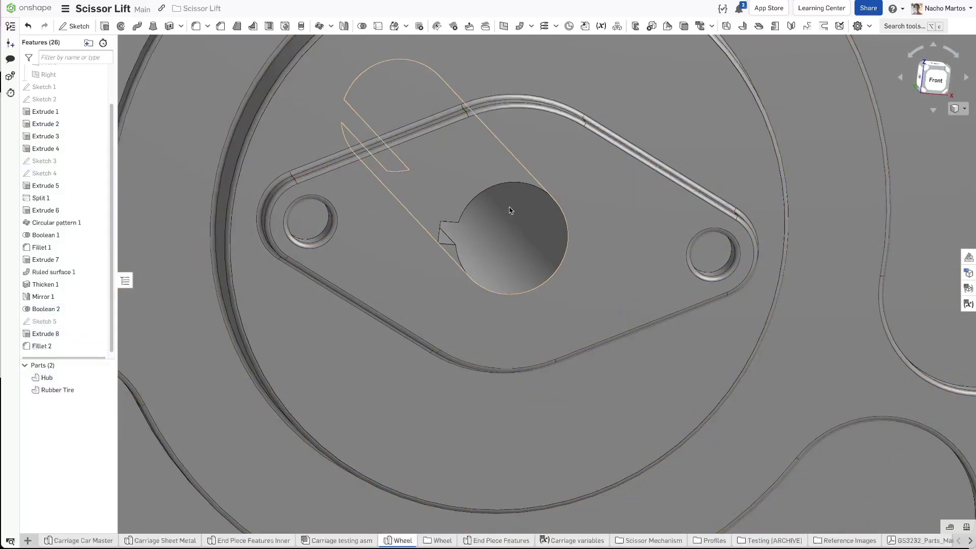
Step: Change the Rubber Tire part's appearance to grey, colour A5A5A5
scroll(508, 211, "down", 5)
scroll(562, 208, "down", 5)
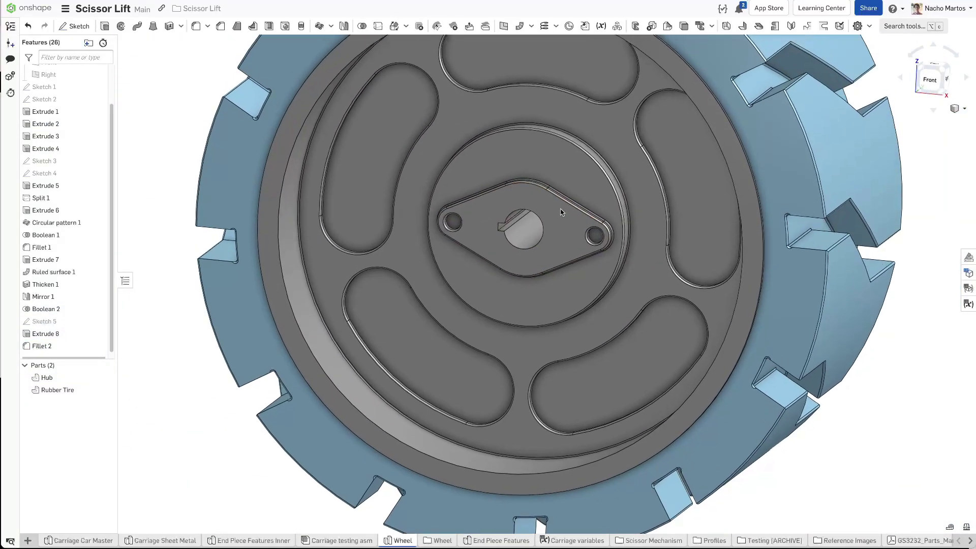
right_click_drag(562, 211, 644, 245)
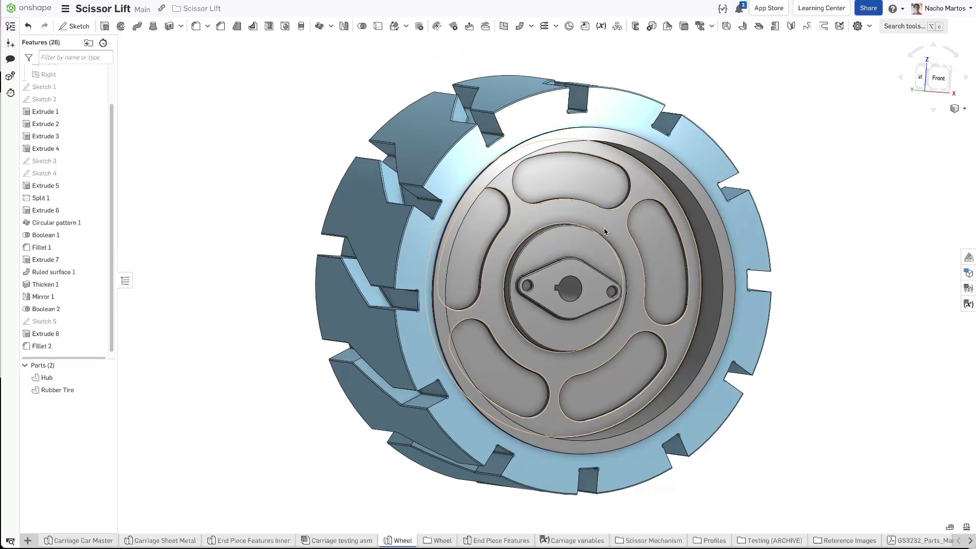
left_click(51, 377)
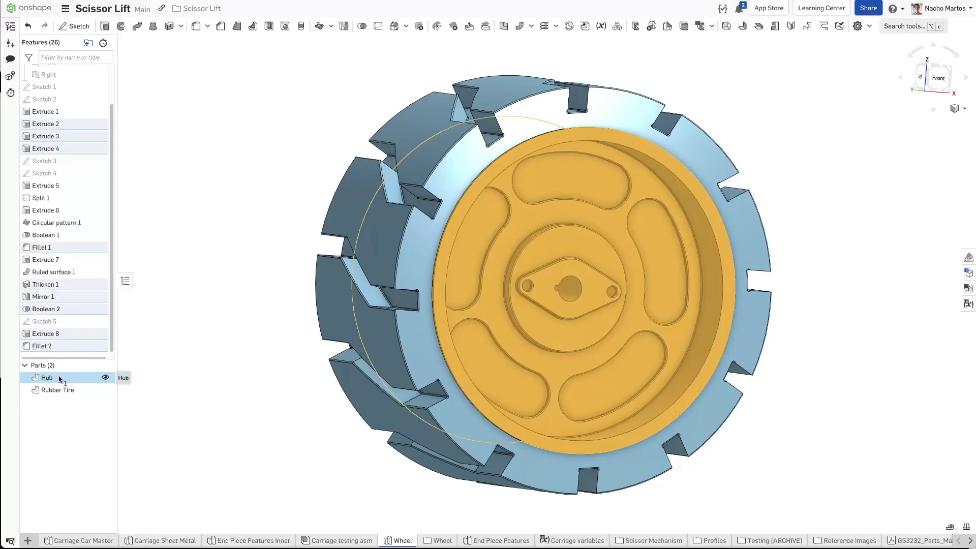
left_click(151, 398)
left_click(77, 390)
right_click(76, 390)
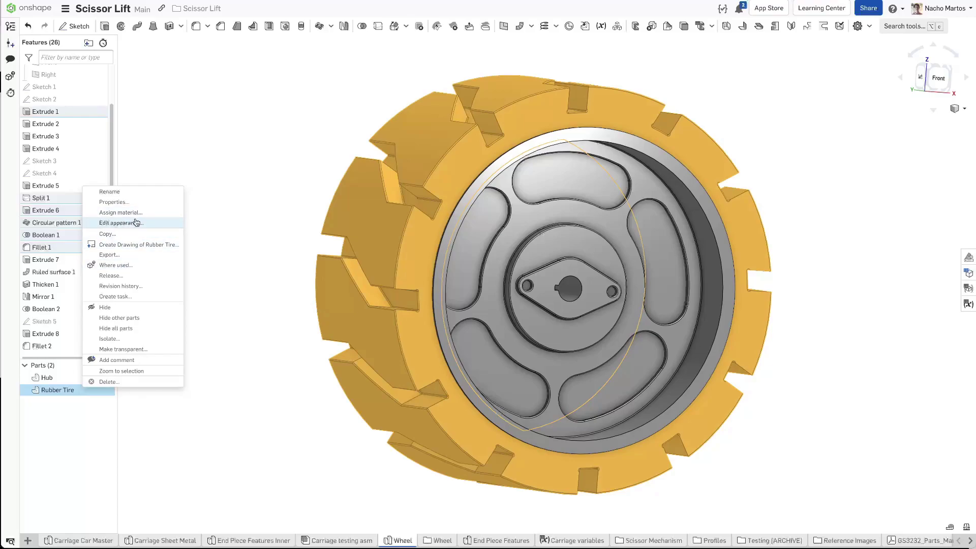
left_click(135, 223)
left_click(161, 377)
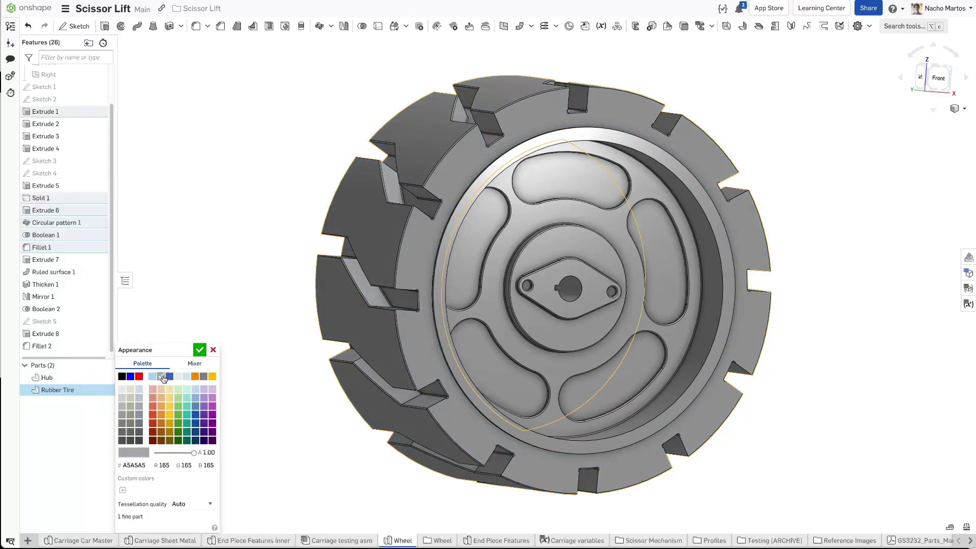
left_click(200, 349)
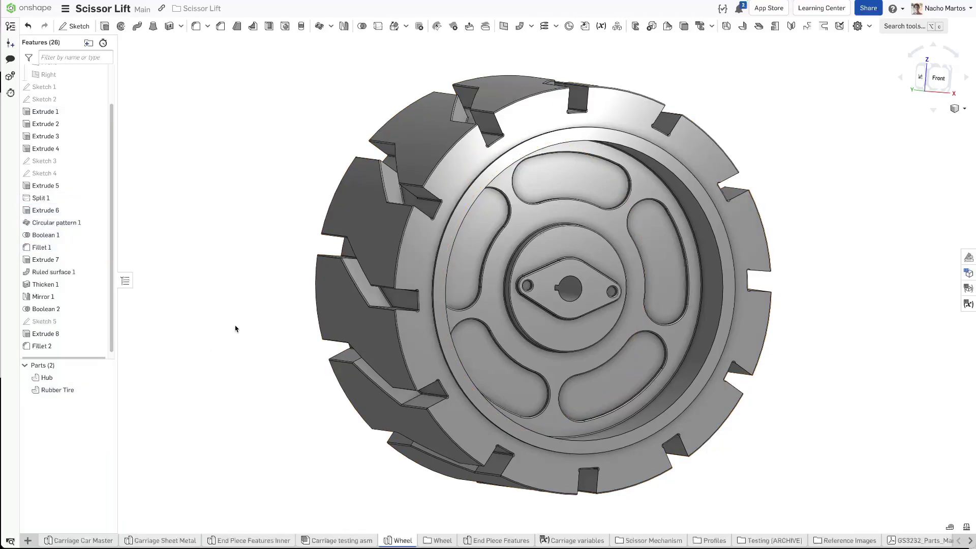
Step: Change the Hub part's appearance to light grey, colour EAEAEA
right_click(77, 377)
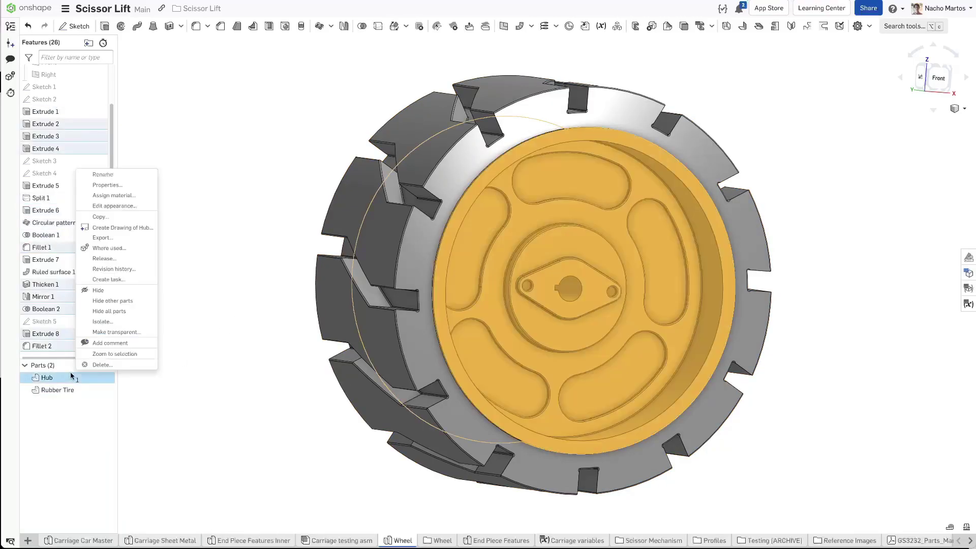
left_click(131, 206)
left_click(177, 376)
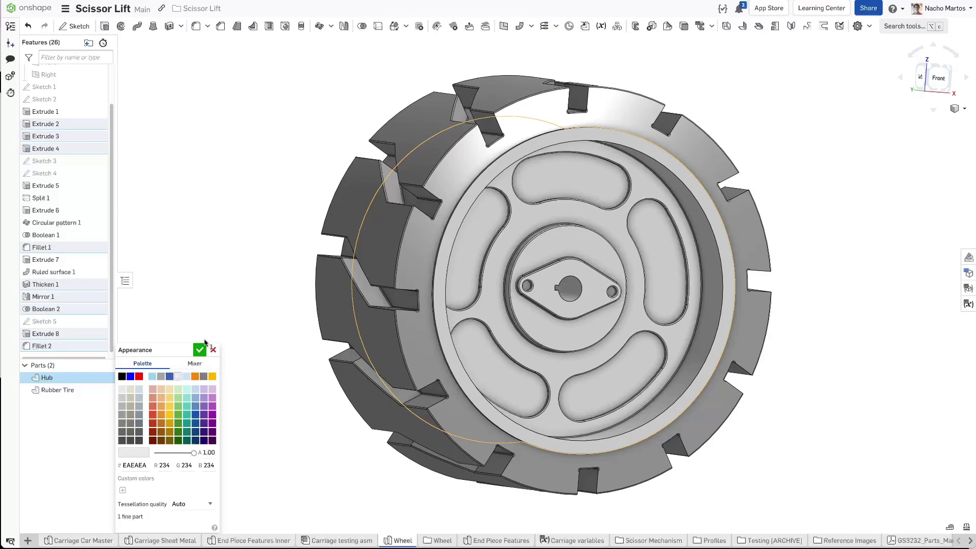
left_click(200, 350)
Step: Search the Onshape Material Library for rubber and assign Butyl to the Rubber Tire part
mouse_move(224, 330)
right_mouse_down()
mouse_move(252, 312)
mouse_move(268, 327)
mouse_move(228, 338)
right_mouse_up()
right_click(87, 389)
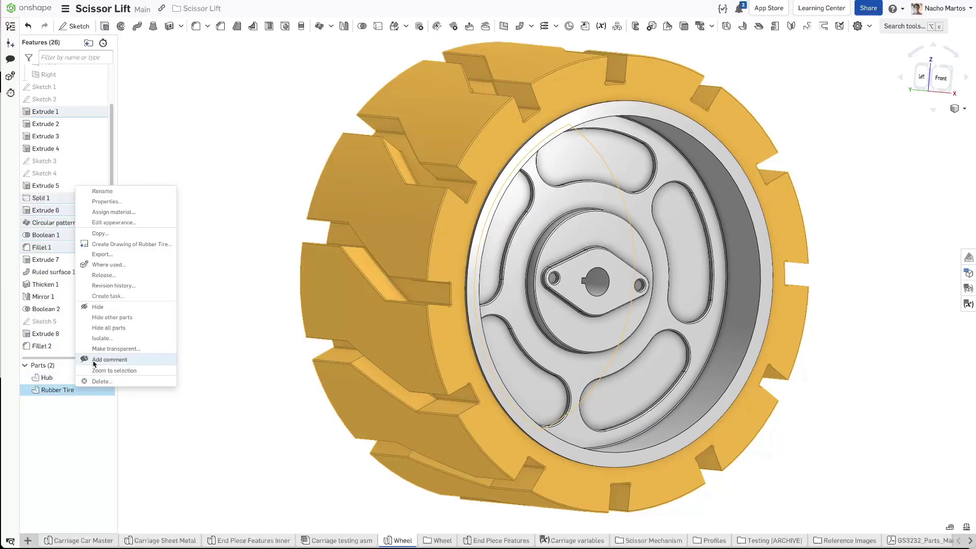
left_click(135, 211)
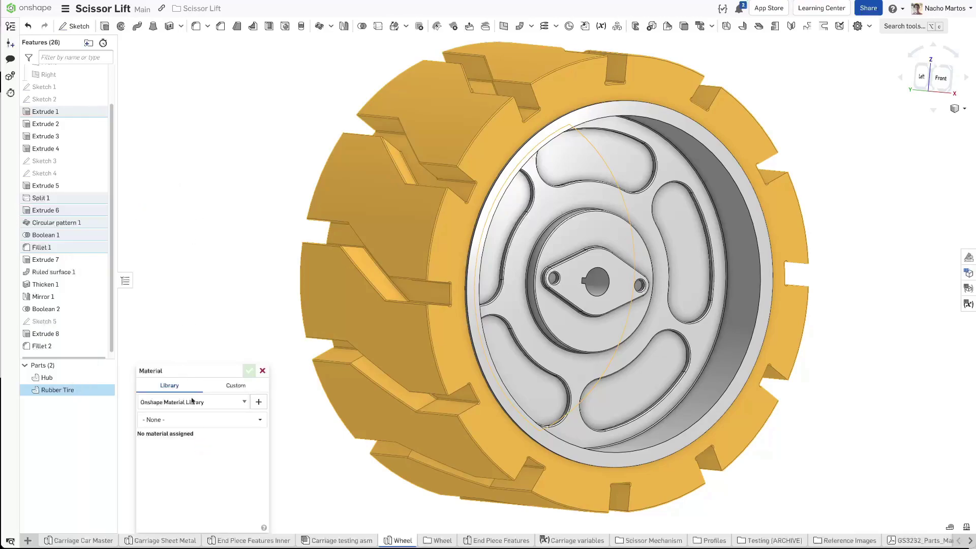
left_click(198, 419)
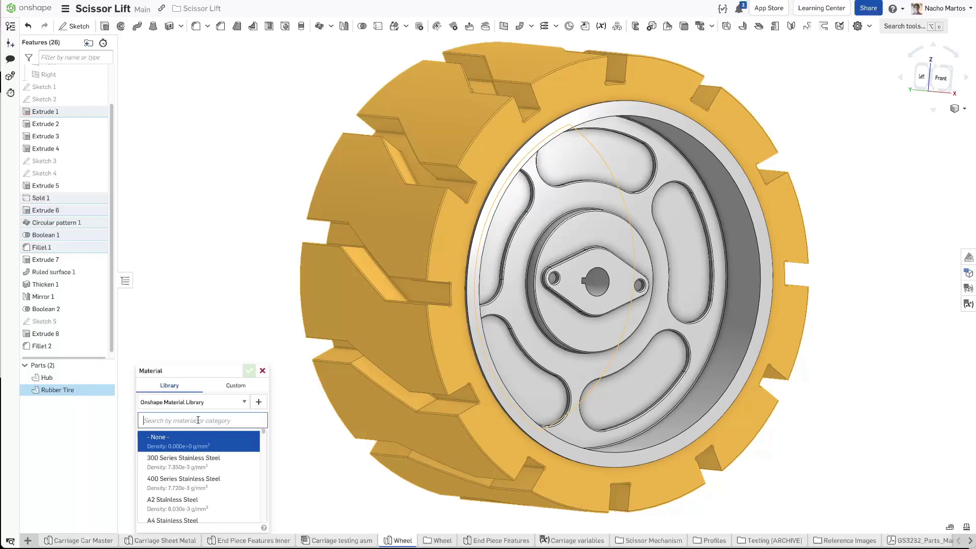
type("rubber")
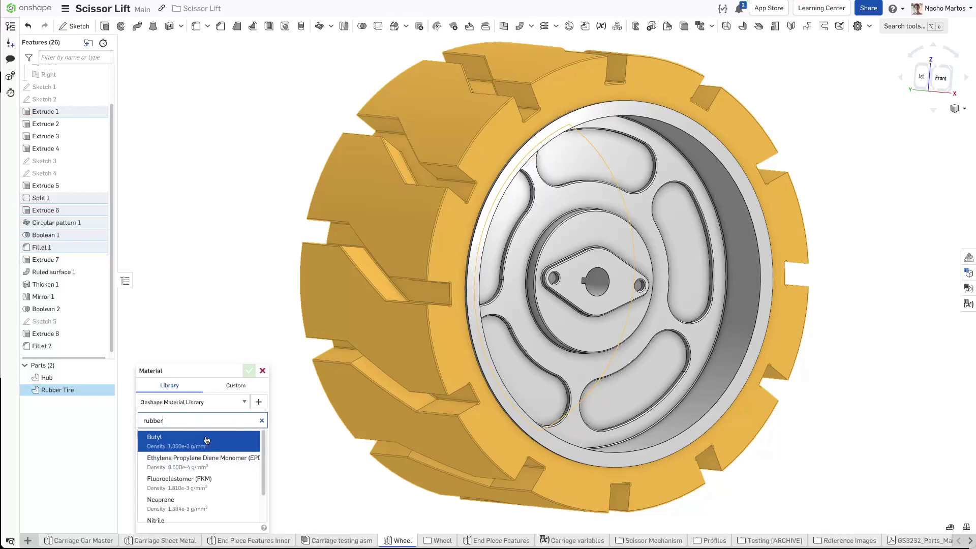
left_click(206, 440)
left_click(249, 371)
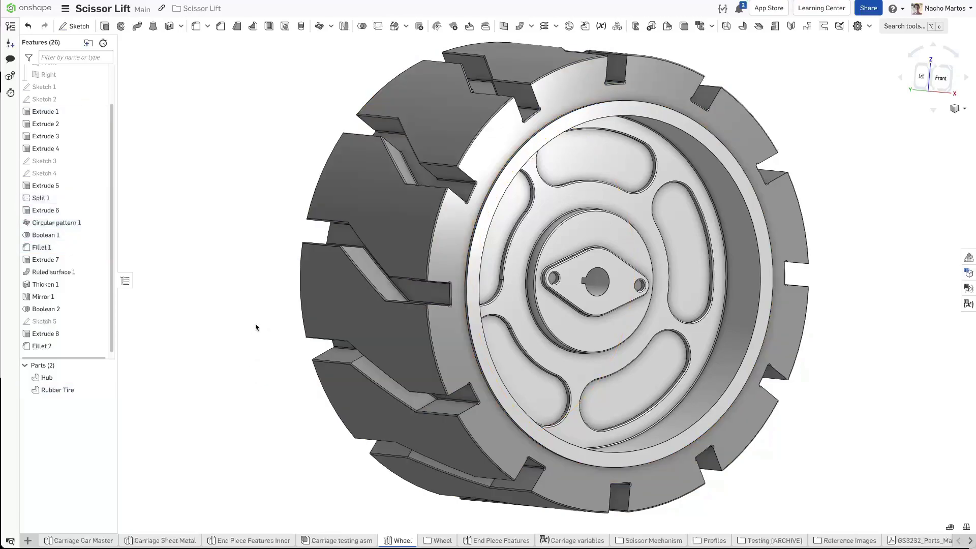
right_click(46, 377)
left_click(89, 185)
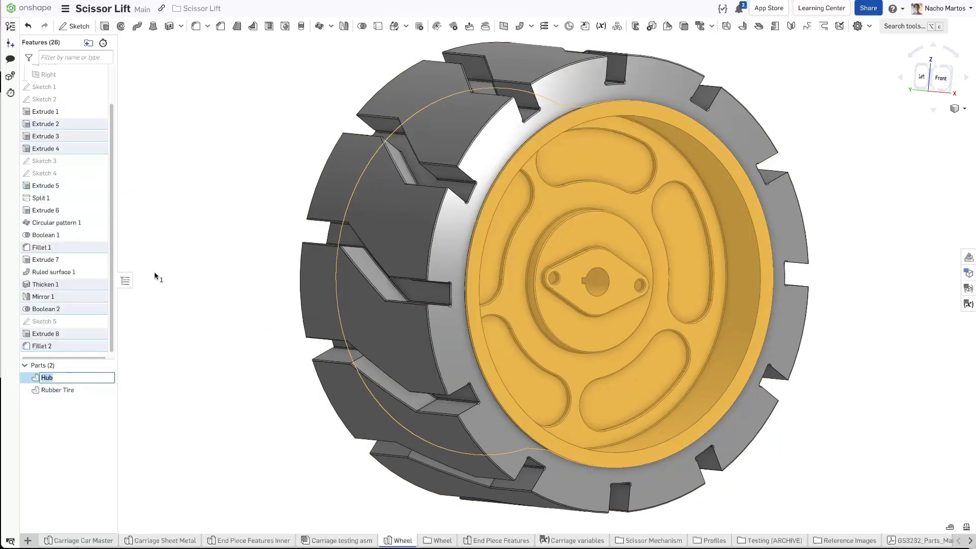
left_click(152, 294)
Step: Search the Onshape Material Library for plastic and assign Polystyrene, High-Impact to the Hub part
right_click(66, 377)
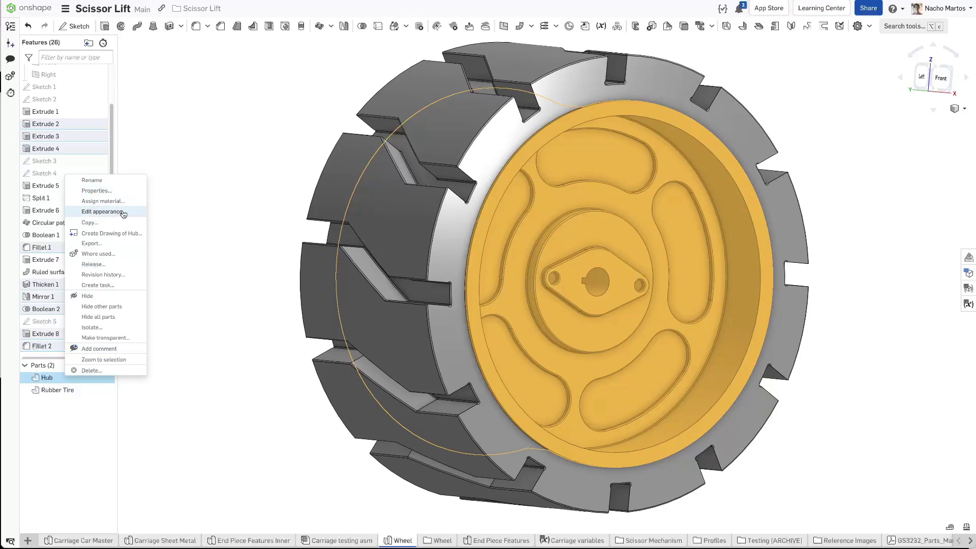
left_click(104, 201)
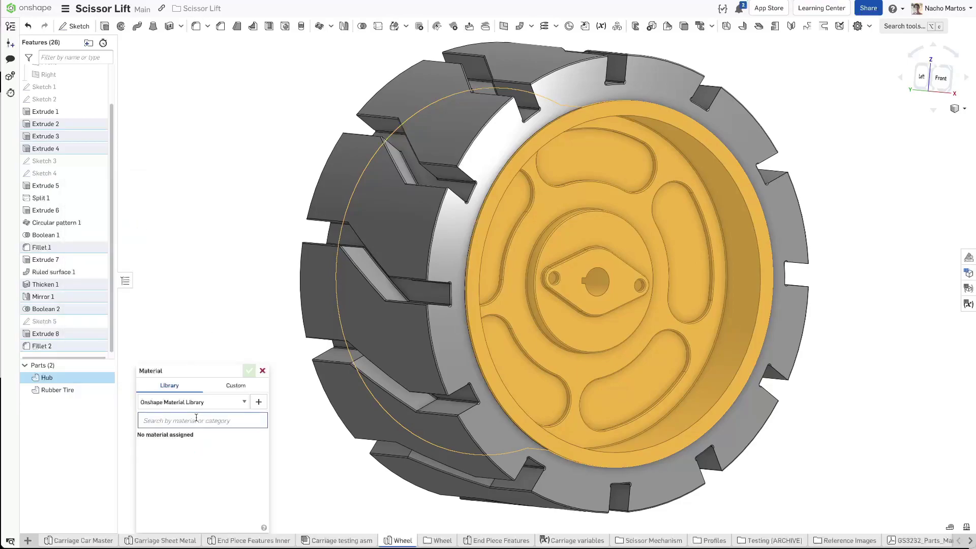
left_click(196, 420)
type("plastic")
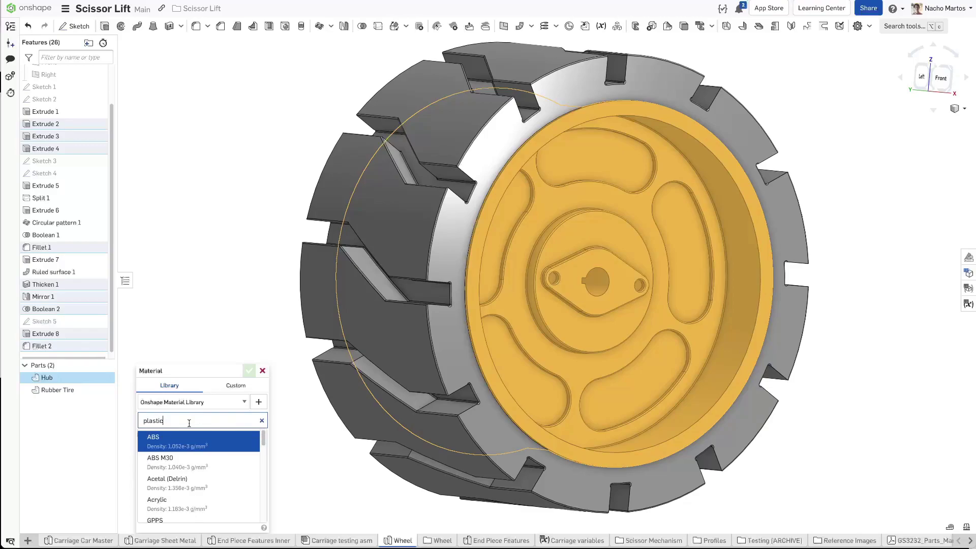
scroll(227, 468, "down", 5)
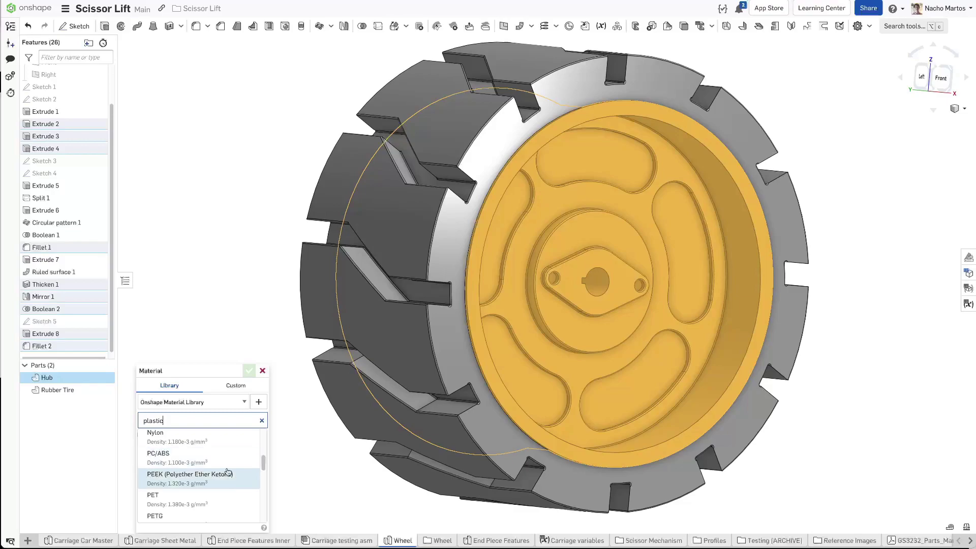
scroll(226, 476, "down", 3)
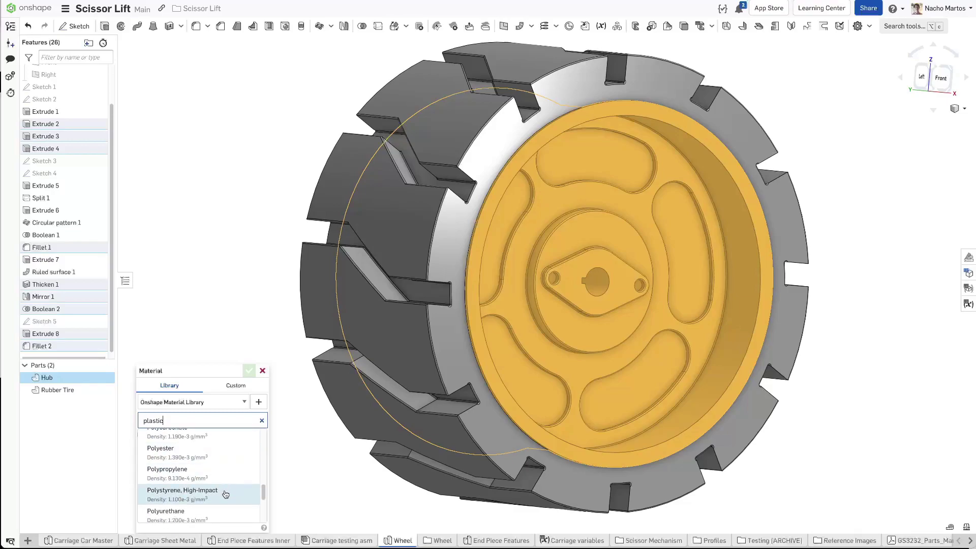
scroll(225, 491, "down", 2)
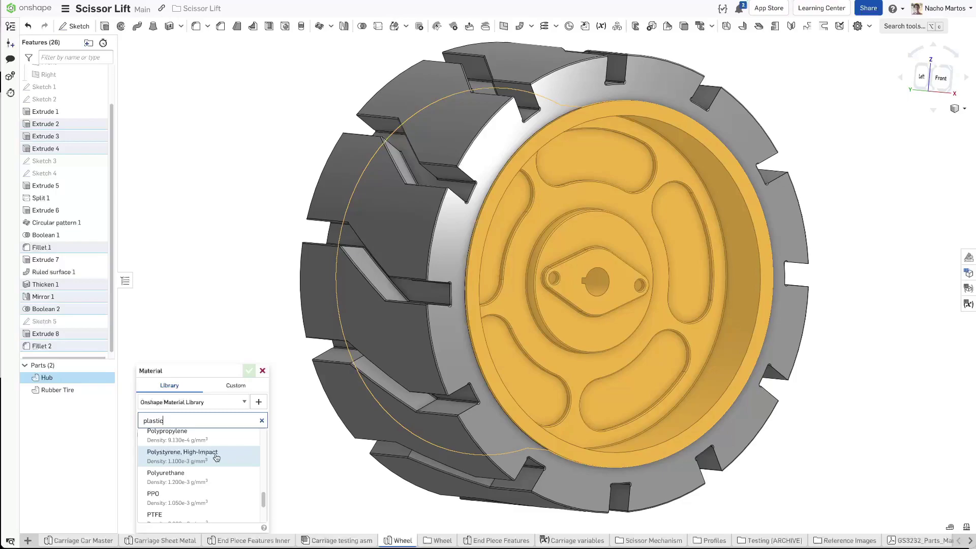
left_click(216, 456)
left_click(246, 374)
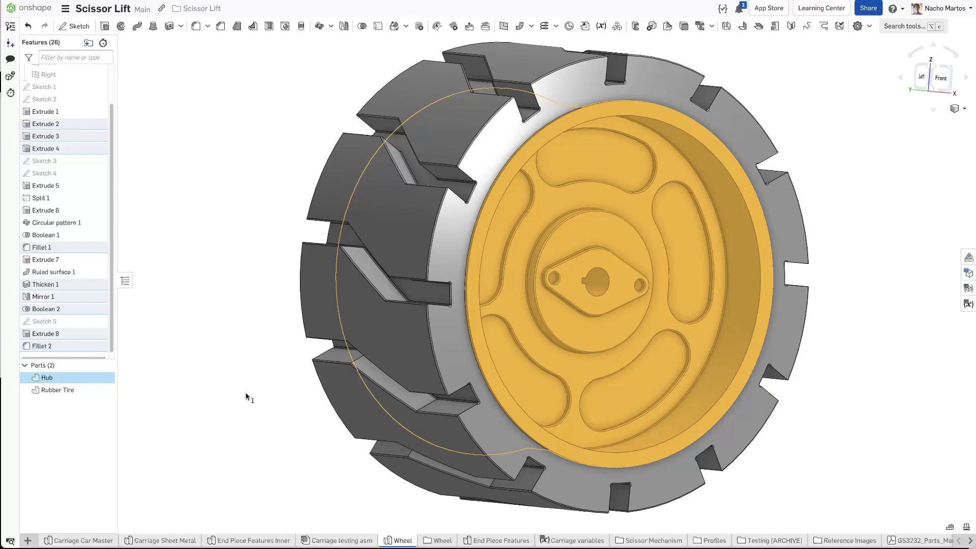
middle_click_drag(248, 394, 266, 373)
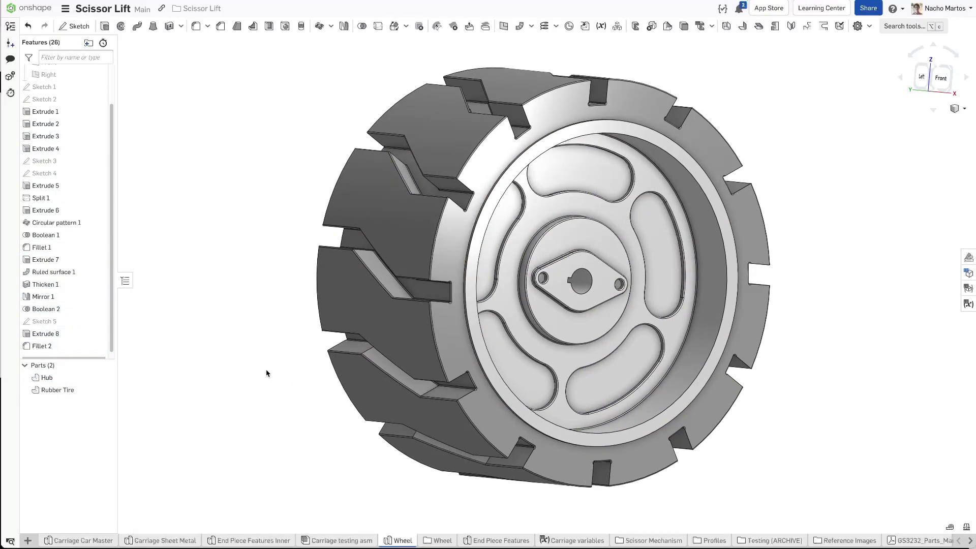
right_click_drag(266, 364, 585, 340)
scroll(581, 284, "up", 2)
right_click_drag(581, 283, 639, 311)
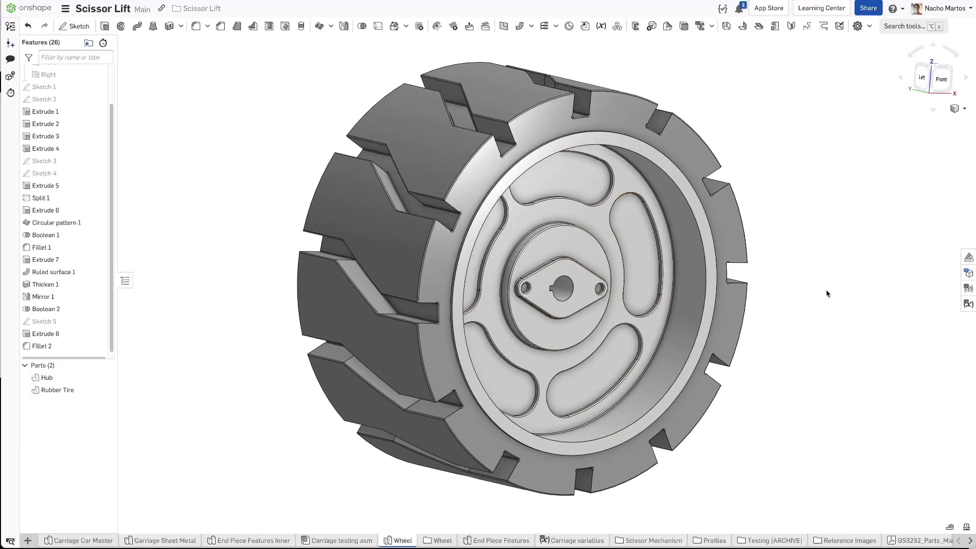